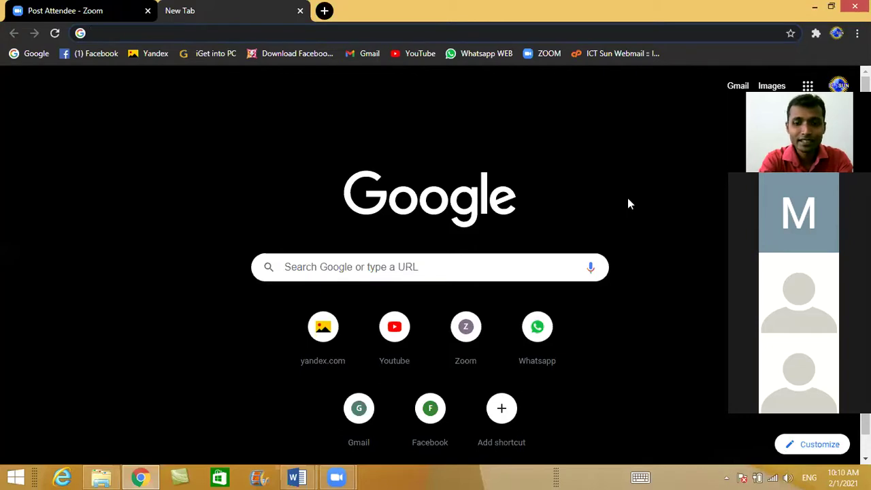
Open Google Search and search for lms.giriullaedu, scrolling through the results.
{"action": "type", "text": "l"}
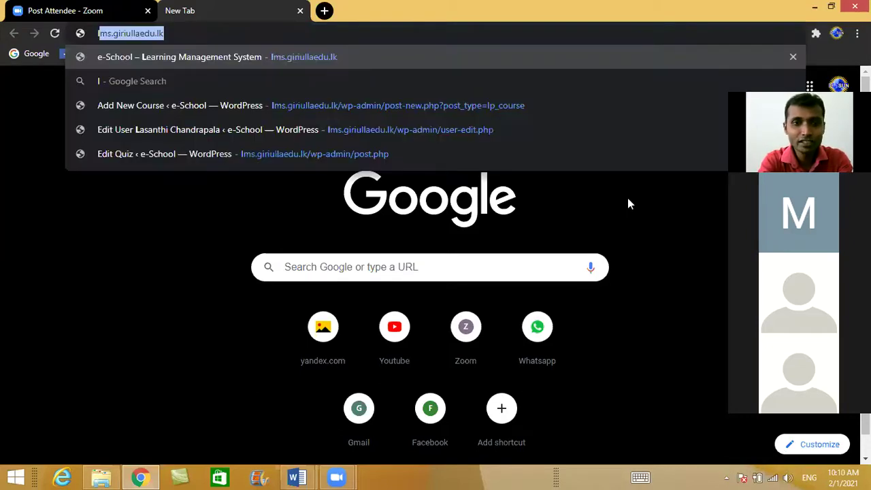
{"action": "type", "text": "ms"}
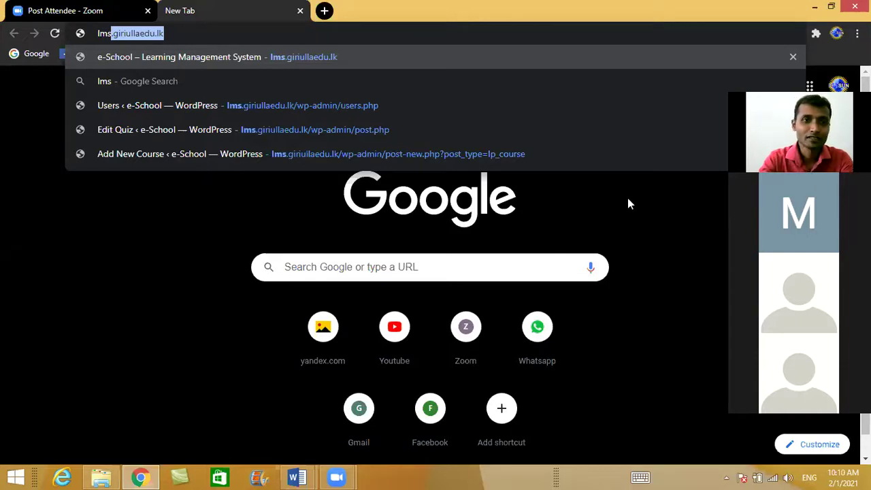
{"action": "key", "text": "Return"}
{"action": "left_click", "coordinate": [38, 53]}
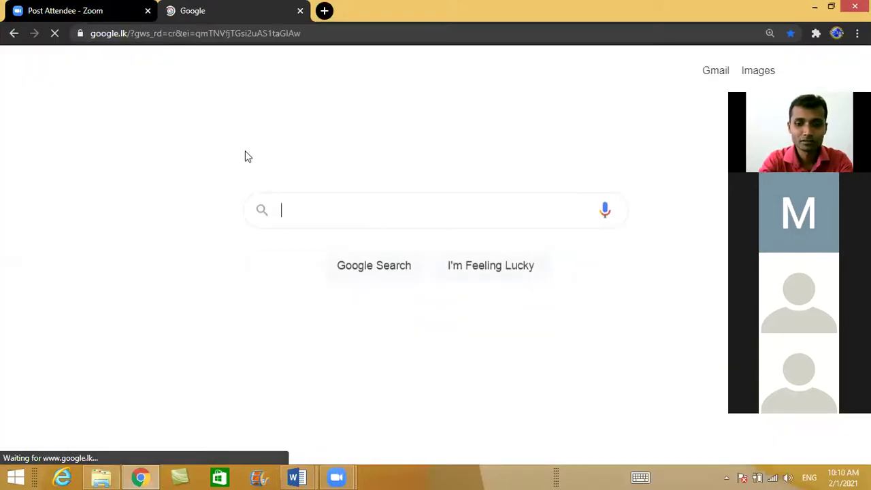
{"action": "type", "text": "l"}
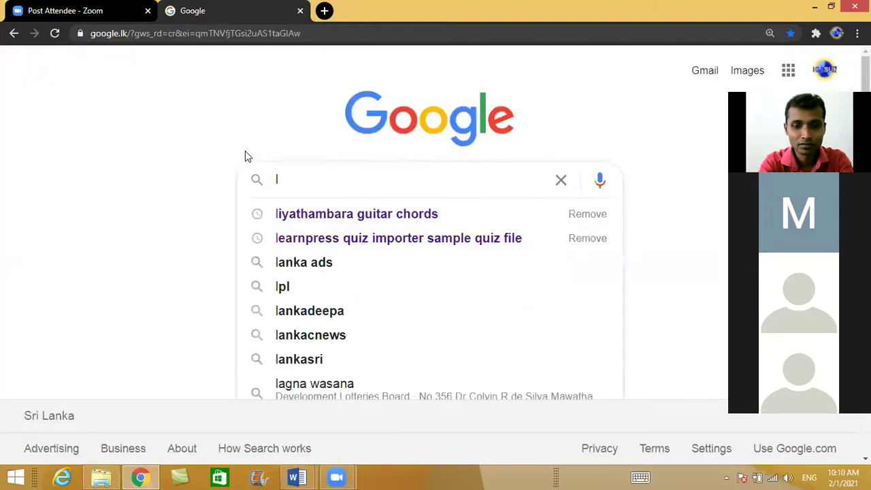
{"action": "type", "text": "ms."}
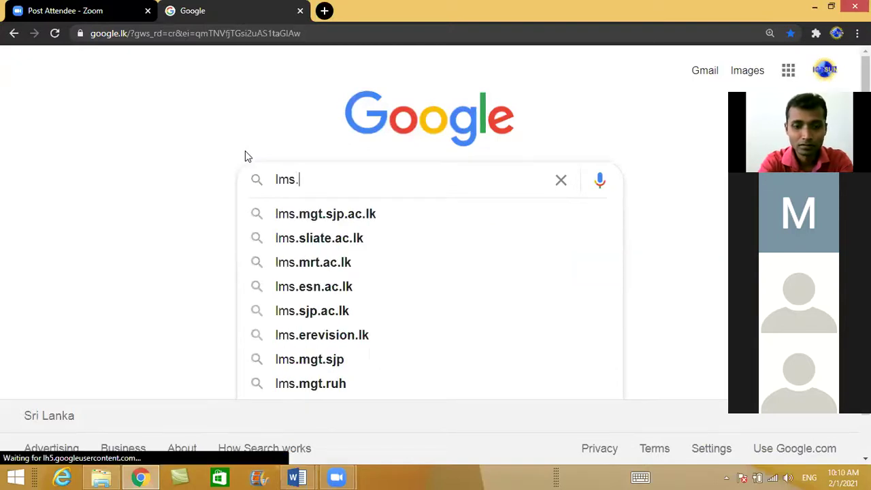
{"action": "type", "text": "gir"}
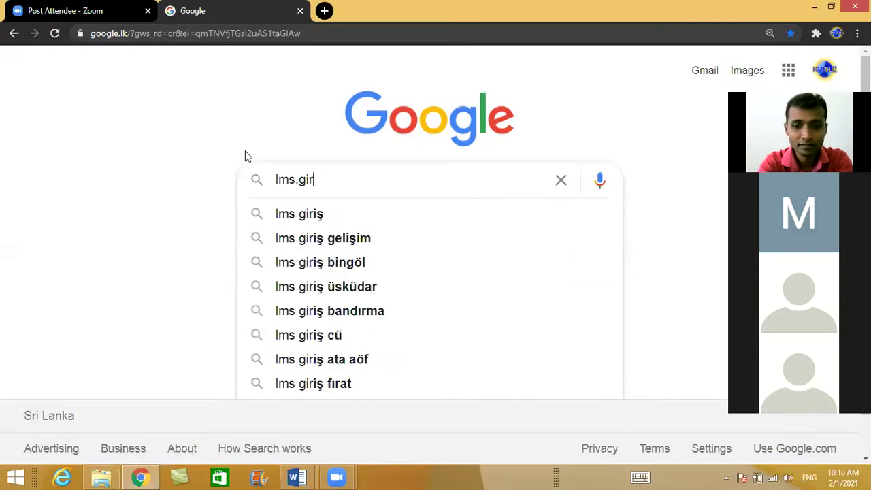
{"action": "type", "text": "iullaedu"}
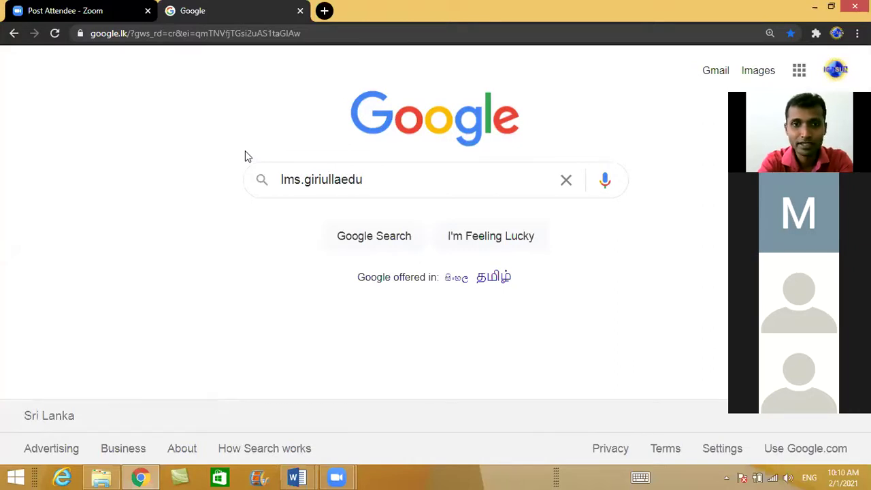
{"action": "key", "text": "Return"}
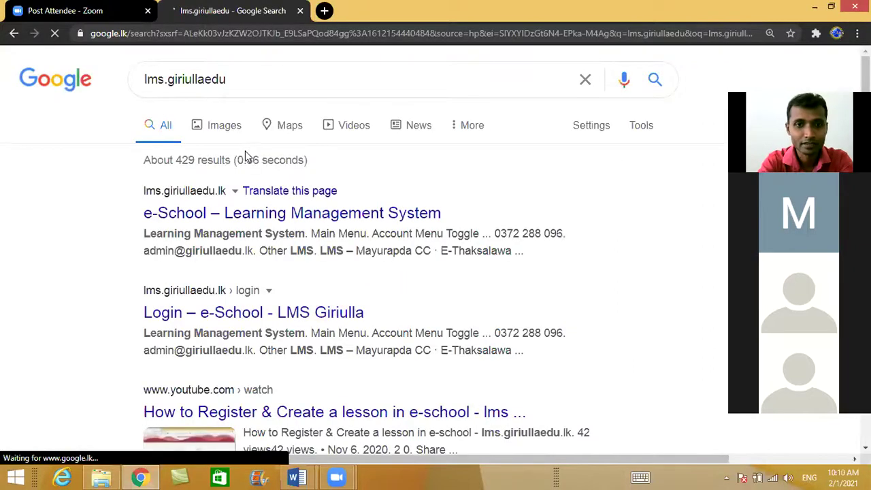
{"action": "scroll", "coordinate": [359, 235], "scroll_direction": "down", "scroll_amount": 1}
{"action": "scroll", "coordinate": [360, 235], "scroll_direction": "down", "scroll_amount": 3}
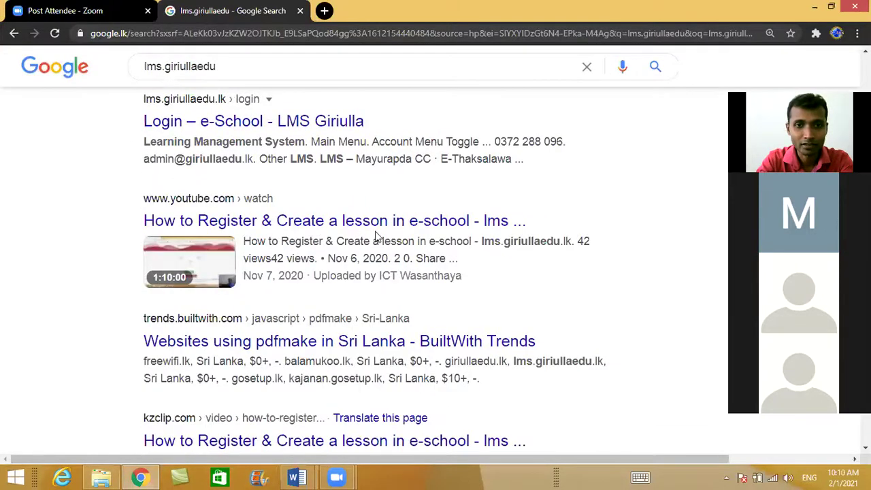
{"action": "scroll", "coordinate": [278, 202], "scroll_direction": "up", "scroll_amount": 4}
Refine the search to lms.giriullaedu.lk and scroll through the e-School results.
{"action": "left_click", "coordinate": [262, 81]}
{"action": "type", "text": ".lk"}
{"action": "key", "text": "Return"}
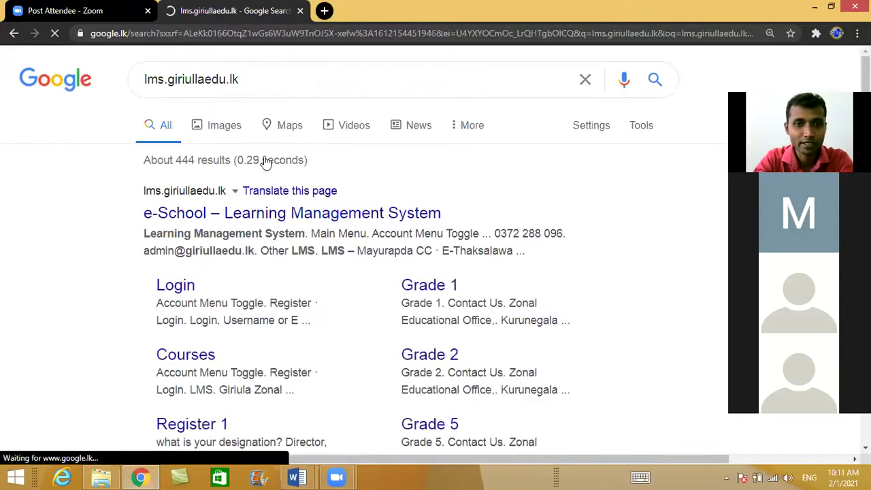
{"action": "scroll", "coordinate": [391, 242], "scroll_direction": "down", "scroll_amount": 1}
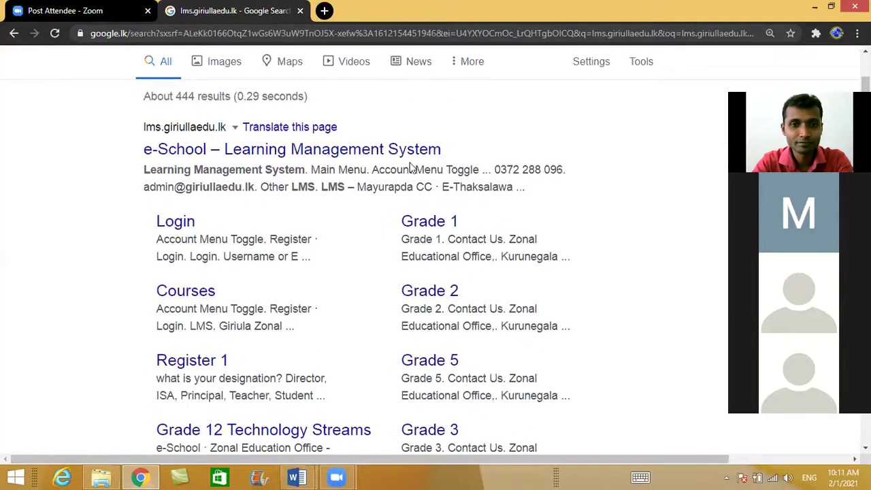
{"action": "scroll", "coordinate": [410, 167], "scroll_direction": "down", "scroll_amount": 2}
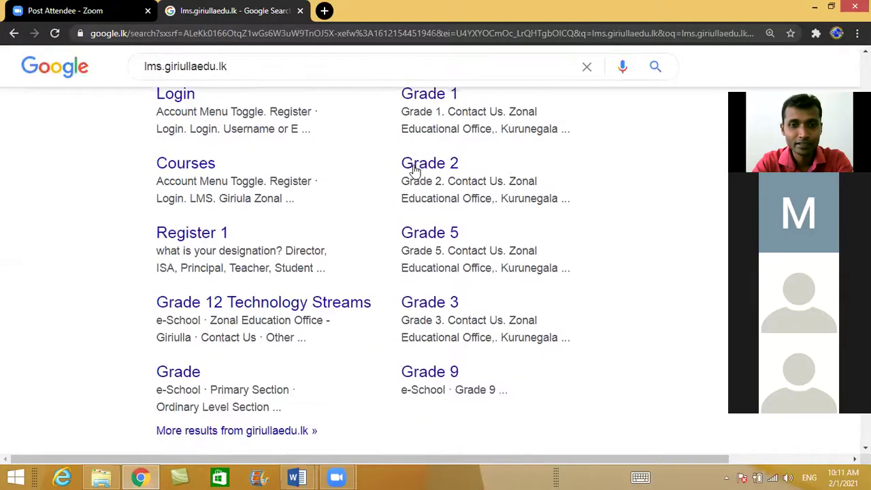
{"action": "scroll", "coordinate": [413, 168], "scroll_direction": "up", "scroll_amount": 2}
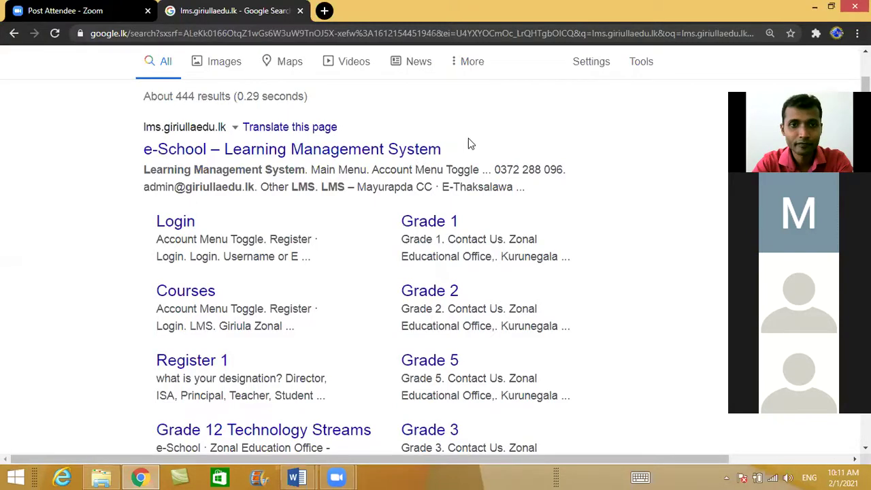
Open the e-School – Learning Management System result and scroll its Giriulla zonal home page.
{"action": "left_click", "coordinate": [365, 150]}
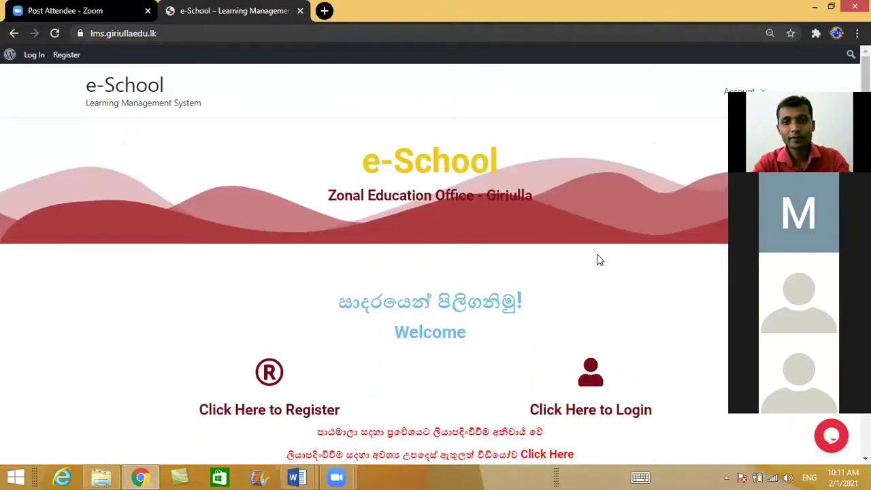
{"action": "scroll", "coordinate": [584, 256], "scroll_direction": "down", "scroll_amount": 2}
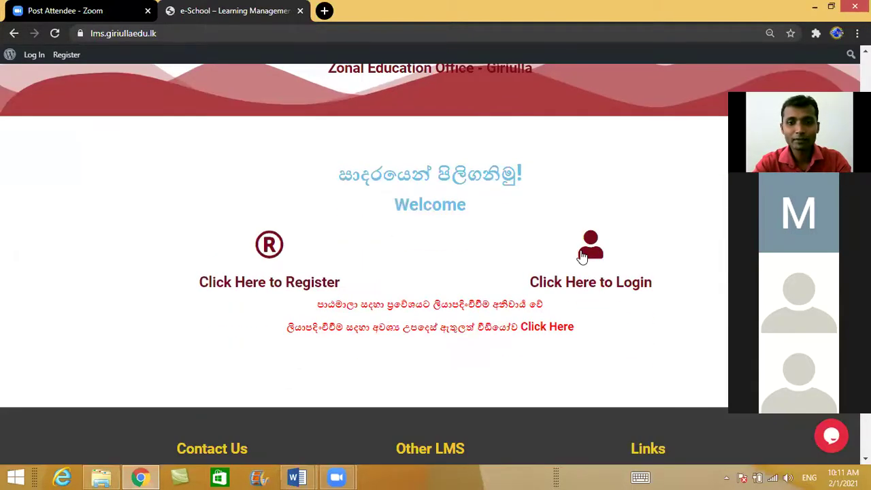
{"action": "scroll", "coordinate": [583, 258], "scroll_direction": "up", "scroll_amount": 1}
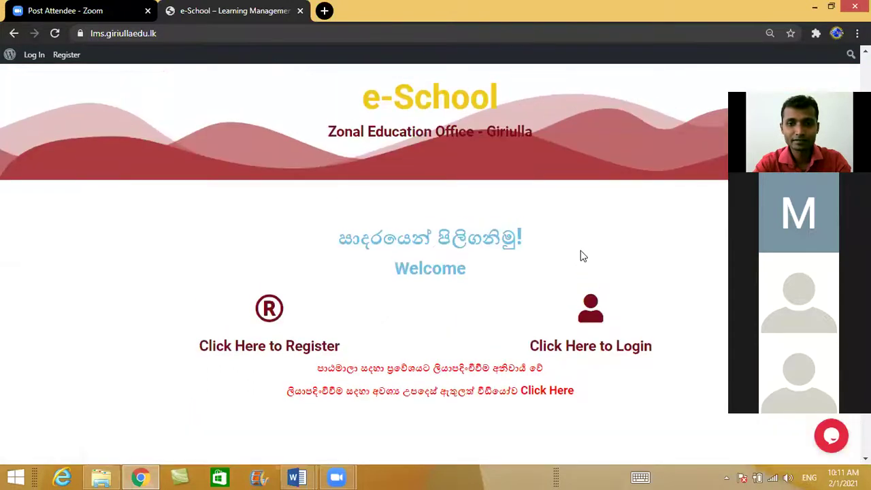
{"action": "scroll", "coordinate": [583, 257], "scroll_direction": "up", "scroll_amount": 1}
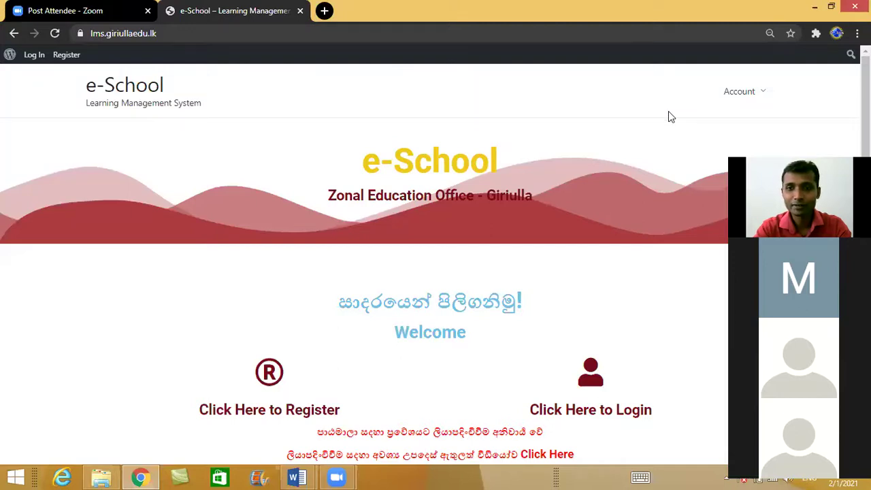
{"action": "scroll", "coordinate": [669, 116], "scroll_direction": "down", "scroll_amount": 2}
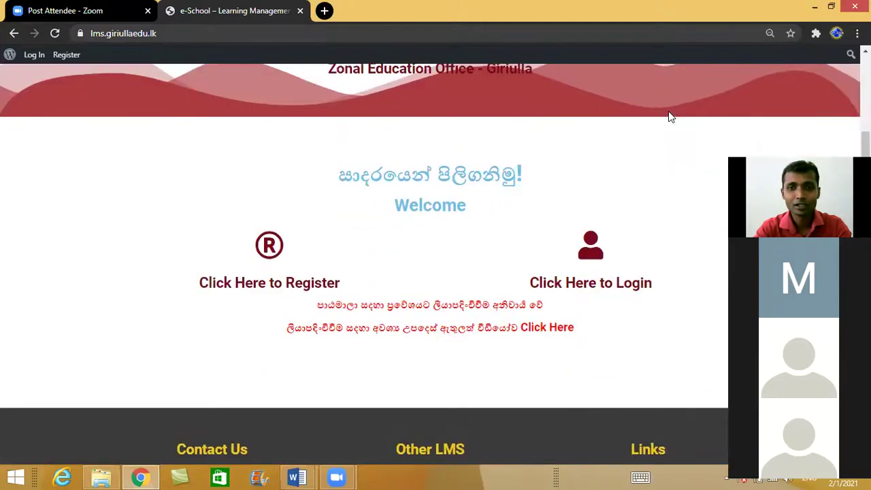
{"action": "scroll", "coordinate": [669, 117], "scroll_direction": "up", "scroll_amount": 2}
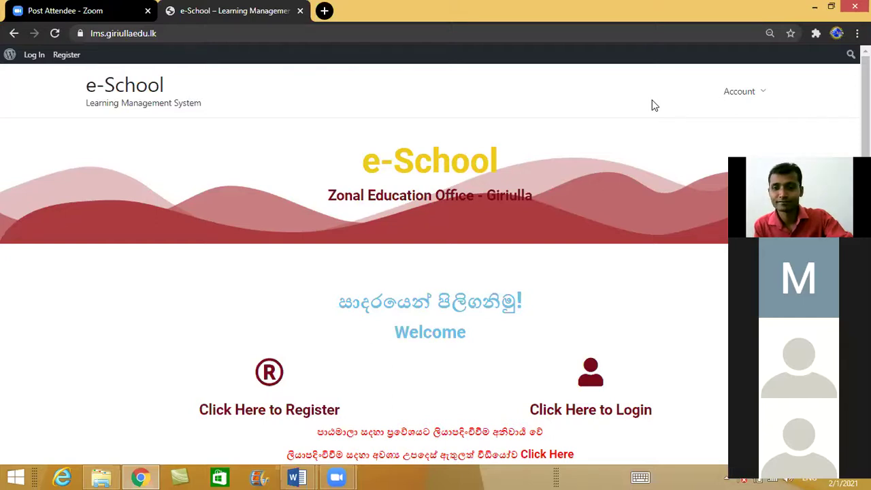
{"action": "scroll", "coordinate": [636, 224], "scroll_direction": "down", "scroll_amount": 1}
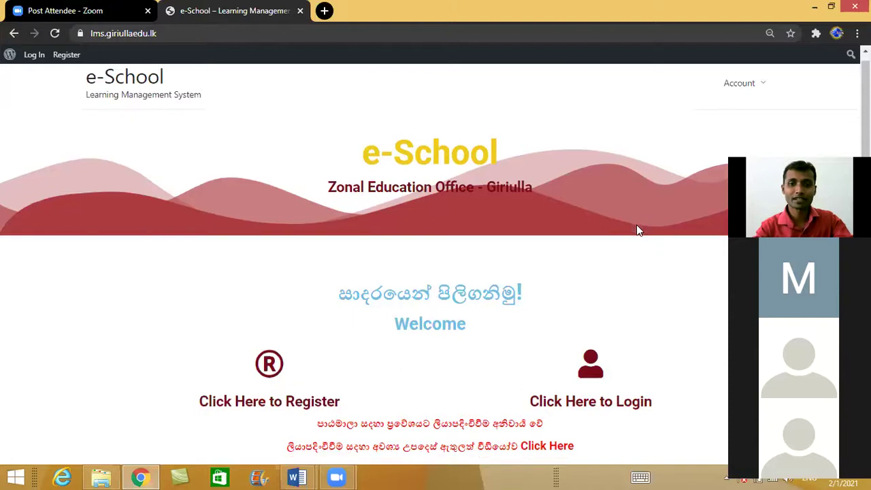
{"action": "scroll", "coordinate": [638, 230], "scroll_direction": "down", "scroll_amount": 2}
{"action": "scroll", "coordinate": [639, 232], "scroll_direction": "up", "scroll_amount": 1}
{"action": "scroll", "coordinate": [637, 232], "scroll_direction": "up", "scroll_amount": 2}
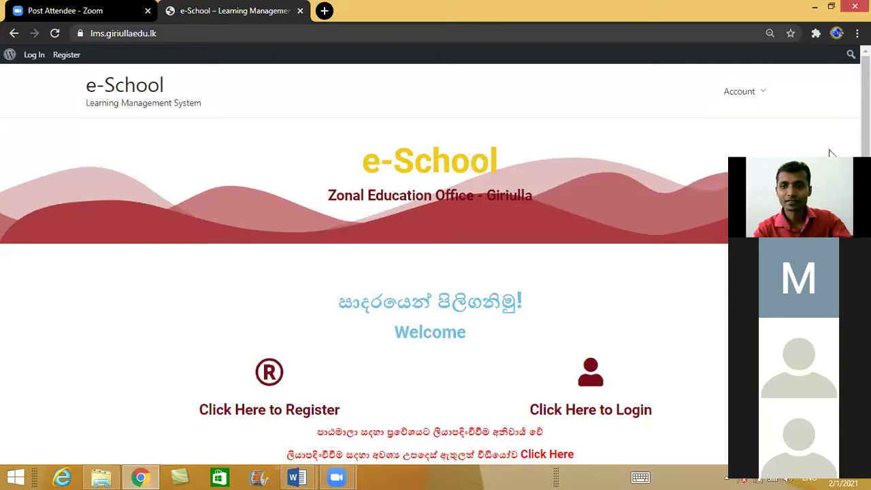
{"action": "left_click_drag", "start_coordinate": [831, 153], "coordinate": [822, 112]}
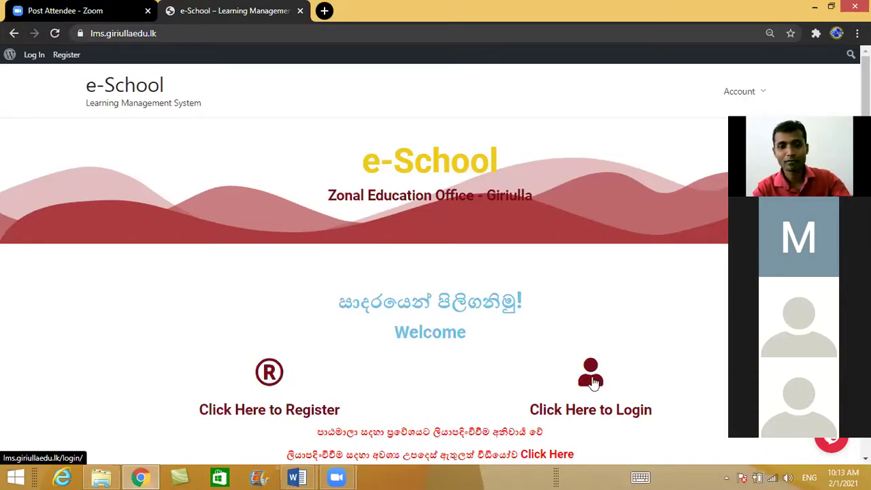
Go to the 'Click Here to Register' page and place the cursor in Username.
{"action": "left_click", "coordinate": [269, 372]}
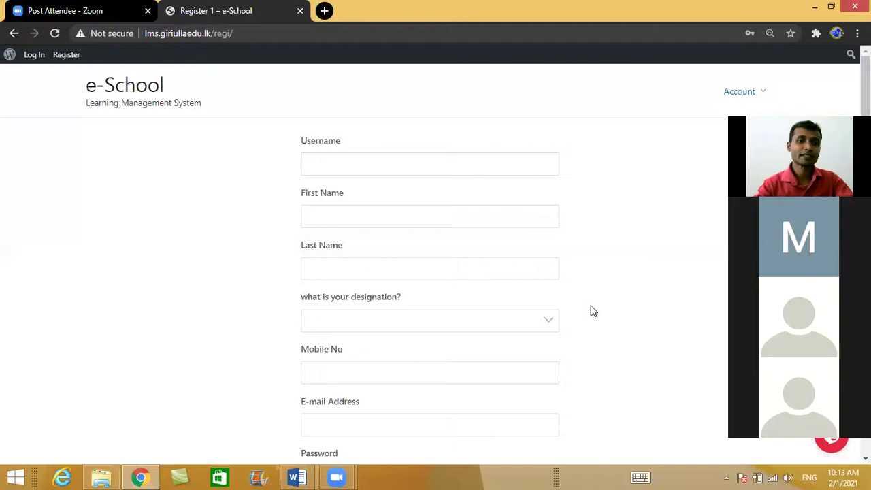
{"action": "scroll", "coordinate": [590, 308], "scroll_direction": "down", "scroll_amount": 2}
{"action": "scroll", "coordinate": [589, 307], "scroll_direction": "up", "scroll_amount": 2}
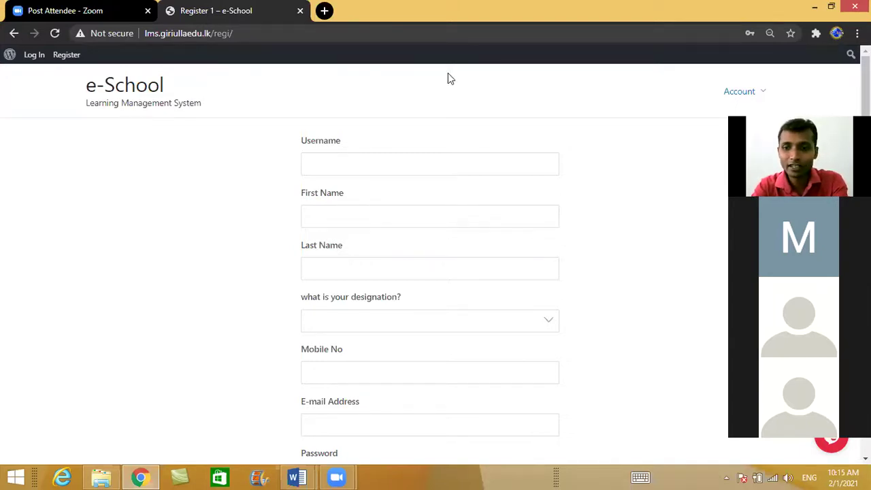
{"action": "left_click", "coordinate": [418, 171]}
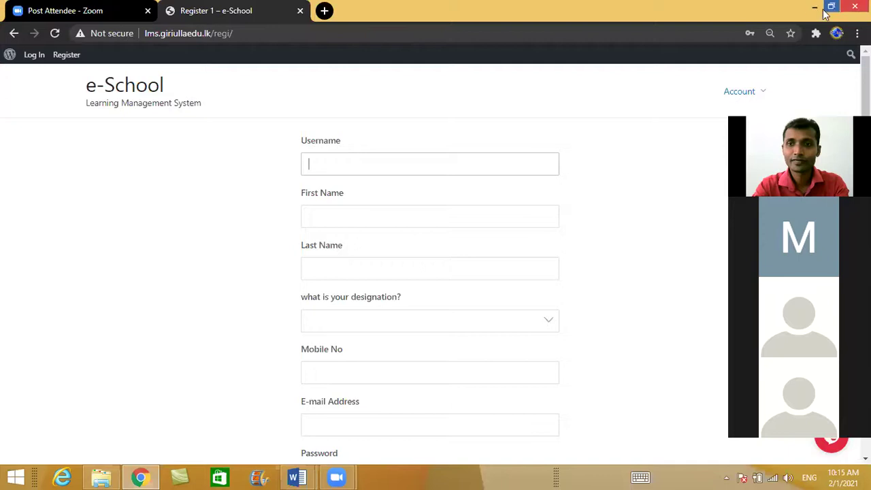
Launch OpenBoard in desktop annotation mode and bring the registration page back to front.
{"action": "left_click", "coordinate": [817, 7]}
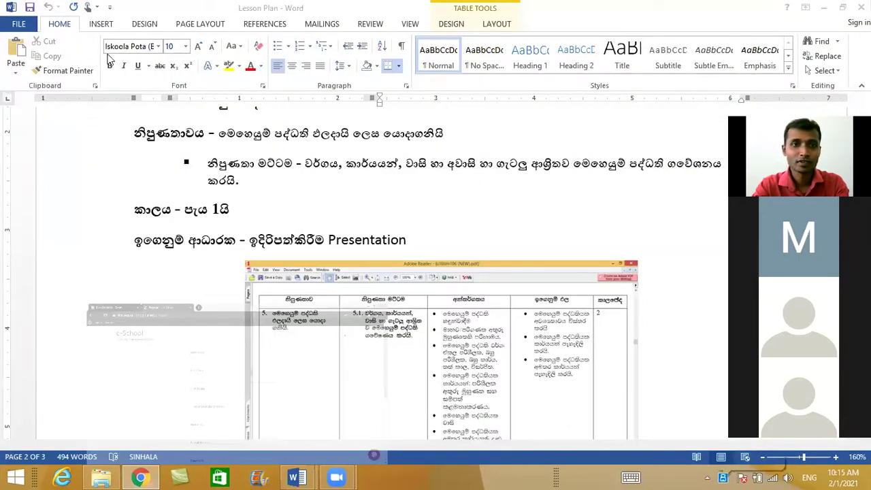
{"action": "key", "text": "super+d"}
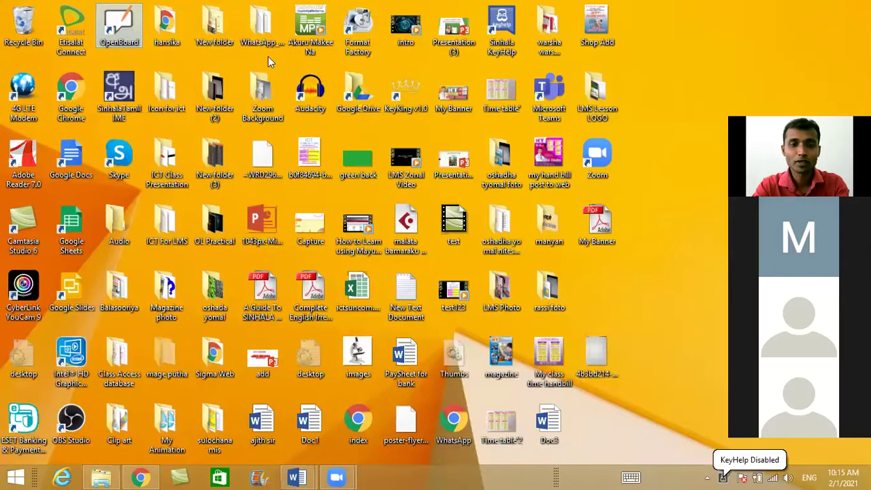
{"action": "double_click", "coordinate": [124, 45]}
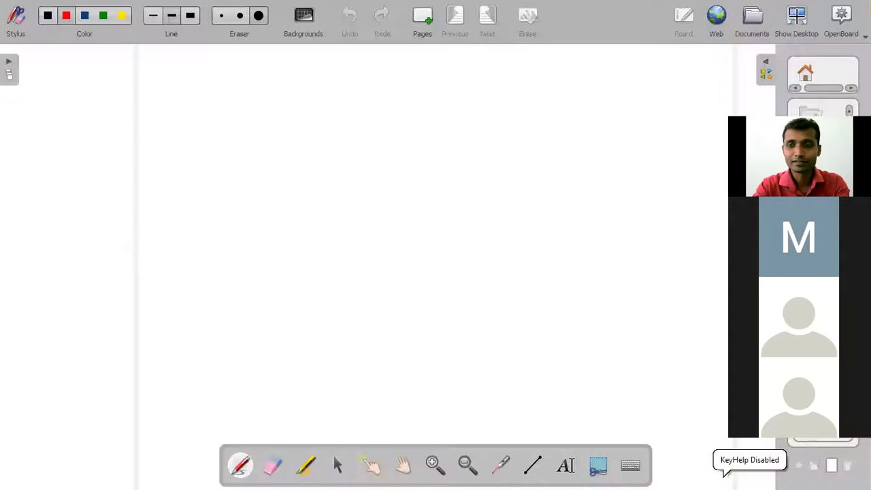
{"action": "left_click", "coordinate": [796, 17]}
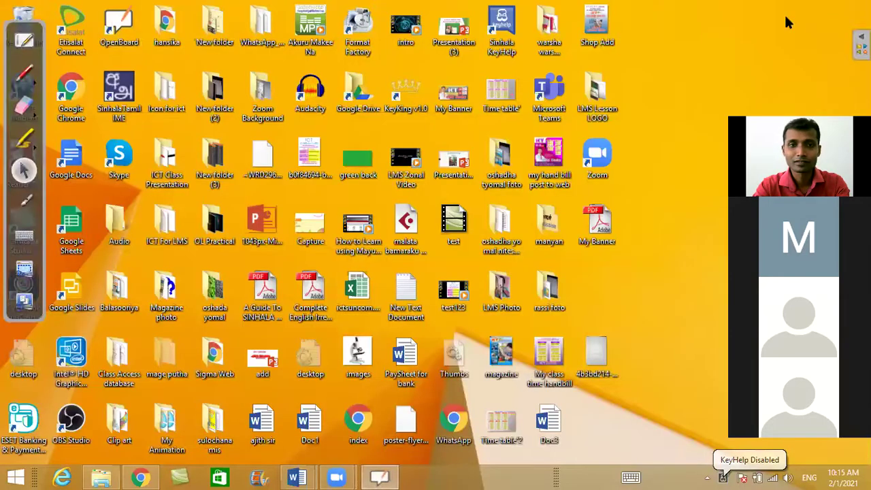
{"action": "left_click", "coordinate": [139, 476]}
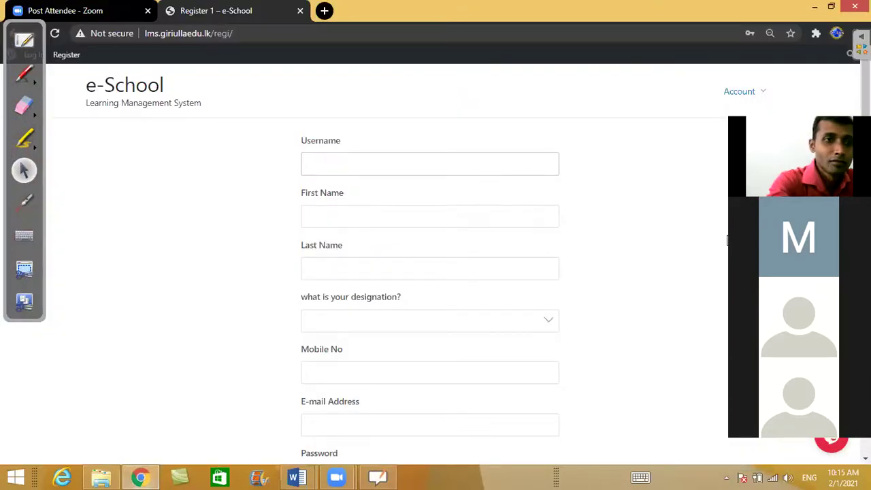
Handwrite the teacher's full name in red pen above the registration form.
{"action": "left_click", "coordinate": [26, 77]}
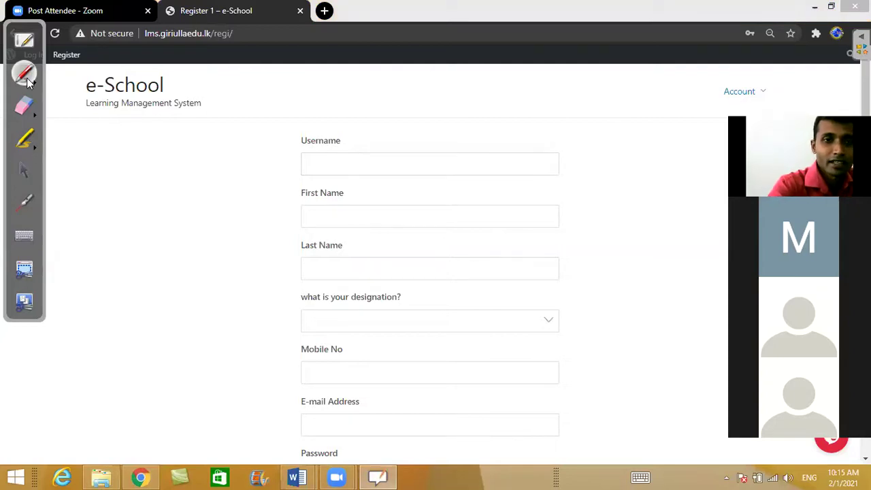
{"action": "mouse_move", "coordinate": [422, 75]}
{"action": "left_mouse_down"}
{"action": "mouse_move", "coordinate": [424, 99]}
{"action": "mouse_move", "coordinate": [442, 98]}
{"action": "left_mouse_up"}
{"action": "left_click_drag", "start_coordinate": [451, 87], "coordinate": [458, 99]}
{"action": "left_click_drag", "start_coordinate": [466, 90], "coordinate": [496, 100]}
{"action": "left_click_drag", "start_coordinate": [509, 91], "coordinate": [512, 100]}
{"action": "mouse_move", "coordinate": [524, 70]}
{"action": "left_mouse_down"}
{"action": "mouse_move", "coordinate": [524, 96]}
{"action": "mouse_move", "coordinate": [597, 103]}
{"action": "mouse_move", "coordinate": [619, 92]}
{"action": "mouse_move", "coordinate": [644, 106]}
{"action": "mouse_move", "coordinate": [669, 94]}
{"action": "mouse_move", "coordinate": [681, 106]}
{"action": "left_mouse_up"}
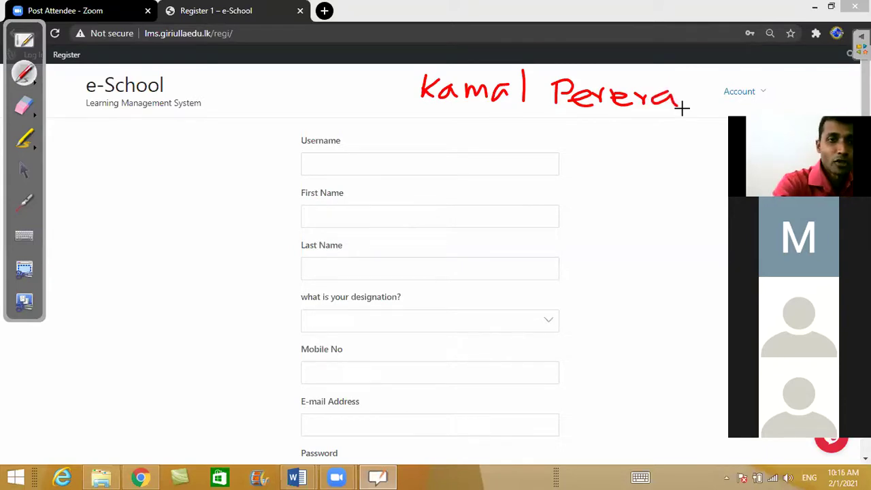
Handwrite the sample username with digits beside the e-School logo and circle it.
{"action": "left_click_drag", "start_coordinate": [202, 78], "coordinate": [203, 102]}
{"action": "mouse_move", "coordinate": [223, 75]}
{"action": "left_mouse_down"}
{"action": "mouse_move", "coordinate": [206, 91]}
{"action": "mouse_move", "coordinate": [221, 104]}
{"action": "mouse_move", "coordinate": [263, 99]}
{"action": "mouse_move", "coordinate": [276, 89]}
{"action": "mouse_move", "coordinate": [286, 102]}
{"action": "mouse_move", "coordinate": [313, 103]}
{"action": "left_mouse_up"}
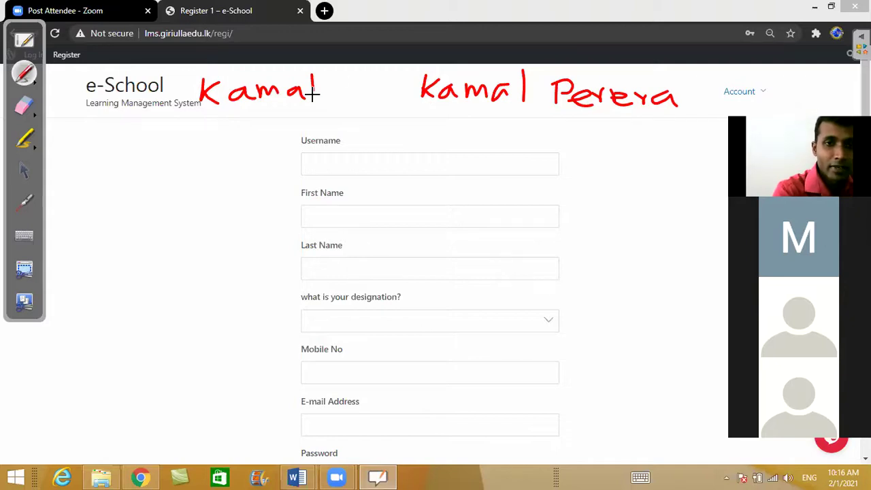
{"action": "mouse_move", "coordinate": [341, 78]}
{"action": "left_mouse_down"}
{"action": "mouse_move", "coordinate": [328, 106]}
{"action": "mouse_move", "coordinate": [354, 91]}
{"action": "mouse_move", "coordinate": [348, 107]}
{"action": "left_mouse_up"}
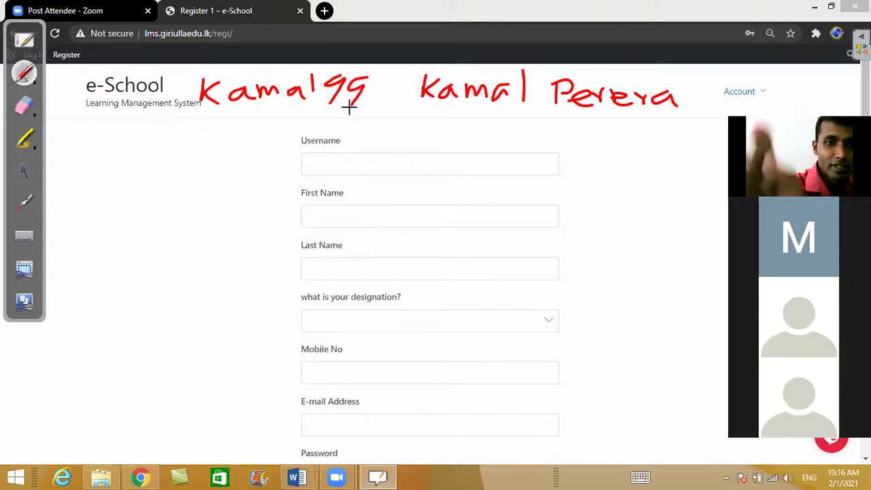
{"action": "mouse_move", "coordinate": [192, 62]}
{"action": "left_mouse_down"}
{"action": "mouse_move", "coordinate": [320, 60]}
{"action": "mouse_move", "coordinate": [386, 112]}
{"action": "mouse_move", "coordinate": [203, 127]}
{"action": "mouse_move", "coordinate": [197, 62]}
{"action": "left_mouse_up"}
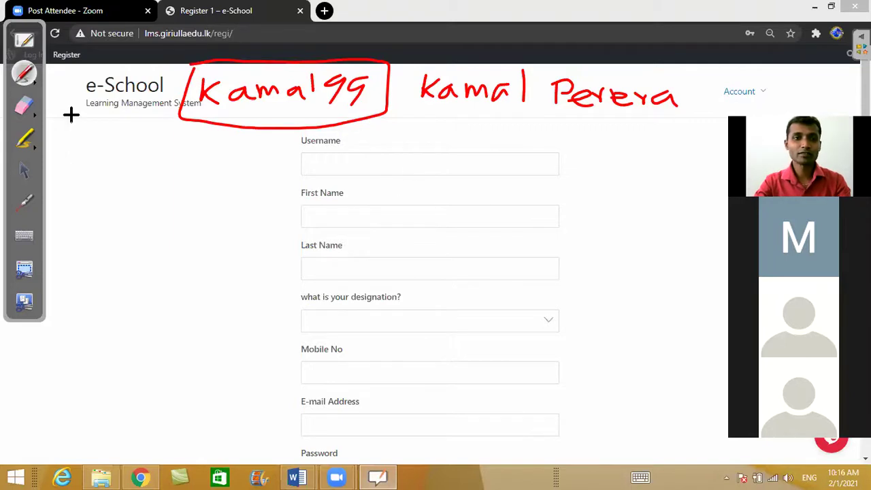
Switch OpenBoard to the arrow tool and enter the chosen username in Username.
{"action": "left_click", "coordinate": [24, 171]}
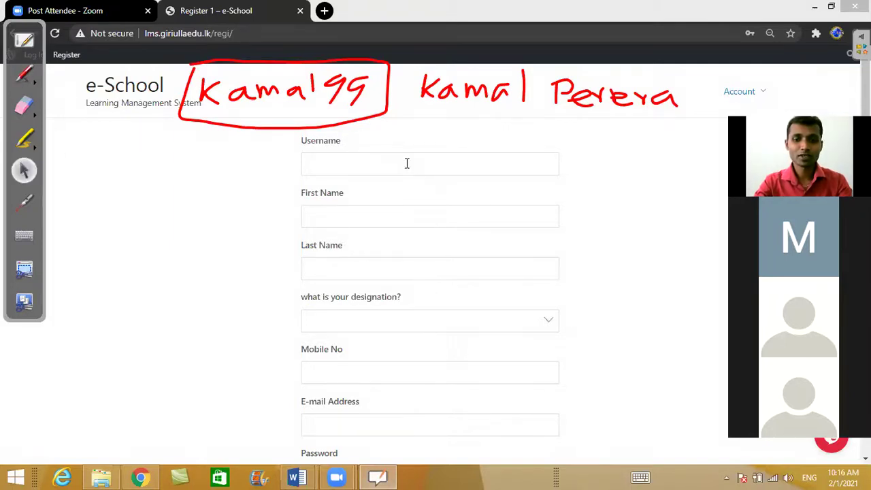
{"action": "left_click", "coordinate": [407, 163]}
{"action": "type", "text": "kamala"}
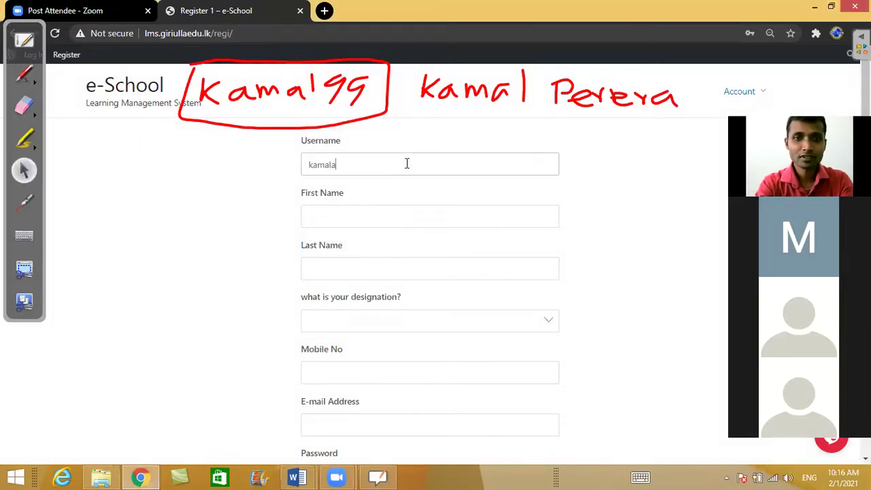
{"action": "key", "text": "BackSpace"}
{"action": "type", "text": "99"}
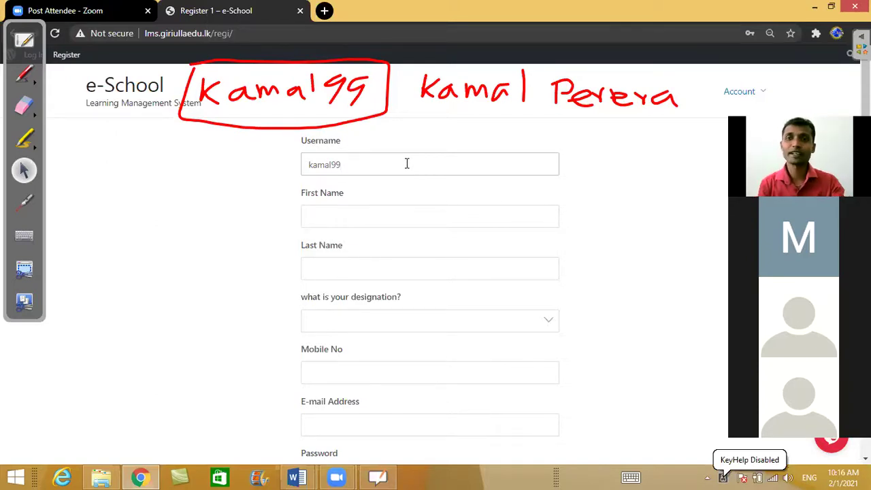
Enter the teacher's first name and last name in their fields.
{"action": "left_click", "coordinate": [393, 209]}
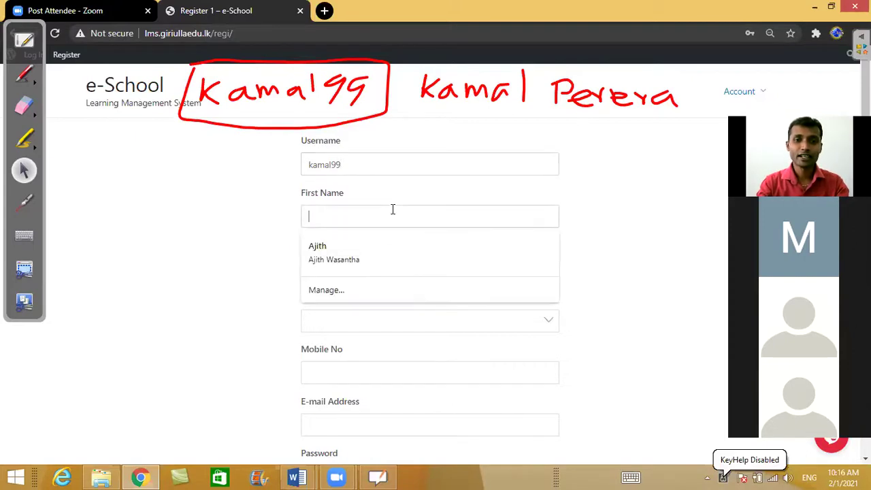
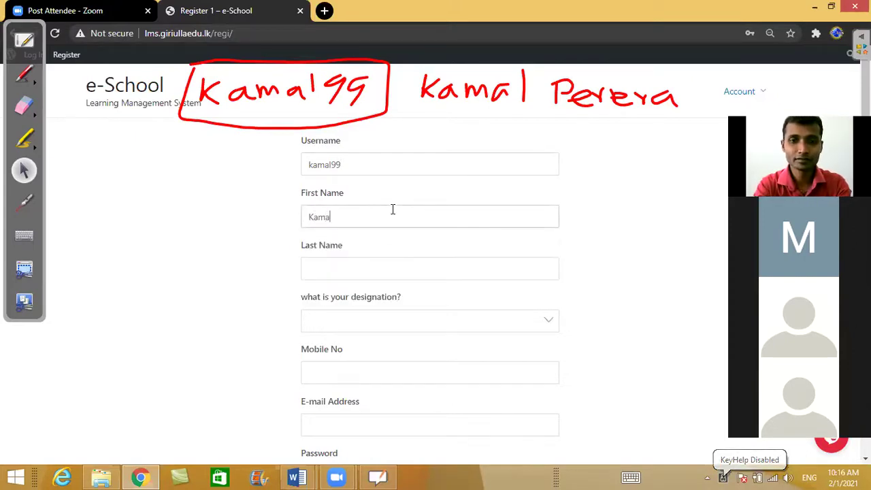
{"action": "left_click", "coordinate": [390, 268]}
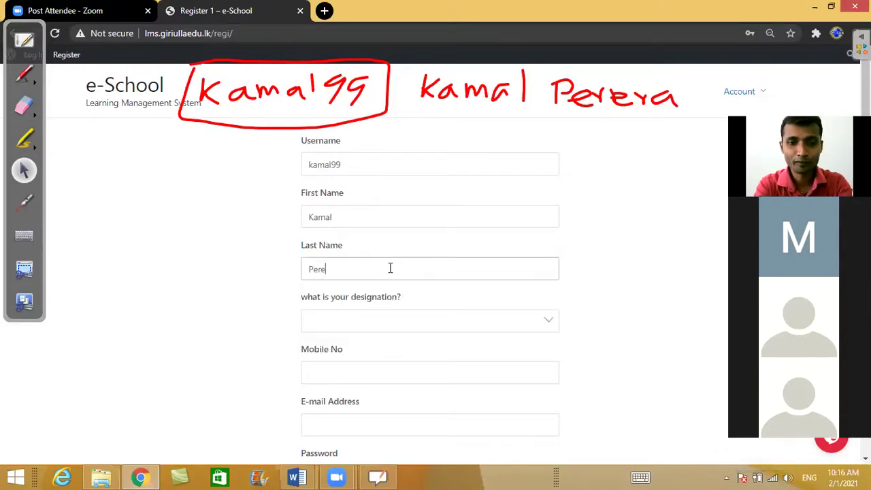
{"action": "double_click", "coordinate": [390, 267]}
{"action": "left_click", "coordinate": [610, 308]}
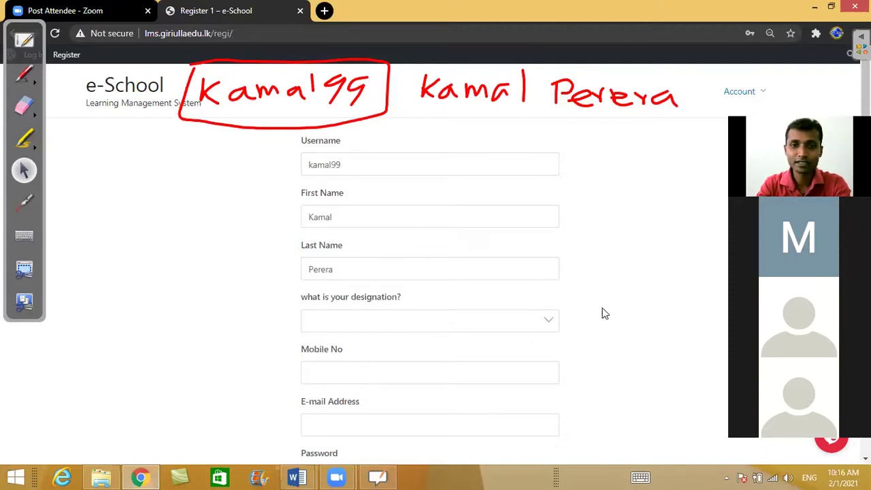
Choose Teacher as the designation and check the School, Subject and Mobile No fields.
{"action": "left_click", "coordinate": [548, 325]}
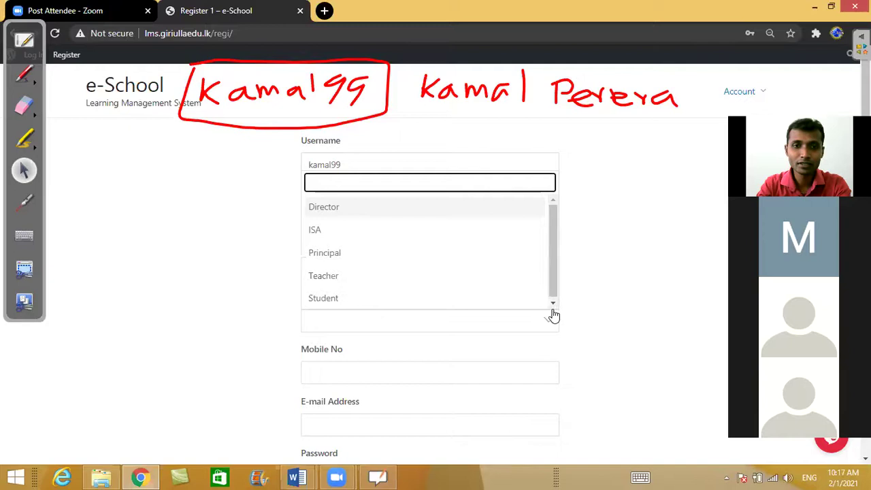
{"action": "left_click_drag", "start_coordinate": [555, 250], "coordinate": [558, 288]}
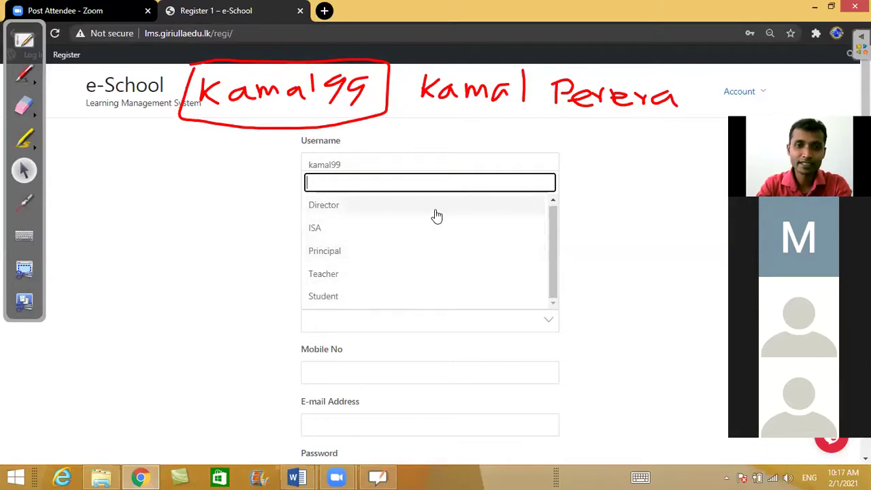
{"action": "left_click", "coordinate": [388, 272]}
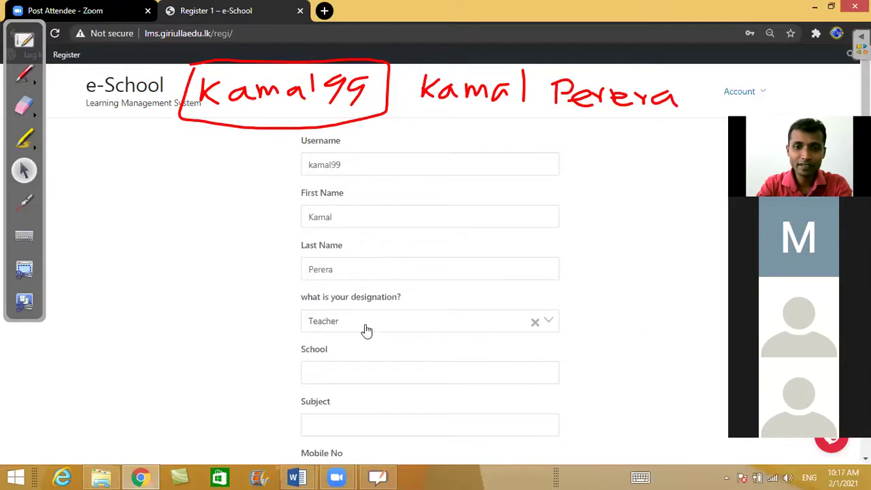
{"action": "scroll", "coordinate": [305, 298], "scroll_direction": "down", "scroll_amount": 1}
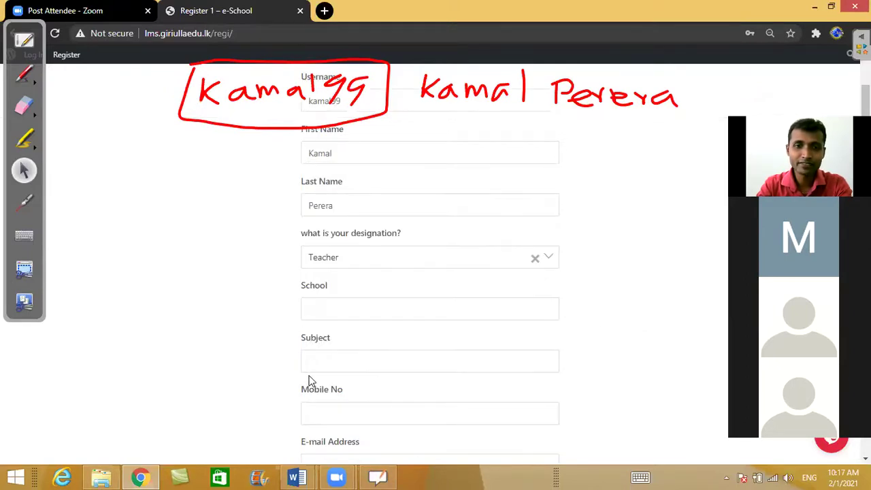
{"action": "left_click", "coordinate": [317, 301]}
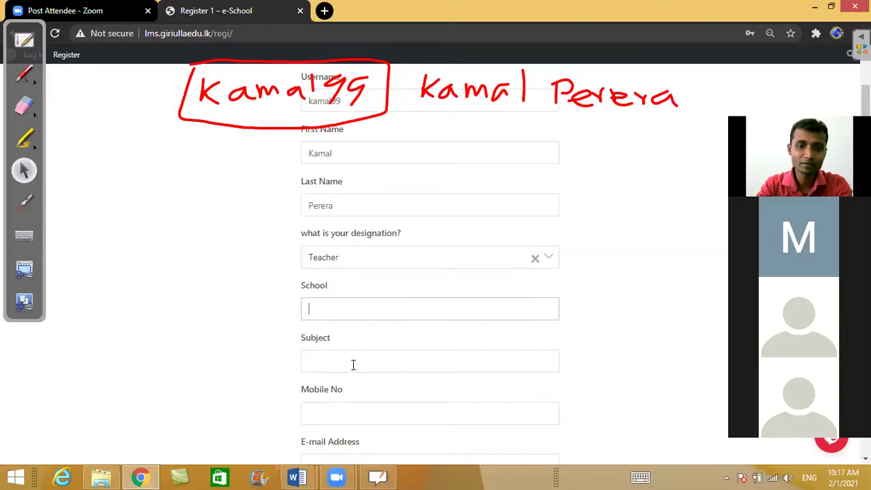
{"action": "left_click", "coordinate": [348, 371]}
{"action": "left_click", "coordinate": [345, 404]}
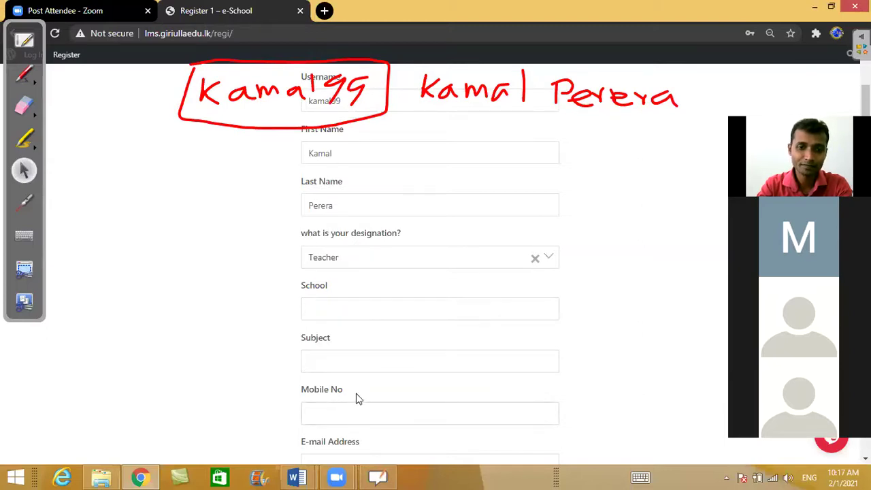
Try the Principal and Student designations to compare their extra fields.
{"action": "left_click", "coordinate": [549, 259]}
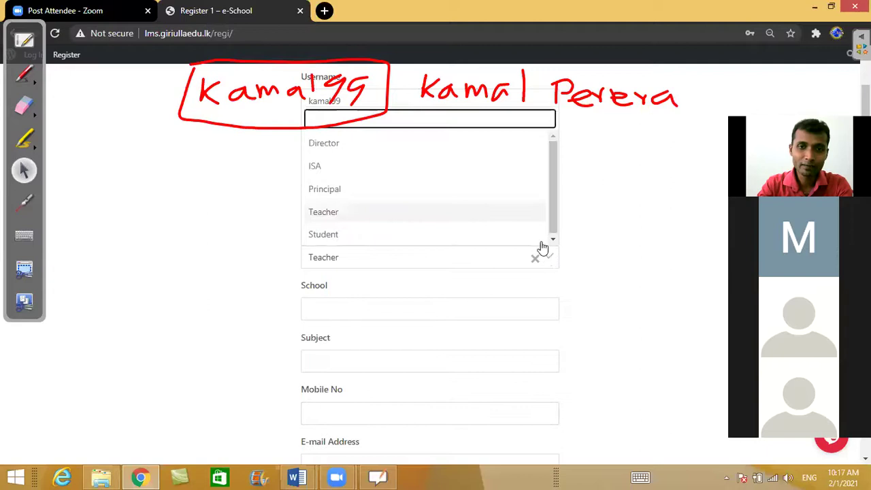
{"action": "left_click", "coordinate": [523, 193]}
{"action": "left_click", "coordinate": [341, 307]}
{"action": "left_click", "coordinate": [340, 363]}
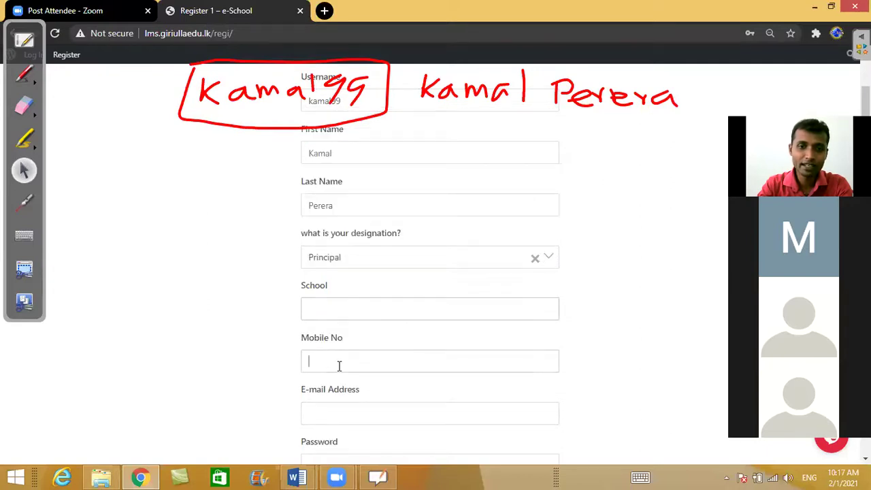
{"action": "left_click", "coordinate": [551, 256]}
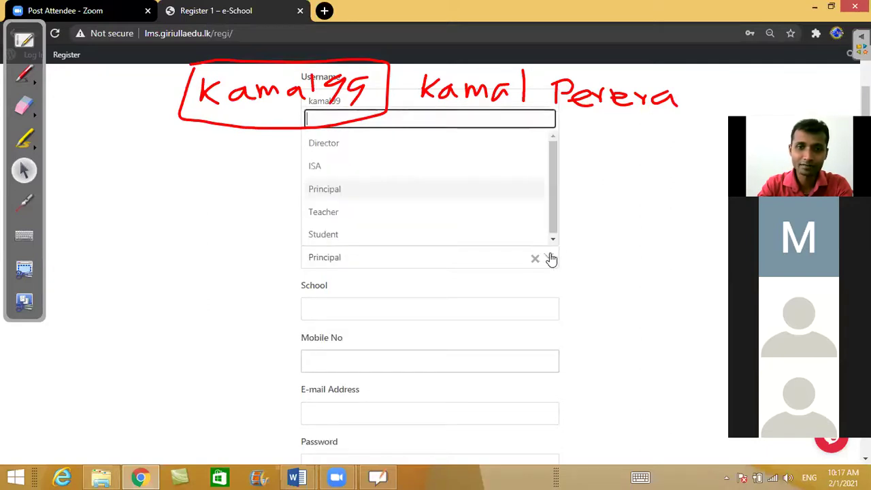
{"action": "left_click", "coordinate": [451, 235]}
{"action": "left_click", "coordinate": [367, 307]}
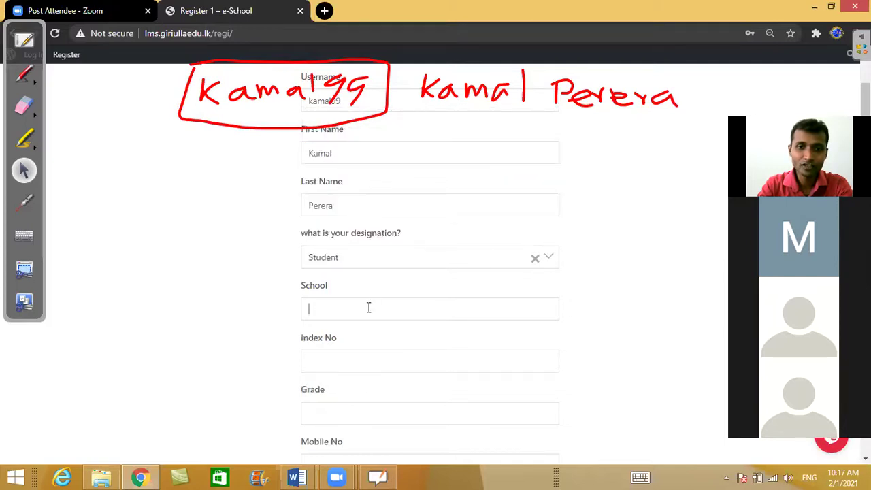
{"action": "left_click", "coordinate": [352, 363]}
{"action": "left_click", "coordinate": [343, 407]}
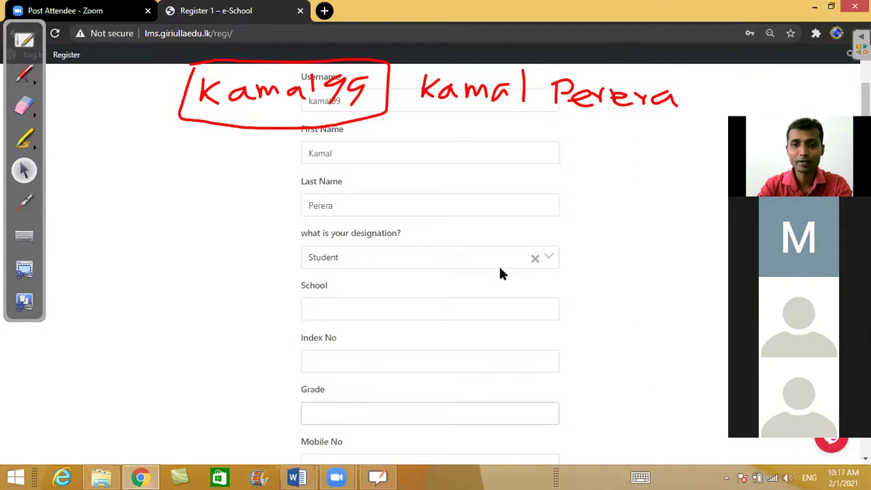
Set the designation back to Teacher and place the cursor in School.
{"action": "left_click", "coordinate": [549, 261]}
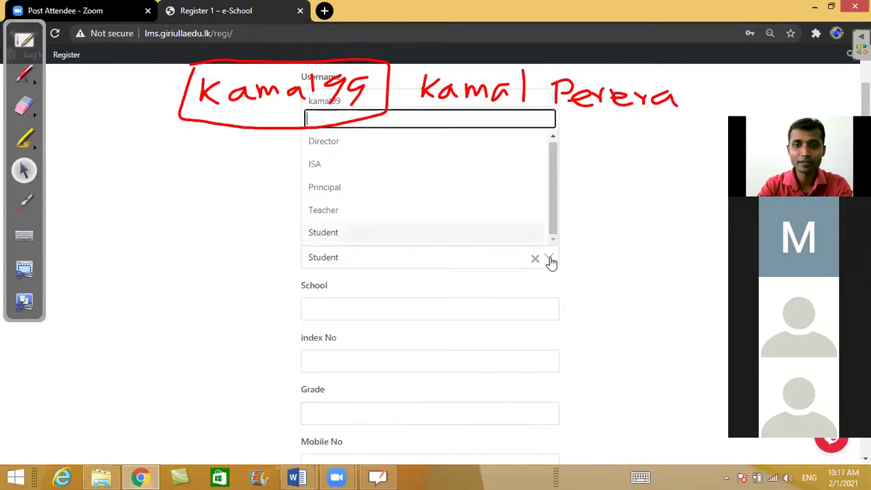
{"action": "left_click", "coordinate": [524, 211]}
{"action": "left_click", "coordinate": [416, 310]}
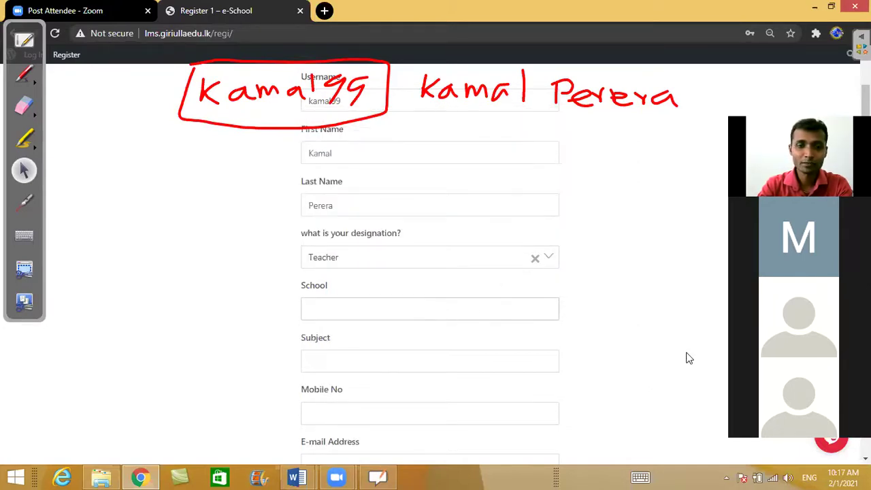
Enter School 'WickramaSheela NS - Giriulla' and Subject 'Maths'.
{"action": "type", "text": "Wi"}
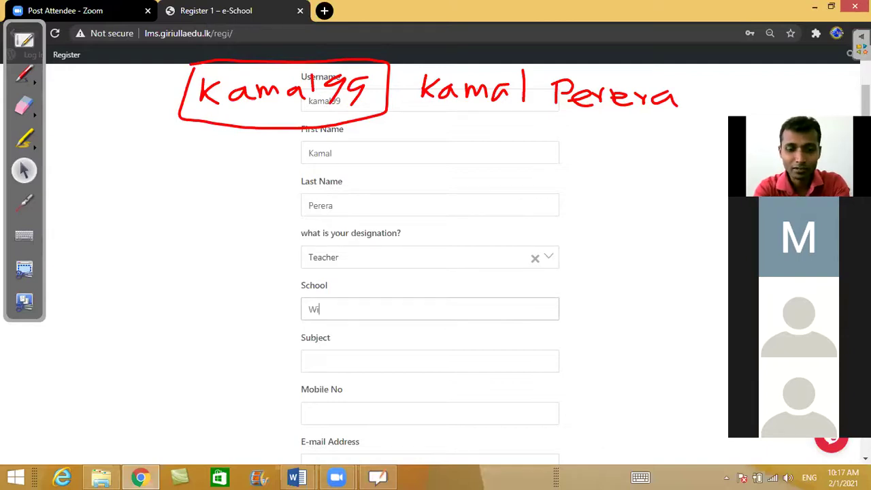
{"action": "type", "text": "ckrama"}
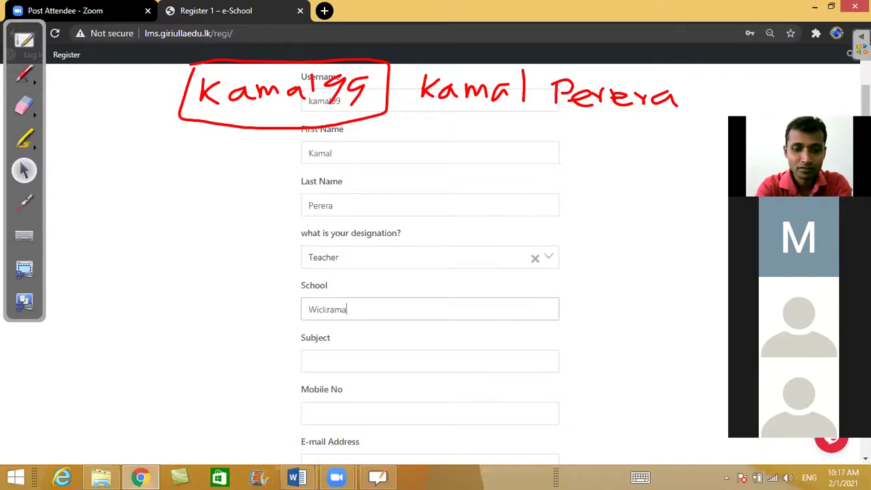
{"action": "type", "text": "Sheela NS"}
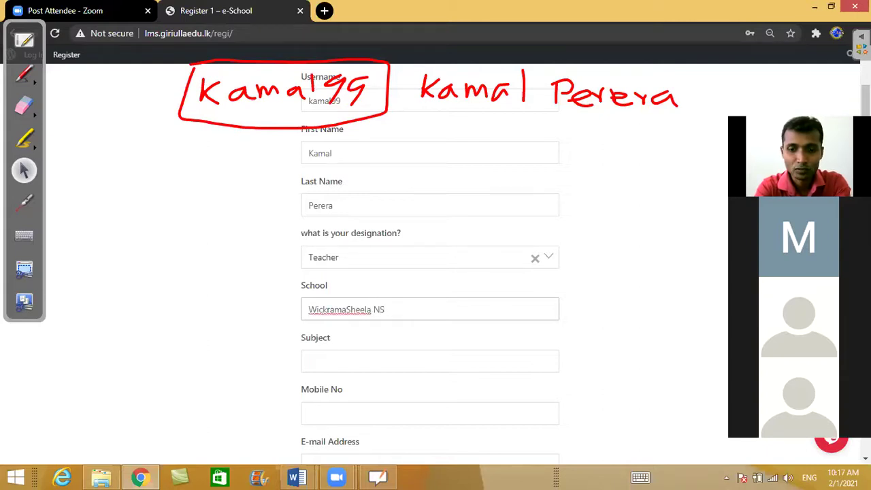
{"action": "type", "text": " -"}
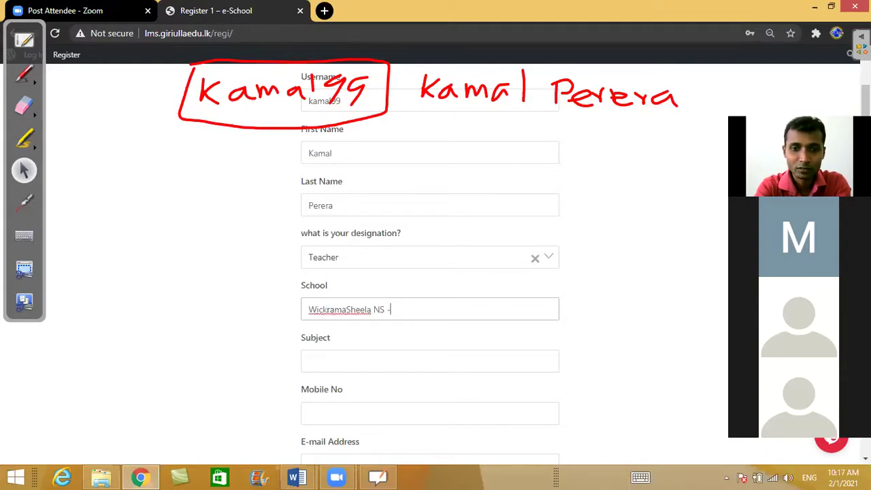
{"action": "type", "text": " Giriulla"}
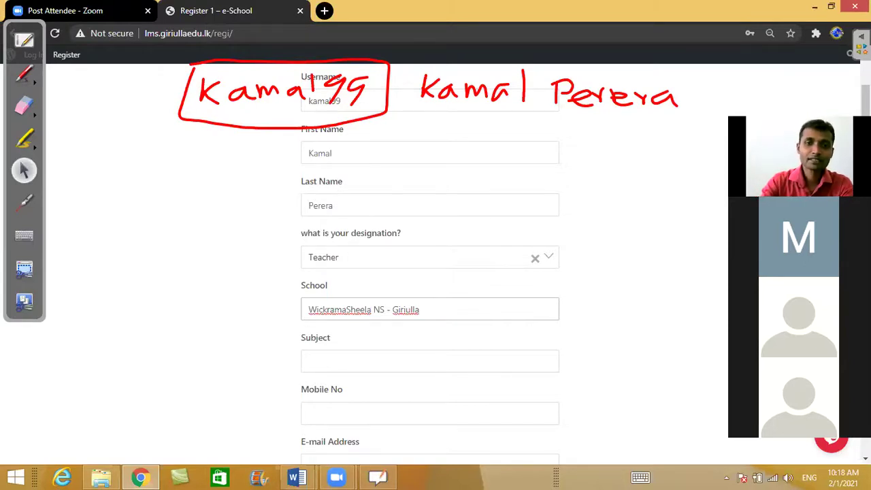
{"action": "left_click", "coordinate": [346, 362]}
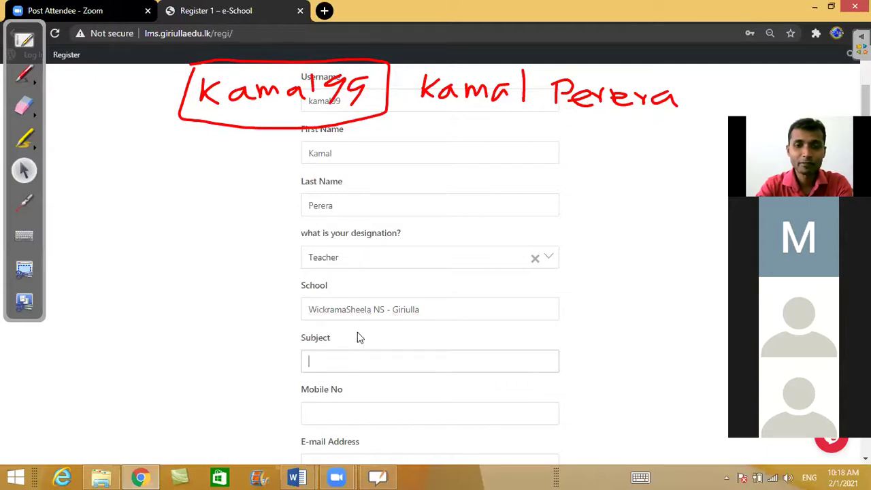
{"action": "type", "text": "Maths"}
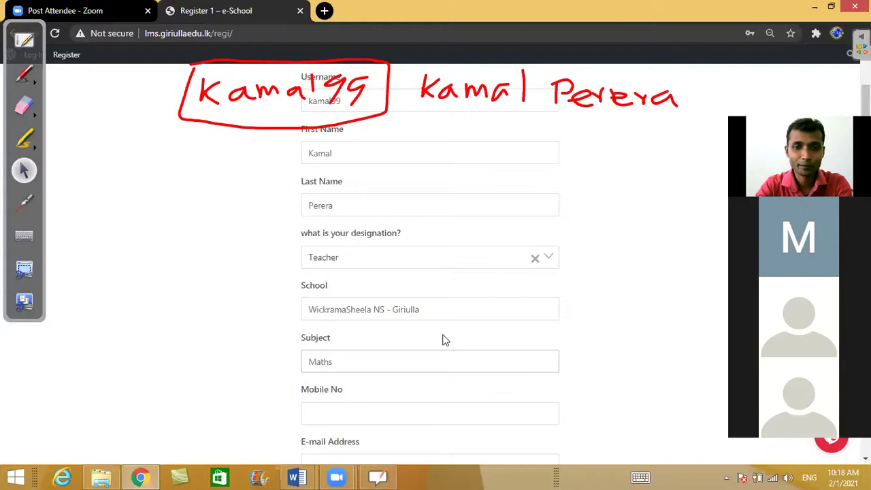
Fill in the teacher's mobile number and e-mail address.
{"action": "scroll", "coordinate": [445, 340], "scroll_direction": "down", "scroll_amount": 1}
{"action": "left_click", "coordinate": [416, 343]}
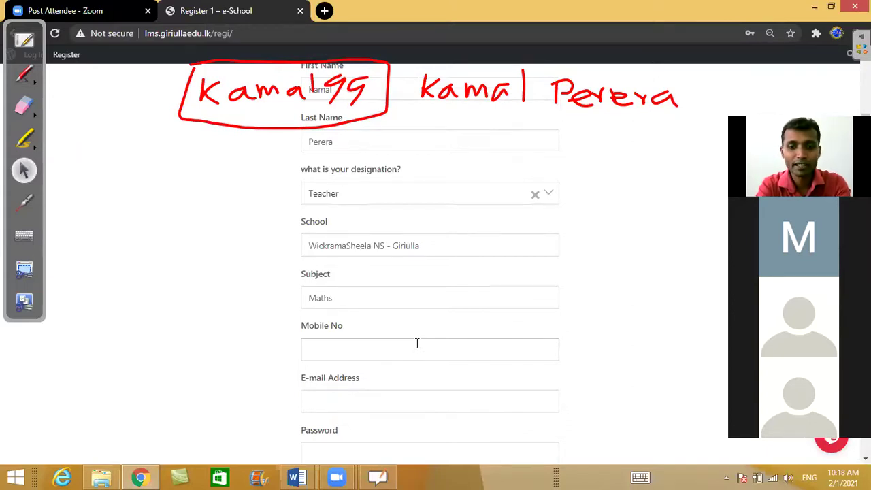
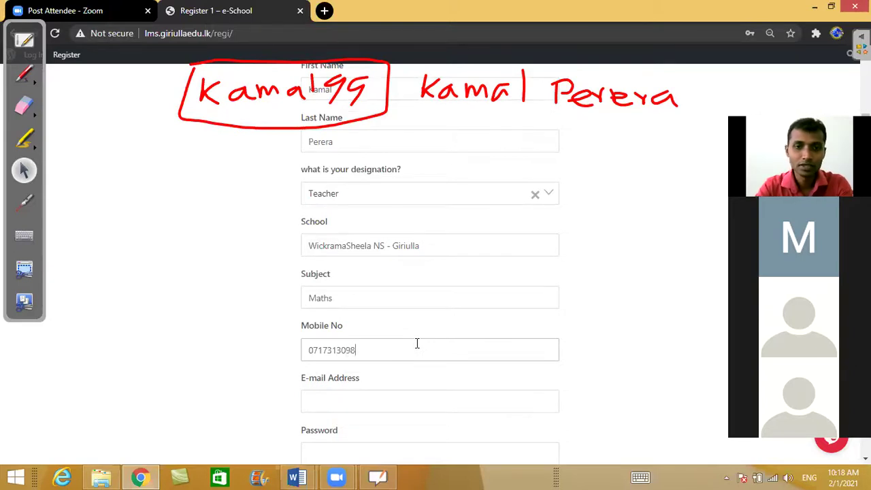
{"action": "scroll", "coordinate": [411, 415], "scroll_direction": "down", "scroll_amount": 2}
{"action": "left_click", "coordinate": [430, 276]}
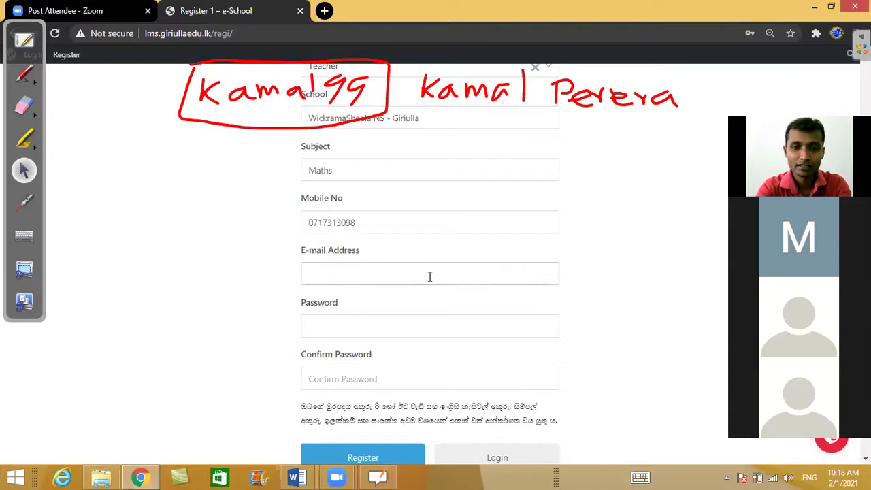
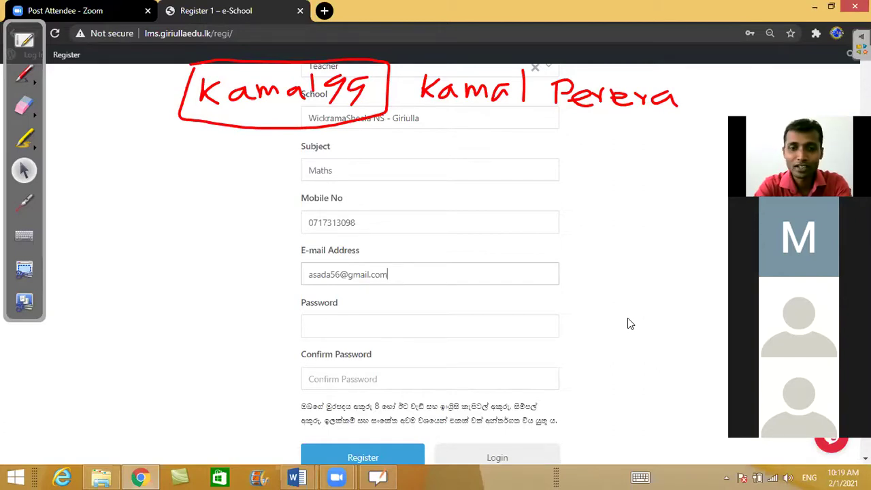
{"action": "left_click", "coordinate": [488, 328]}
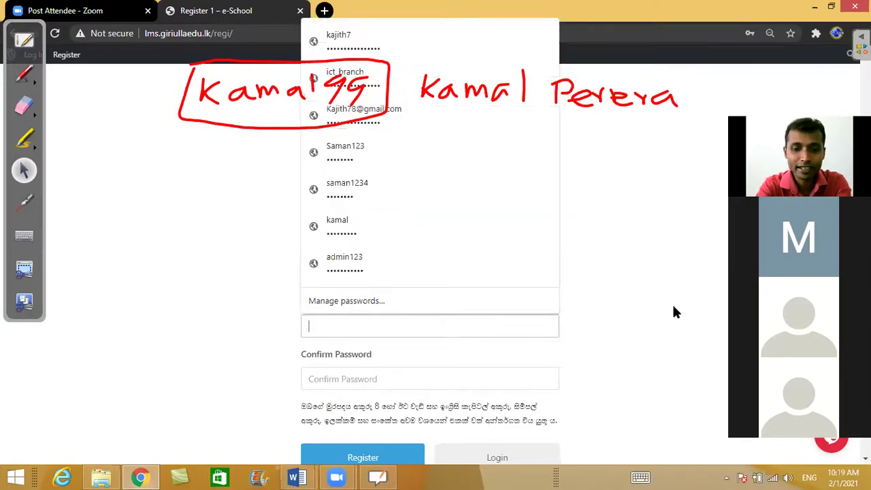
{"action": "type", "text": "k"}
{"action": "key", "text": "BackSpace"}
{"action": "type", "text": "ka"}
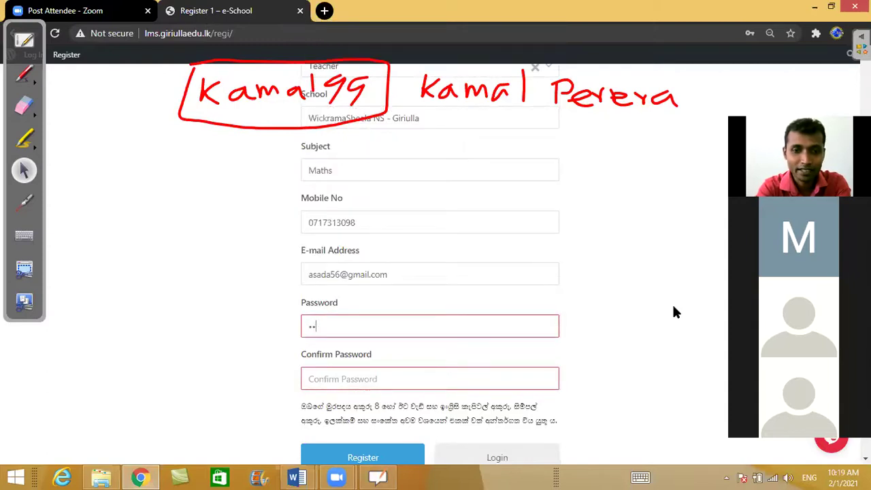
{"action": "key", "text": "BackSpace"}
{"action": "key", "text": "BackSpace"}
{"action": "left_click", "coordinate": [694, 280]}
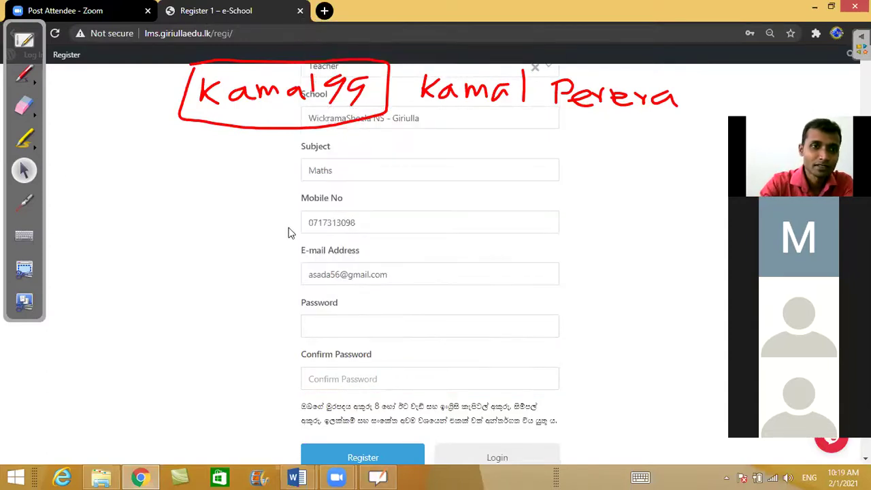
{"action": "left_click", "coordinate": [23, 74]}
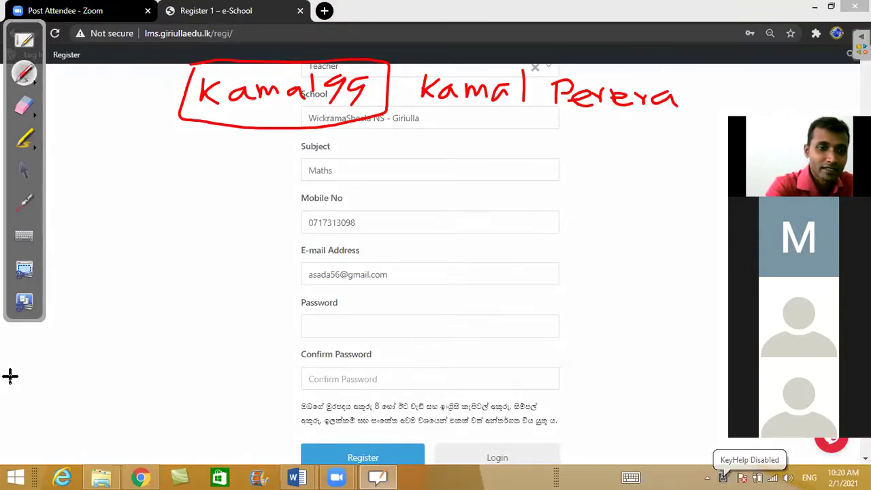
Handwrite the sample password with a question mark in red at left, then resume the arrow tool.
{"action": "left_click_drag", "start_coordinate": [71, 218], "coordinate": [75, 279]}
{"action": "mouse_move", "coordinate": [94, 227]}
{"action": "left_mouse_down"}
{"action": "mouse_move", "coordinate": [76, 270]}
{"action": "mouse_move", "coordinate": [98, 280]}
{"action": "mouse_move", "coordinate": [194, 258]}
{"action": "left_mouse_up"}
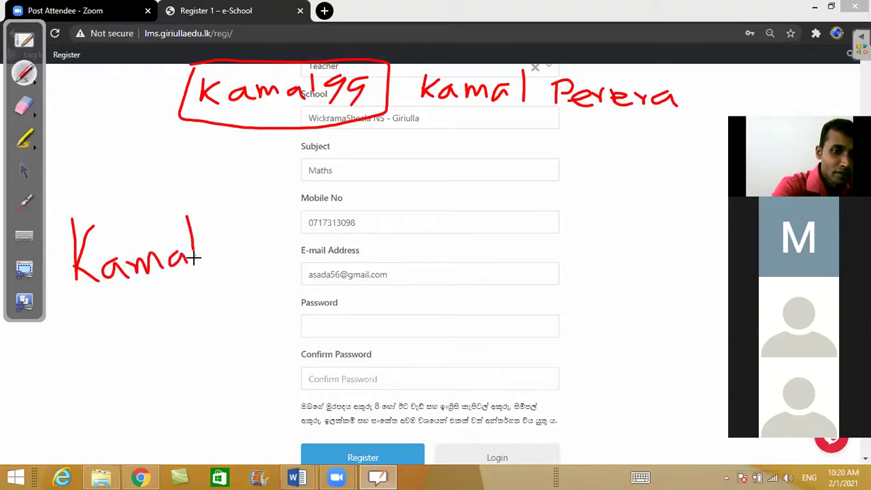
{"action": "mouse_move", "coordinate": [206, 219]}
{"action": "left_mouse_down"}
{"action": "mouse_move", "coordinate": [209, 252]}
{"action": "mouse_move", "coordinate": [259, 225]}
{"action": "mouse_move", "coordinate": [252, 243]}
{"action": "left_mouse_up"}
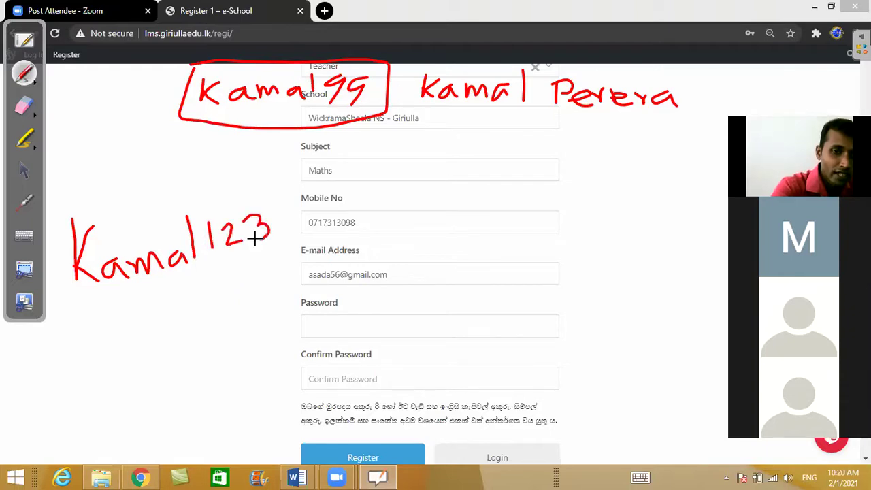
{"action": "mouse_move", "coordinate": [278, 204]}
{"action": "left_mouse_down"}
{"action": "mouse_move", "coordinate": [291, 201]}
{"action": "mouse_move", "coordinate": [290, 219]}
{"action": "left_mouse_up"}
{"action": "left_click", "coordinate": [294, 236]}
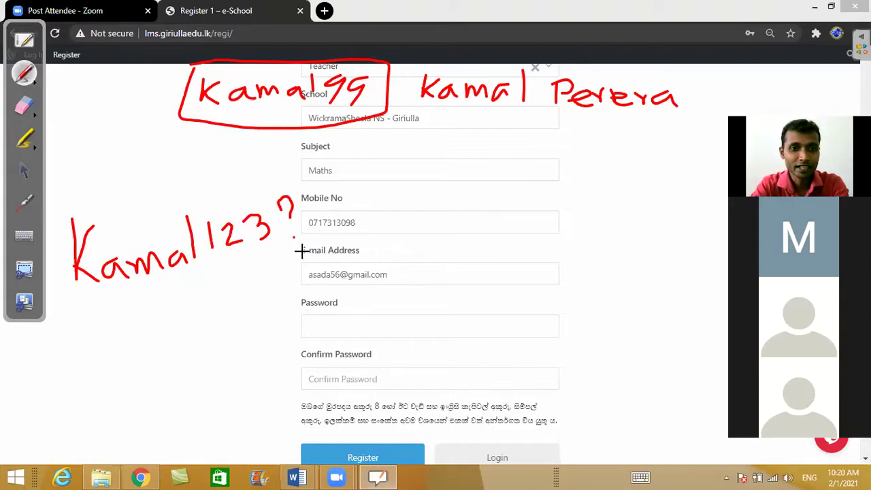
{"action": "left_click", "coordinate": [31, 178]}
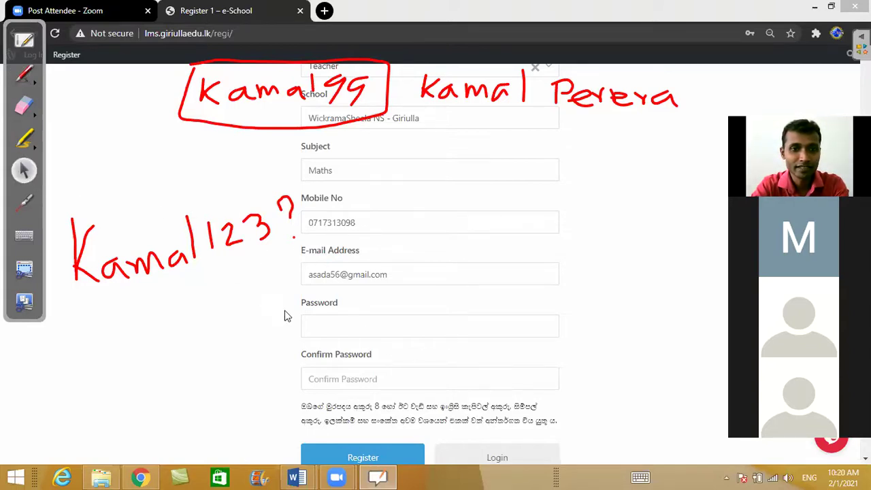
Re-enter the account password and type it again in Confirm Password.
{"action": "left_click", "coordinate": [360, 330]}
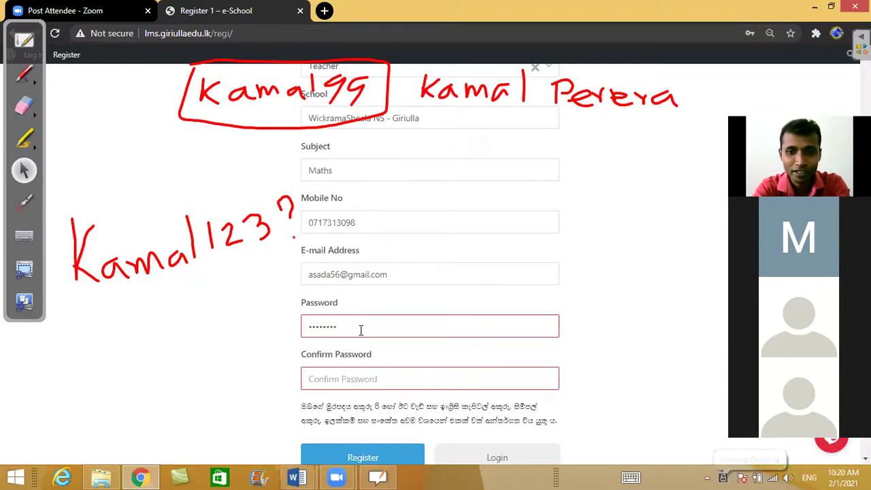
{"action": "key", "text": "BackSpace"}
{"action": "key", "text": "BackSpace"}
{"action": "key", "text": "BackSpace"}
{"action": "key", "text": "BackSpace"}
{"action": "key", "text": "BackSpace"}
{"action": "key", "text": "BackSpace"}
{"action": "key", "text": "BackSpace"}
{"action": "key", "text": "BackSpace"}
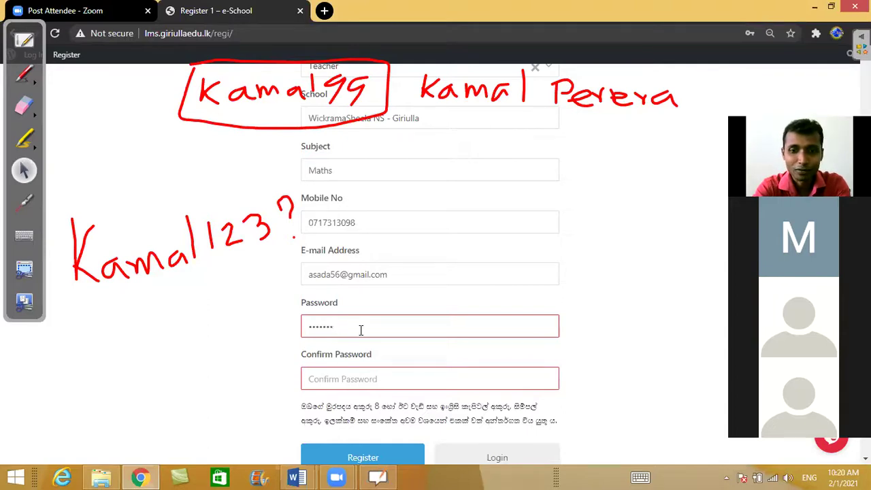
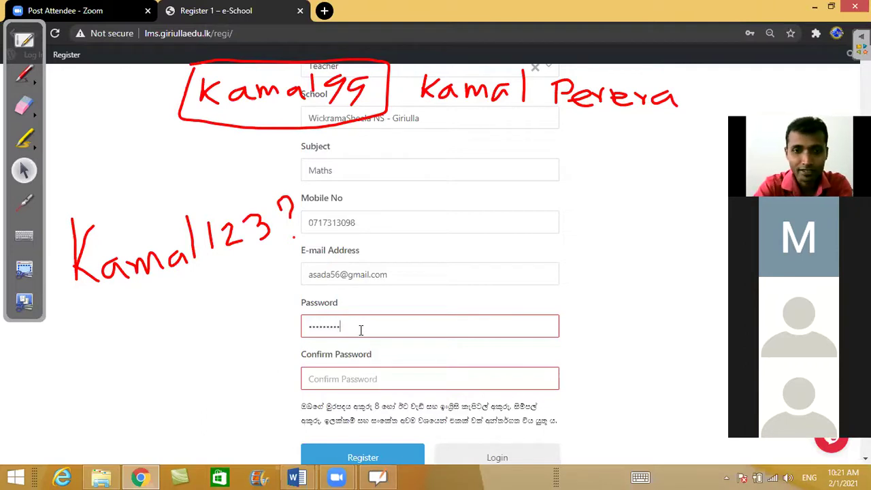
{"action": "left_click", "coordinate": [362, 379]}
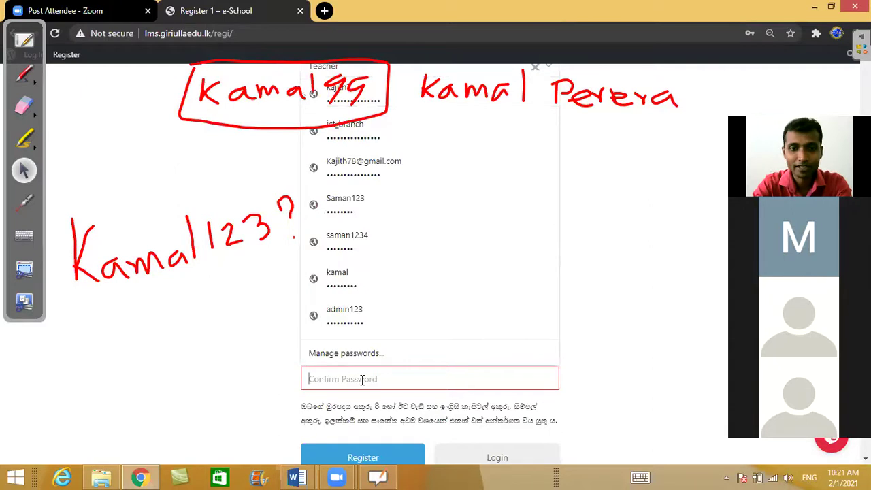
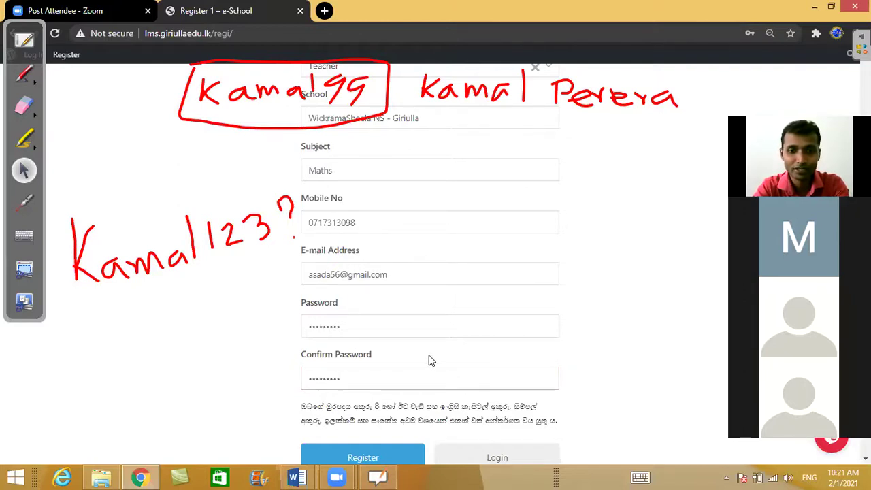
{"action": "scroll", "coordinate": [431, 359], "scroll_direction": "down", "scroll_amount": 2}
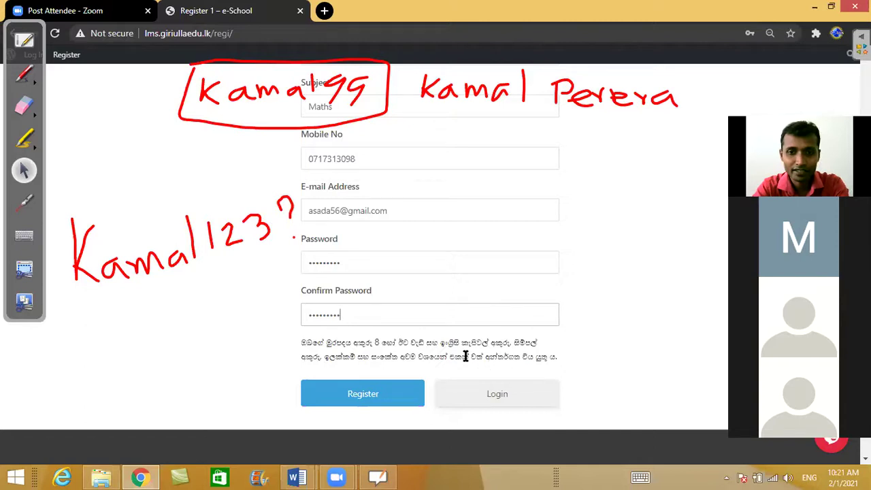
{"action": "scroll", "coordinate": [466, 357], "scroll_direction": "up", "scroll_amount": 5}
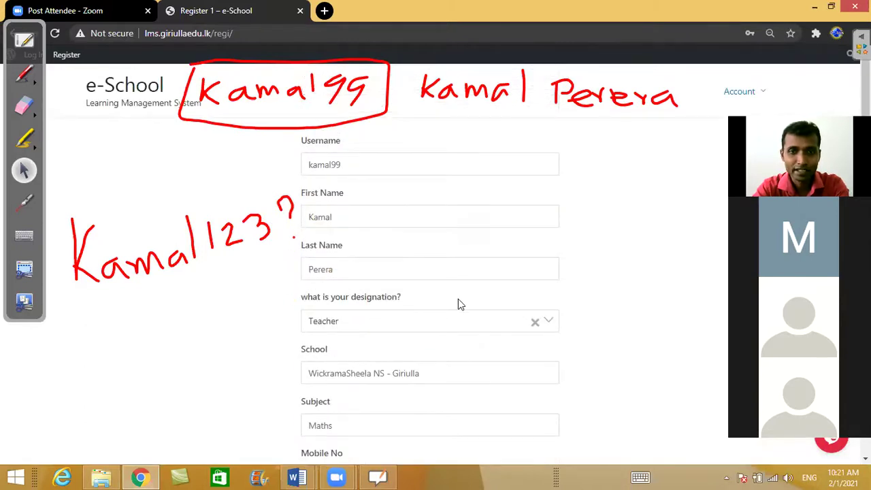
{"action": "scroll", "coordinate": [458, 299], "scroll_direction": "down", "scroll_amount": 5}
{"action": "scroll", "coordinate": [458, 300], "scroll_direction": "up", "scroll_amount": 4}
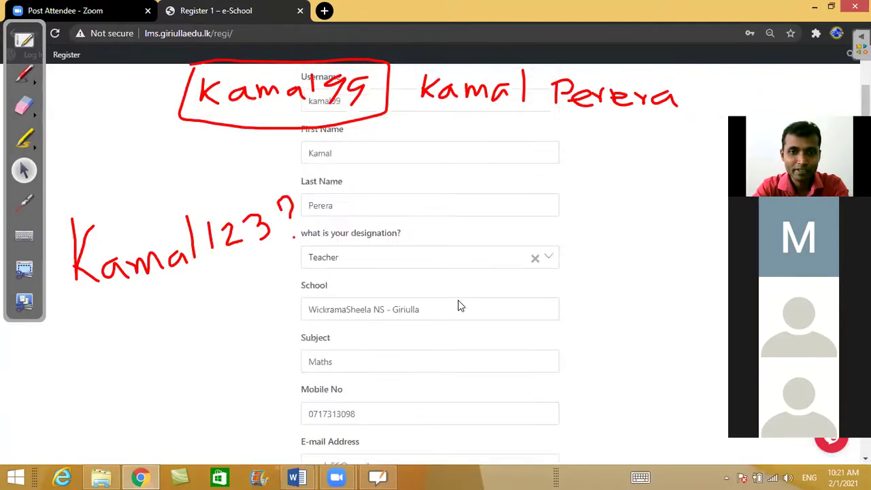
{"action": "scroll", "coordinate": [458, 305], "scroll_direction": "up", "scroll_amount": 1}
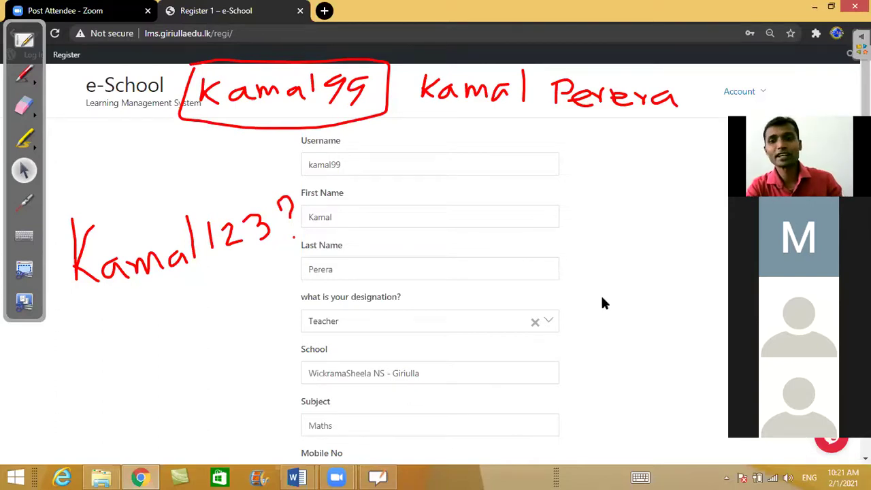
{"action": "scroll", "coordinate": [602, 299], "scroll_direction": "down", "scroll_amount": 5}
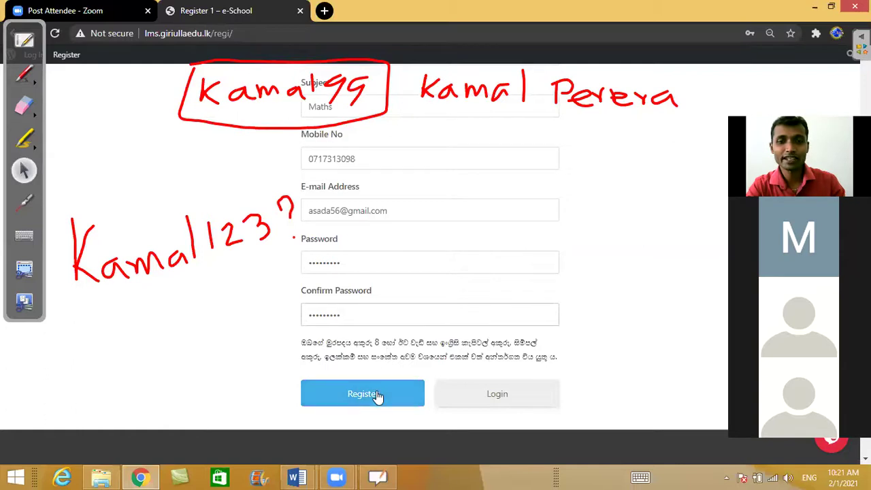
{"action": "scroll", "coordinate": [599, 289], "scroll_direction": "up", "scroll_amount": 1}
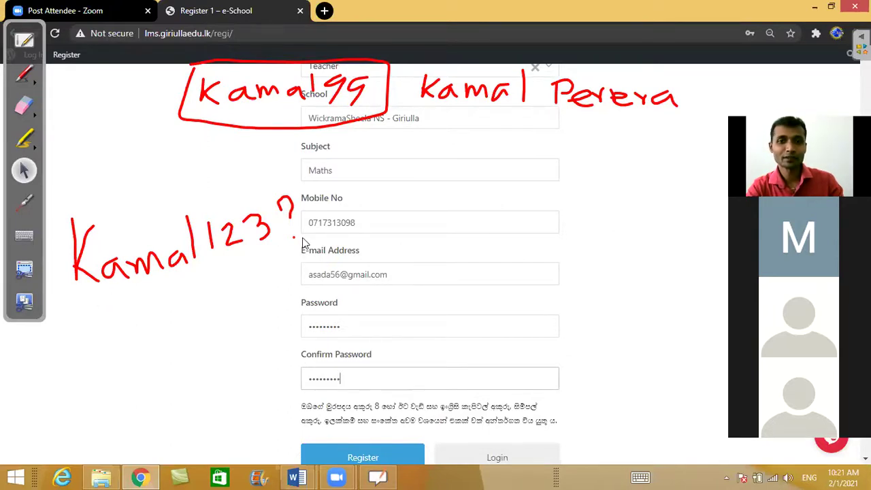
Erase the handwritten full-name note with the OpenBoard eraser, keeping the circled username and password notes.
{"action": "left_click", "coordinate": [24, 105]}
{"action": "left_click_drag", "start_coordinate": [681, 102], "coordinate": [471, 86]}
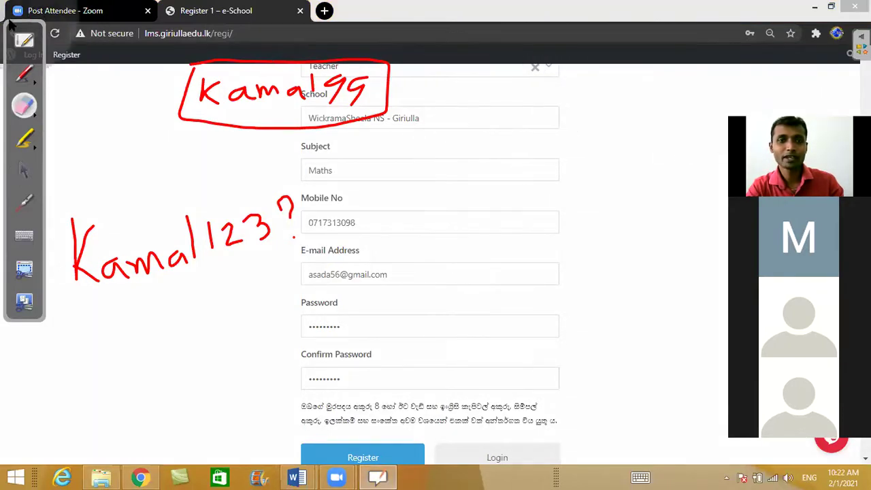
{"action": "left_click", "coordinate": [24, 73]}
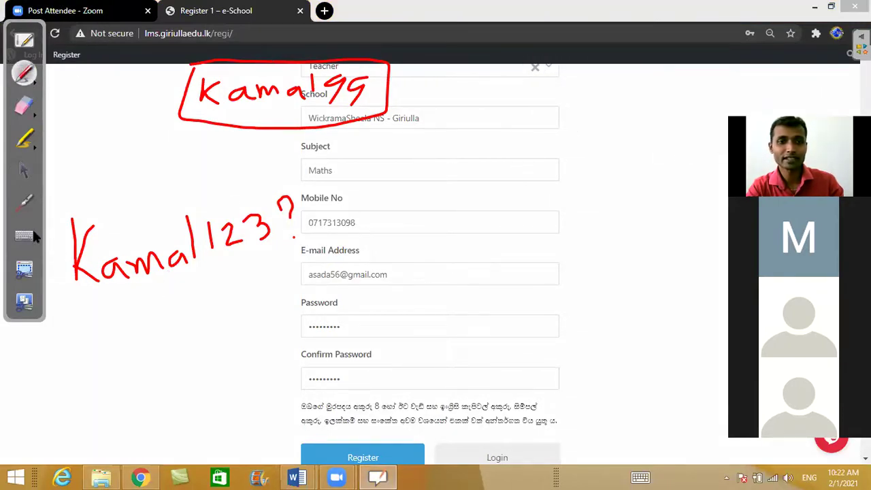
{"action": "left_click", "coordinate": [23, 171]}
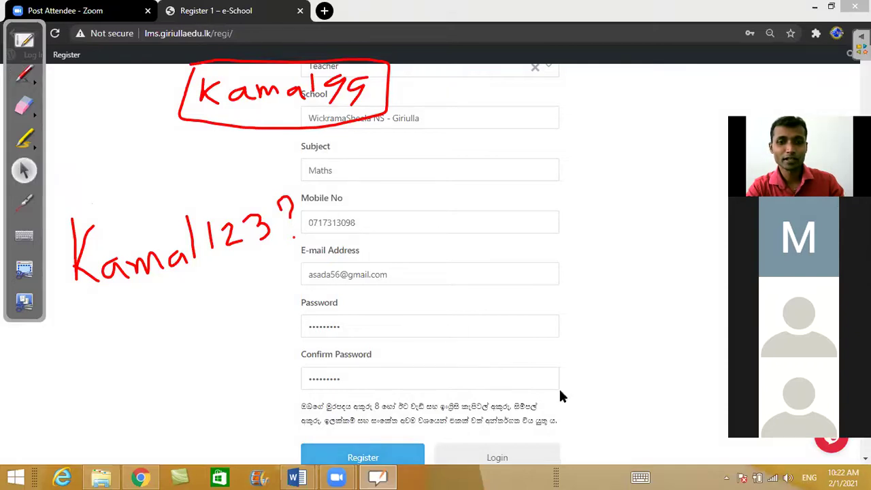
{"action": "scroll", "coordinate": [674, 350], "scroll_direction": "down", "scroll_amount": 1}
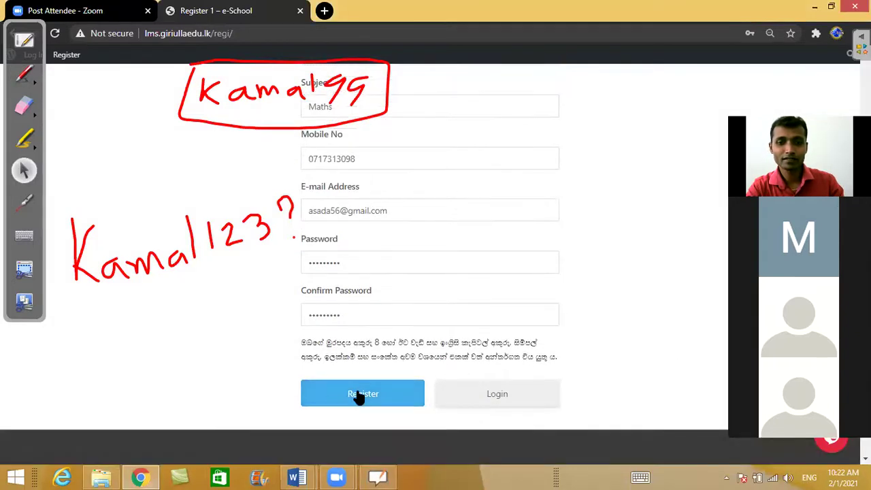
Submit the completed teacher registration form with the Register button.
{"action": "left_click", "coordinate": [357, 394]}
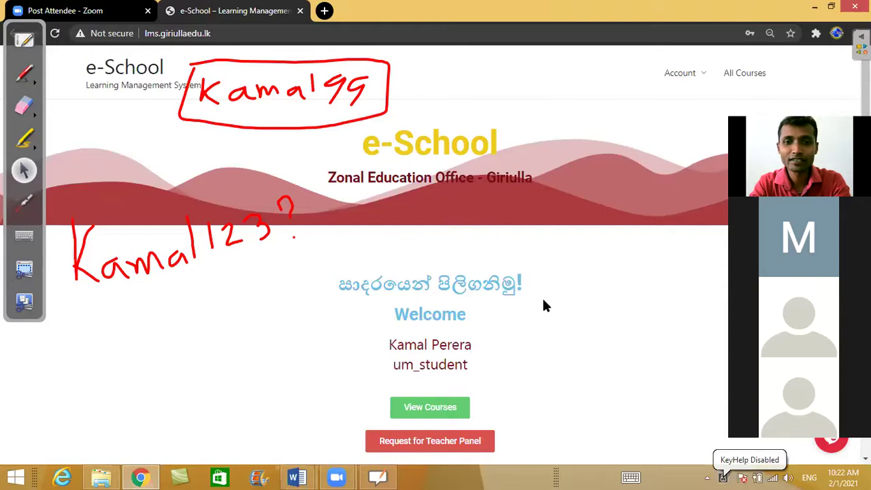
{"action": "scroll", "coordinate": [549, 311], "scroll_direction": "down", "scroll_amount": 1}
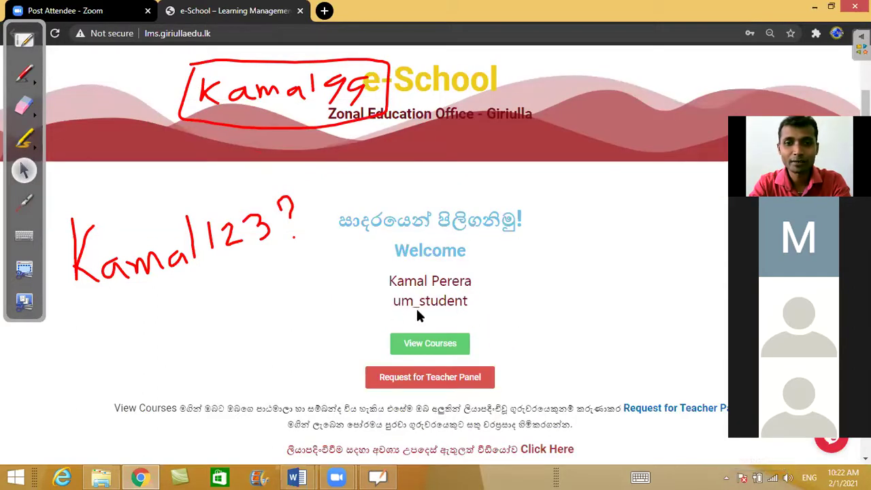
{"action": "scroll", "coordinate": [461, 301], "scroll_direction": "down", "scroll_amount": 2}
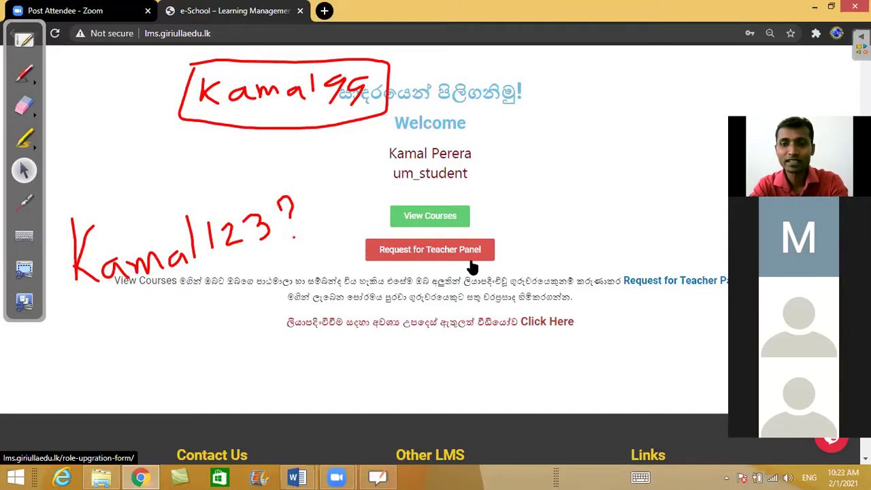
{"action": "scroll", "coordinate": [506, 201], "scroll_direction": "up", "scroll_amount": 3}
{"action": "scroll", "coordinate": [471, 250], "scroll_direction": "down", "scroll_amount": 3}
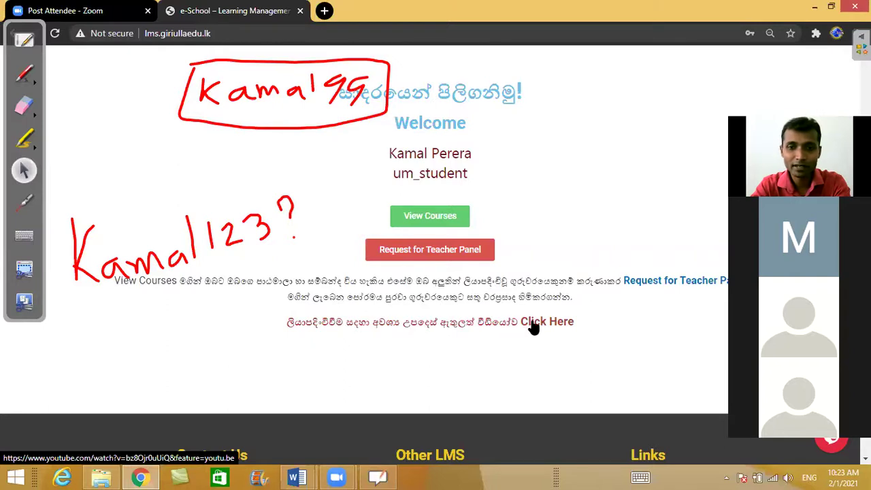
{"action": "scroll", "coordinate": [533, 286], "scroll_direction": "up", "scroll_amount": 2}
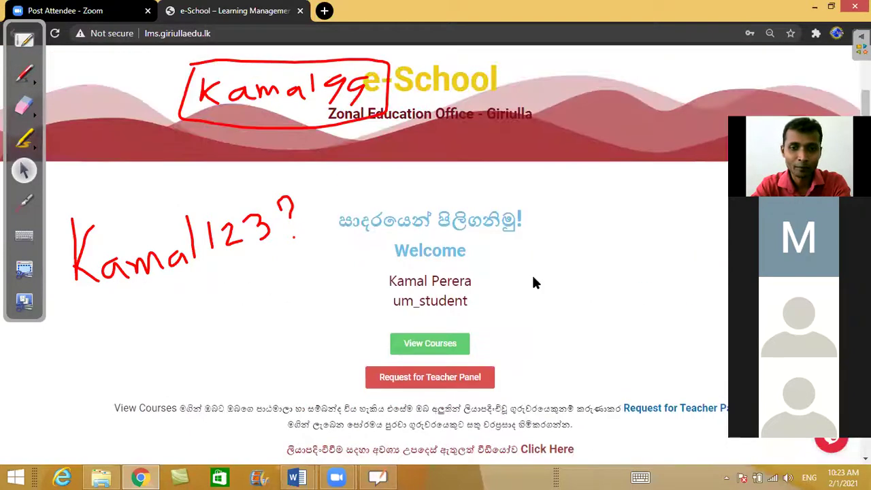
{"action": "scroll", "coordinate": [533, 283], "scroll_direction": "down", "scroll_amount": 2}
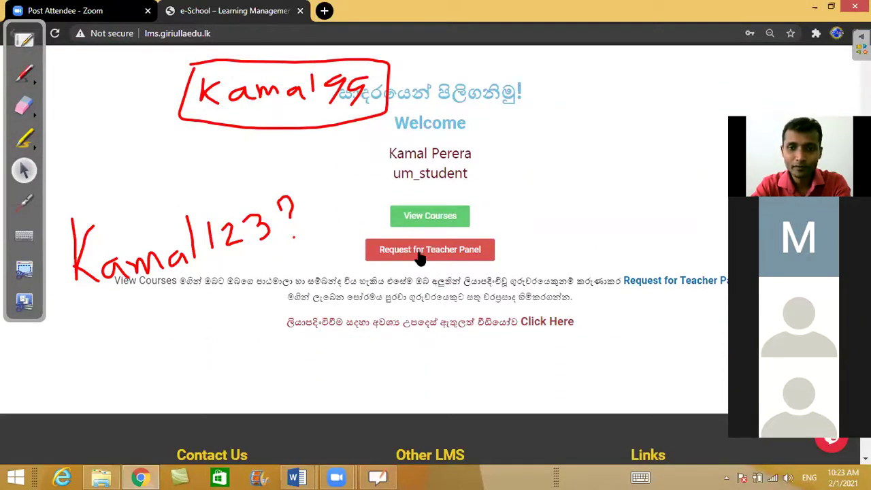
{"action": "scroll", "coordinate": [511, 247], "scroll_direction": "up", "scroll_amount": 2}
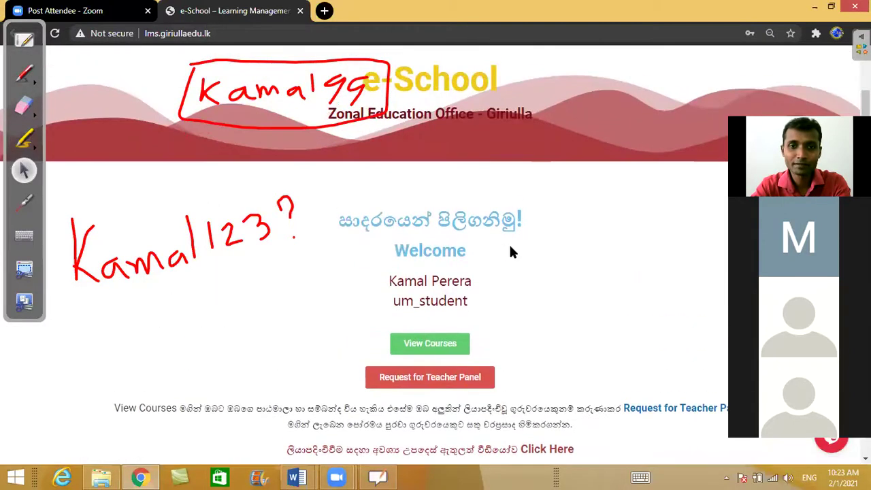
{"action": "scroll", "coordinate": [513, 256], "scroll_direction": "down", "scroll_amount": 2}
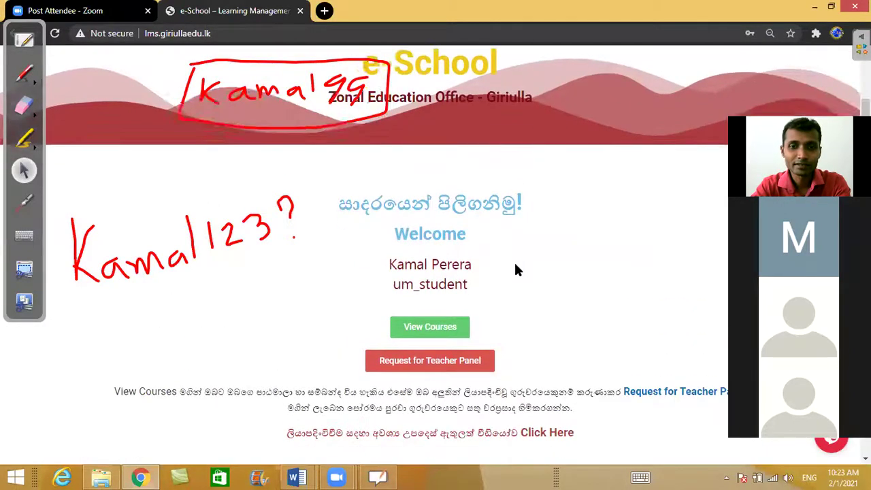
{"action": "scroll", "coordinate": [480, 292], "scroll_direction": "up", "scroll_amount": 2}
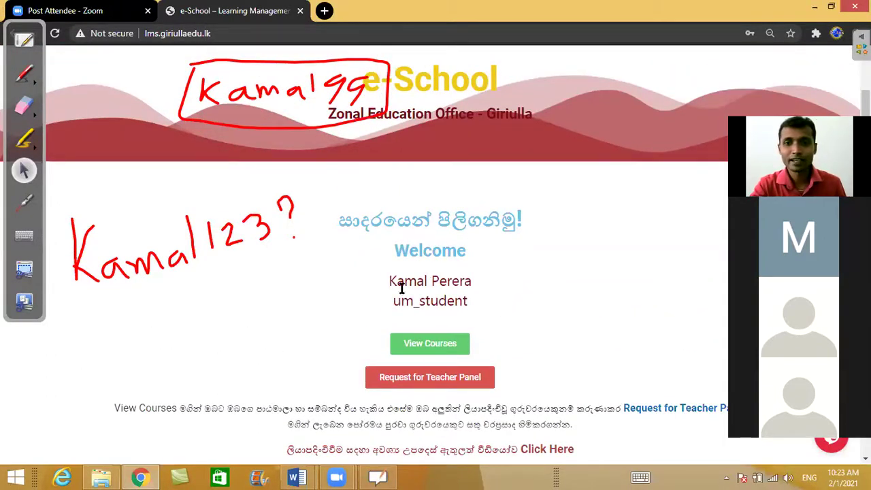
{"action": "scroll", "coordinate": [410, 277], "scroll_direction": "down", "scroll_amount": 2}
{"action": "scroll", "coordinate": [416, 208], "scroll_direction": "up", "scroll_amount": 1}
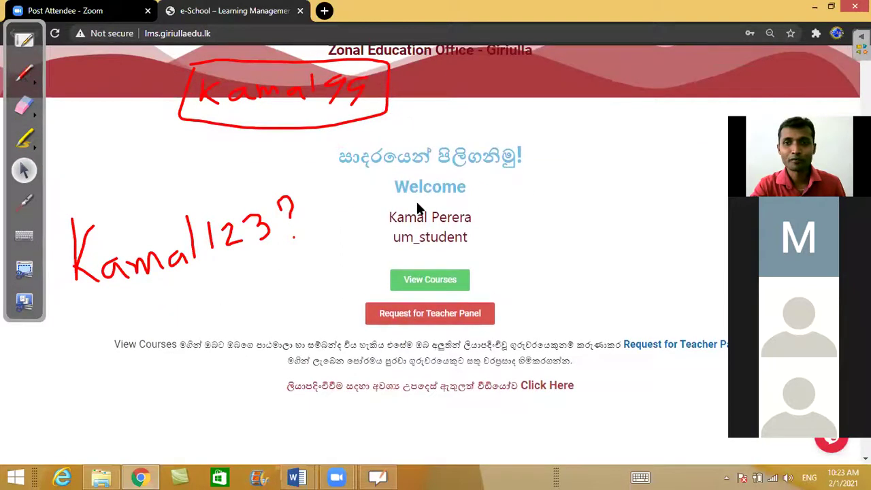
{"action": "scroll", "coordinate": [418, 208], "scroll_direction": "up", "scroll_amount": 1}
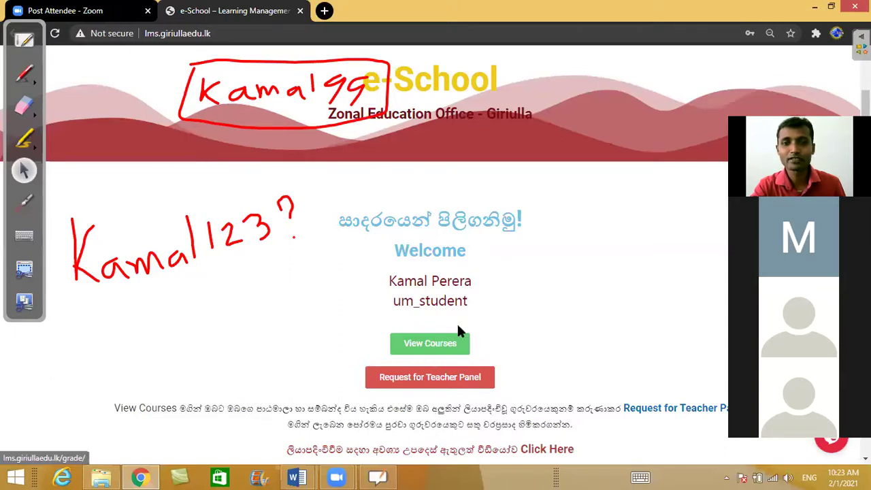
{"action": "scroll", "coordinate": [497, 332], "scroll_direction": "down", "scroll_amount": 1}
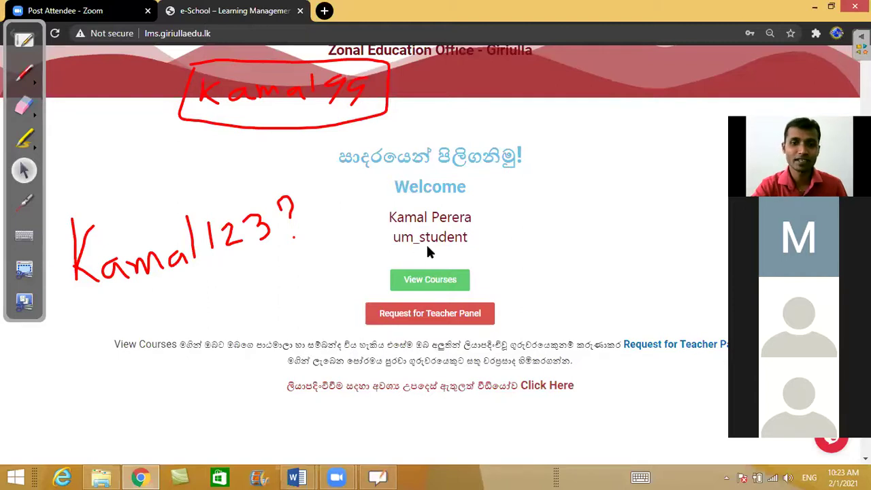
{"action": "scroll", "coordinate": [531, 275], "scroll_direction": "up", "scroll_amount": 1}
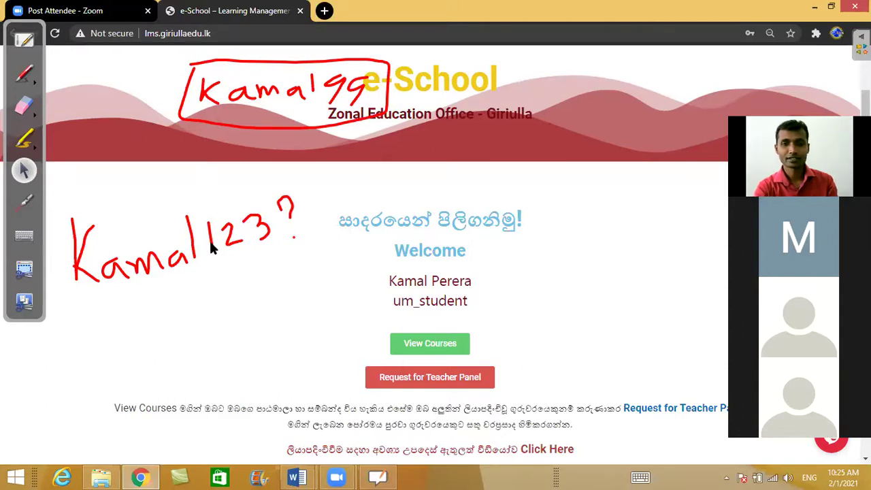
Open the Account menu in the e-School header to reveal the Logout option.
{"action": "left_click", "coordinate": [225, 34]}
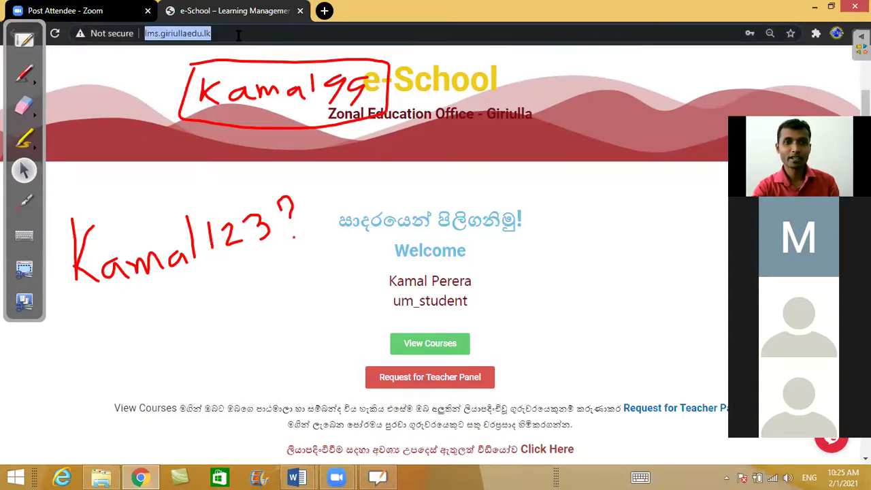
{"action": "scroll", "coordinate": [635, 207], "scroll_direction": "down", "scroll_amount": 2}
{"action": "scroll", "coordinate": [634, 212], "scroll_direction": "up", "scroll_amount": 2}
{"action": "scroll", "coordinate": [633, 216], "scroll_direction": "down", "scroll_amount": 1}
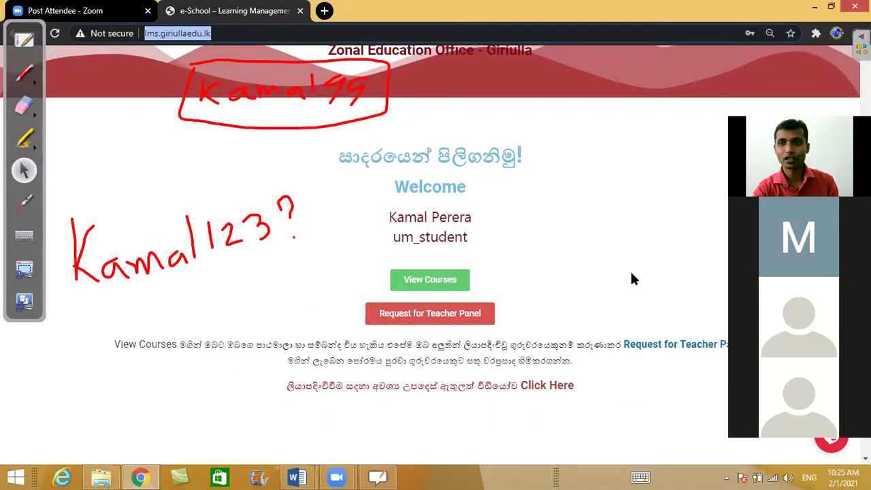
{"action": "scroll", "coordinate": [630, 272], "scroll_direction": "up", "scroll_amount": 2}
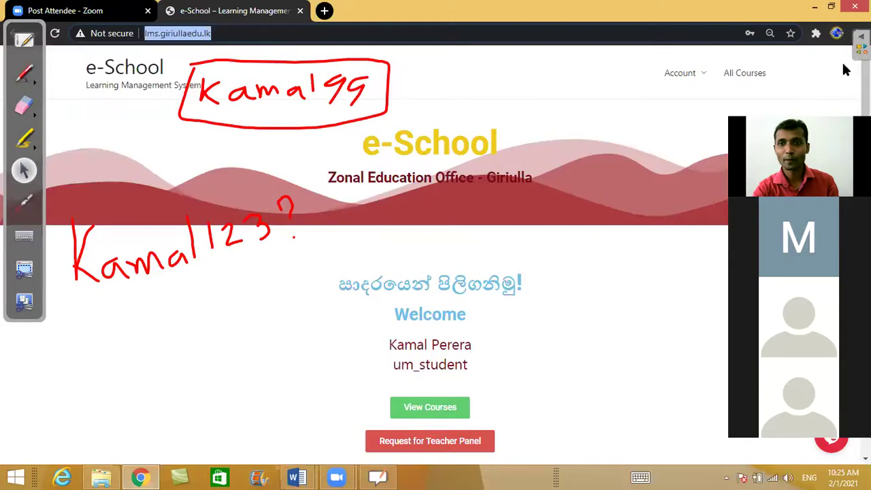
{"action": "left_click", "coordinate": [701, 78]}
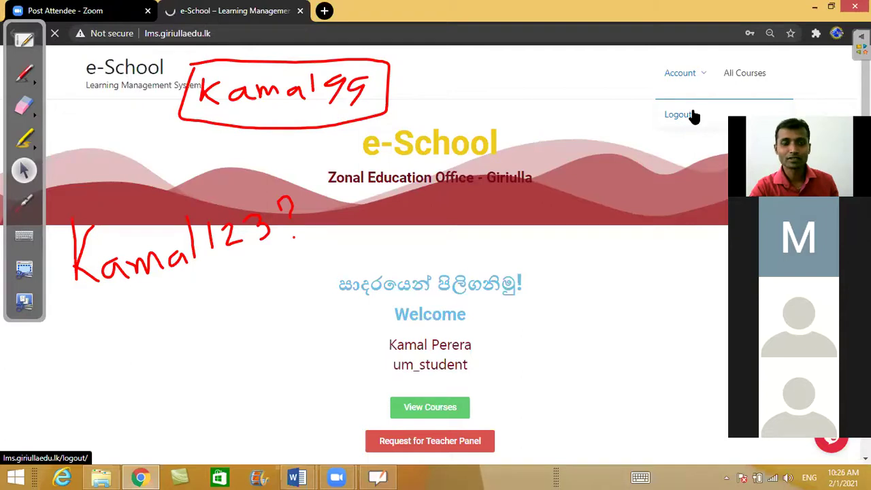
Log out of the student account, then follow 'Click Here to Login' on the home page.
{"action": "left_click", "coordinate": [693, 116]}
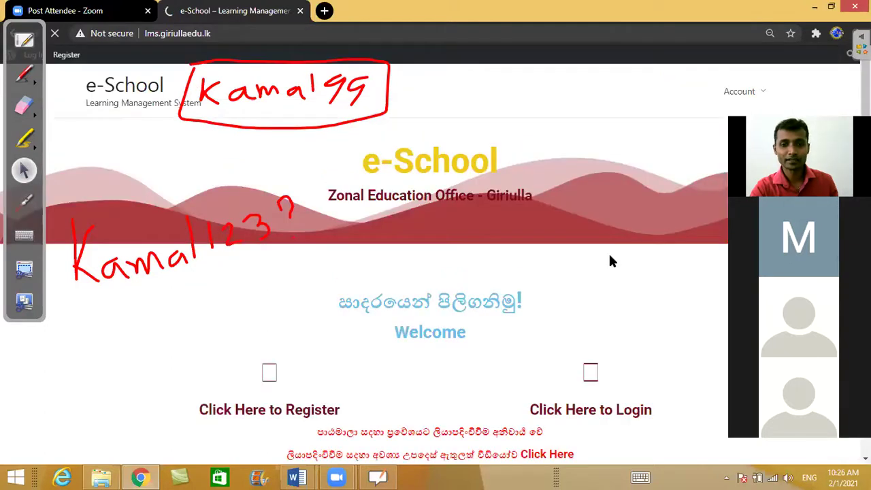
{"action": "scroll", "coordinate": [610, 256], "scroll_direction": "down", "scroll_amount": 1}
{"action": "scroll", "coordinate": [212, 335], "scroll_direction": "up", "scroll_amount": 1}
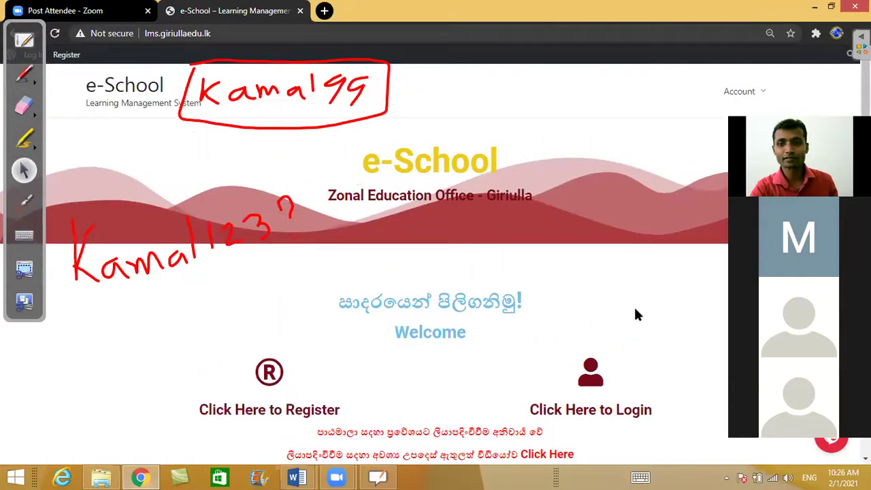
{"action": "scroll", "coordinate": [636, 310], "scroll_direction": "down", "scroll_amount": 1}
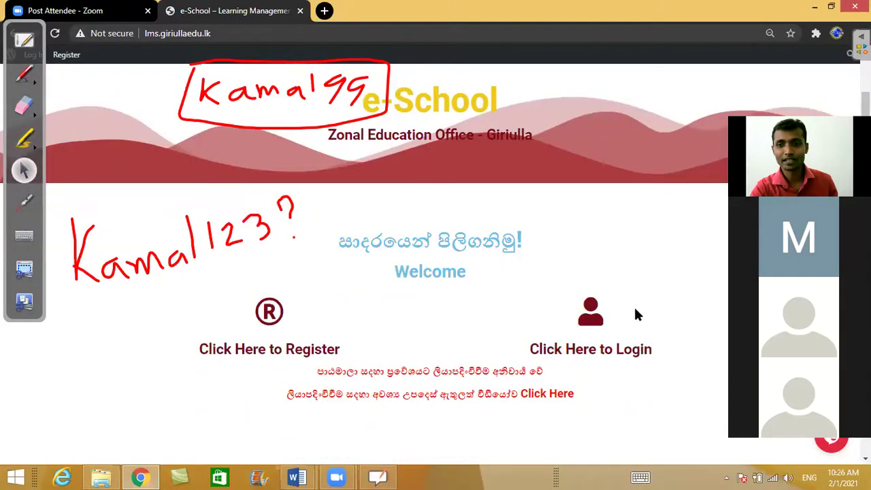
{"action": "scroll", "coordinate": [650, 261], "scroll_direction": "down", "scroll_amount": 1}
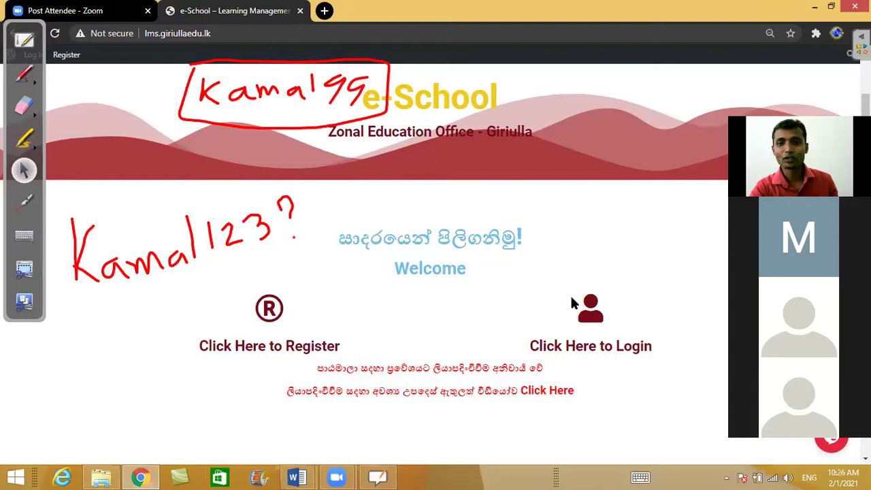
{"action": "left_click", "coordinate": [593, 324]}
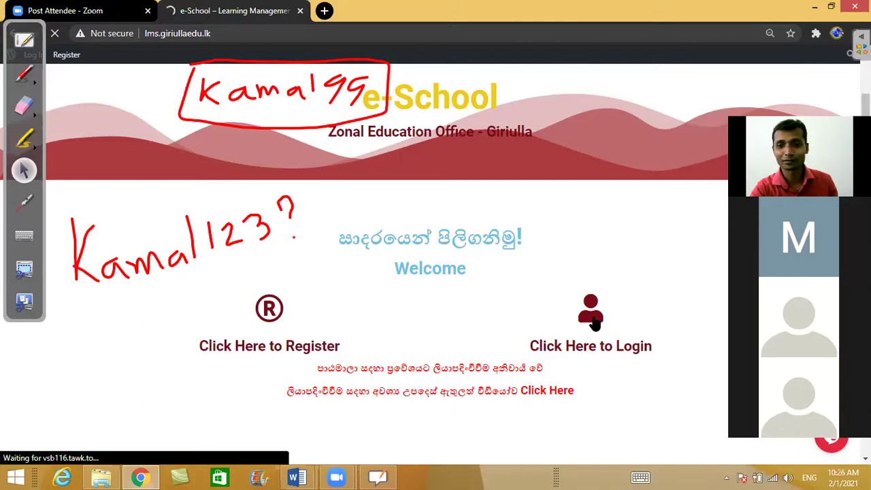
Enter the new account's username, correcting a typo, and its password on the login form.
{"action": "left_click", "coordinate": [595, 320]}
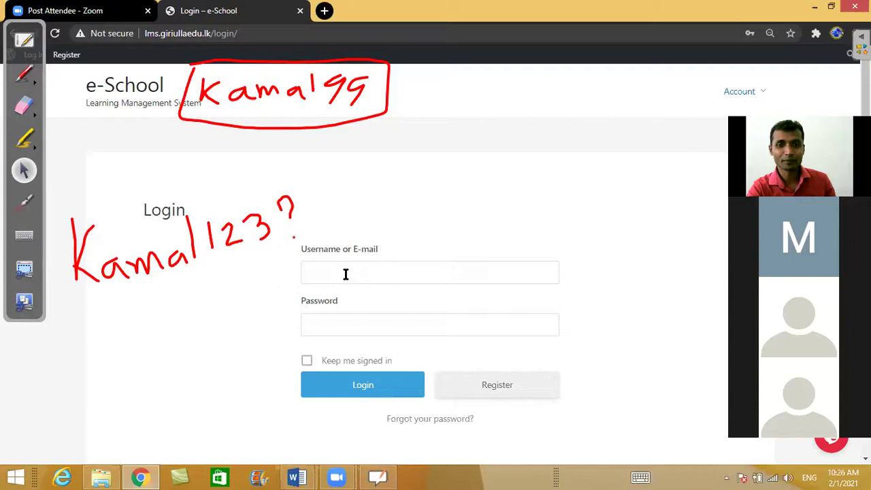
{"action": "left_click", "coordinate": [347, 273]}
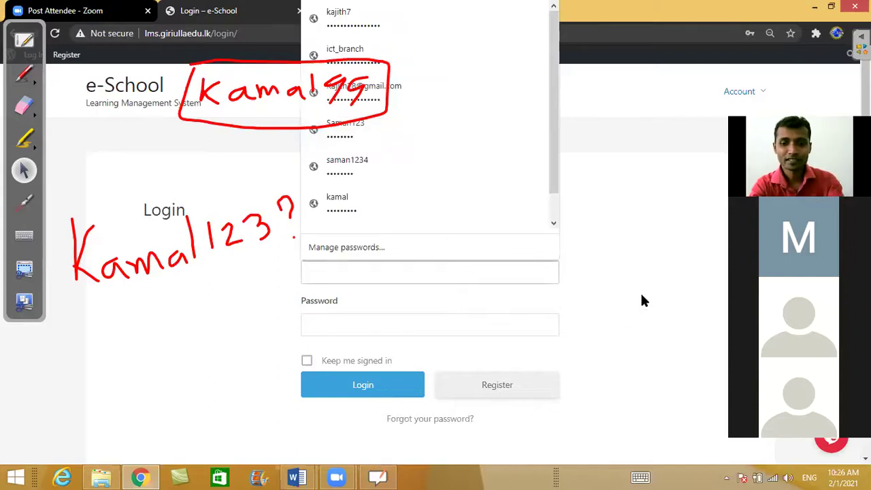
{"action": "type", "text": "ka"}
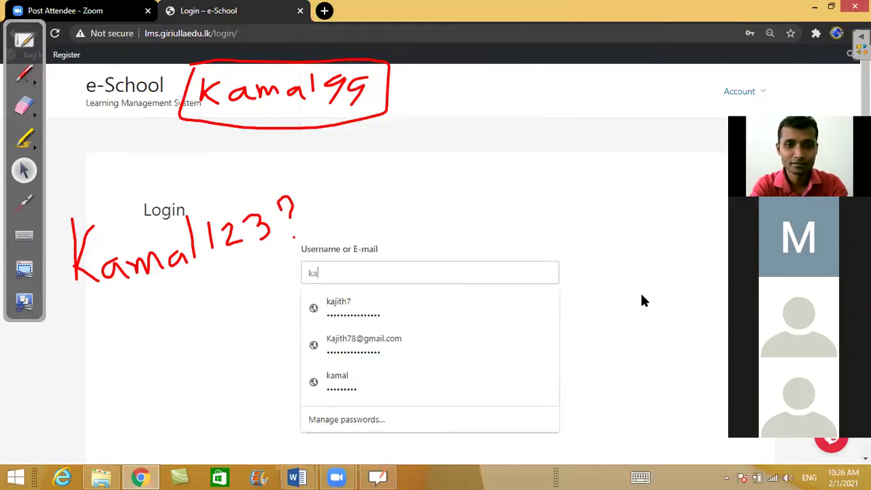
{"action": "type", "text": "mal1"}
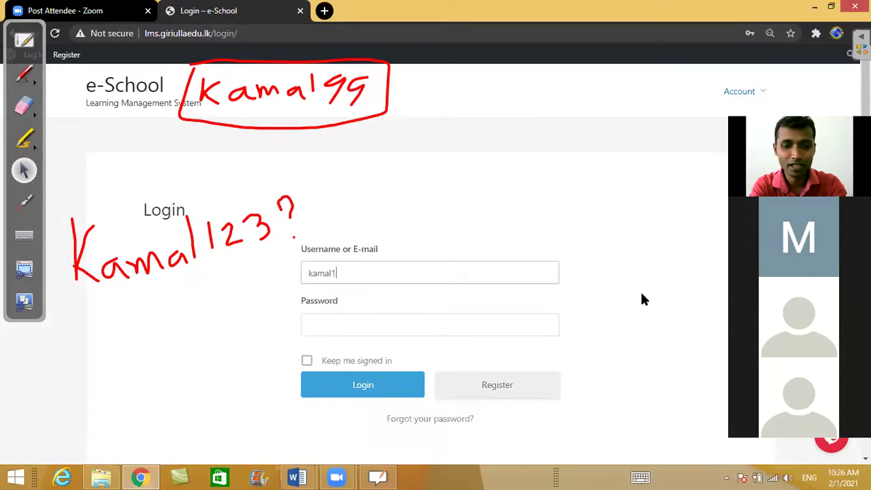
{"action": "key", "text": "BackSpace"}
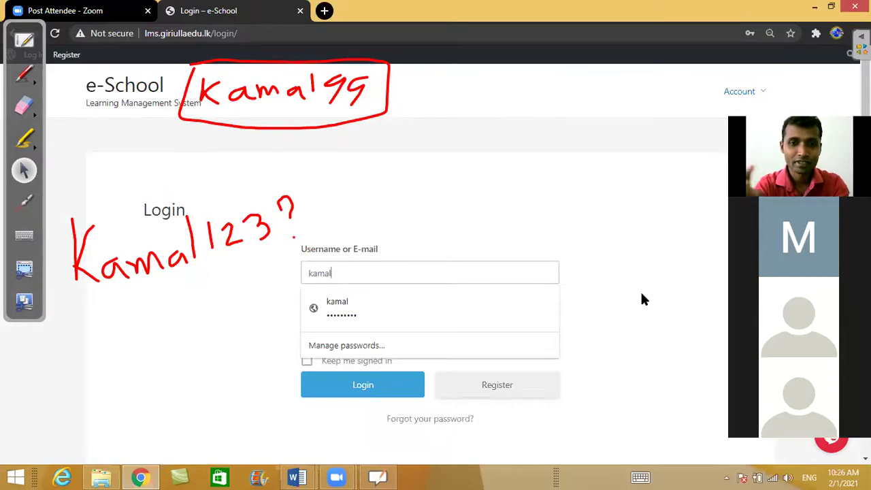
{"action": "type", "text": "99"}
{"action": "left_click", "coordinate": [456, 325]}
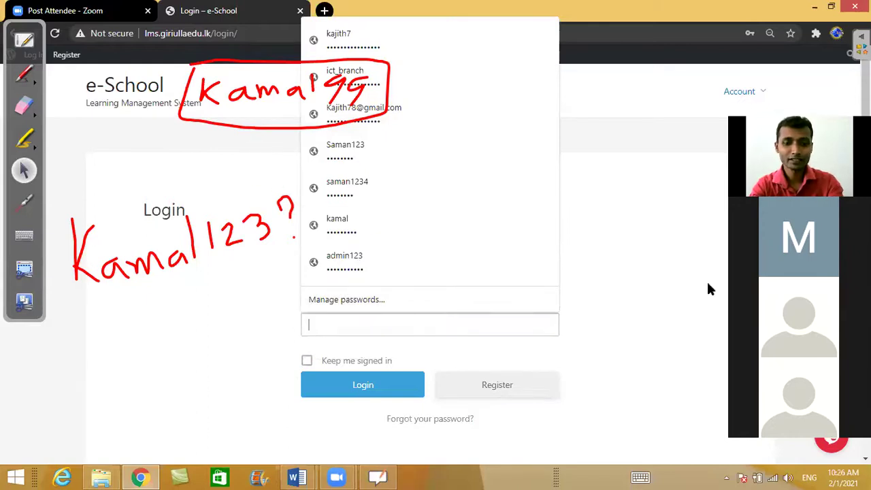
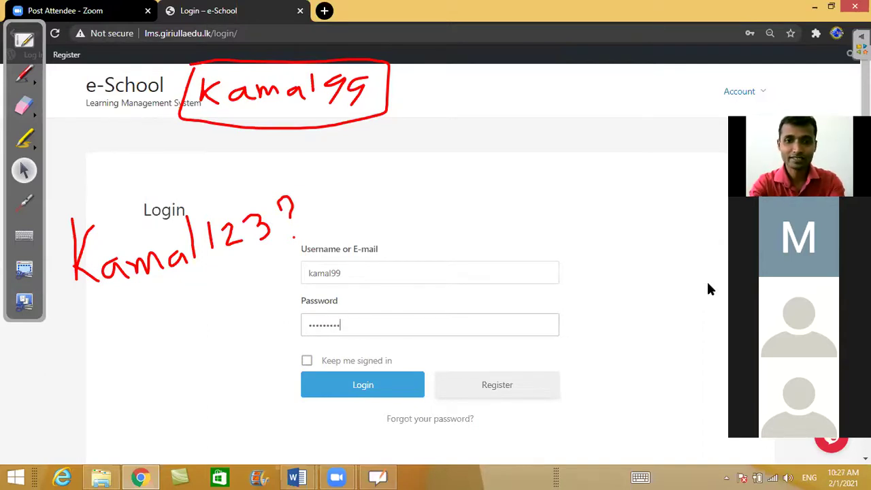
Log in with the entered credentials and open View Courses, the course listing organised by grade.
{"action": "left_click", "coordinate": [360, 385]}
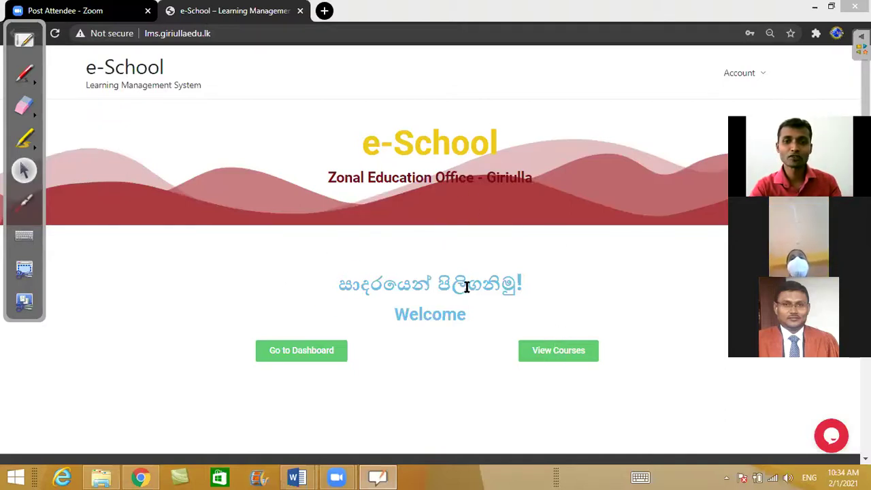
{"action": "left_click", "coordinate": [553, 360]}
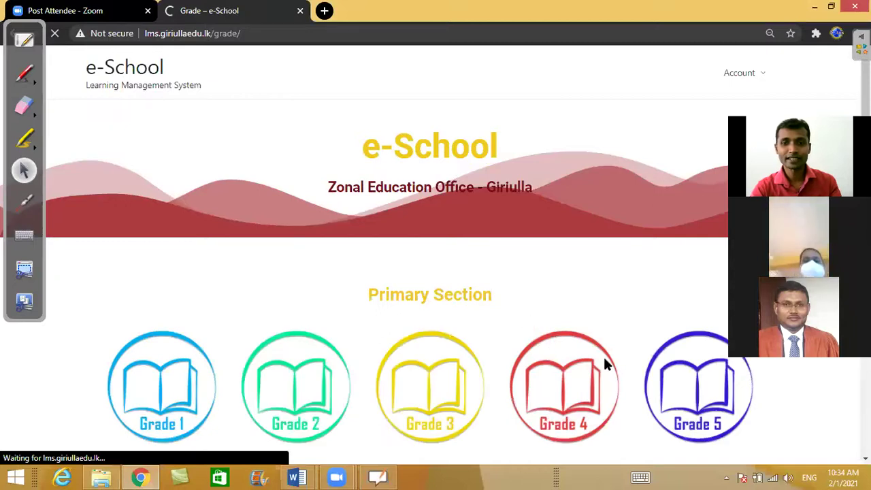
Scroll down the Grade page past Grades 1–5 to the Secondary Section.
{"action": "scroll", "coordinate": [352, 200], "scroll_direction": "down", "scroll_amount": 3}
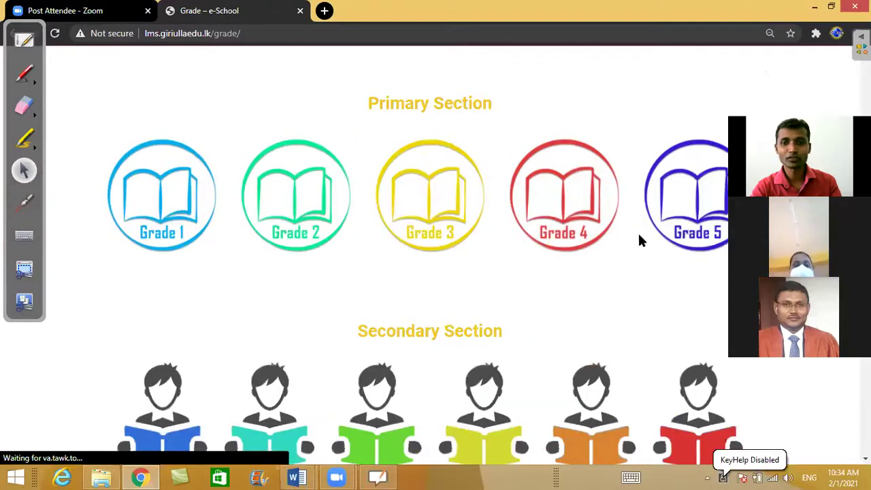
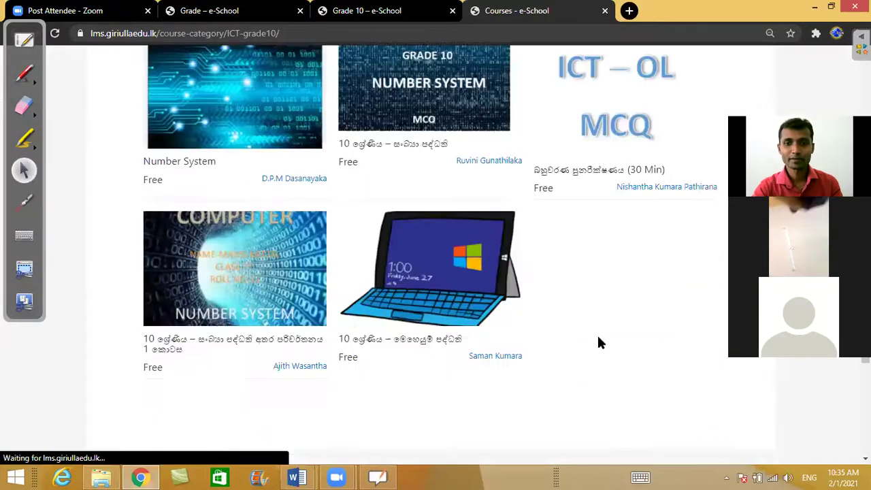
Browse the course list and open the Grade 10 number-system conversion Part 1 course.
{"action": "scroll", "coordinate": [545, 330], "scroll_direction": "down", "scroll_amount": 4}
{"action": "scroll", "coordinate": [515, 311], "scroll_direction": "up", "scroll_amount": 1}
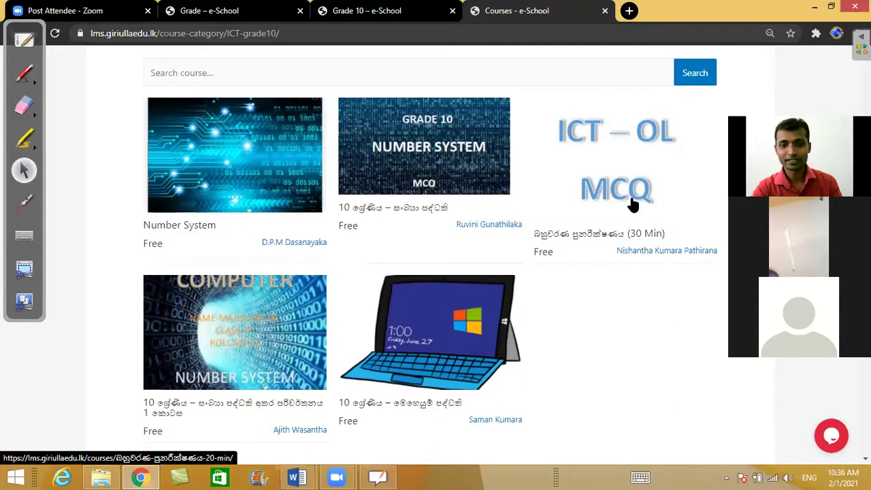
{"action": "scroll", "coordinate": [633, 205], "scroll_direction": "down", "scroll_amount": 2}
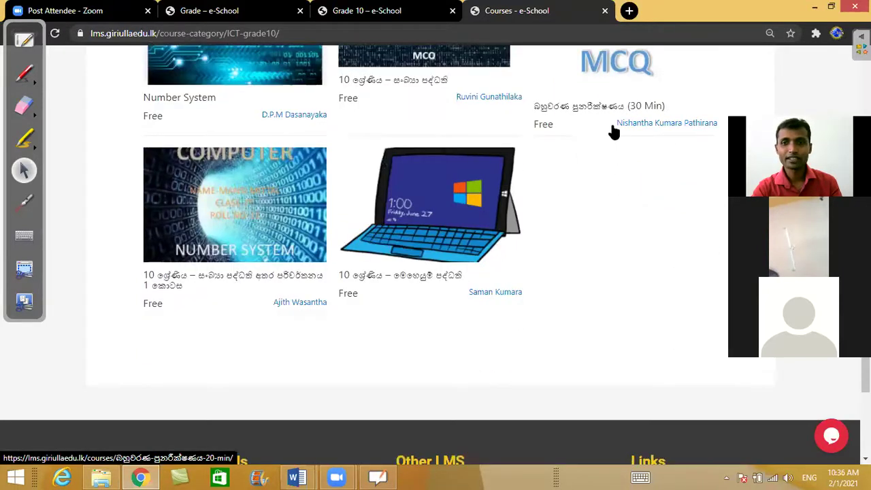
{"action": "scroll", "coordinate": [611, 132], "scroll_direction": "up", "scroll_amount": 2}
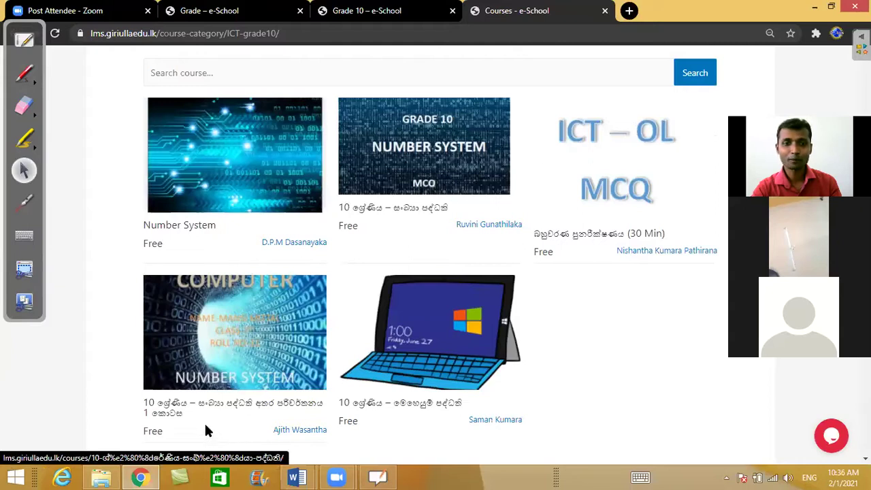
{"action": "scroll", "coordinate": [247, 334], "scroll_direction": "down", "scroll_amount": 1}
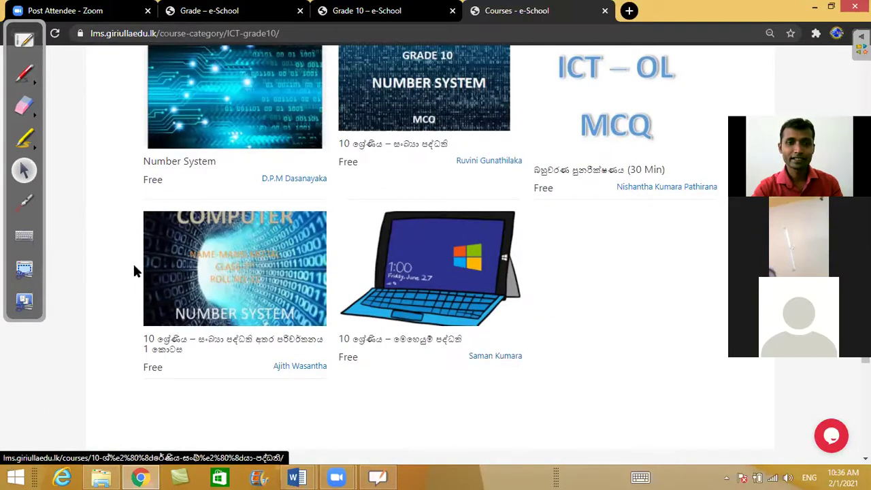
{"action": "scroll", "coordinate": [574, 234], "scroll_direction": "up", "scroll_amount": 1}
{"action": "scroll", "coordinate": [535, 230], "scroll_direction": "up", "scroll_amount": 2}
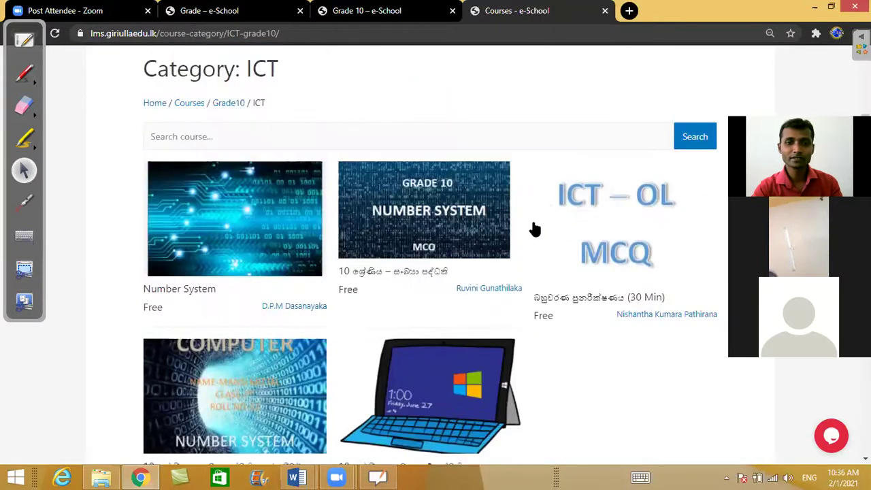
{"action": "scroll", "coordinate": [629, 297], "scroll_direction": "down", "scroll_amount": 2}
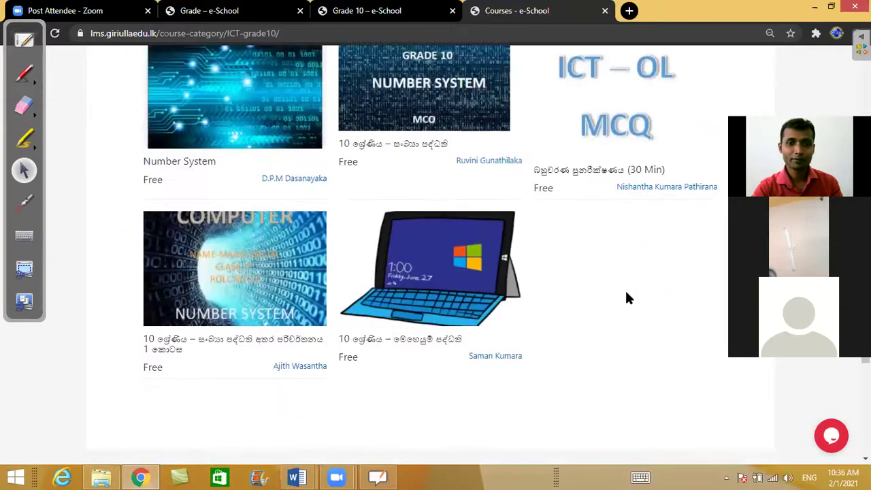
{"action": "left_click", "coordinate": [253, 283]}
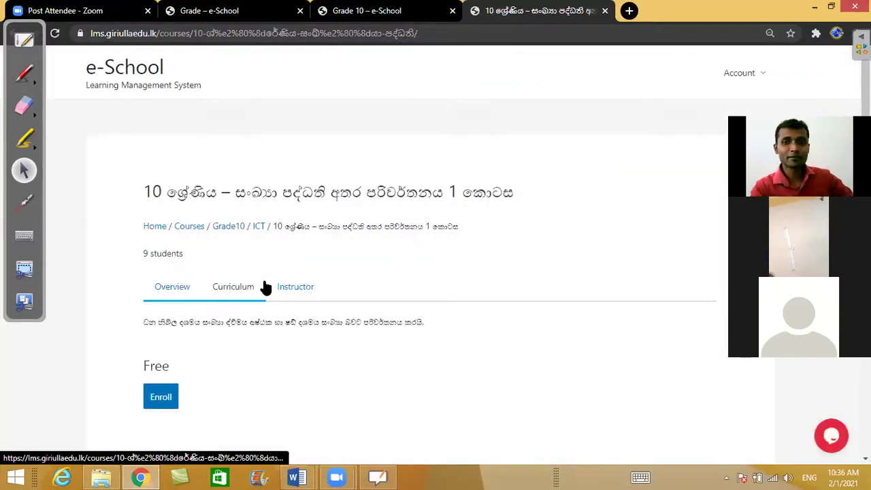
Review the course Overview, a free course with 9 students.
{"action": "scroll", "coordinate": [265, 286], "scroll_direction": "down", "scroll_amount": 2}
{"action": "scroll", "coordinate": [347, 288], "scroll_direction": "up", "scroll_amount": 2}
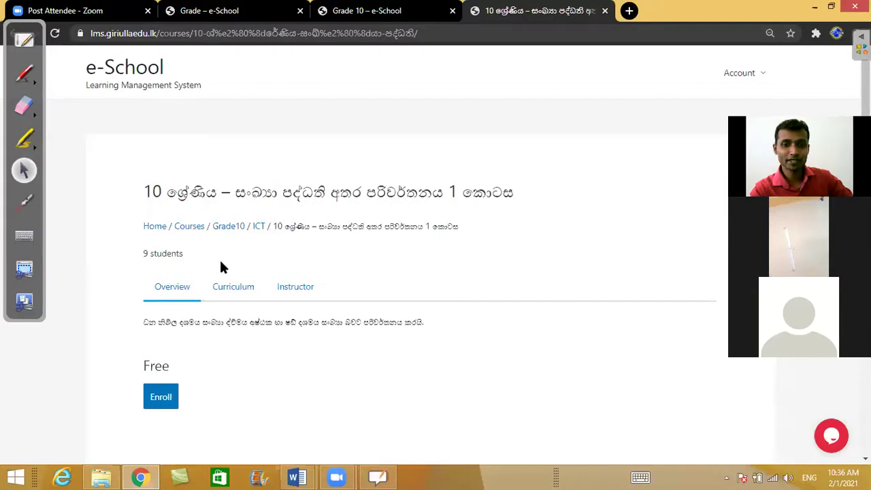
{"action": "scroll", "coordinate": [453, 262], "scroll_direction": "down", "scroll_amount": 1}
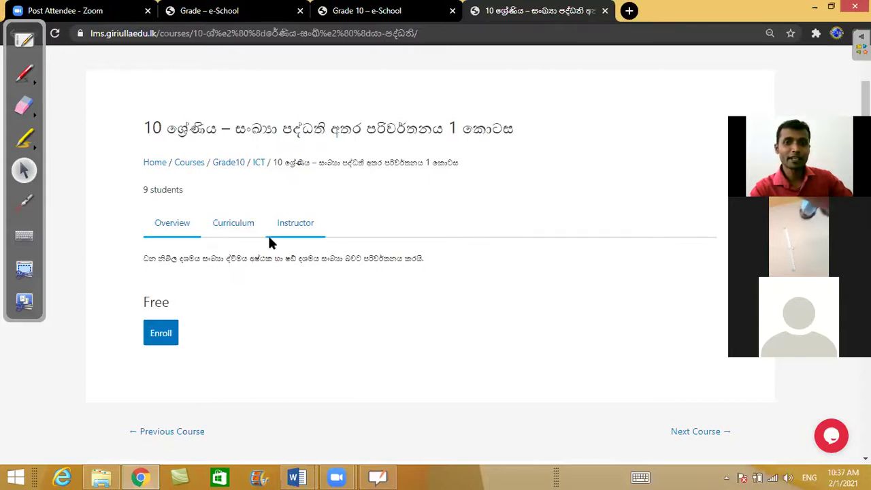
{"action": "scroll", "coordinate": [315, 233], "scroll_direction": "up", "scroll_amount": 1}
{"action": "scroll", "coordinate": [287, 217], "scroll_direction": "down", "scroll_amount": 2}
{"action": "scroll", "coordinate": [287, 216], "scroll_direction": "up", "scroll_amount": 1}
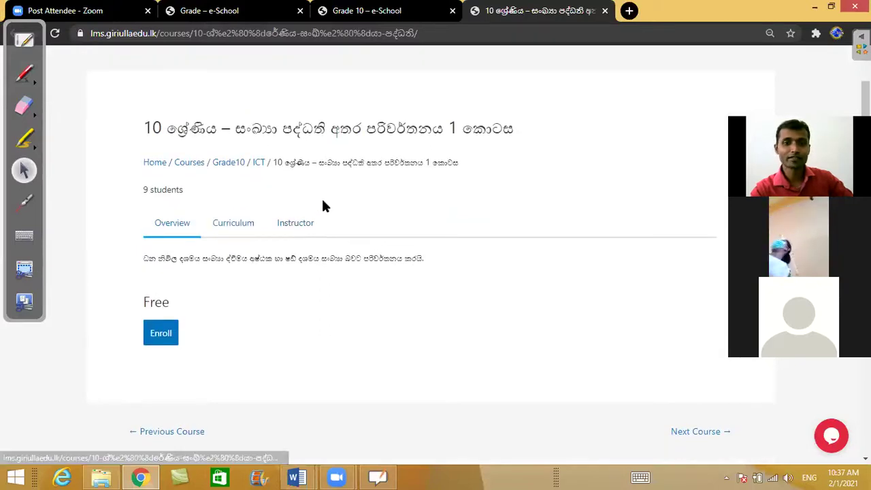
{"action": "scroll", "coordinate": [322, 202], "scroll_direction": "up", "scroll_amount": 1}
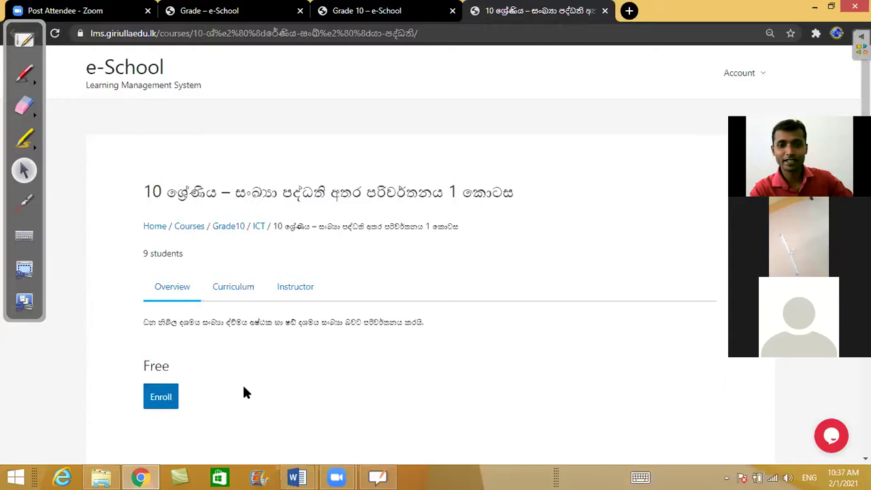
Enroll in the course and reveal its curriculum of one lesson plus a 5-question quiz.
{"action": "left_click", "coordinate": [166, 401]}
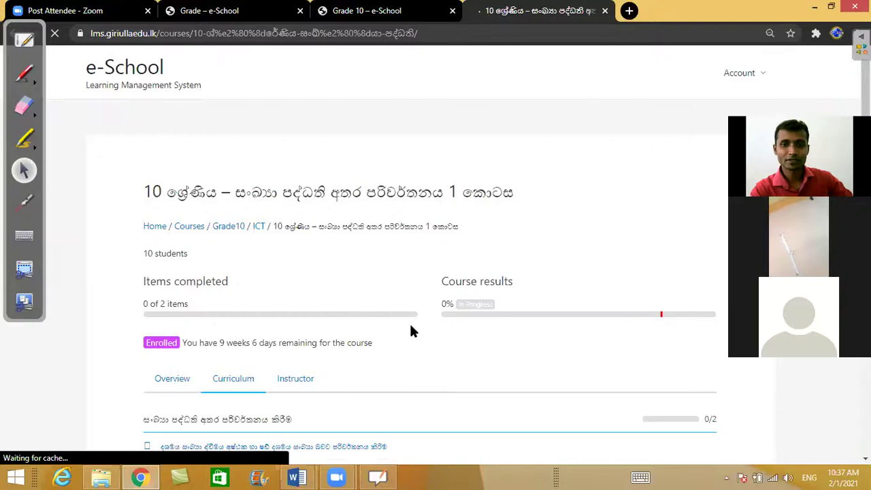
{"action": "scroll", "coordinate": [411, 331], "scroll_direction": "down", "scroll_amount": 2}
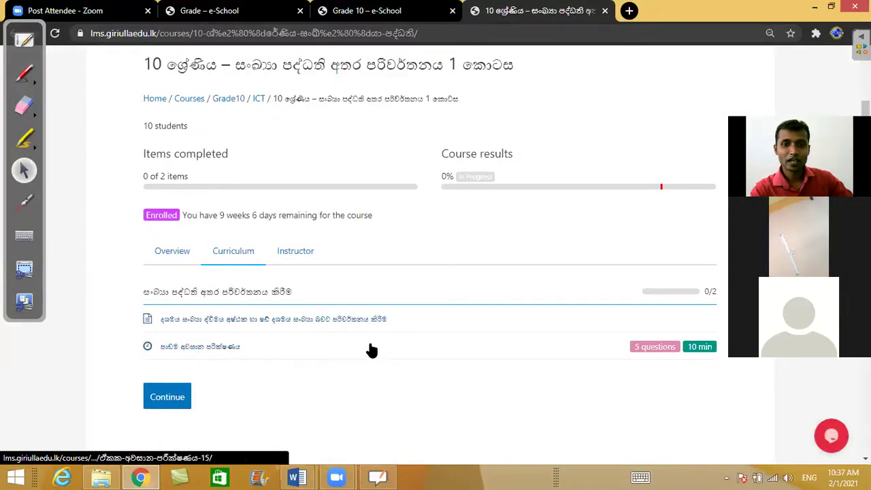
{"action": "scroll", "coordinate": [372, 348], "scroll_direction": "down", "scroll_amount": 1}
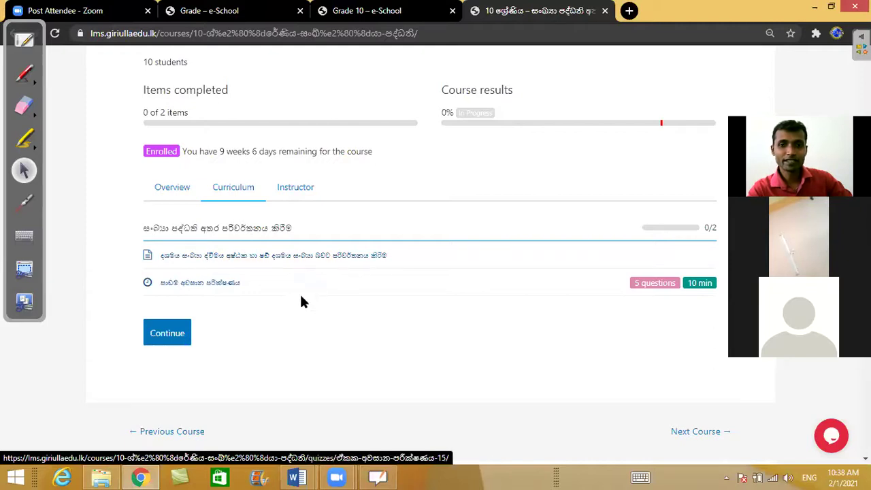
Open the first lesson and play its 'Number system part 5' video.
{"action": "left_click", "coordinate": [297, 262]}
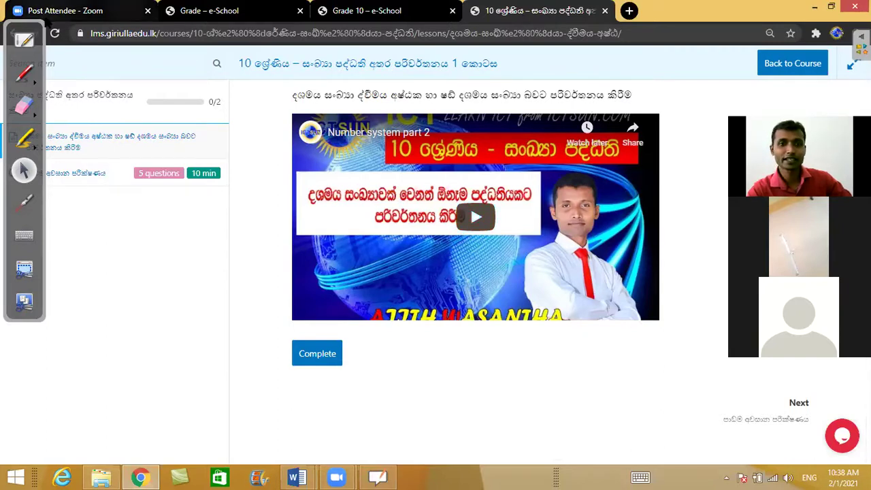
{"action": "left_click_drag", "start_coordinate": [15, 39], "coordinate": [15, 203]}
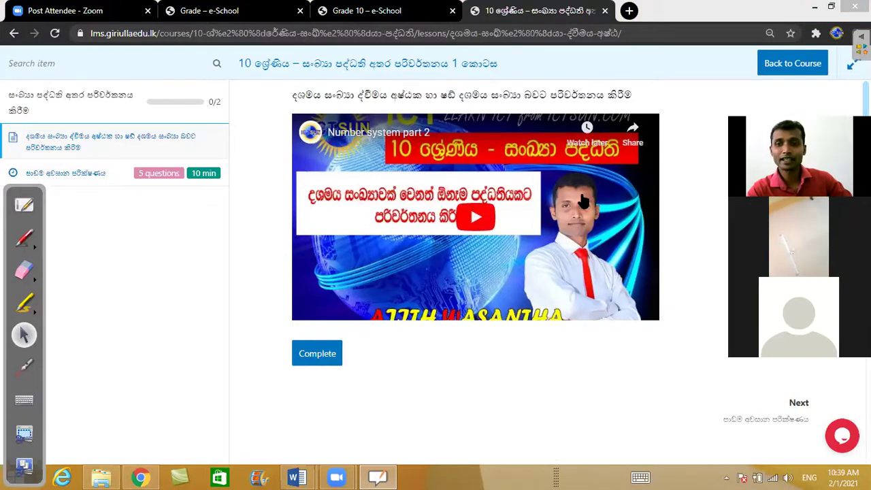
{"action": "left_click", "coordinate": [478, 219]}
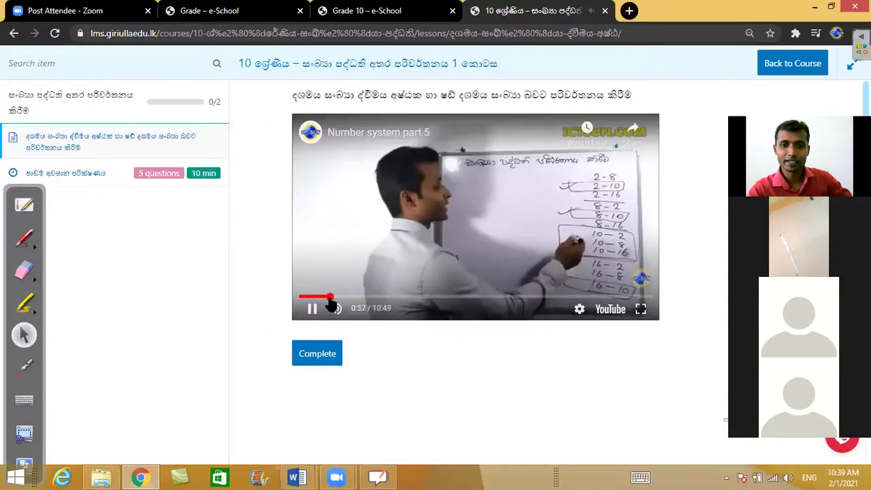
Skip the lesson video ahead to 9:31, pause it, and dismiss the More videos overlay.
{"action": "left_click", "coordinate": [388, 297]}
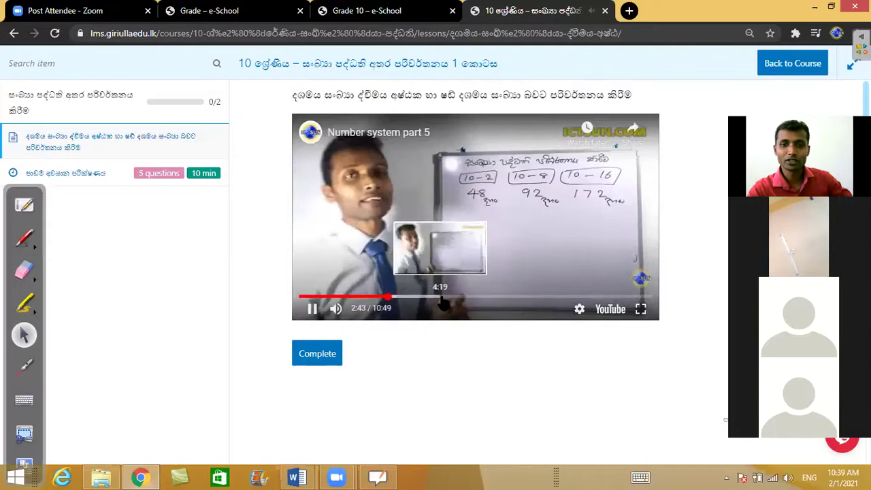
{"action": "left_click", "coordinate": [441, 298]}
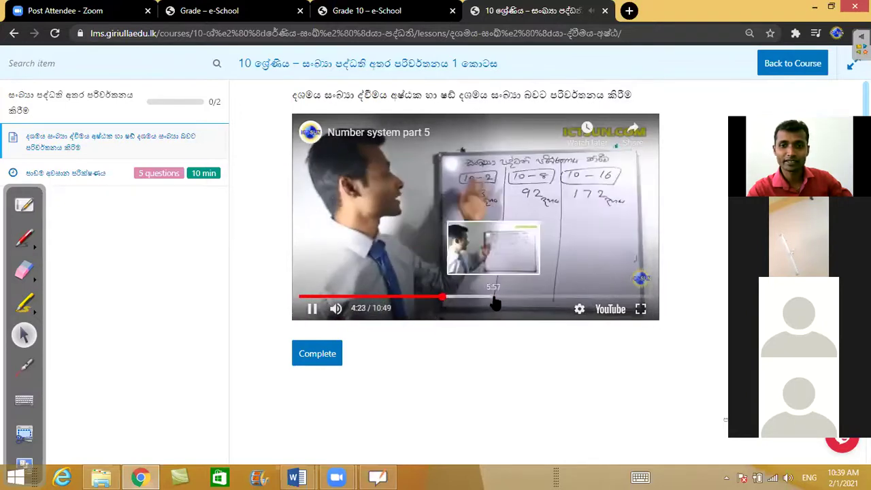
{"action": "left_click", "coordinate": [493, 298]}
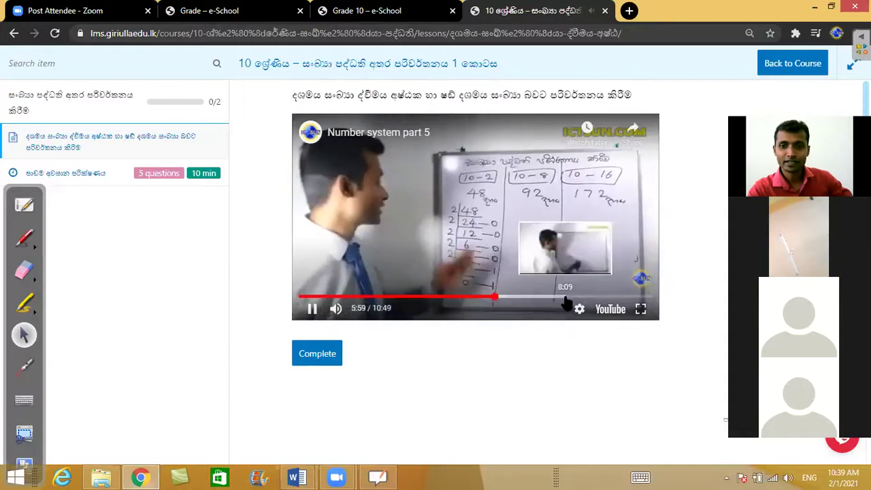
{"action": "left_click", "coordinate": [565, 297]}
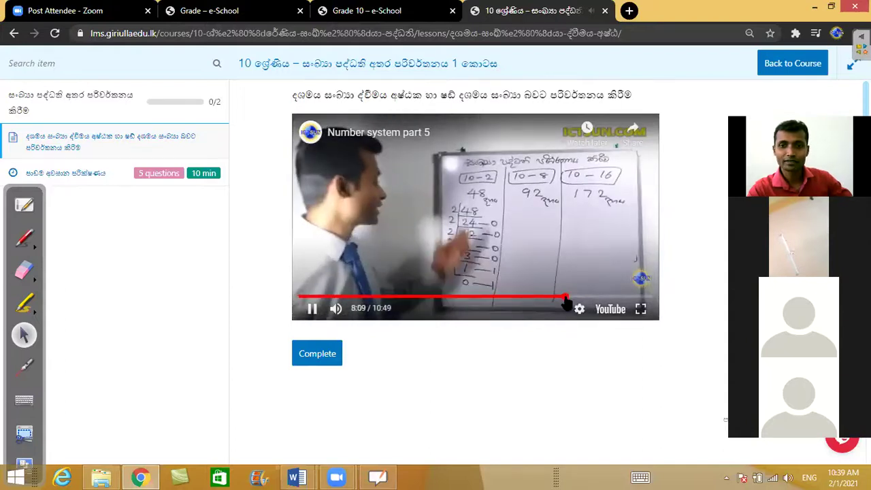
{"action": "left_click", "coordinate": [609, 298]}
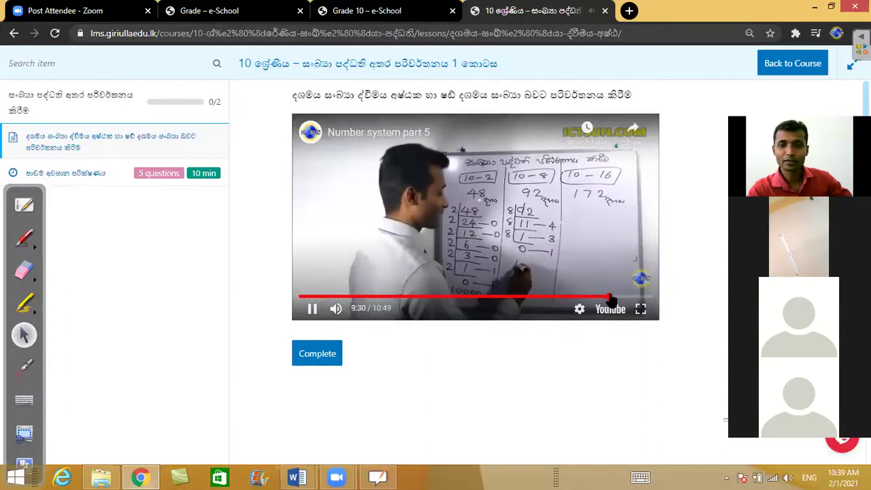
{"action": "left_click", "coordinate": [312, 308]}
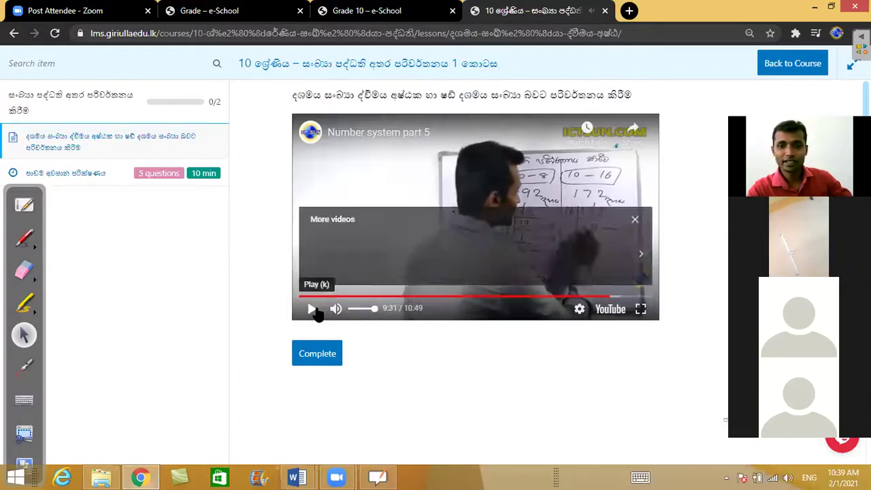
{"action": "left_click", "coordinate": [635, 219]}
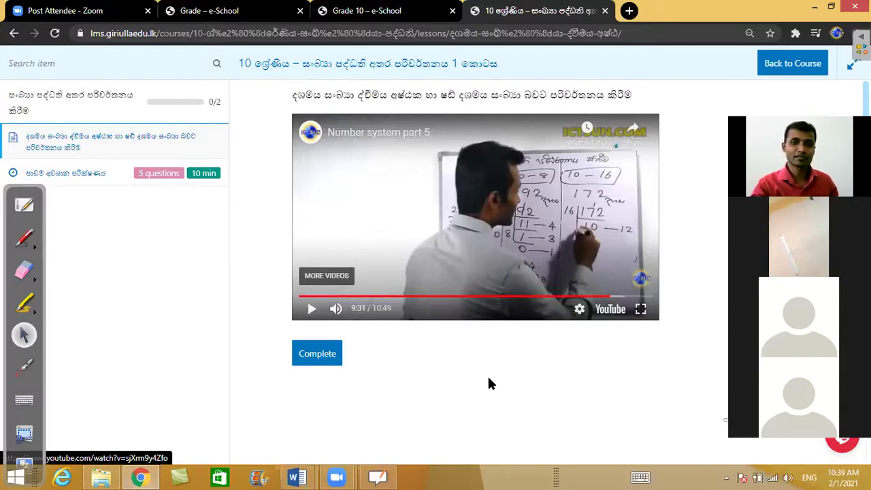
{"action": "left_click", "coordinate": [321, 361]}
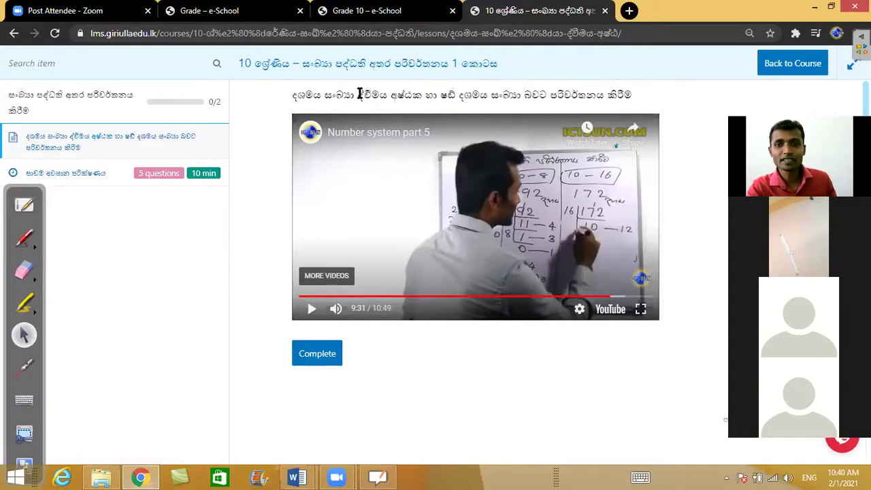
Mark the video lesson complete and confirm, raising progress to 1/2.
{"action": "left_click", "coordinate": [314, 357]}
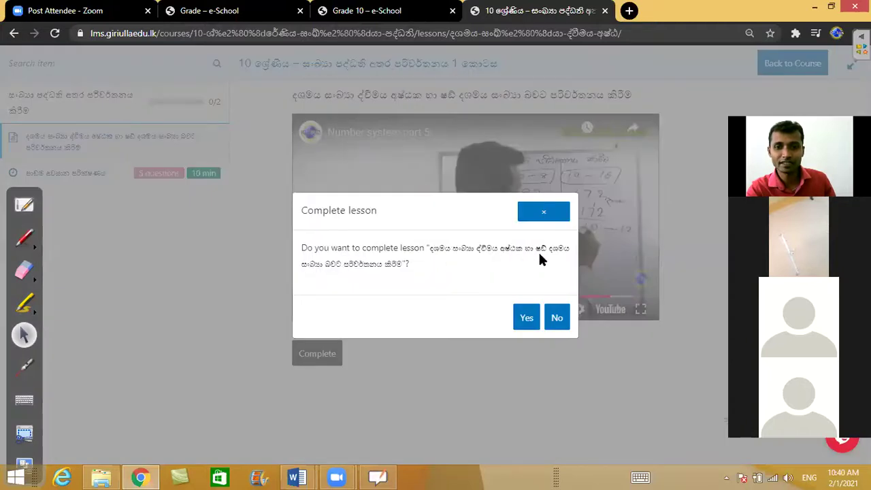
{"action": "left_click", "coordinate": [523, 328]}
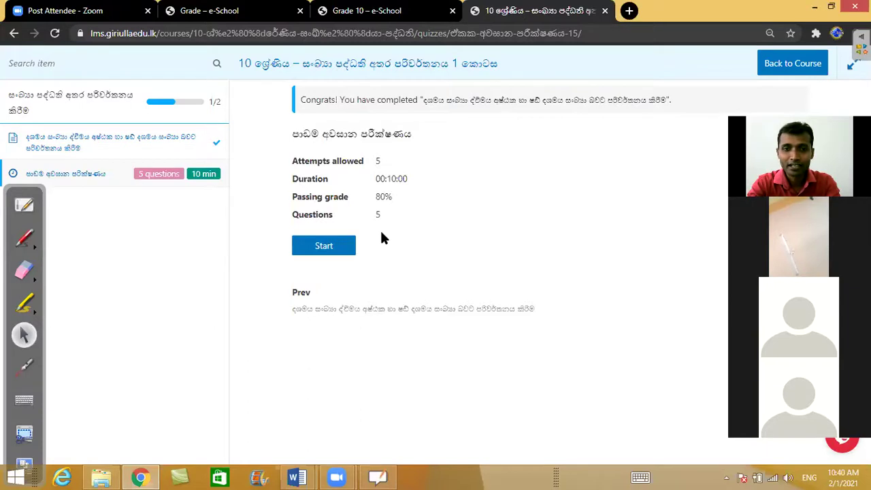
Begin the quiz attempt, showing question 1 of 5 with the 10-minute timer running.
{"action": "left_click", "coordinate": [328, 249]}
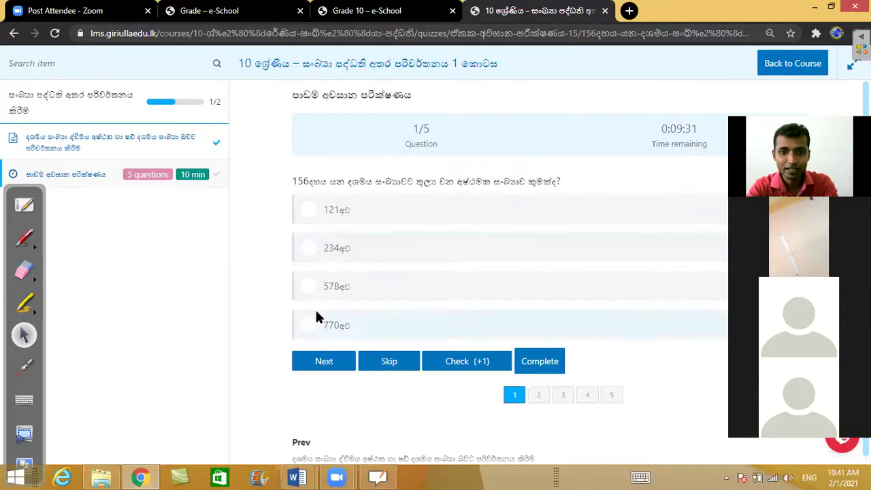
Answer question 1 (octal of decimal 156) with 234 and advance to question 2.
{"action": "left_click", "coordinate": [311, 212]}
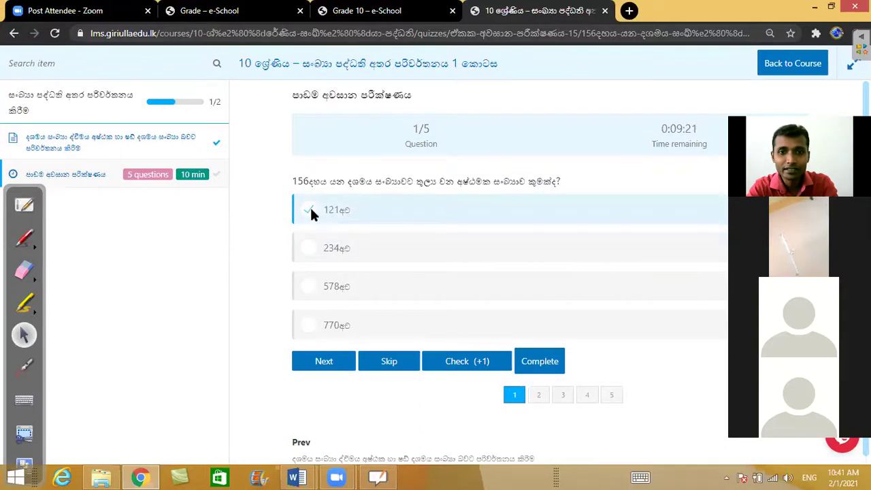
{"action": "left_click", "coordinate": [312, 250]}
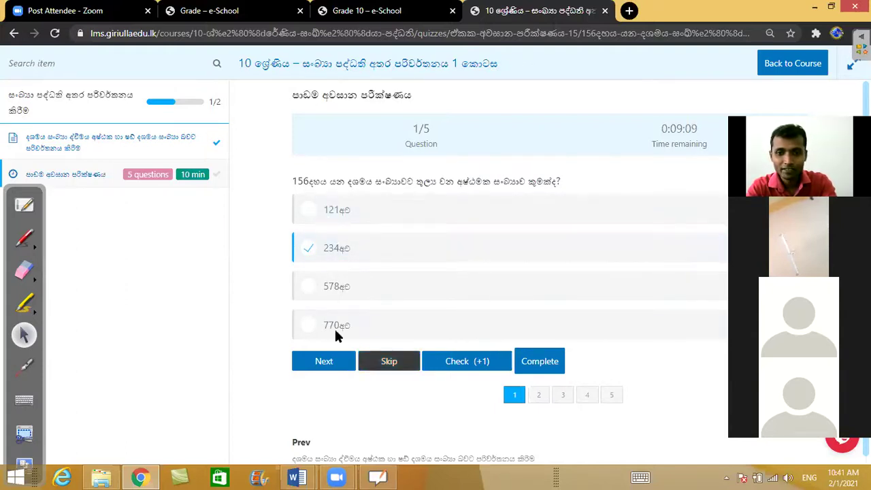
{"action": "left_click", "coordinate": [337, 365]}
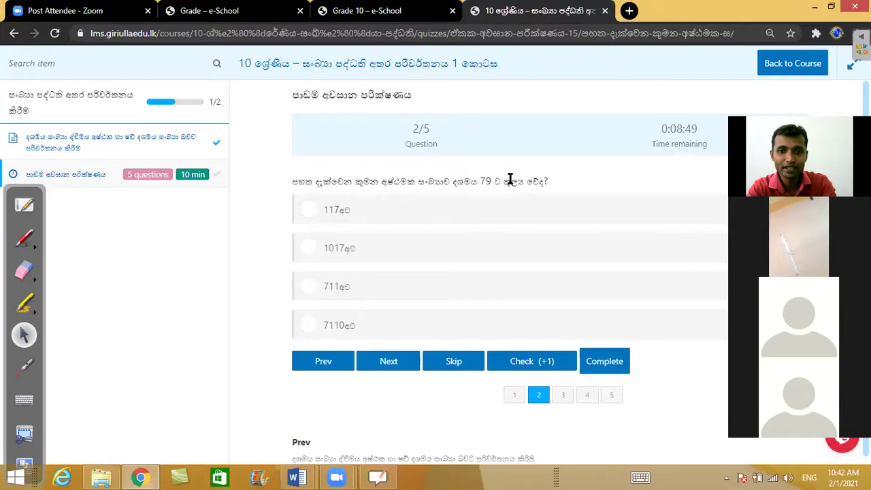
Answer question 2 (octal of decimal 79) with 117 and advance to question 3.
{"action": "left_click", "coordinate": [312, 207]}
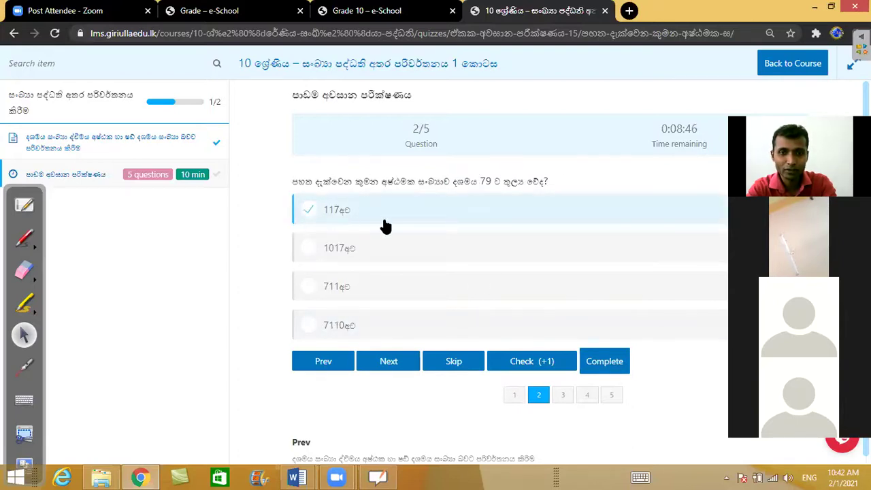
{"action": "left_click", "coordinate": [386, 364]}
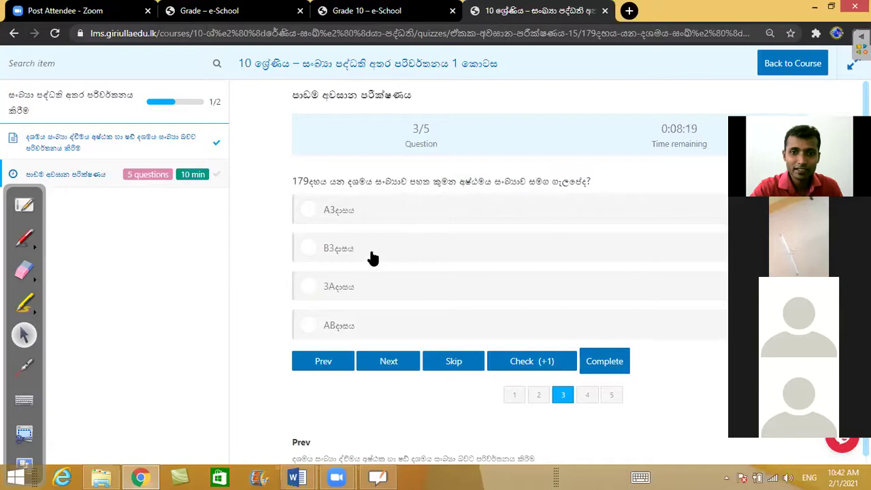
Answer question 3 (hexadecimal of decimal 179) with 3A and advance to question 4.
{"action": "left_click", "coordinate": [378, 290]}
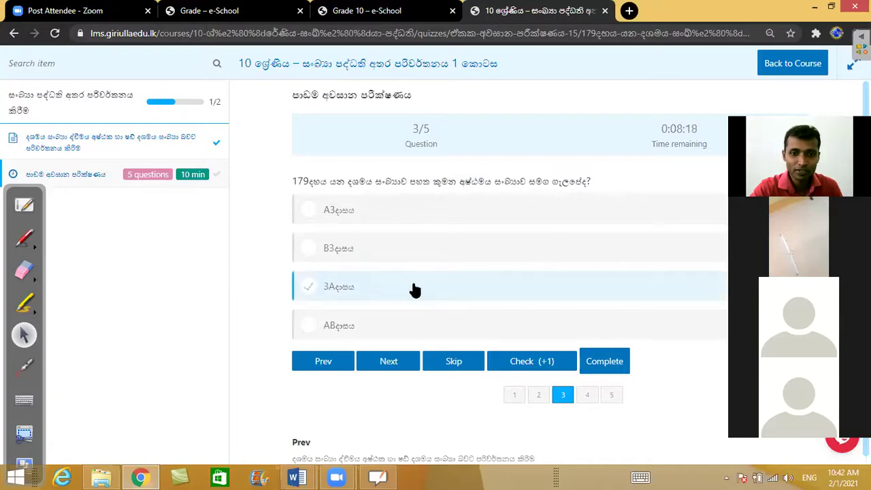
{"action": "left_click", "coordinate": [391, 361]}
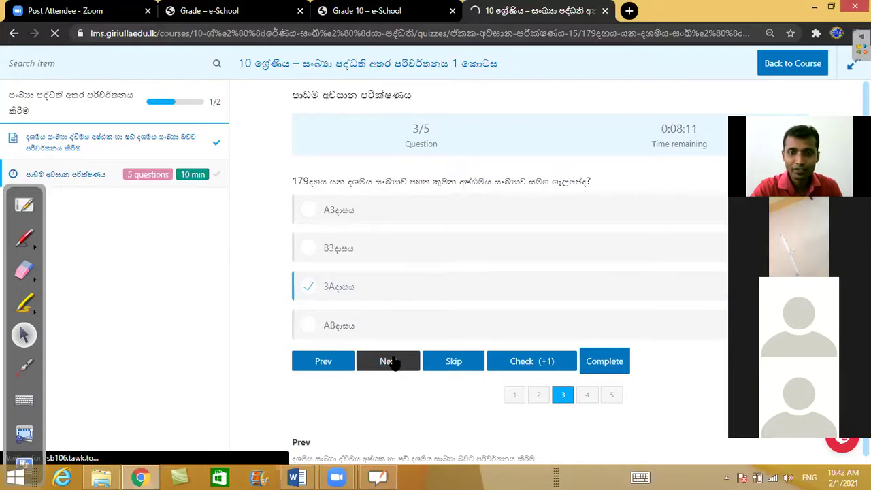
{"action": "left_click", "coordinate": [391, 363]}
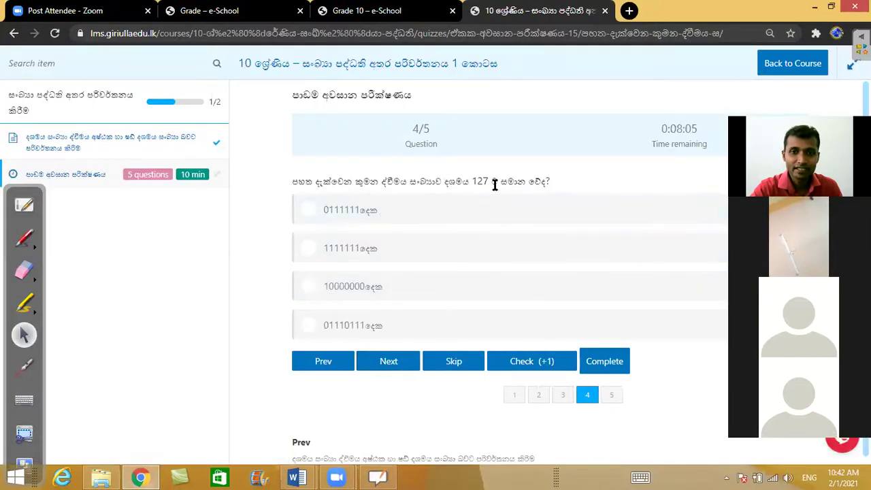
Answer question 4 (binary of decimal 127) with 0111111 and advance to question 5.
{"action": "left_click", "coordinate": [311, 209]}
{"action": "left_click", "coordinate": [388, 363]}
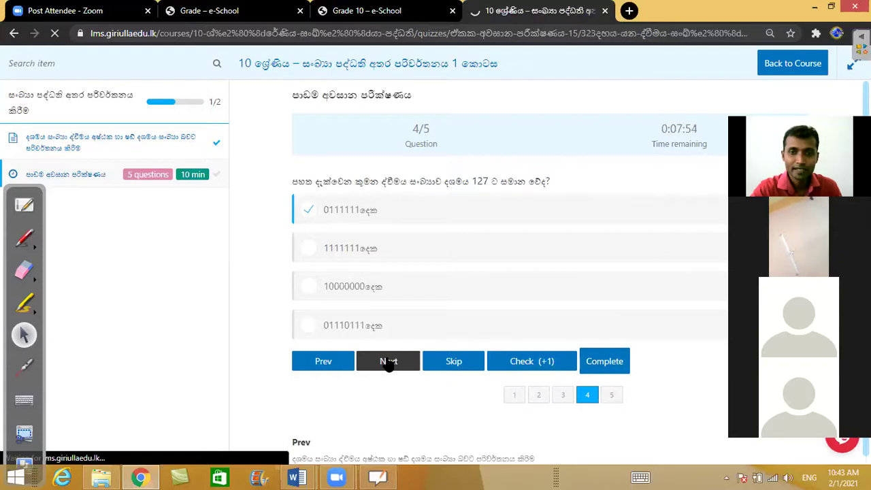
{"action": "left_click", "coordinate": [388, 363]}
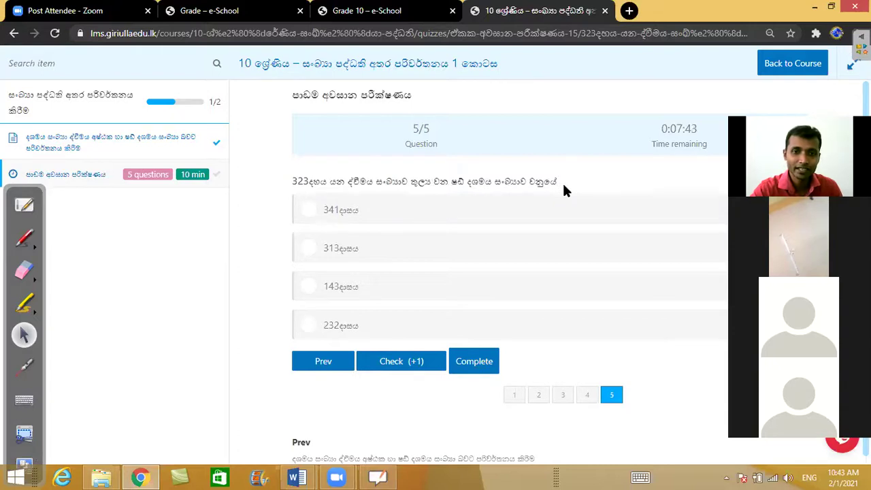
Answer question 5 with 143 and request completion of the quiz.
{"action": "left_click", "coordinate": [310, 282]}
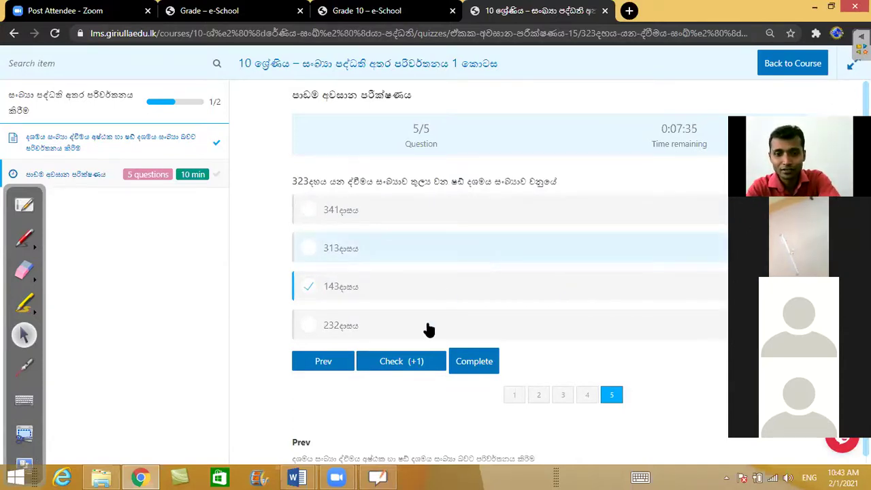
{"action": "left_click", "coordinate": [324, 370]}
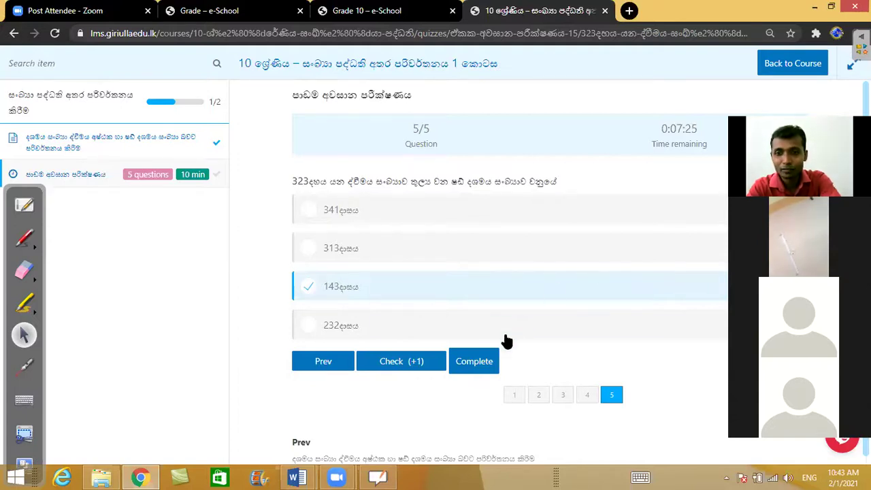
{"action": "left_click", "coordinate": [476, 362]}
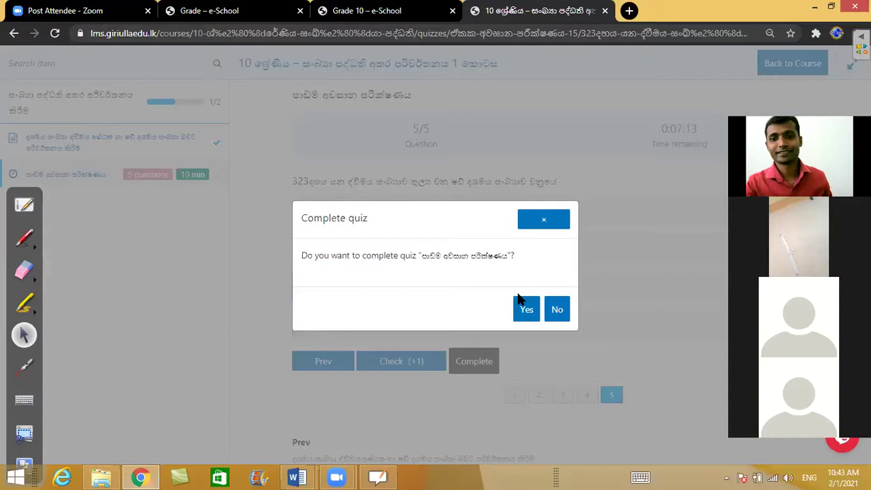
Finish the quiz, review the failed 60% result (3 of 5), then return to question 4.
{"action": "left_click", "coordinate": [525, 315]}
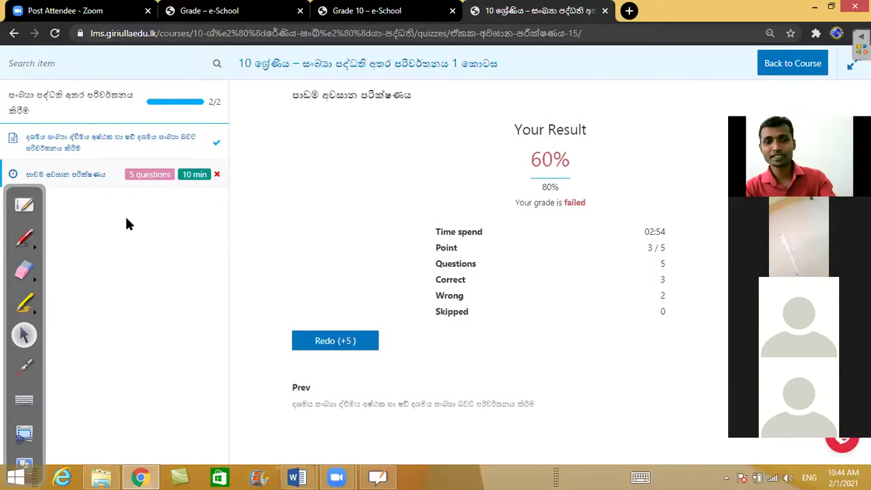
{"action": "left_click", "coordinate": [13, 33]}
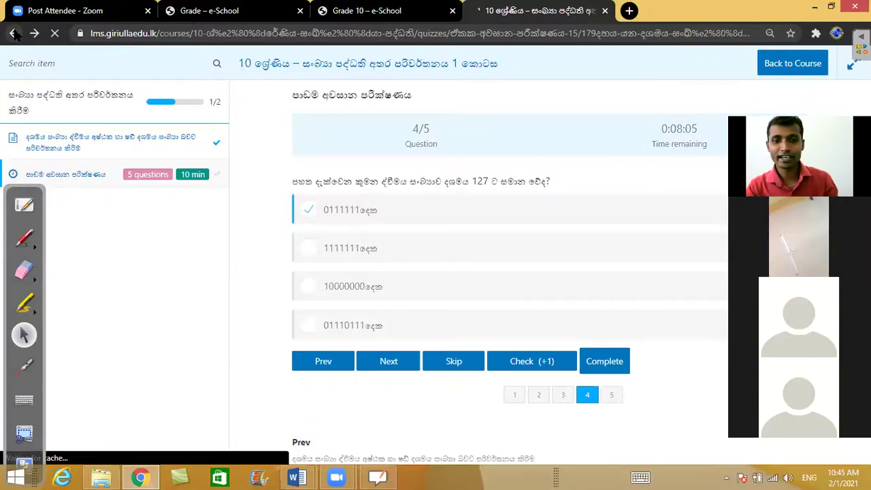
Step back through quiz questions 3, 2 and 1 to reach the 60% result page.
{"action": "left_click", "coordinate": [13, 34]}
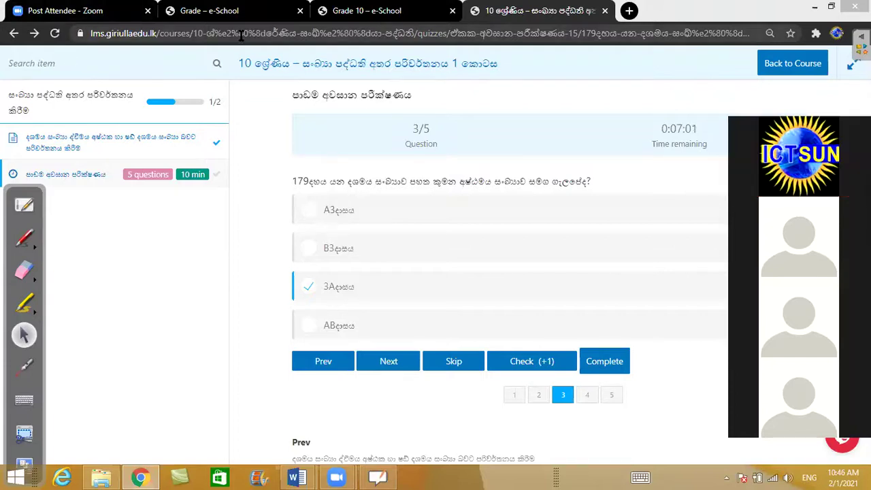
{"action": "left_click", "coordinate": [17, 35]}
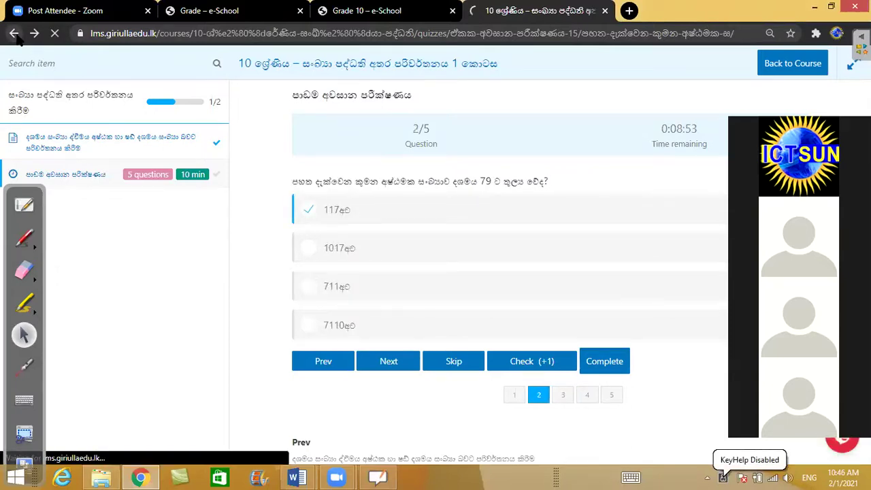
{"action": "left_click", "coordinate": [16, 35]}
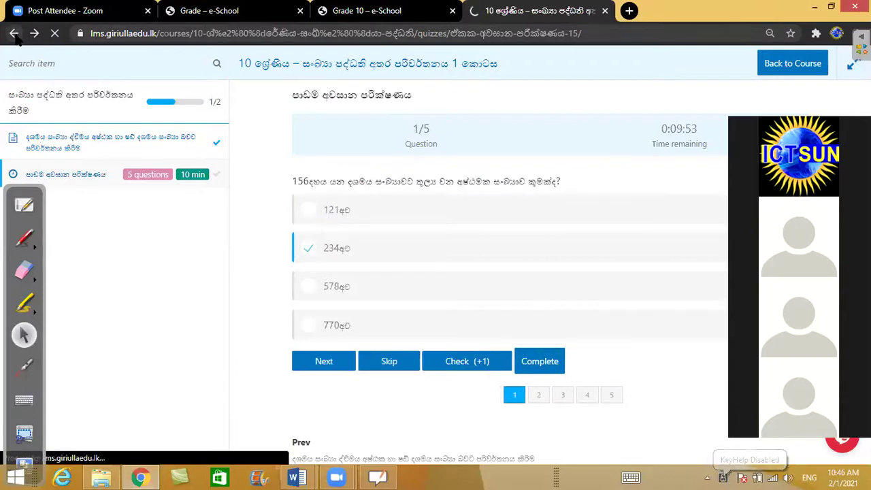
{"action": "left_click", "coordinate": [15, 34]}
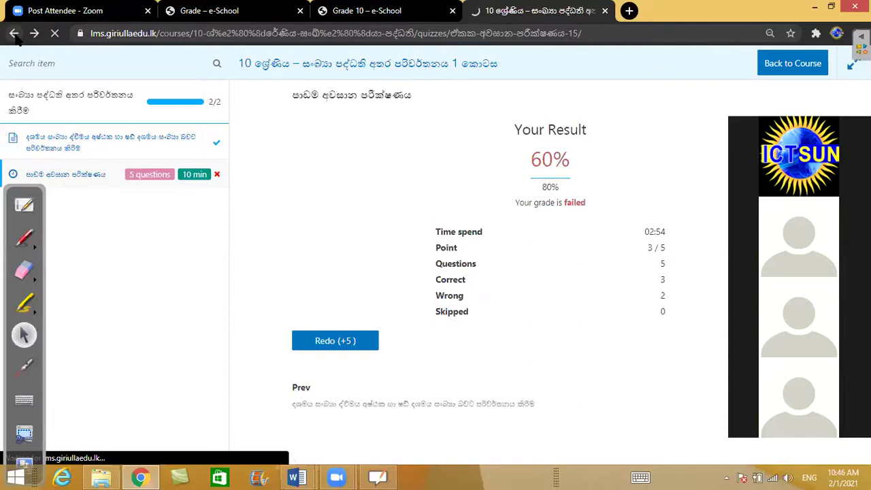
Navigate back past the lesson and course pages to the ICT Grade 10 course list.
{"action": "left_click", "coordinate": [15, 34]}
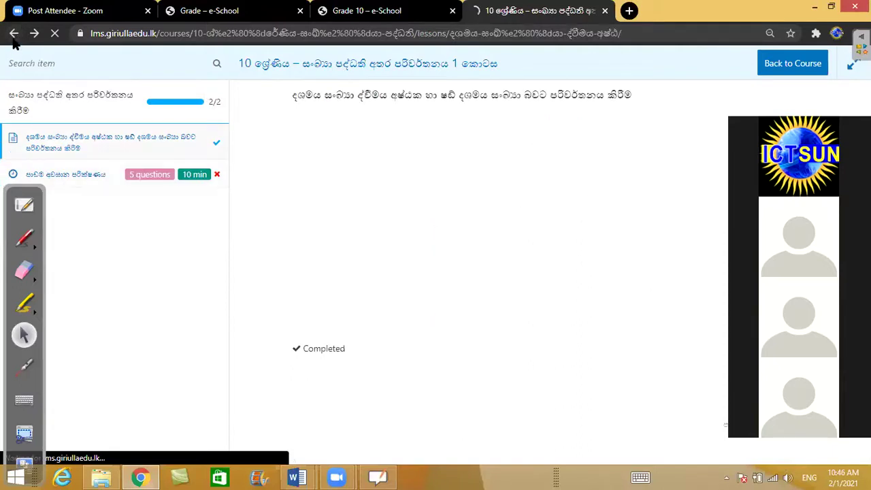
{"action": "left_click", "coordinate": [15, 34]}
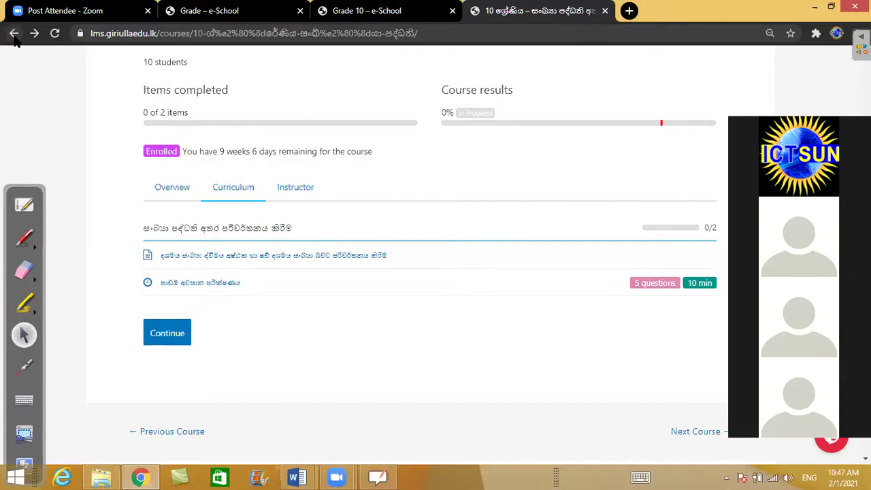
{"action": "left_click", "coordinate": [14, 34]}
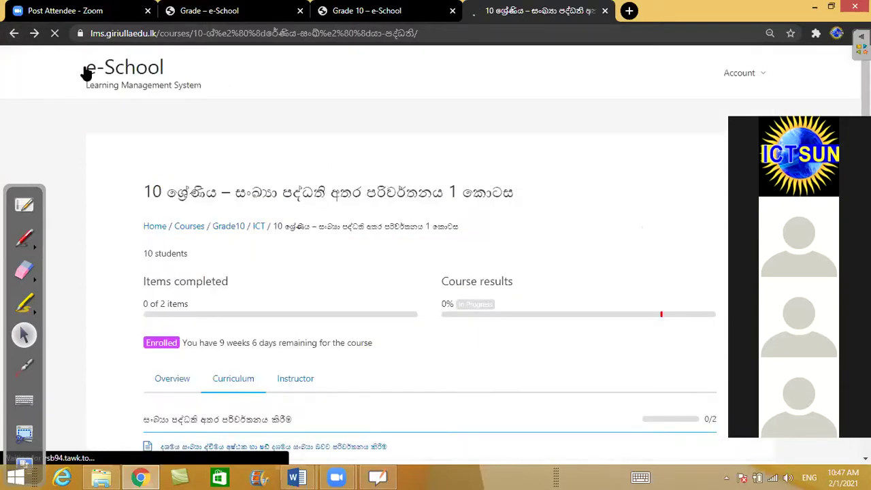
{"action": "left_click", "coordinate": [14, 34]}
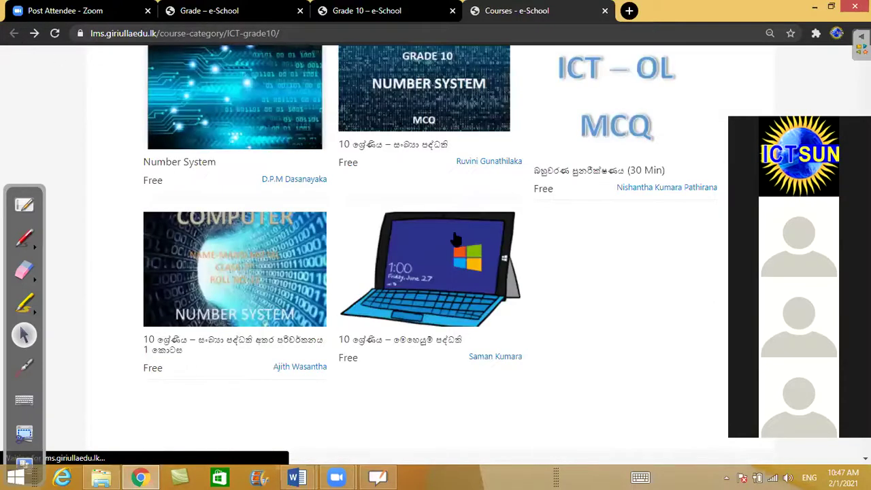
{"action": "scroll", "coordinate": [465, 237], "scroll_direction": "up", "scroll_amount": 3}
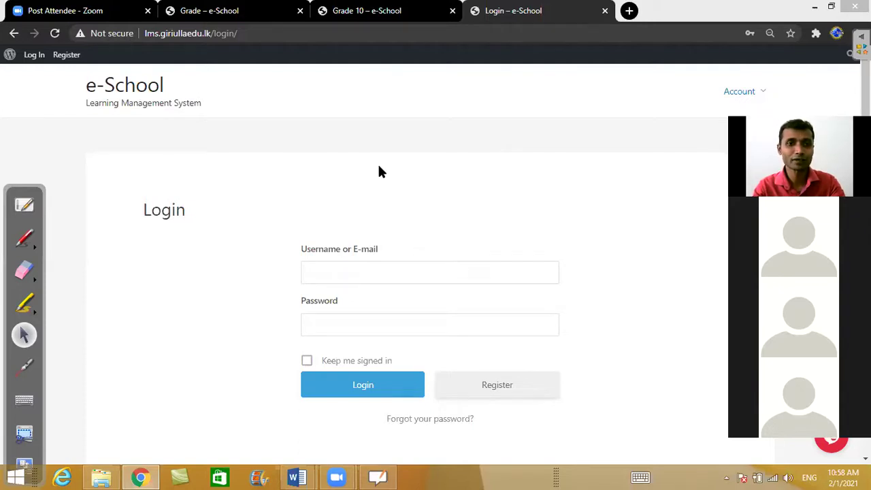
Log in with the account's username and password, dismissing the saved-login suggestions.
{"action": "left_click", "coordinate": [388, 275]}
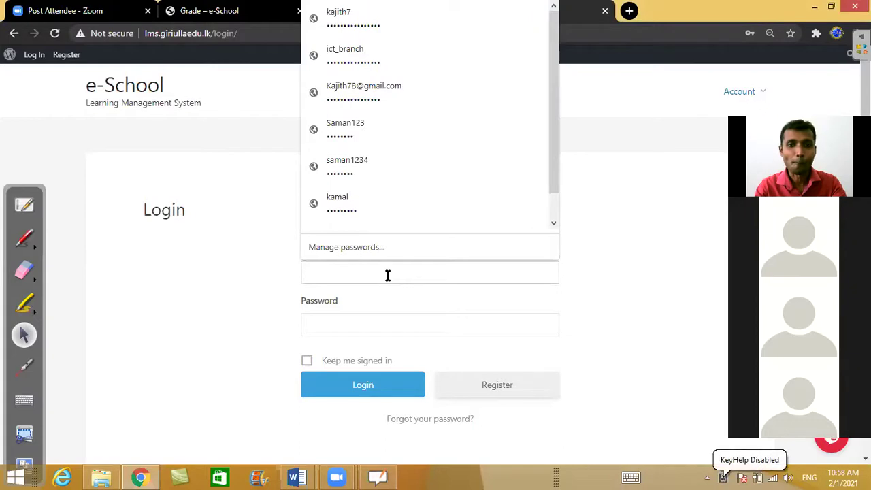
{"action": "left_click_drag", "start_coordinate": [555, 144], "coordinate": [560, 121]}
{"action": "left_click", "coordinate": [604, 156]}
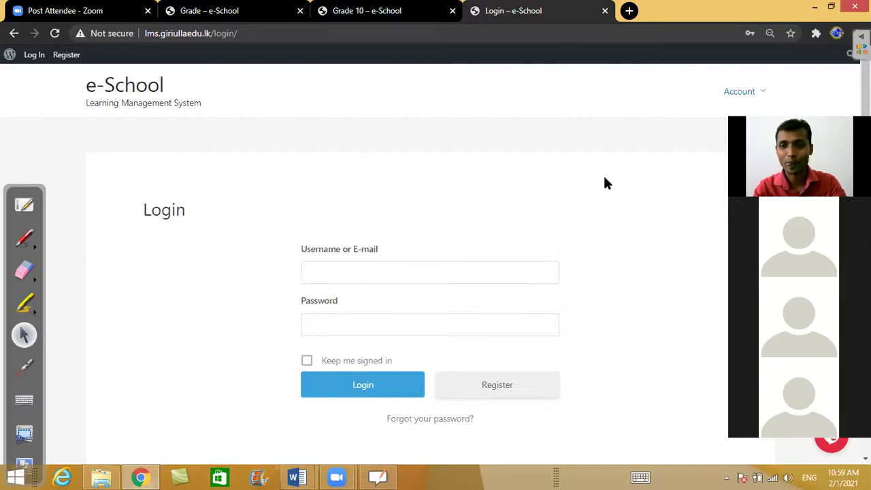
{"action": "left_click", "coordinate": [465, 271]}
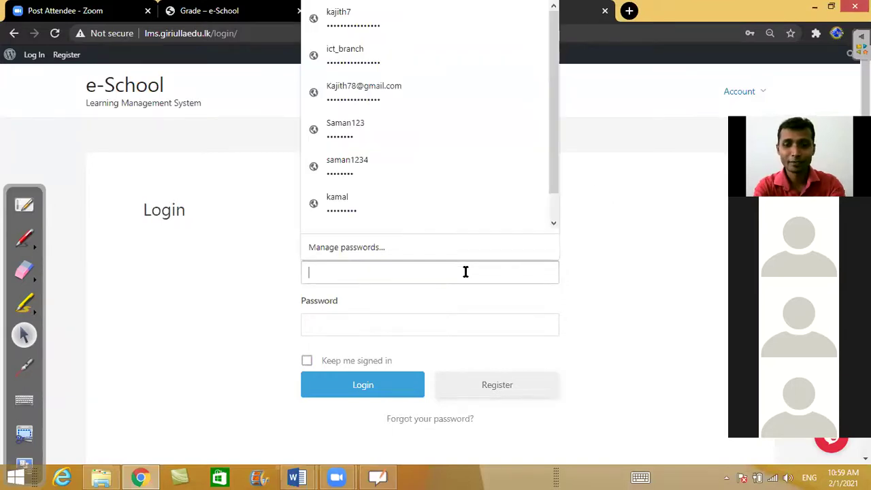
{"action": "type", "text": "kamal"}
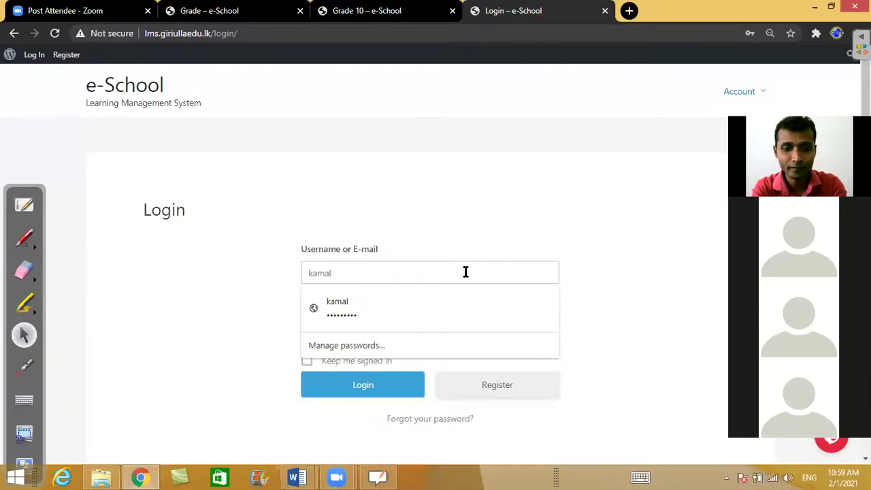
{"action": "type", "text": "99"}
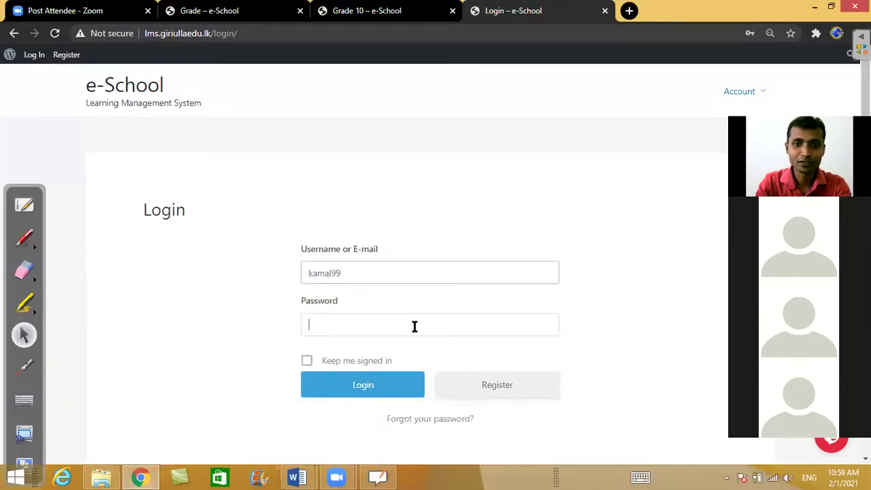
{"action": "left_click", "coordinate": [414, 324]}
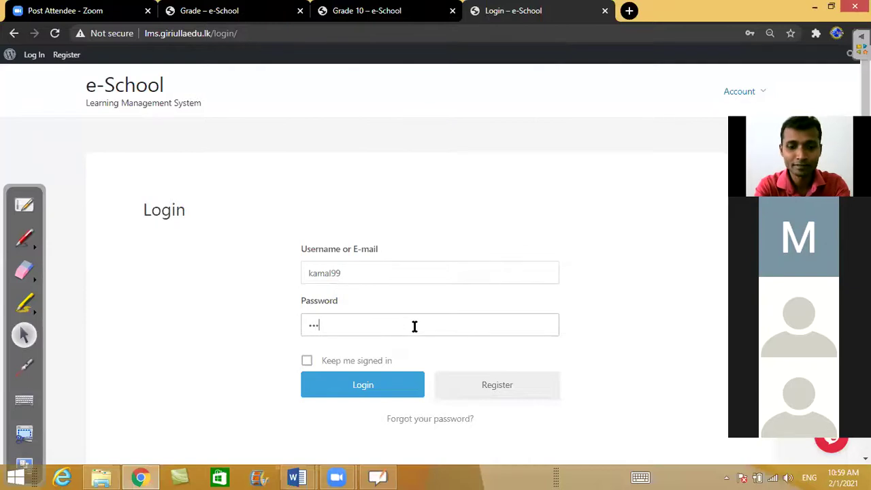
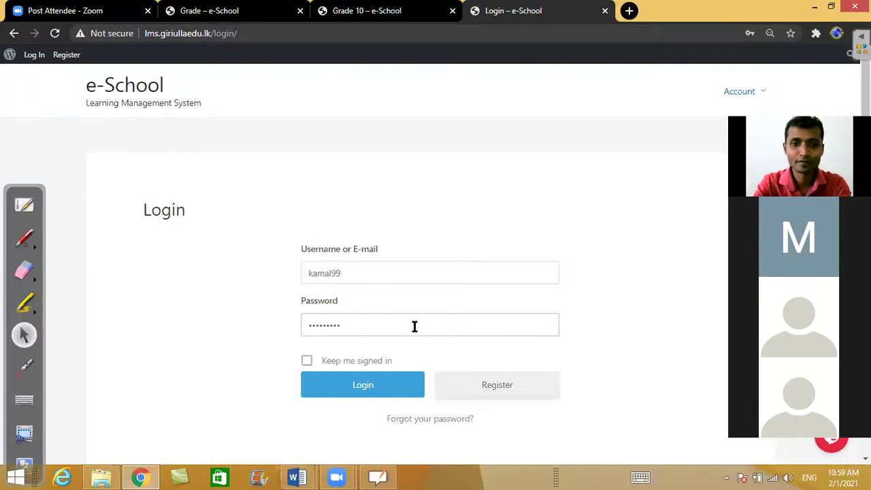
{"action": "left_click", "coordinate": [397, 381]}
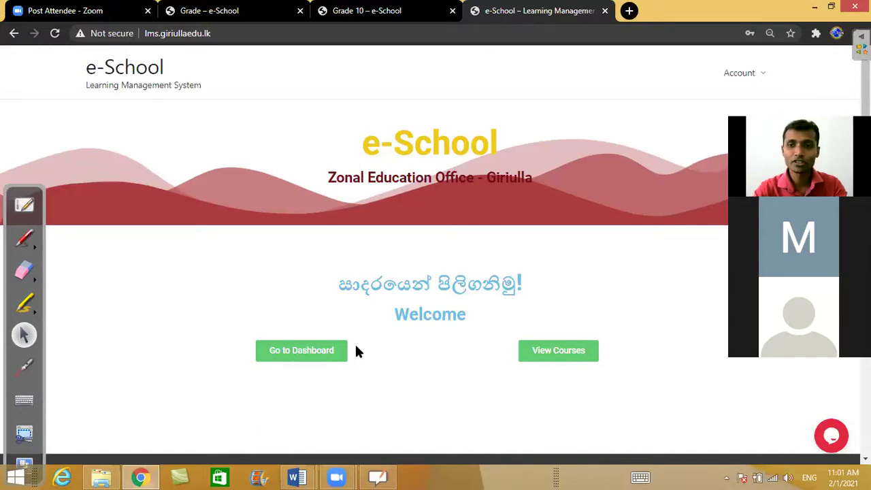
Go to the dashboard and scroll through its contents.
{"action": "left_click", "coordinate": [311, 352]}
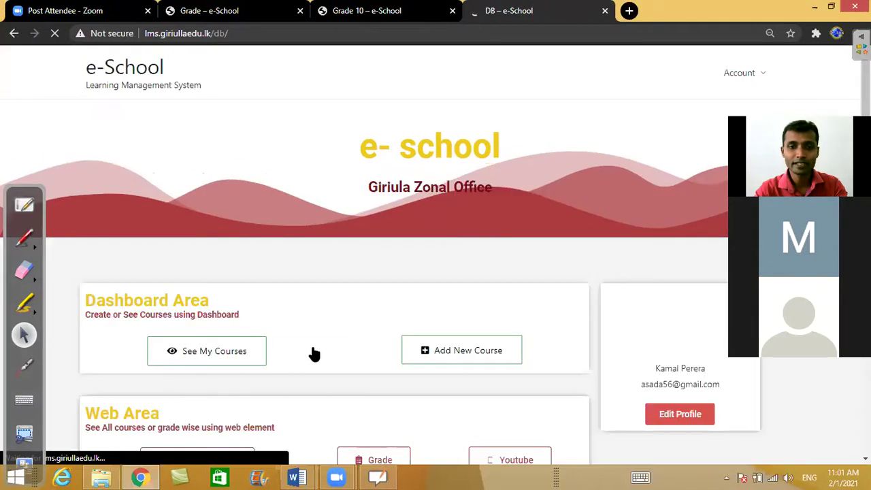
{"action": "scroll", "coordinate": [286, 317], "scroll_direction": "down", "scroll_amount": 1}
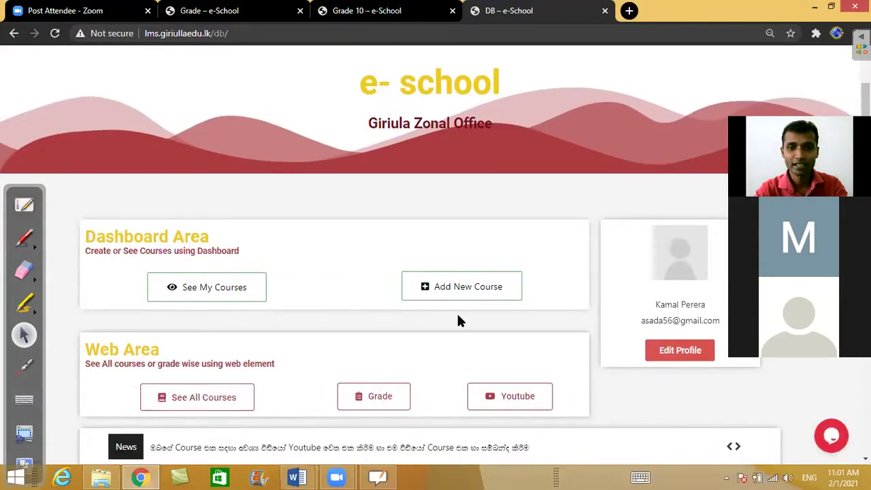
{"action": "scroll", "coordinate": [491, 302], "scroll_direction": "down", "scroll_amount": 2}
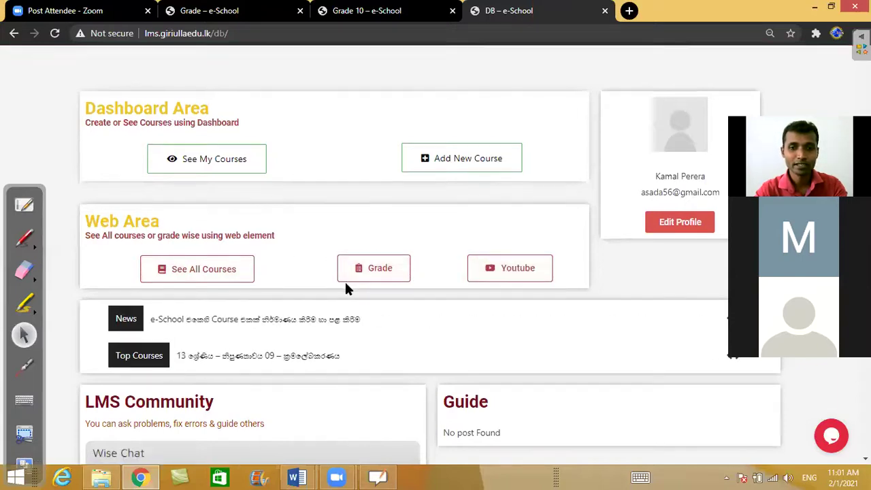
{"action": "scroll", "coordinate": [350, 296], "scroll_direction": "down", "scroll_amount": 1}
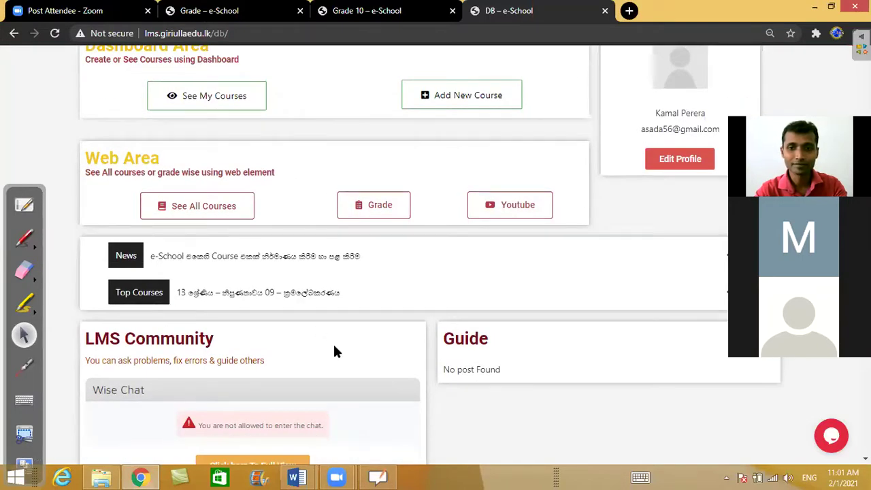
{"action": "scroll", "coordinate": [335, 347], "scroll_direction": "down", "scroll_amount": 1}
{"action": "scroll", "coordinate": [336, 346], "scroll_direction": "up", "scroll_amount": 1}
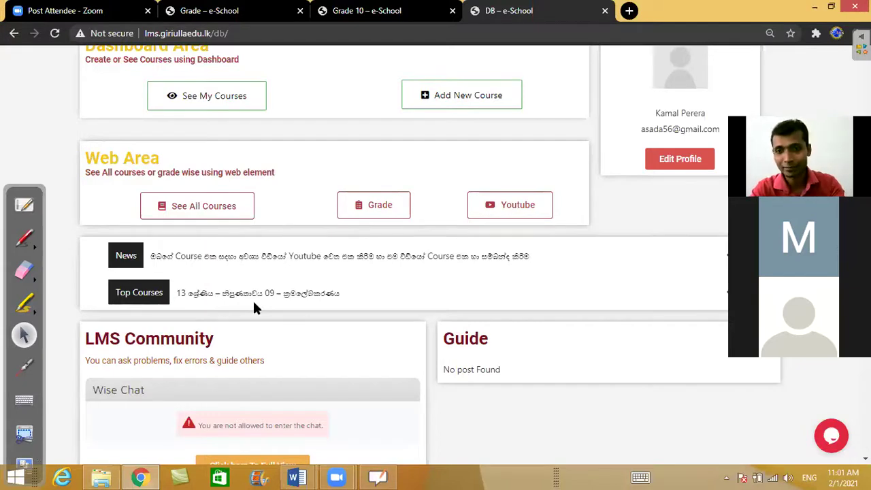
{"action": "scroll", "coordinate": [420, 299], "scroll_direction": "down", "scroll_amount": 1}
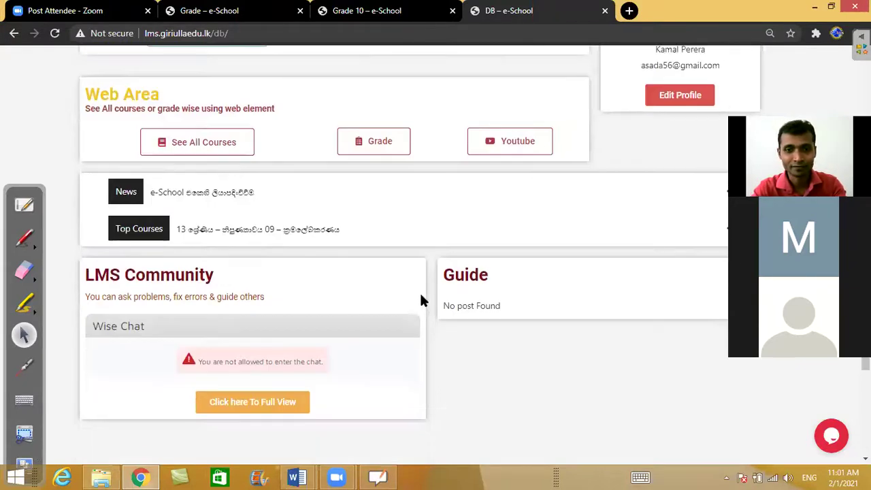
{"action": "scroll", "coordinate": [398, 300], "scroll_direction": "down", "scroll_amount": 1}
{"action": "scroll", "coordinate": [383, 302], "scroll_direction": "down", "scroll_amount": 1}
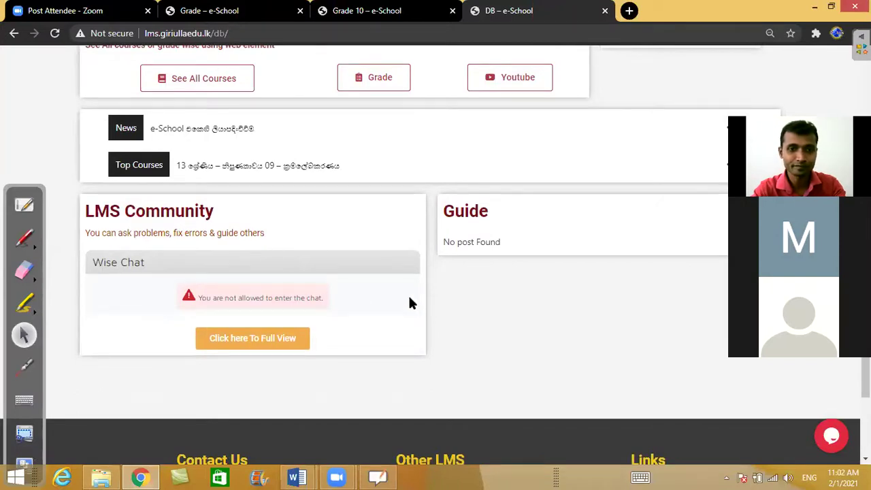
{"action": "scroll", "coordinate": [573, 271], "scroll_direction": "up", "scroll_amount": 5}
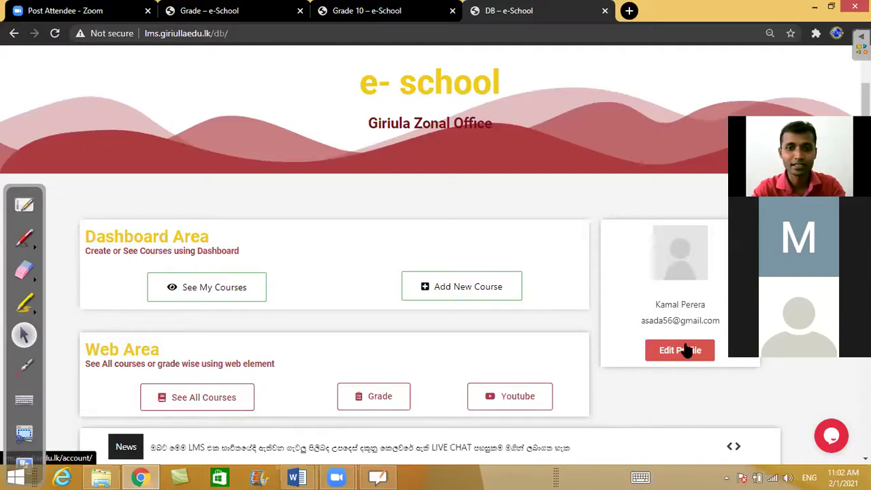
{"action": "scroll", "coordinate": [362, 251], "scroll_direction": "up", "scroll_amount": 1}
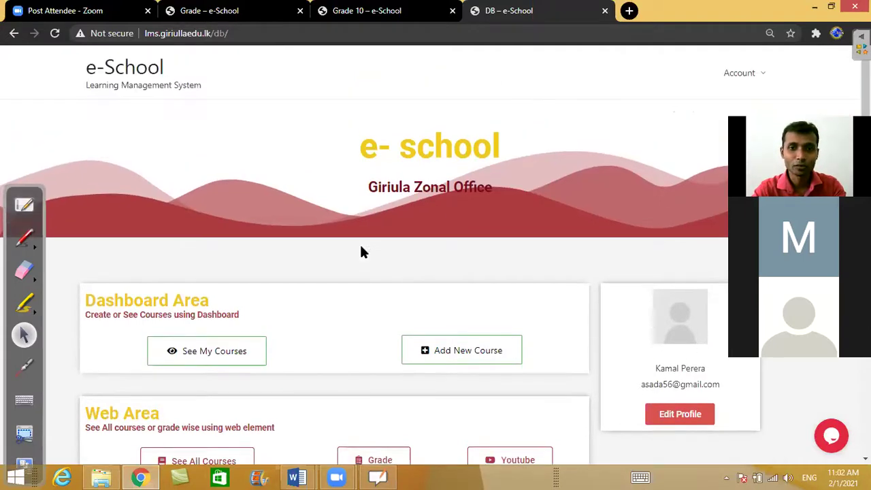
{"action": "scroll", "coordinate": [336, 304], "scroll_direction": "down", "scroll_amount": 1}
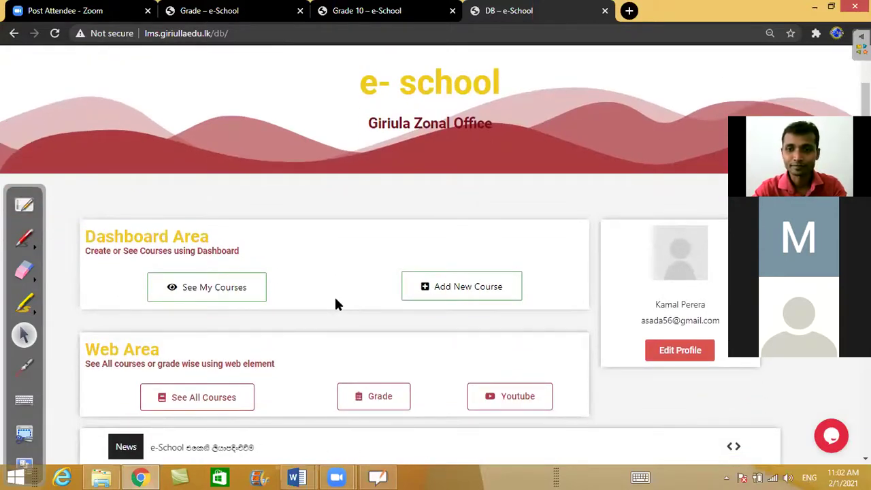
Start a new course and quit the whiteboard overlay to view the blank course page.
{"action": "left_click", "coordinate": [461, 289]}
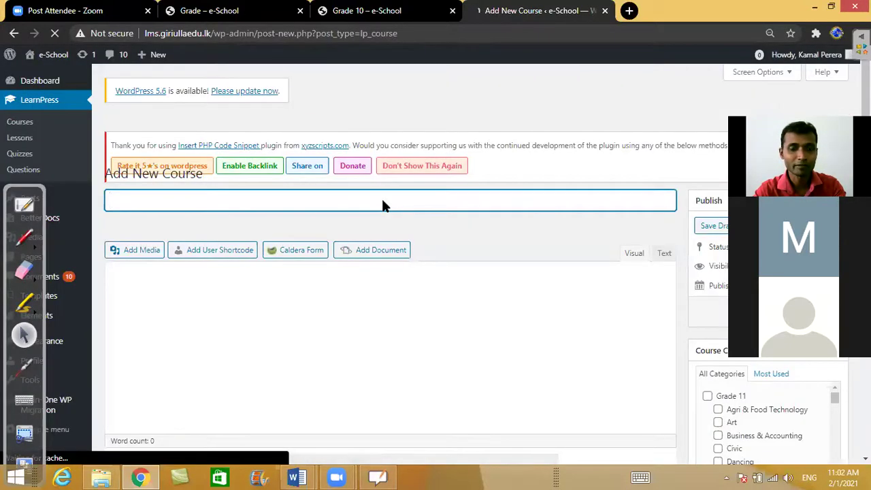
{"action": "left_click", "coordinate": [24, 206]}
{"action": "left_click", "coordinate": [844, 20]}
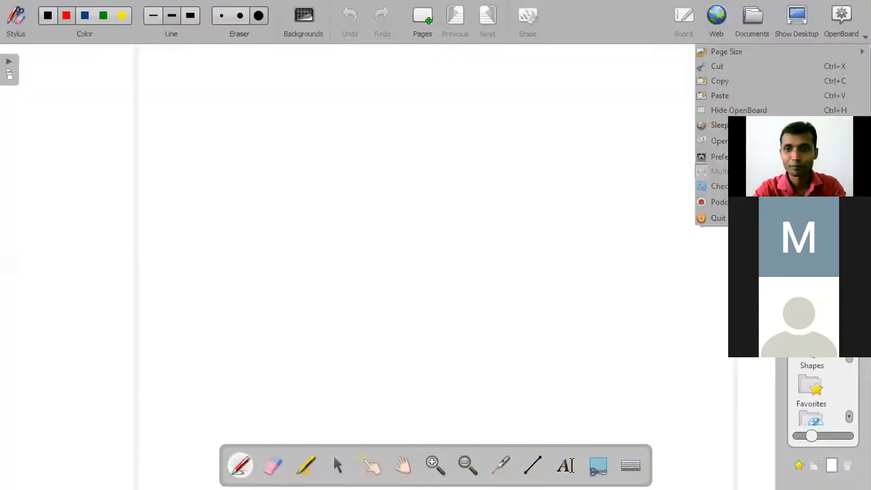
{"action": "left_click", "coordinate": [718, 217]}
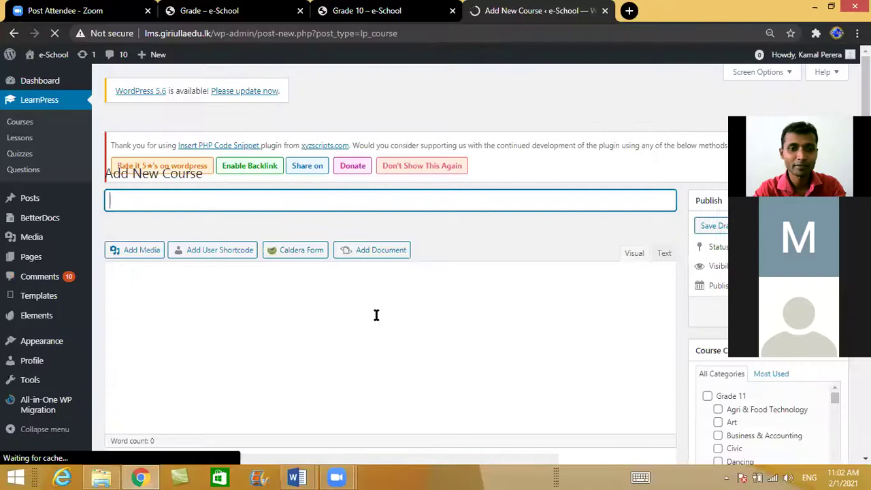
{"action": "scroll", "coordinate": [375, 313], "scroll_direction": "down", "scroll_amount": 3}
{"action": "scroll", "coordinate": [376, 315], "scroll_direction": "up", "scroll_amount": 3}
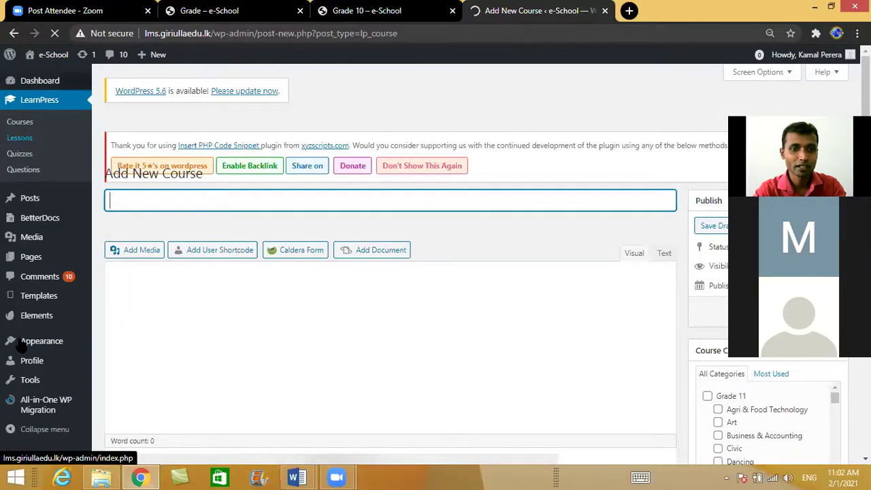
{"action": "scroll", "coordinate": [44, 292], "scroll_direction": "down", "scroll_amount": 2}
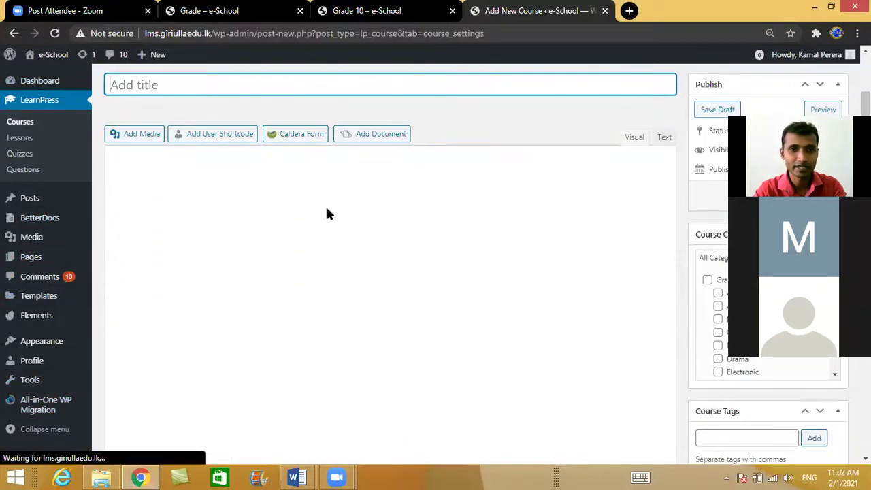
{"action": "scroll", "coordinate": [293, 198], "scroll_direction": "up", "scroll_amount": 2}
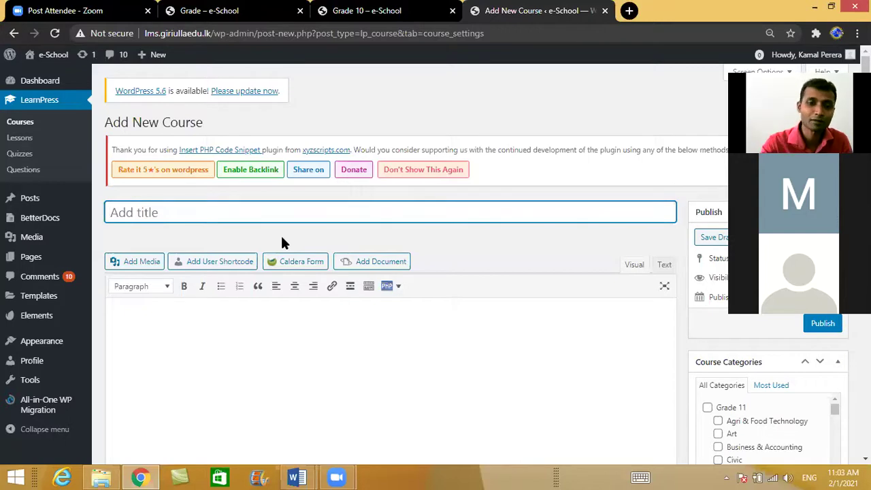
Bring the Lesson Plan forward and highlight its grade number and lesson name lines.
{"action": "left_click", "coordinate": [296, 478]}
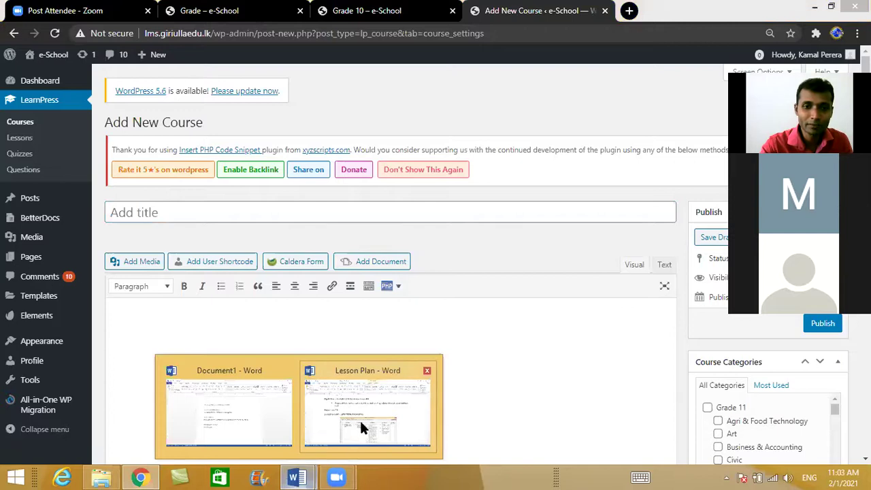
{"action": "left_click", "coordinate": [361, 426]}
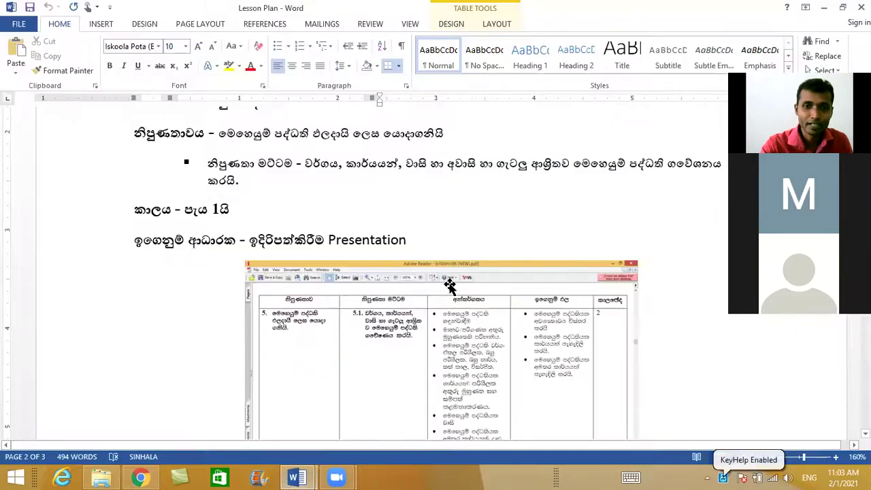
{"action": "scroll", "coordinate": [450, 286], "scroll_direction": "up", "scroll_amount": 8}
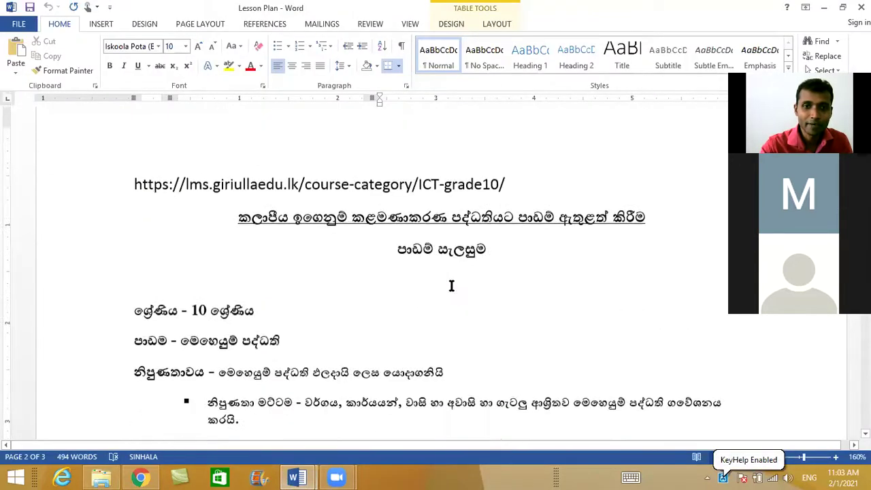
{"action": "scroll", "coordinate": [451, 285], "scroll_direction": "down", "scroll_amount": 4}
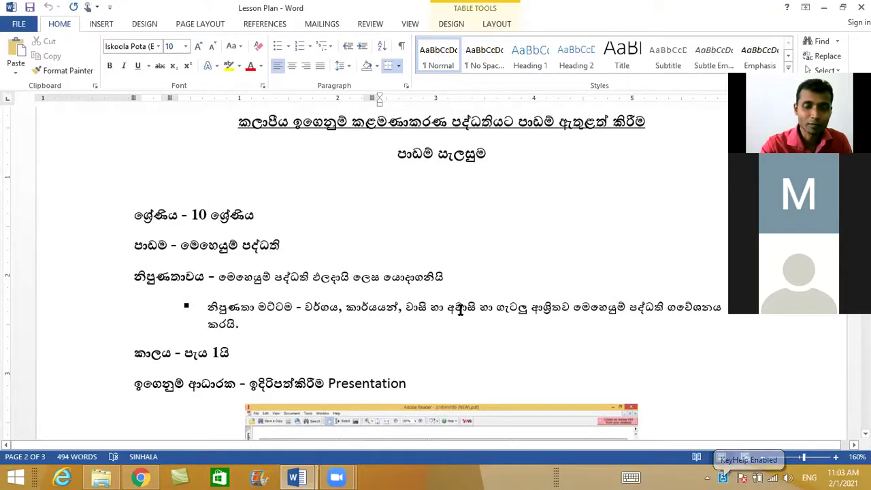
{"action": "left_click_drag", "start_coordinate": [190, 216], "coordinate": [255, 218]}
{"action": "left_click_drag", "start_coordinate": [178, 245], "coordinate": [288, 247]}
{"action": "left_click", "coordinate": [361, 257]}
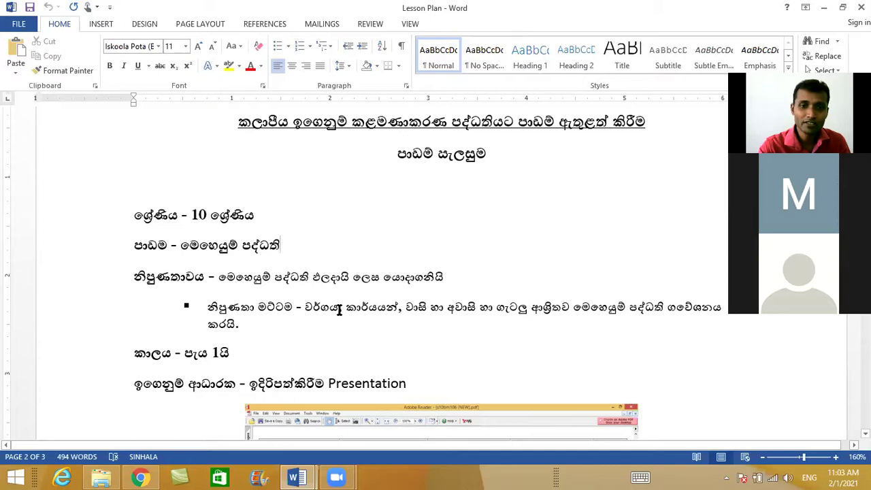
Type the new course title 'Grade 10 - ICT - Operating System'.
{"action": "left_click", "coordinate": [139, 478]}
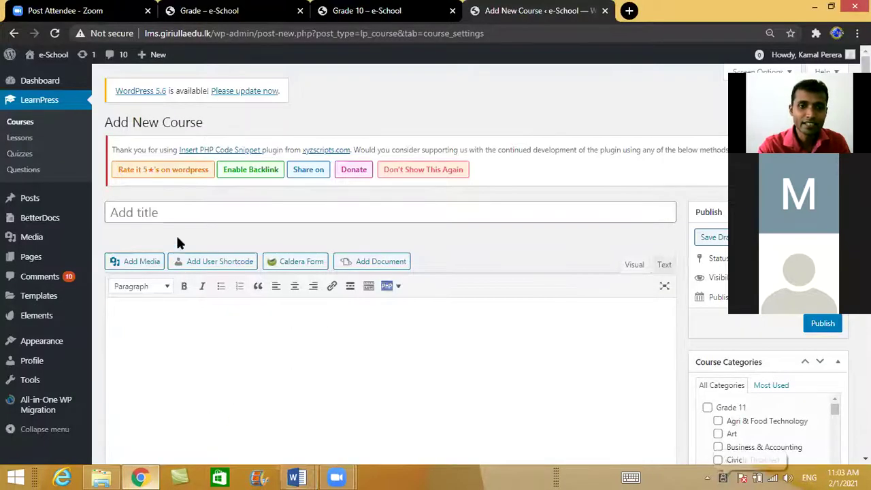
{"action": "left_click", "coordinate": [200, 213]}
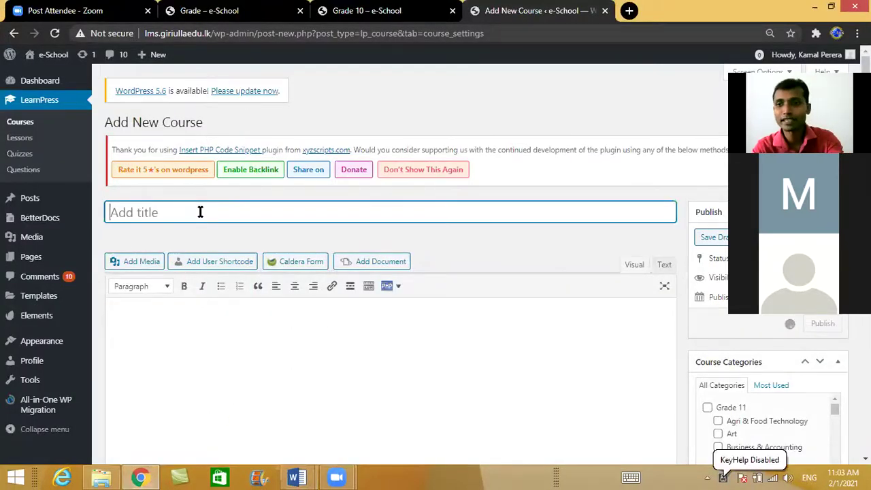
{"action": "type", "text": "10"}
{"action": "key", "text": "BackSpace"}
{"action": "key", "text": "BackSpace"}
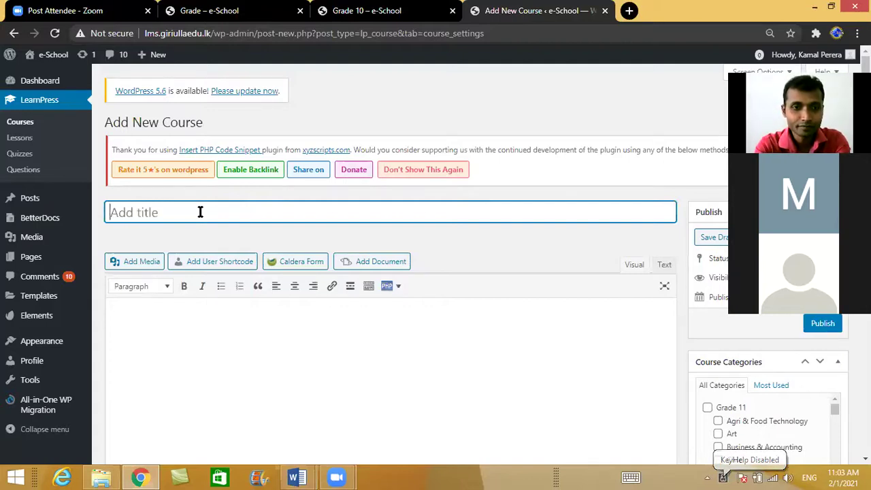
{"action": "type", "text": "g"}
{"action": "key", "text": "BackSpace"}
{"action": "type", "text": "Grad"}
{"action": "type", "text": "e 10 - ICT "}
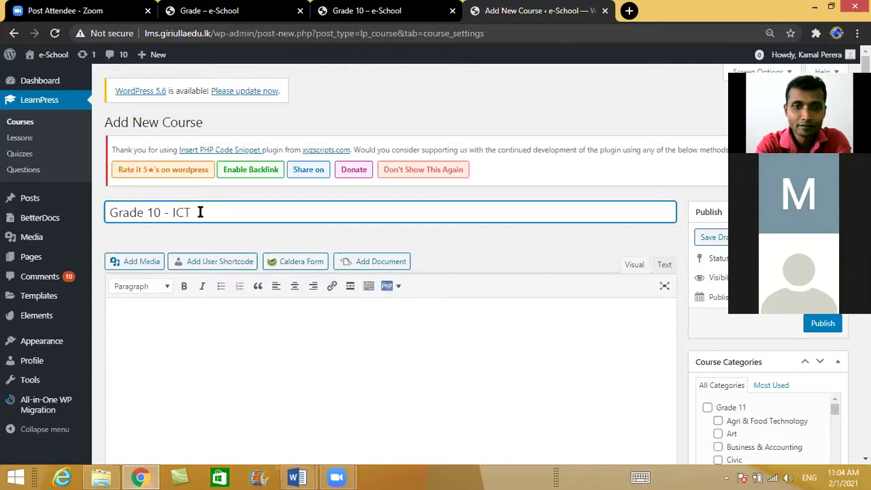
{"action": "type", "text": "- Op"}
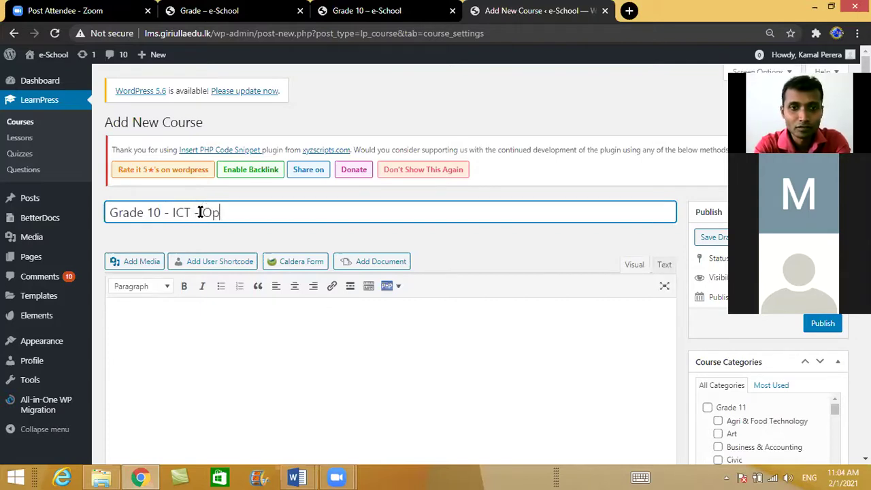
{"action": "type", "text": "aerating Sys"}
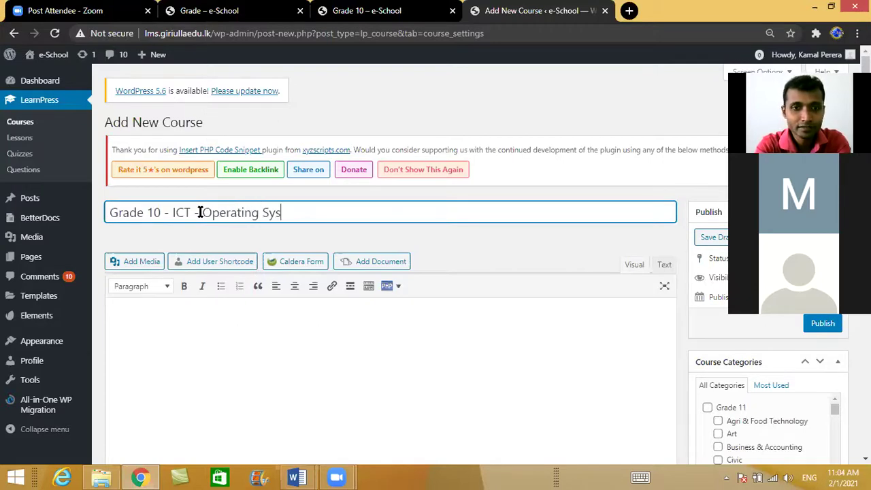
{"action": "type", "text": "tem"}
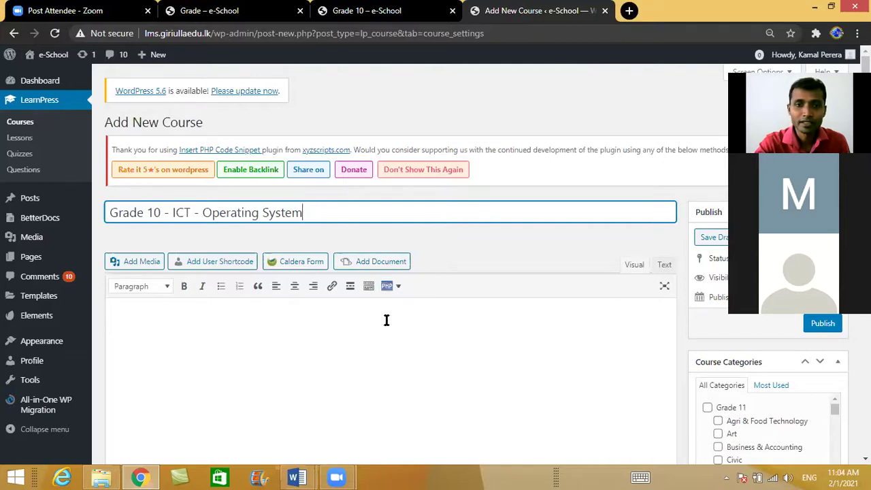
{"action": "left_click", "coordinate": [316, 329]}
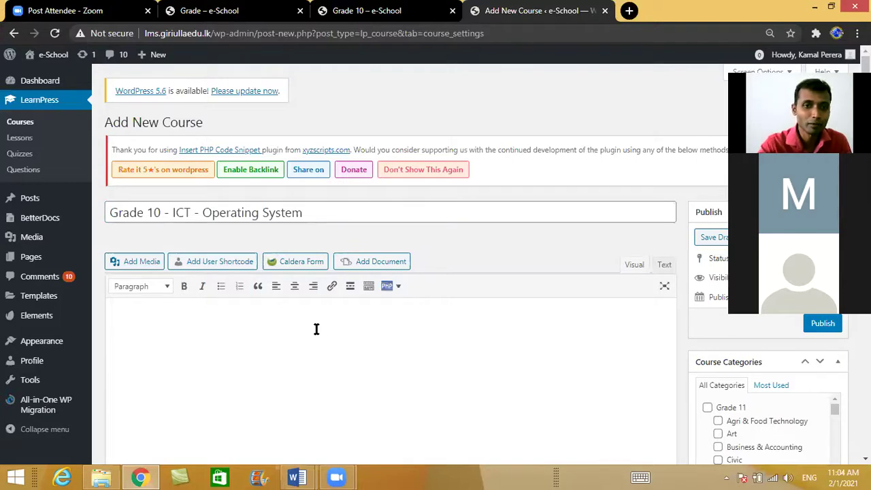
Replace 'Operating System' in the title with 'මෙහෙයුම් පද්ධති'.
{"action": "left_click_drag", "start_coordinate": [311, 211], "coordinate": [202, 212]}
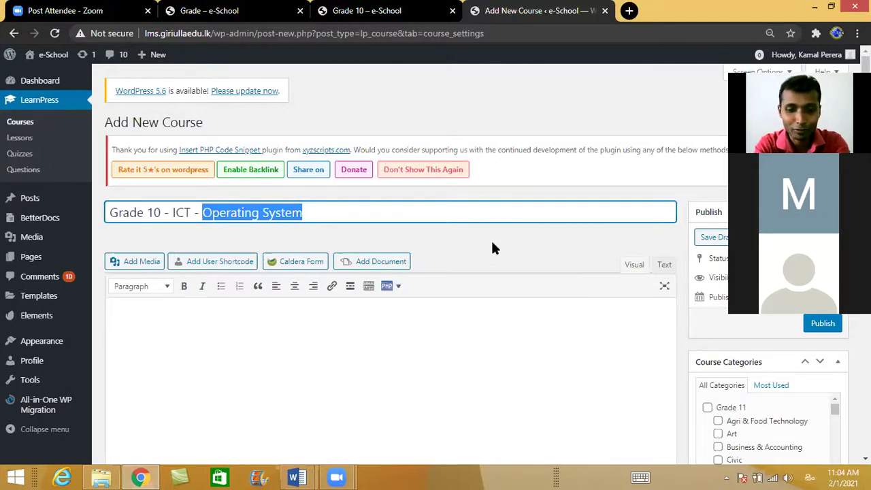
{"action": "type", "text": "මෙහෙය"}
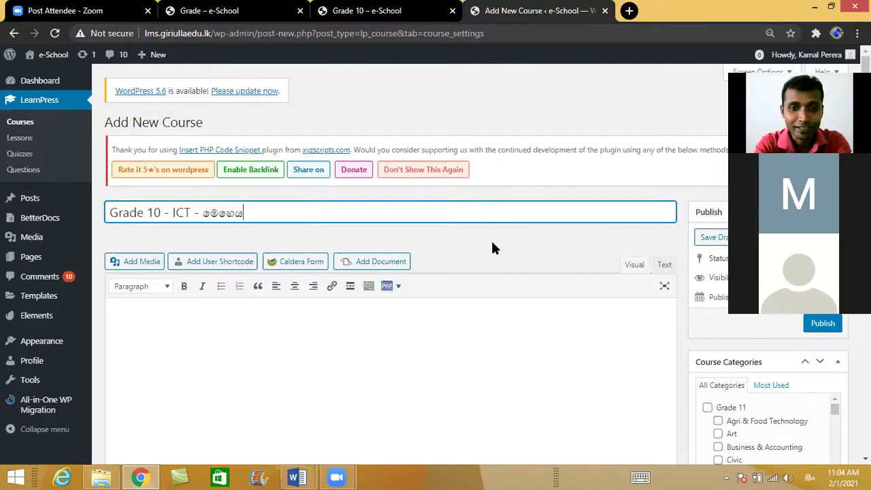
{"action": "type", "text": "ුම් පද"}
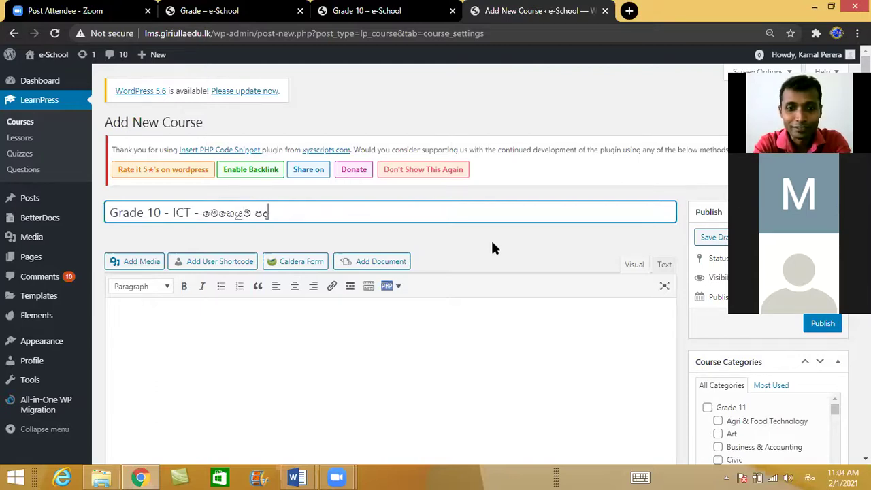
{"action": "type", "text": "්ධති"}
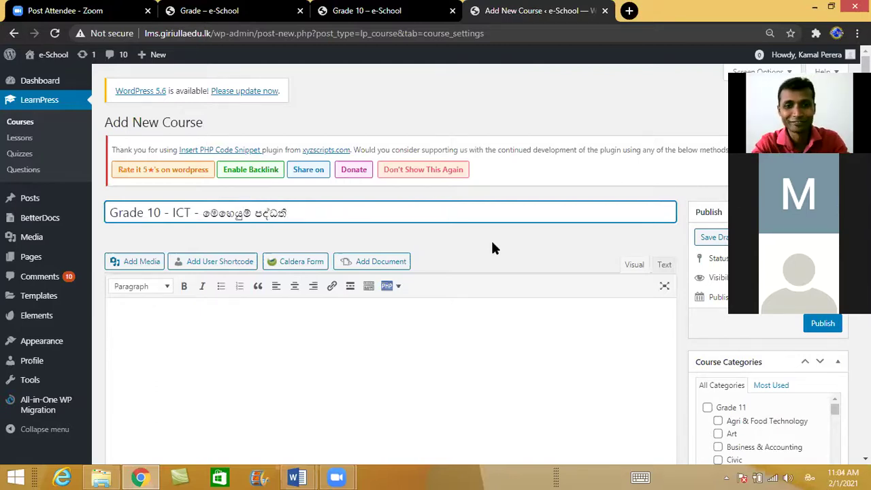
{"action": "left_click", "coordinate": [368, 348]}
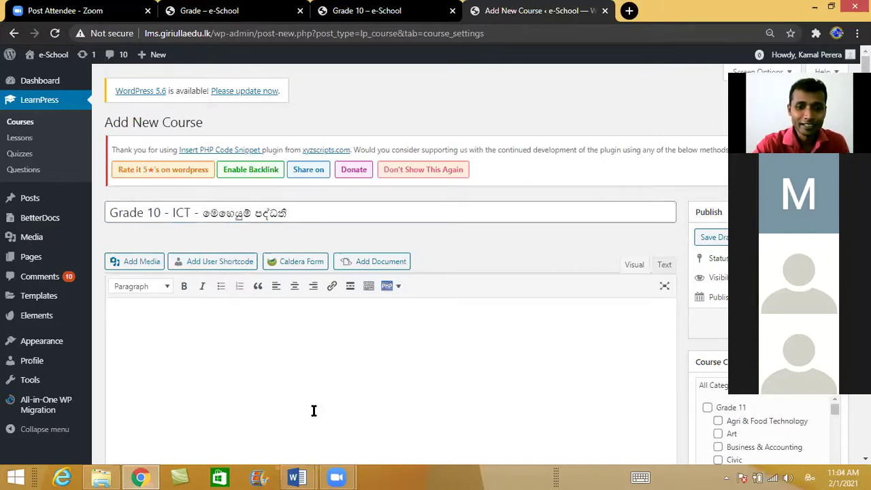
Bring the Lesson Plan forward and try selecting the phrase on the නිපුණතාවය line.
{"action": "mouse_move", "coordinate": [297, 477]}
{"action": "left_click", "coordinate": [367, 417]}
{"action": "left_click", "coordinate": [314, 245]}
{"action": "left_click_drag", "start_coordinate": [219, 277], "coordinate": [460, 279]}
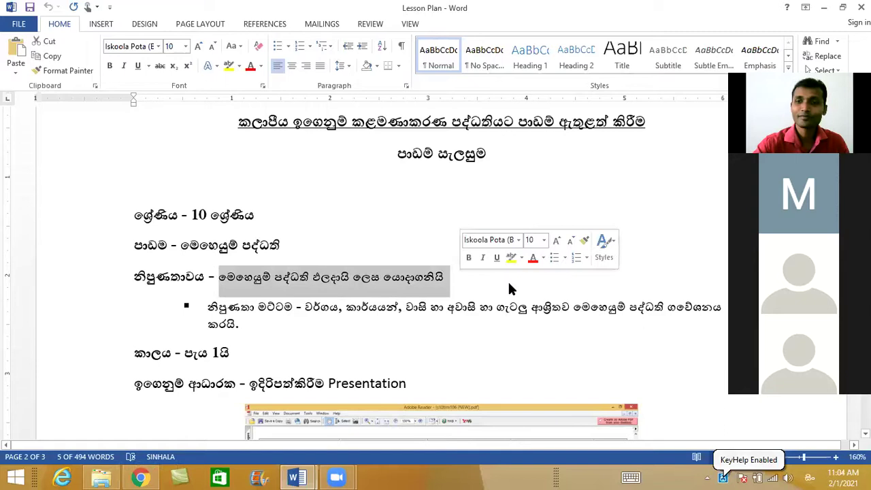
{"action": "left_click", "coordinate": [439, 332]}
{"action": "left_click_drag", "start_coordinate": [456, 272], "coordinate": [219, 275]}
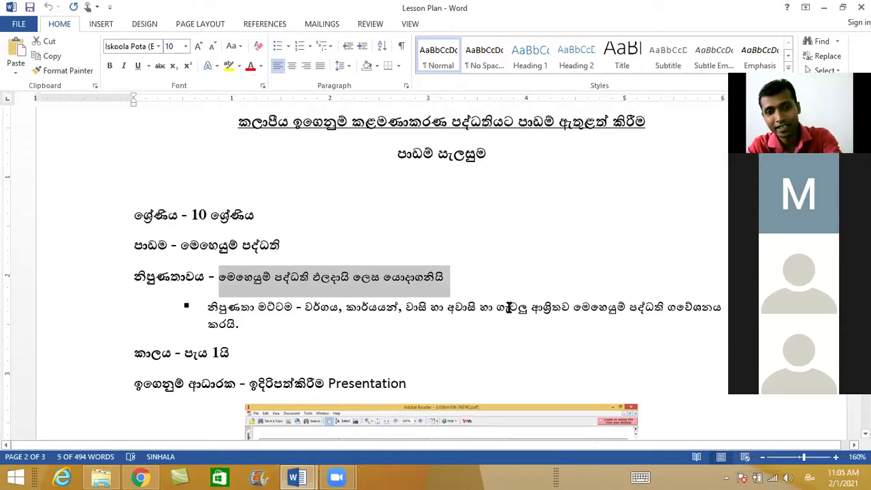
{"action": "left_click_drag", "start_coordinate": [448, 275], "coordinate": [229, 272]}
{"action": "left_click", "coordinate": [449, 244]}
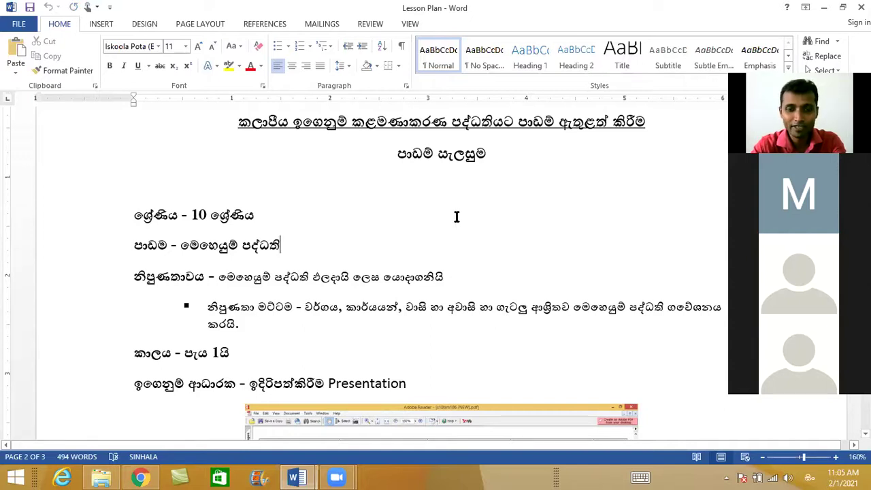
Select the competency phrase after 'නිපුණතාවය -' and copy it.
{"action": "scroll", "coordinate": [454, 220], "scroll_direction": "up", "scroll_amount": 2}
{"action": "scroll", "coordinate": [455, 218], "scroll_direction": "down", "scroll_amount": 2}
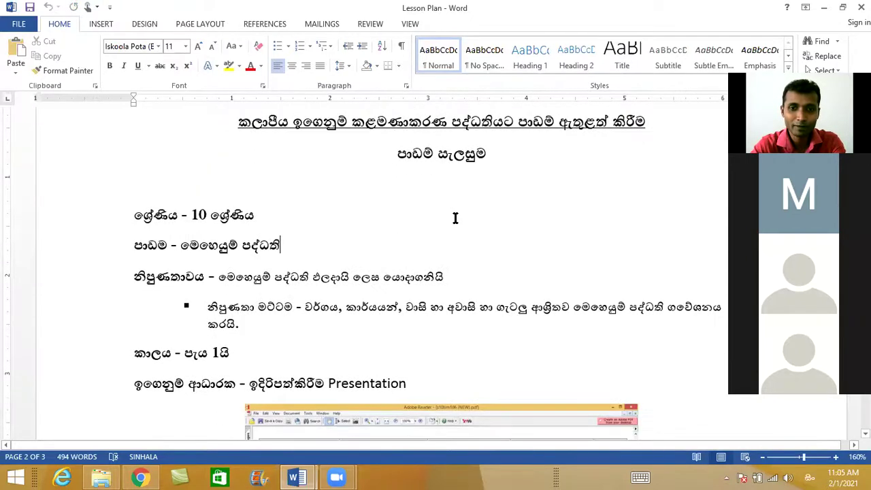
{"action": "left_click_drag", "start_coordinate": [464, 277], "coordinate": [234, 269]}
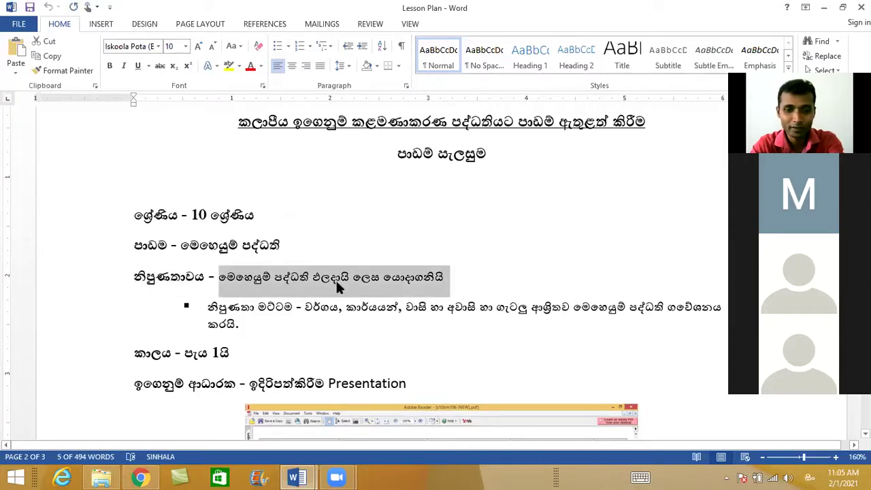
{"action": "right_click", "coordinate": [361, 282]}
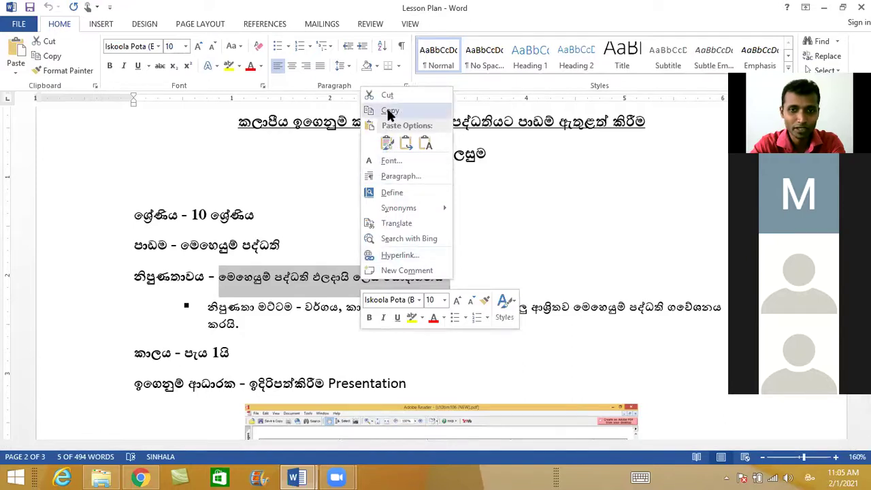
{"action": "left_click", "coordinate": [389, 111]}
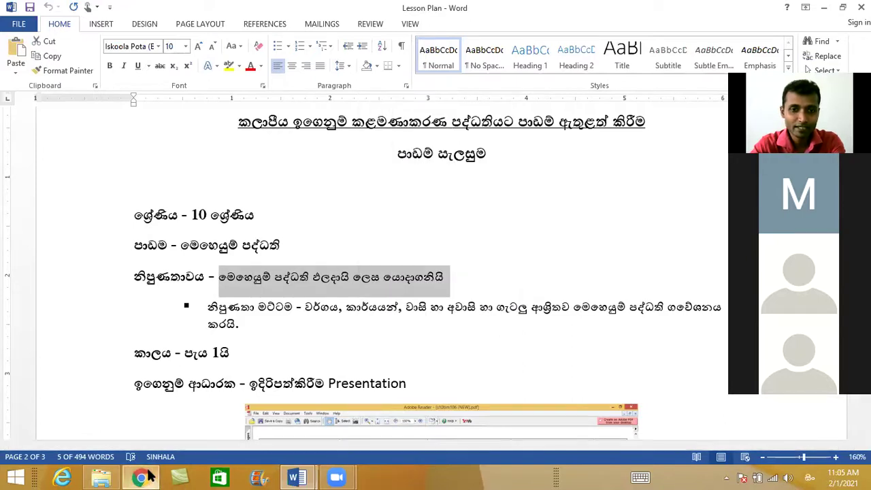
{"action": "left_click", "coordinate": [140, 477]}
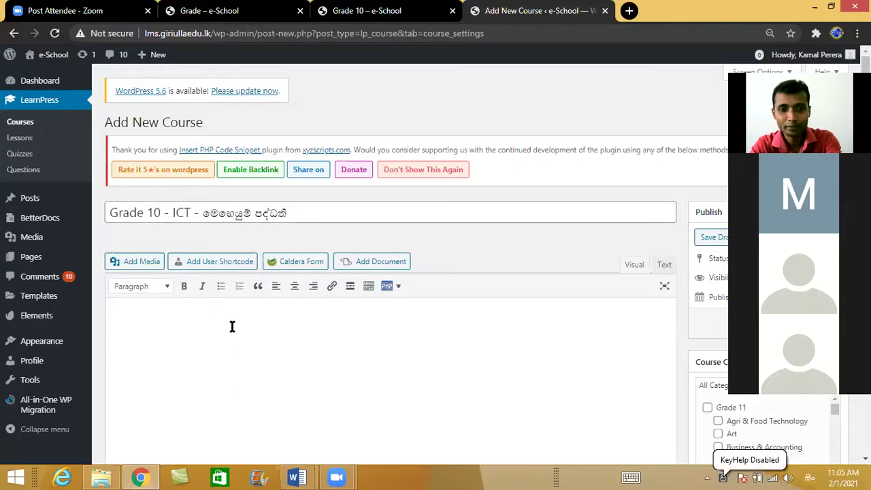
Paste the copied Sinhala competency phrase into the course description editor.
{"action": "key", "text": "ctrl+v"}
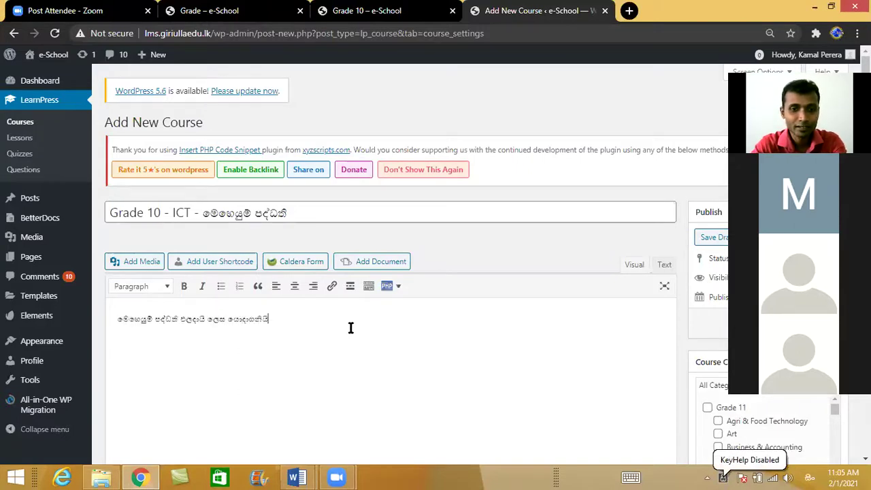
{"action": "scroll", "coordinate": [351, 328], "scroll_direction": "down", "scroll_amount": 1}
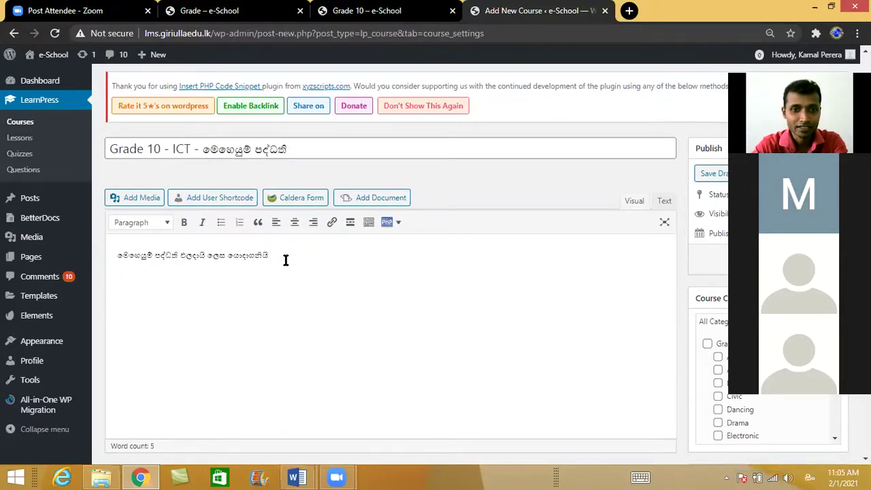
{"action": "scroll", "coordinate": [339, 299], "scroll_direction": "down", "scroll_amount": 2}
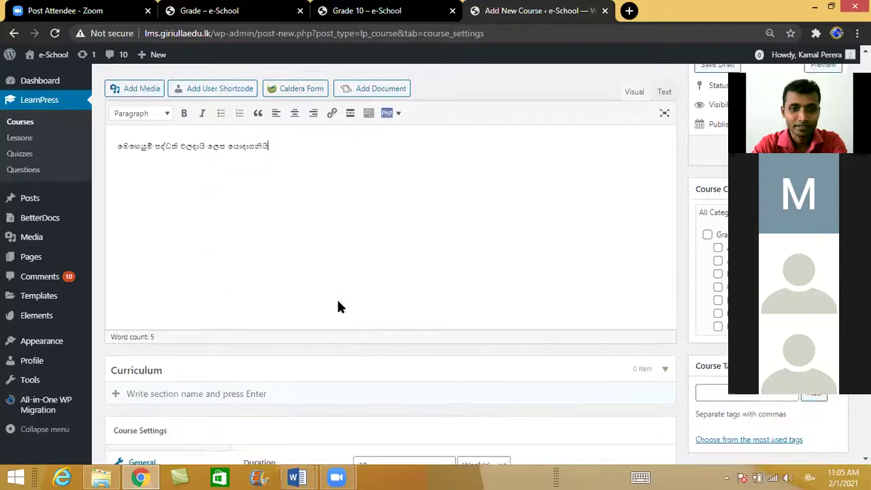
{"action": "scroll", "coordinate": [340, 301], "scroll_direction": "up", "scroll_amount": 1}
{"action": "scroll", "coordinate": [342, 302], "scroll_direction": "up", "scroll_amount": 1}
{"action": "scroll", "coordinate": [343, 302], "scroll_direction": "down", "scroll_amount": 1}
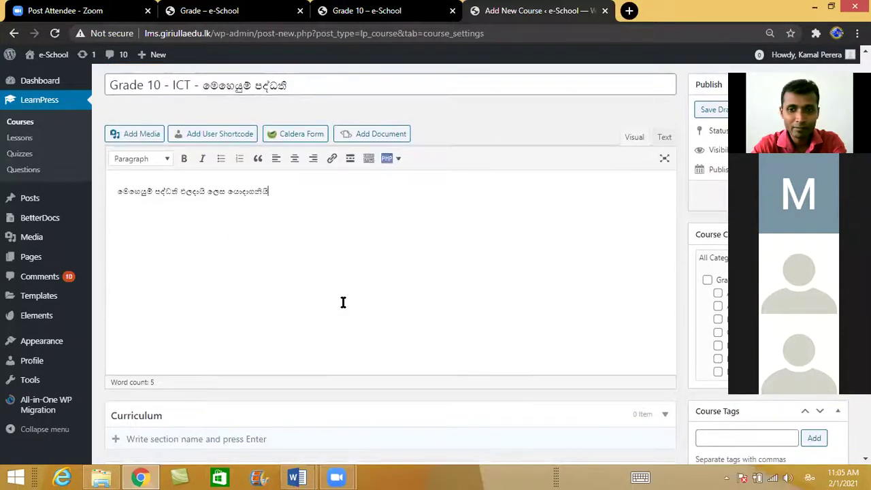
{"action": "scroll", "coordinate": [341, 304], "scroll_direction": "down", "scroll_amount": 1}
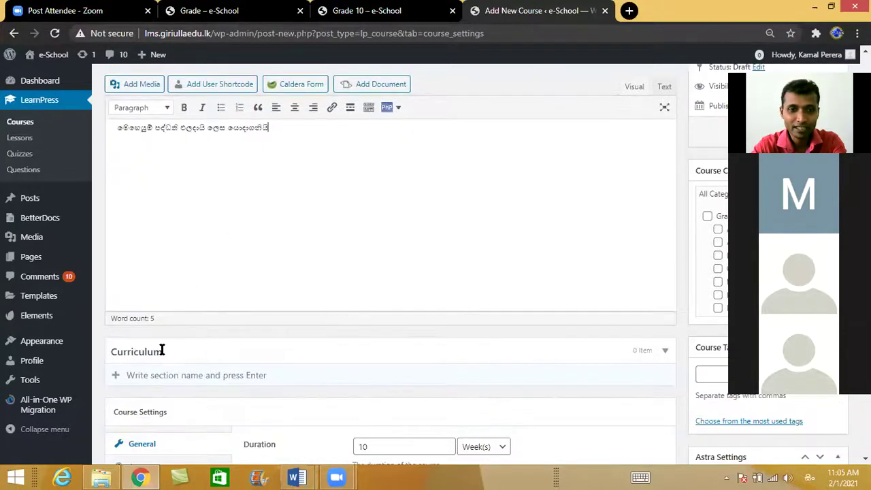
{"action": "scroll", "coordinate": [156, 354], "scroll_direction": "down", "scroll_amount": 1}
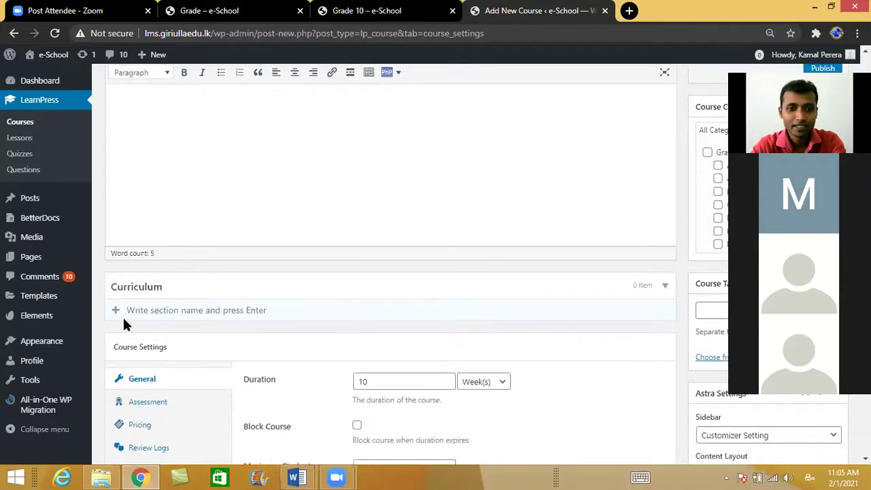
{"action": "scroll", "coordinate": [204, 311], "scroll_direction": "down", "scroll_amount": 1}
{"action": "scroll", "coordinate": [196, 253], "scroll_direction": "down", "scroll_amount": 3}
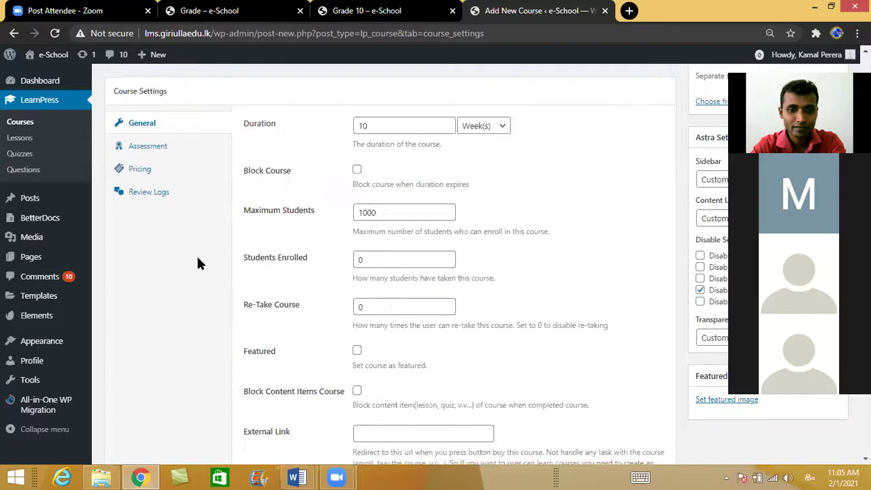
{"action": "scroll", "coordinate": [197, 260], "scroll_direction": "down", "scroll_amount": 5}
{"action": "scroll", "coordinate": [199, 261], "scroll_direction": "up", "scroll_amount": 6}
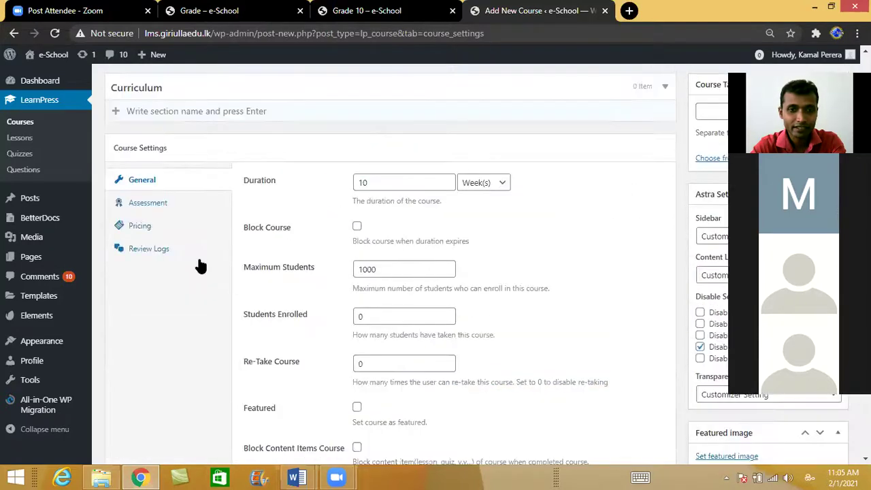
{"action": "scroll", "coordinate": [144, 302], "scroll_direction": "up", "scroll_amount": 3}
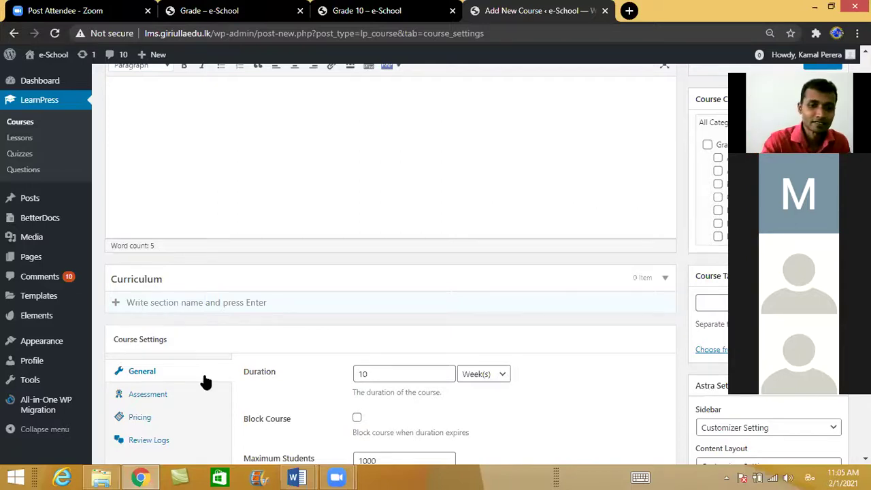
{"action": "mouse_move", "coordinate": [297, 477]}
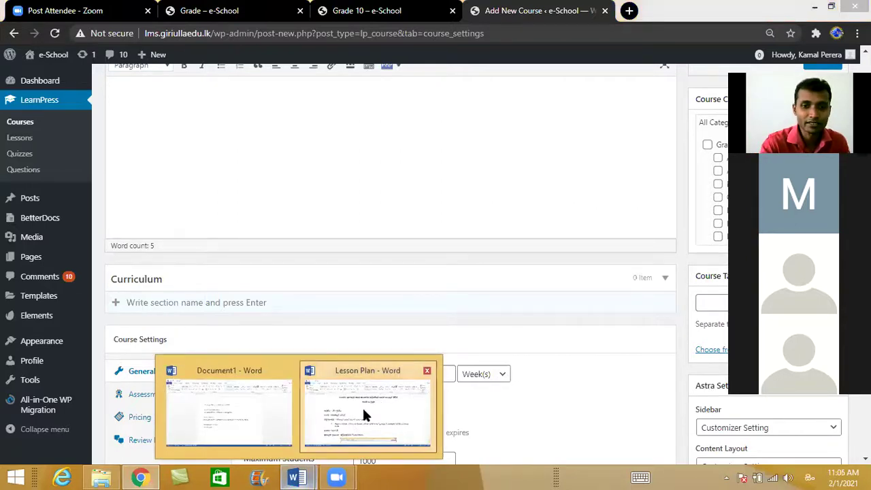
Select rows 1–6 of the content table's third column in the Lesson Plan.
{"action": "left_click", "coordinate": [362, 408]}
{"action": "scroll", "coordinate": [506, 326], "scroll_direction": "down", "scroll_amount": 3}
{"action": "left_click", "coordinate": [508, 324]}
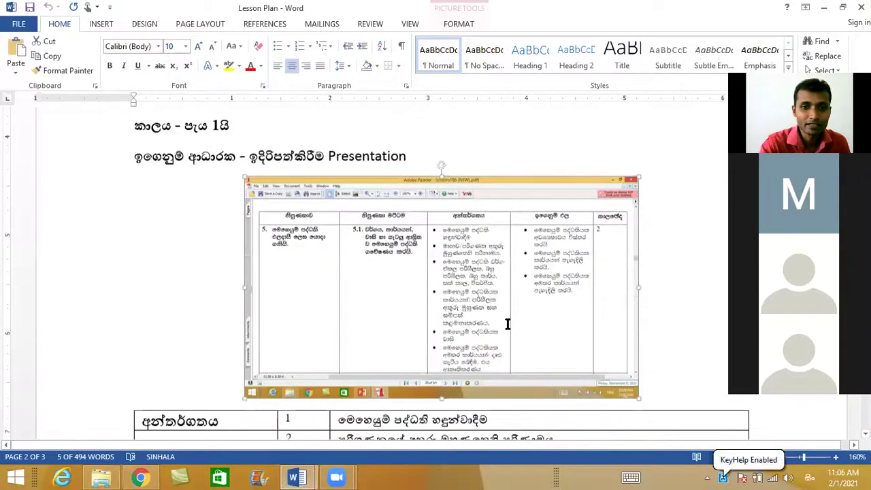
{"action": "scroll", "coordinate": [508, 324], "scroll_direction": "down", "scroll_amount": 4}
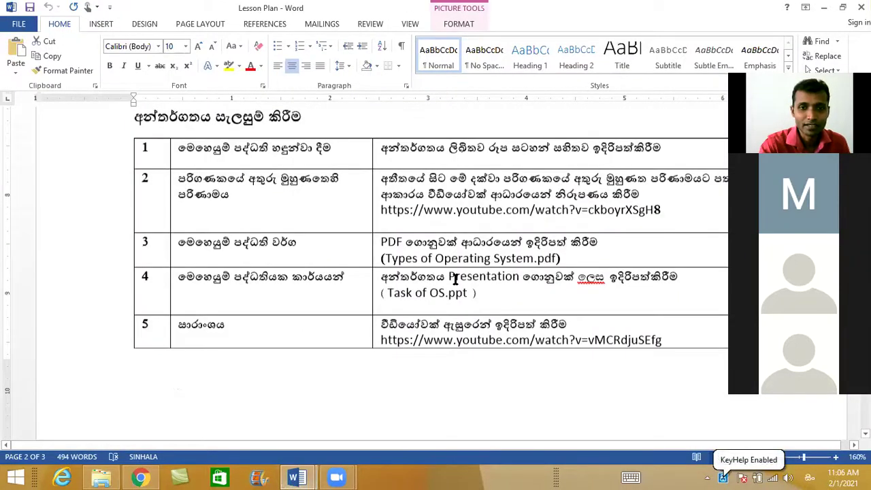
{"action": "scroll", "coordinate": [456, 280], "scroll_direction": "up", "scroll_amount": 3}
{"action": "left_click_drag", "start_coordinate": [338, 217], "coordinate": [404, 312]}
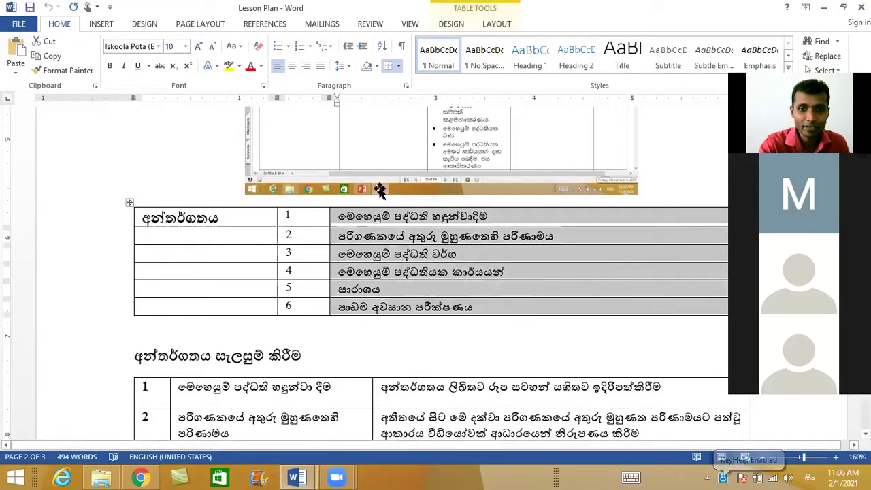
{"action": "scroll", "coordinate": [402, 245], "scroll_direction": "up", "scroll_amount": 1}
{"action": "scroll", "coordinate": [360, 243], "scroll_direction": "up", "scroll_amount": 8}
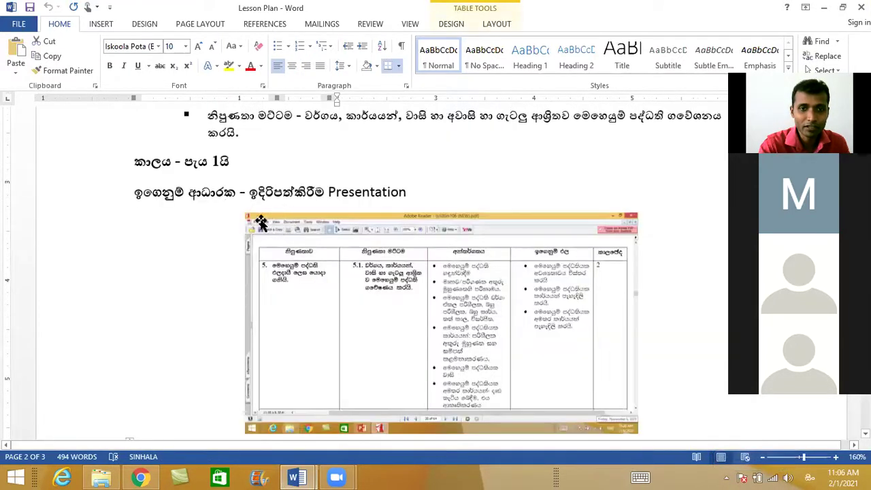
{"action": "scroll", "coordinate": [272, 232], "scroll_direction": "up", "scroll_amount": 3}
{"action": "scroll", "coordinate": [232, 217], "scroll_direction": "up", "scroll_amount": 1}
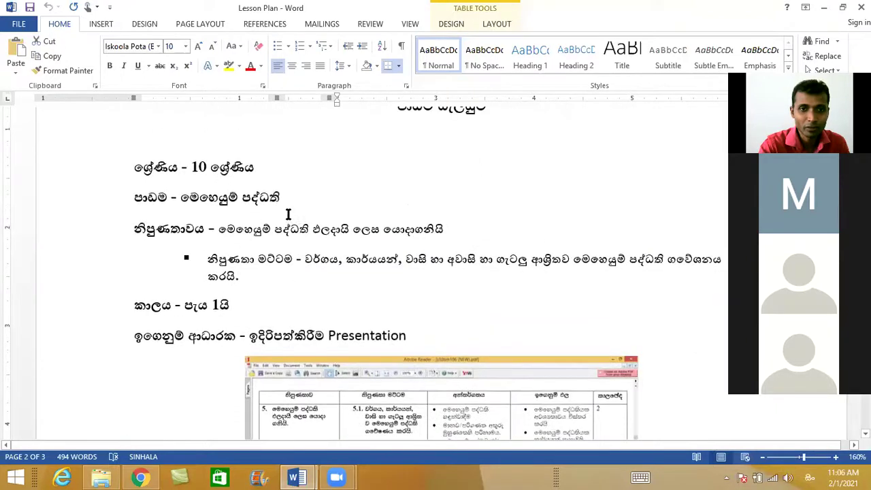
{"action": "scroll", "coordinate": [311, 278], "scroll_direction": "down", "scroll_amount": 11}
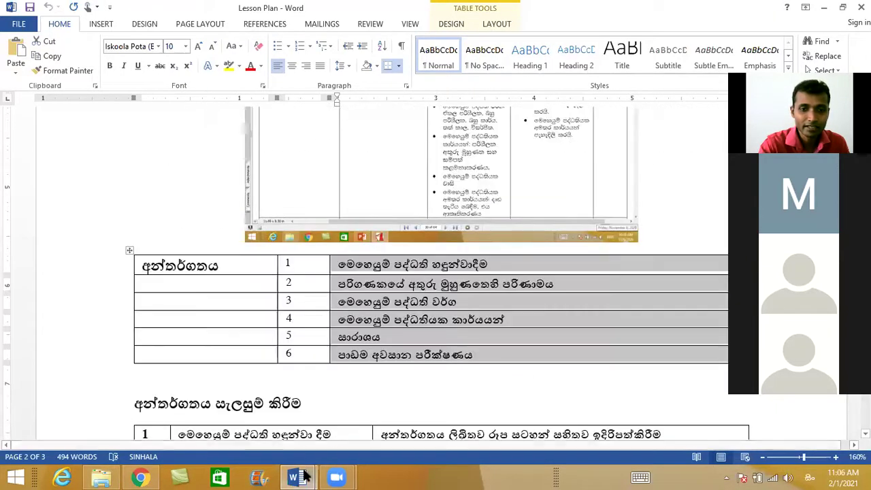
{"action": "left_click", "coordinate": [147, 477]}
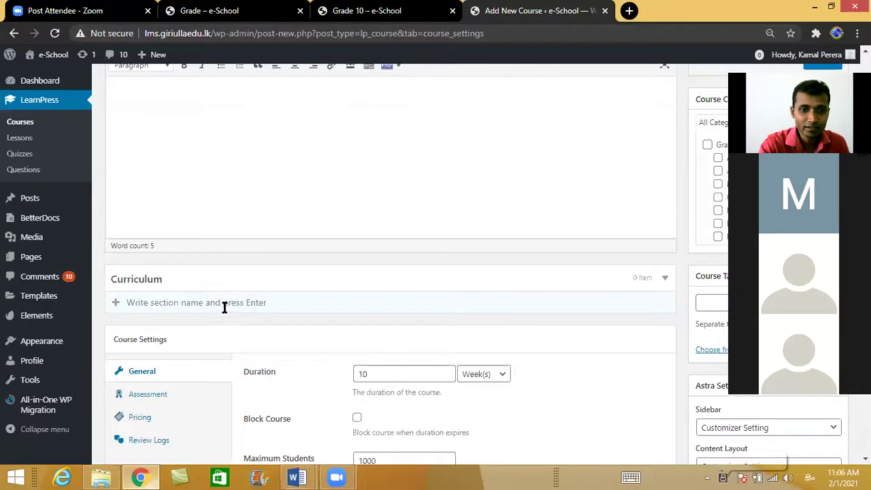
Add a curriculum section named 'මෙහෙයුම් පද්ධති' (Operating System) to the new course.
{"action": "left_click", "coordinate": [340, 304]}
{"action": "type", "text": "මෙ"}
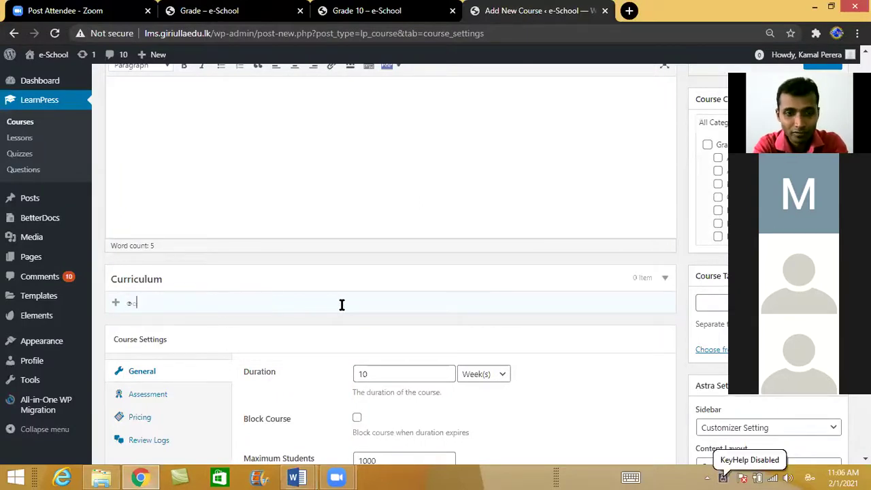
{"action": "type", "text": "මස"}
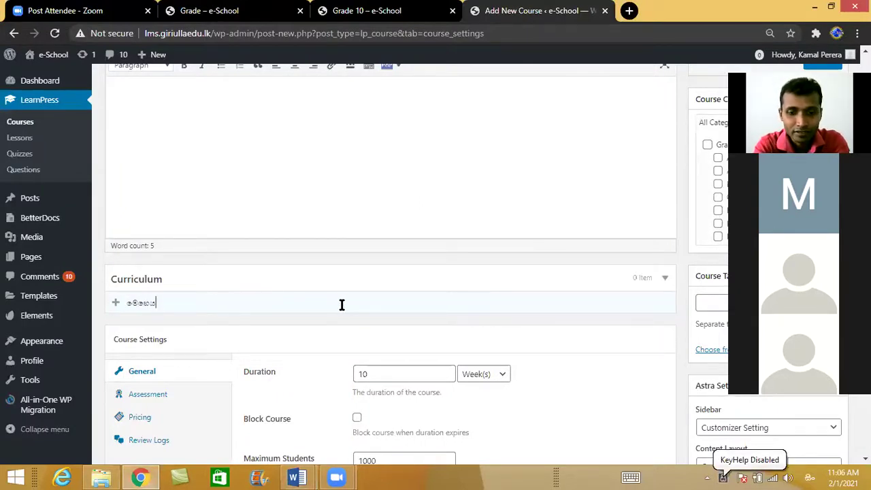
{"action": "type", "text": "ද්"}
{"action": "type", "text": "ති"}
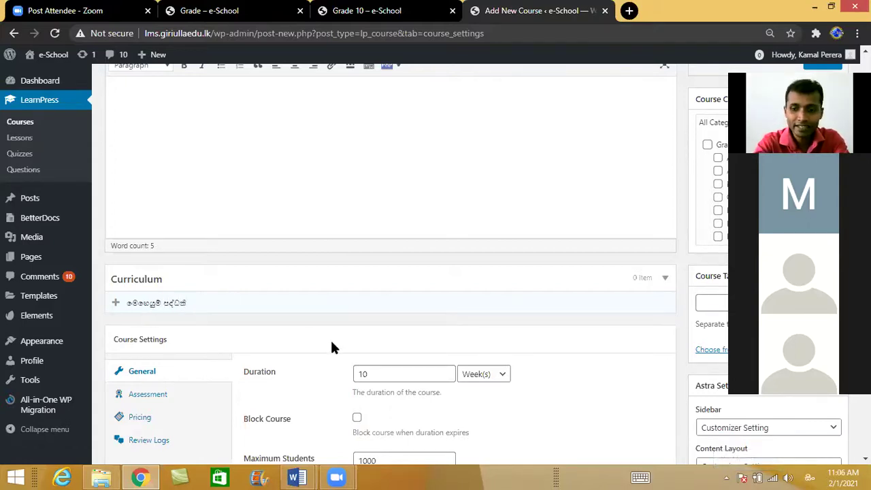
{"action": "key", "text": "Return"}
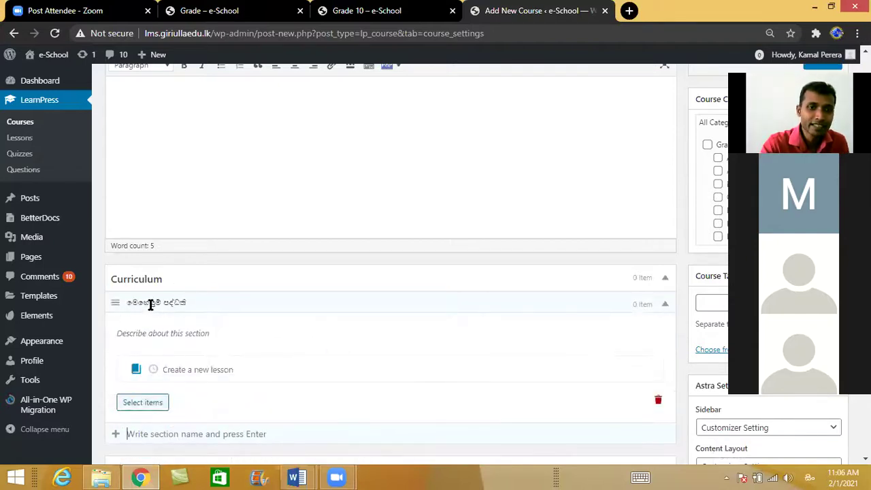
{"action": "scroll", "coordinate": [151, 305], "scroll_direction": "down", "scroll_amount": 2}
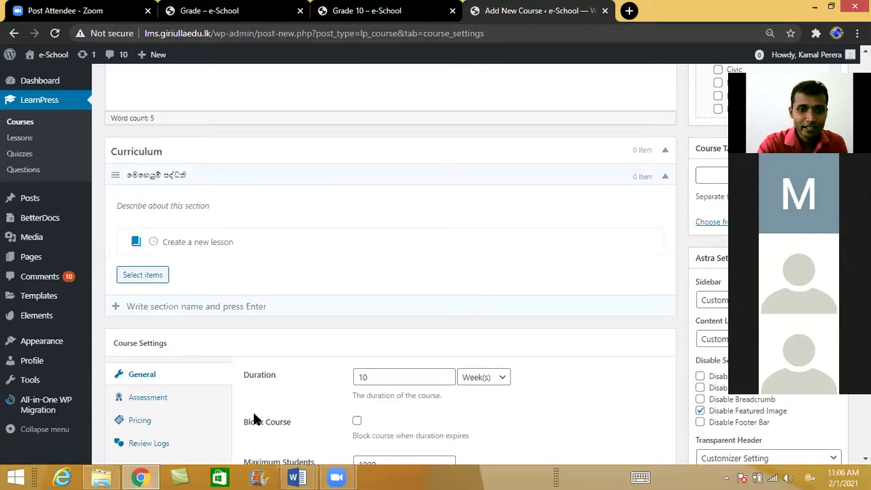
Copy the row 1 lesson title from the Lesson Plan's contents table in Word.
{"action": "mouse_move", "coordinate": [296, 476]}
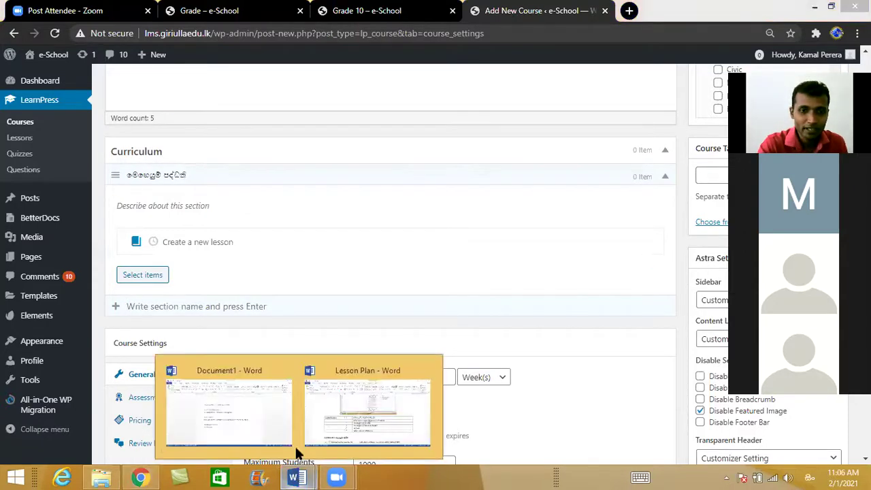
{"action": "left_click", "coordinate": [340, 425]}
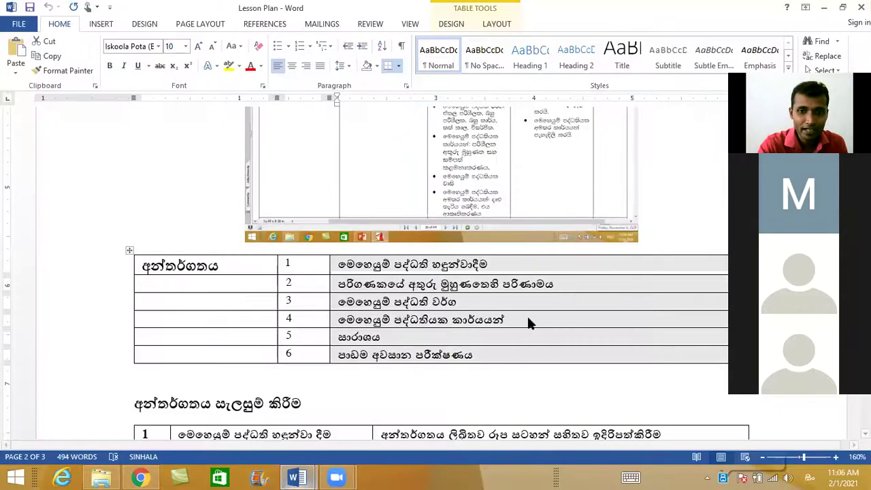
{"action": "left_click", "coordinate": [528, 323]}
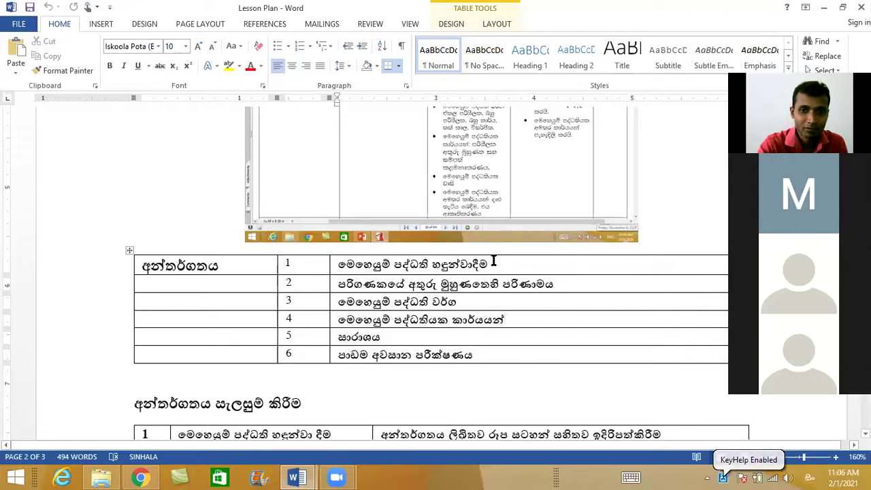
{"action": "left_click_drag", "start_coordinate": [487, 264], "coordinate": [361, 259]}
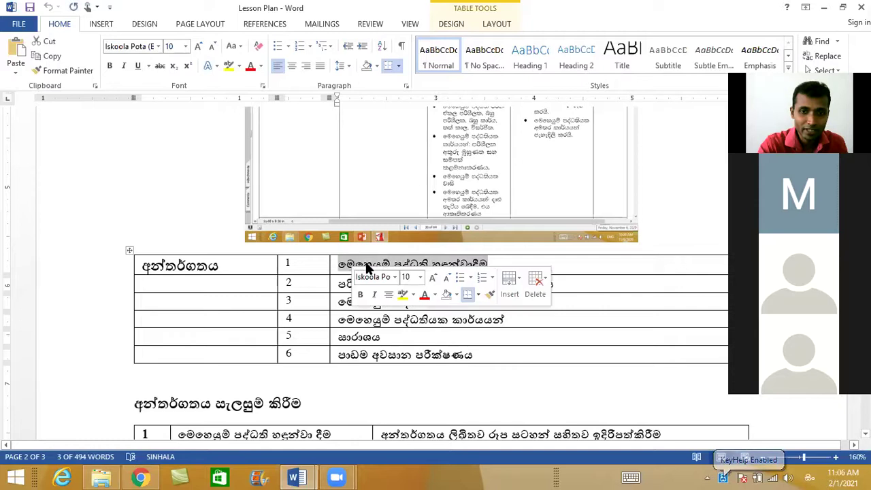
{"action": "right_click", "coordinate": [368, 265]}
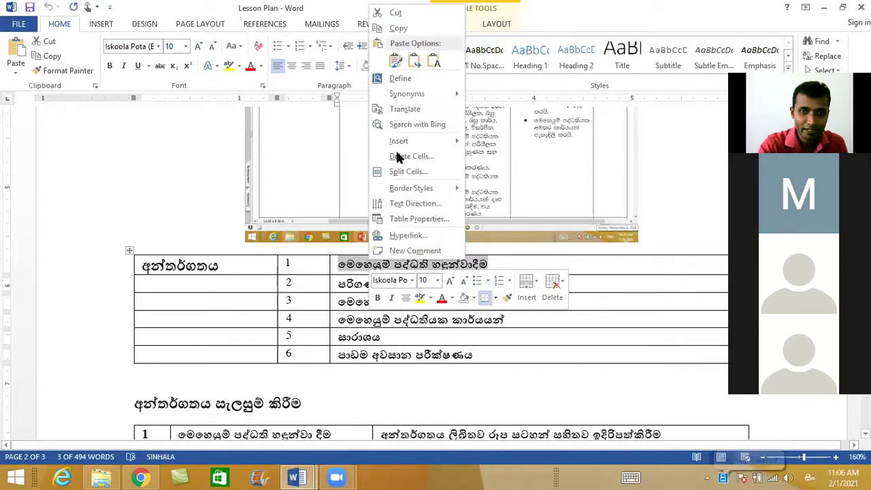
{"action": "left_click", "coordinate": [403, 31]}
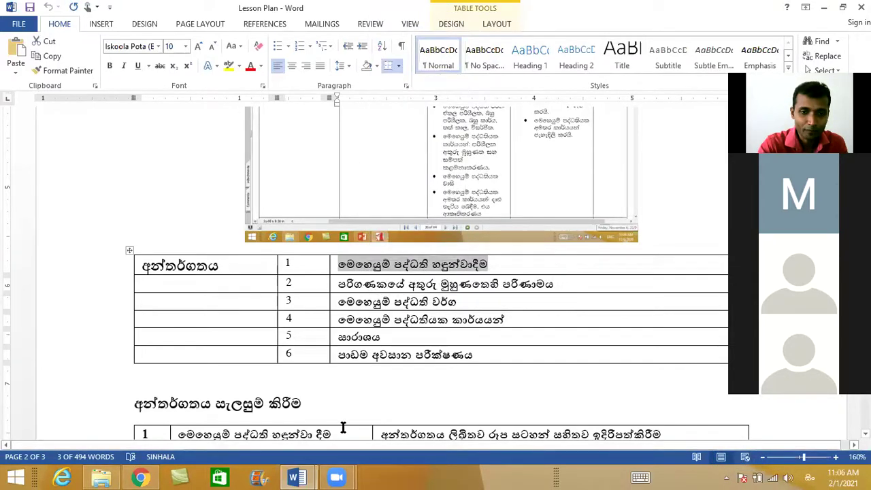
{"action": "left_click", "coordinate": [140, 478]}
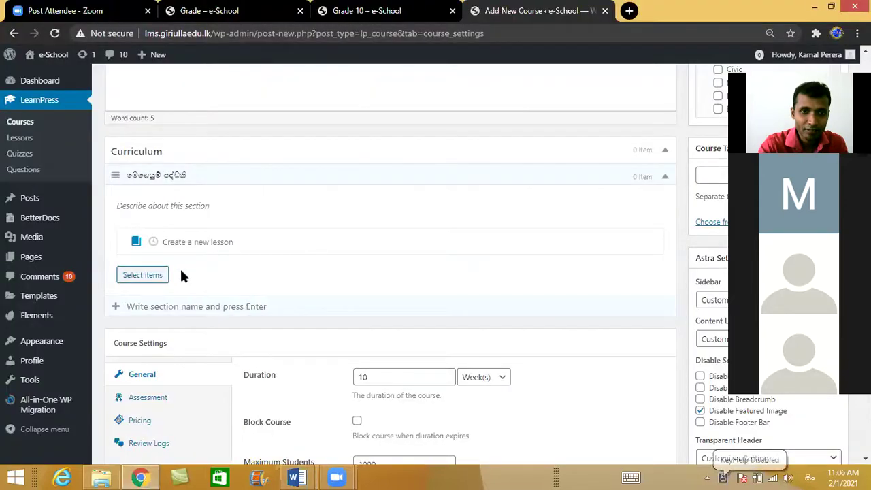
Paste 'මෙහෙයුම් පද්ධති හඳුන්වාදීම' (Introduction to Operating Systems) in as the section's first lesson.
{"action": "right_click", "coordinate": [211, 245]}
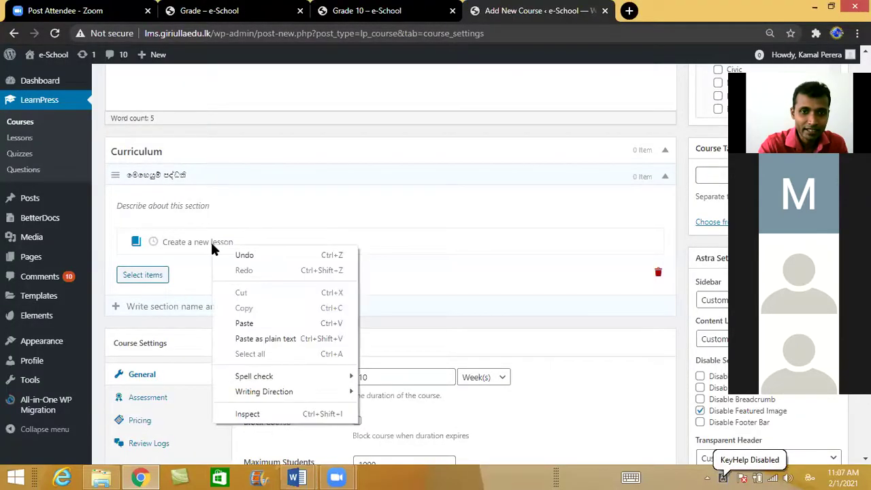
{"action": "left_click", "coordinate": [257, 323]}
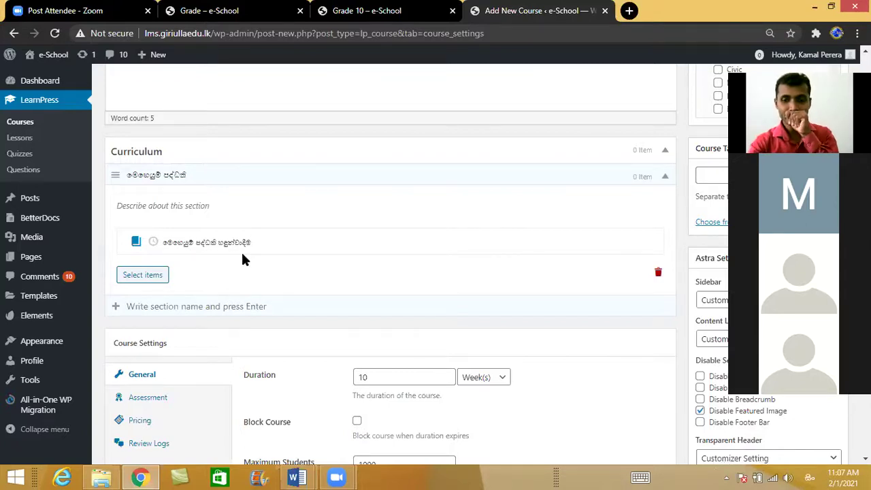
{"action": "key", "text": "Return"}
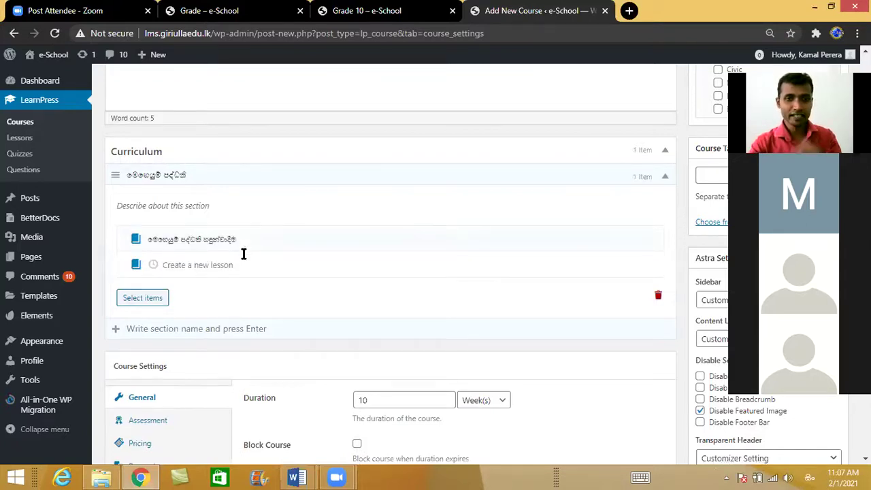
{"action": "left_click", "coordinate": [152, 270]}
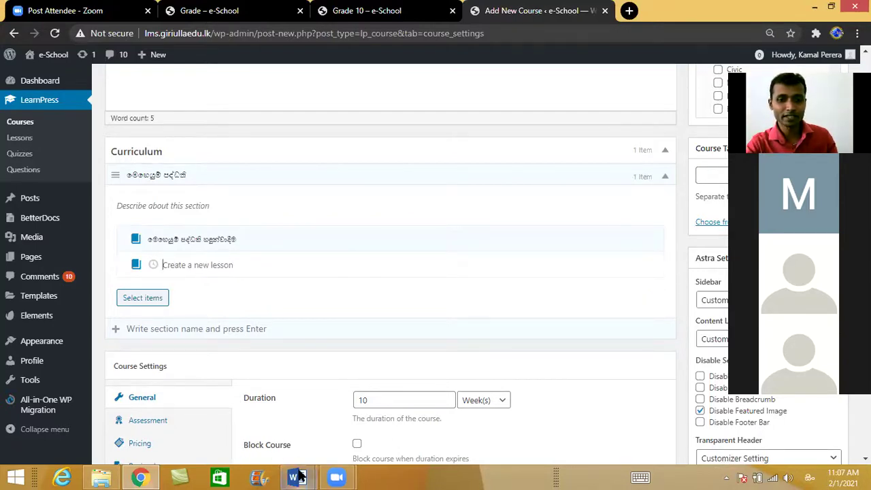
Copy the next lesson title from the Lesson Plan table and add it as the second lesson.
{"action": "mouse_move", "coordinate": [299, 476]}
{"action": "left_click", "coordinate": [343, 417]}
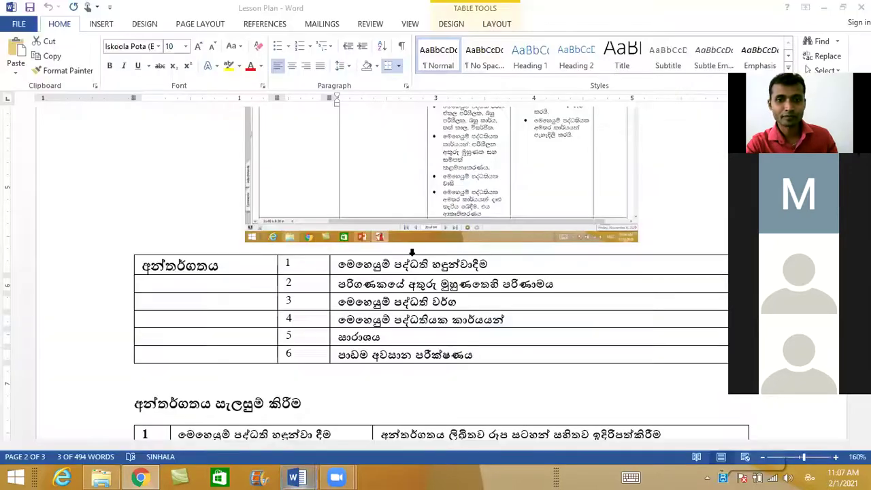
{"action": "left_click_drag", "start_coordinate": [576, 282], "coordinate": [369, 279]}
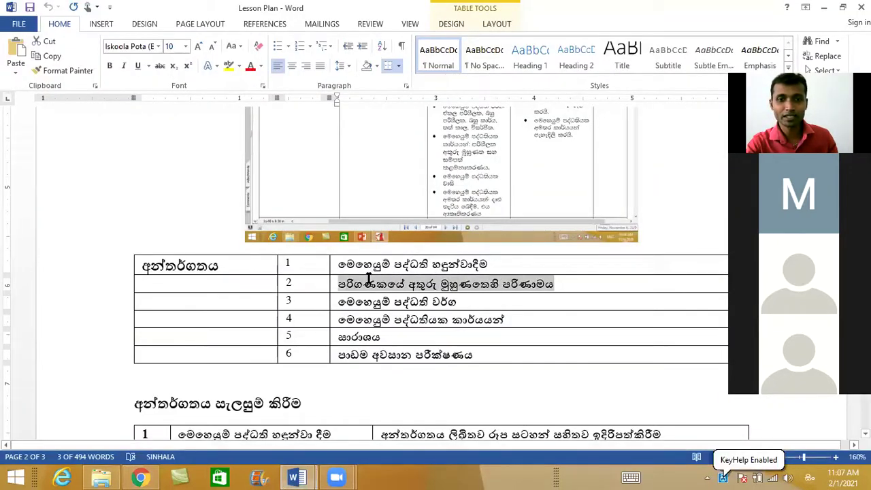
{"action": "right_click", "coordinate": [381, 288]}
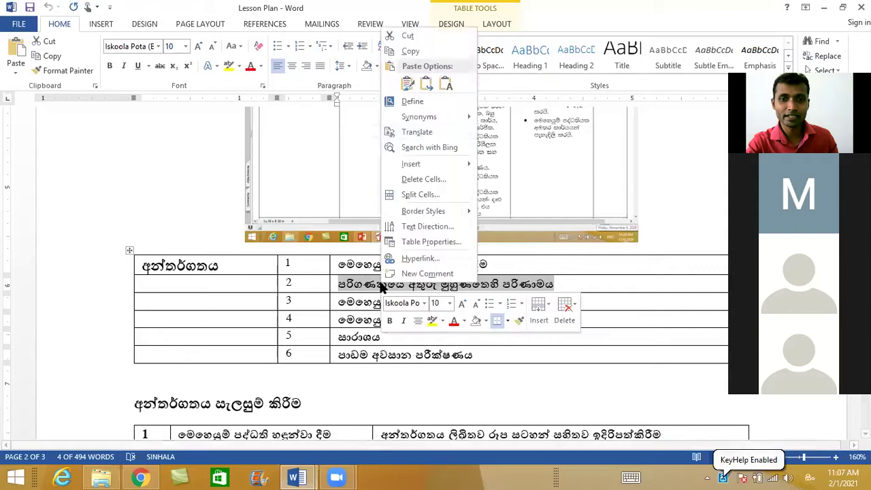
{"action": "left_click", "coordinate": [424, 48]}
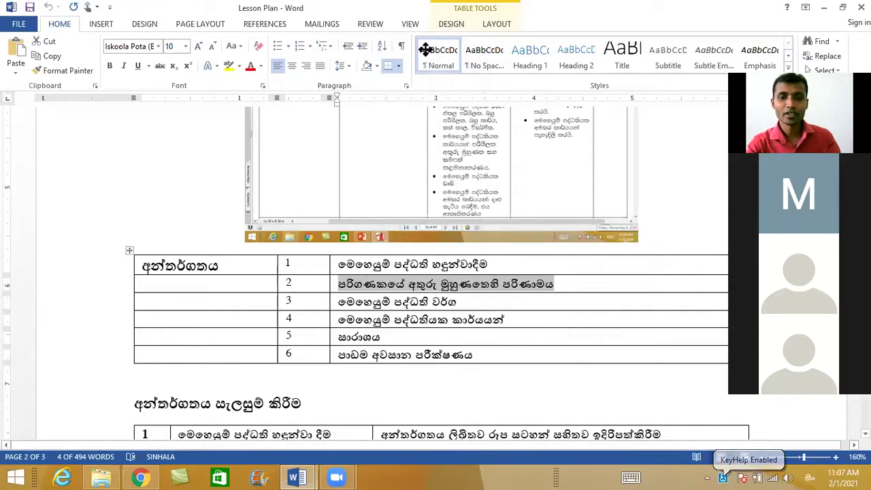
{"action": "left_click", "coordinate": [296, 477]}
{"action": "left_click", "coordinate": [360, 414]}
{"action": "left_click", "coordinate": [141, 477]}
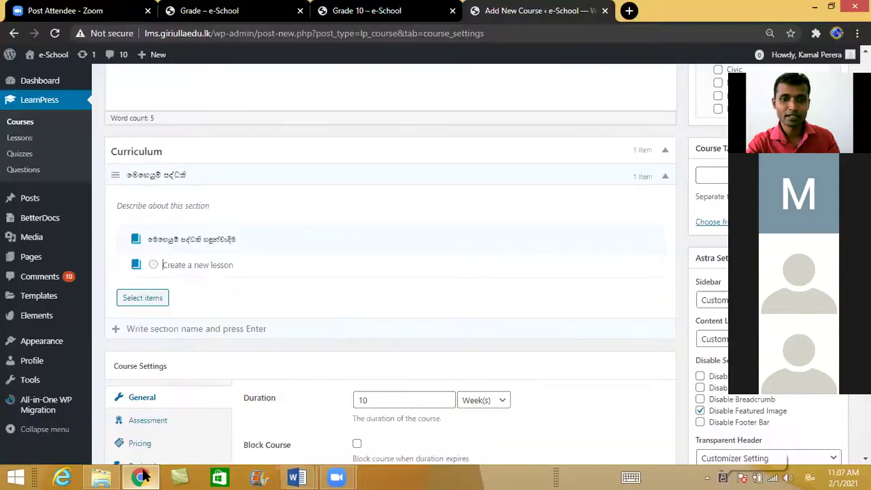
{"action": "right_click", "coordinate": [205, 266]}
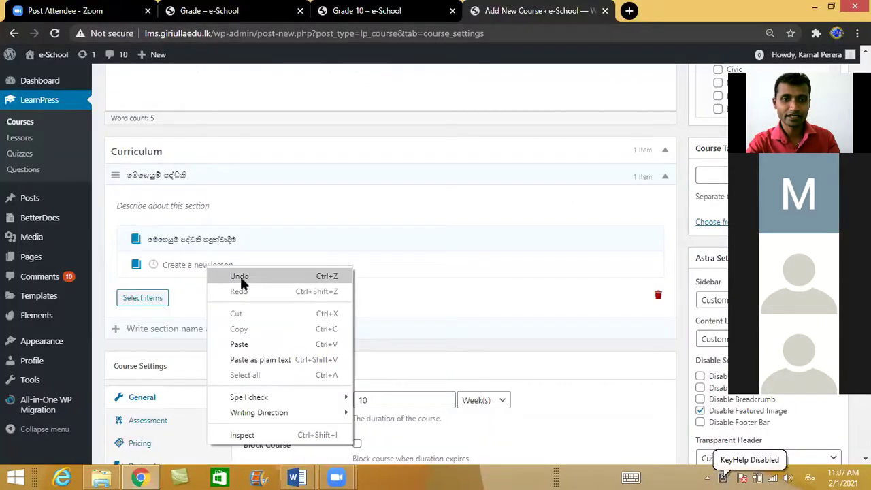
{"action": "left_click", "coordinate": [248, 339]}
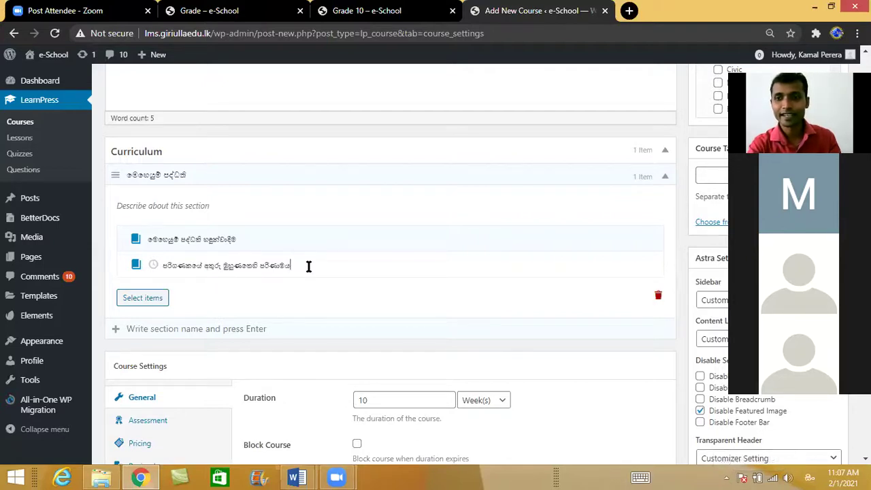
{"action": "key", "text": "Return"}
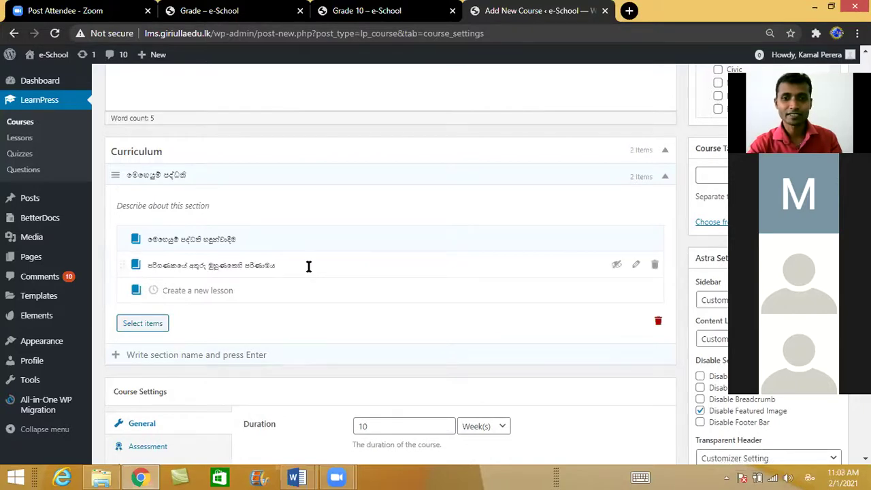
Copy the following table topic and add it as the third lesson.
{"action": "mouse_move", "coordinate": [298, 477]}
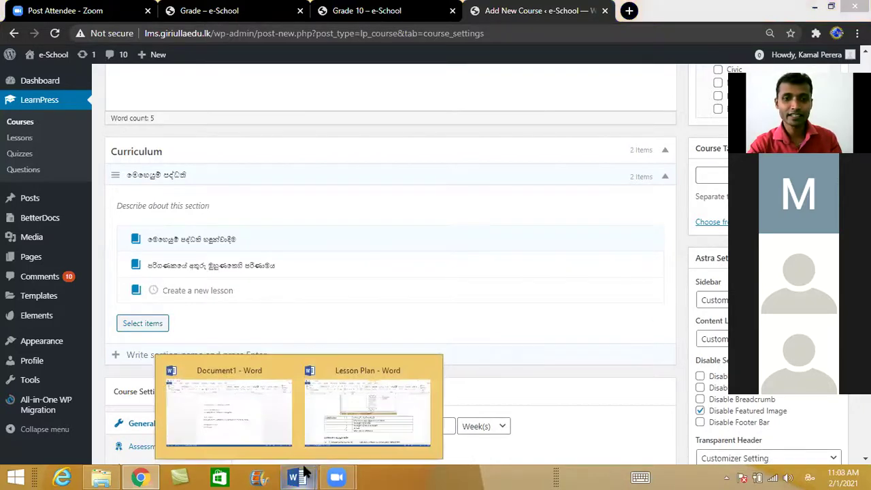
{"action": "left_click", "coordinate": [366, 422]}
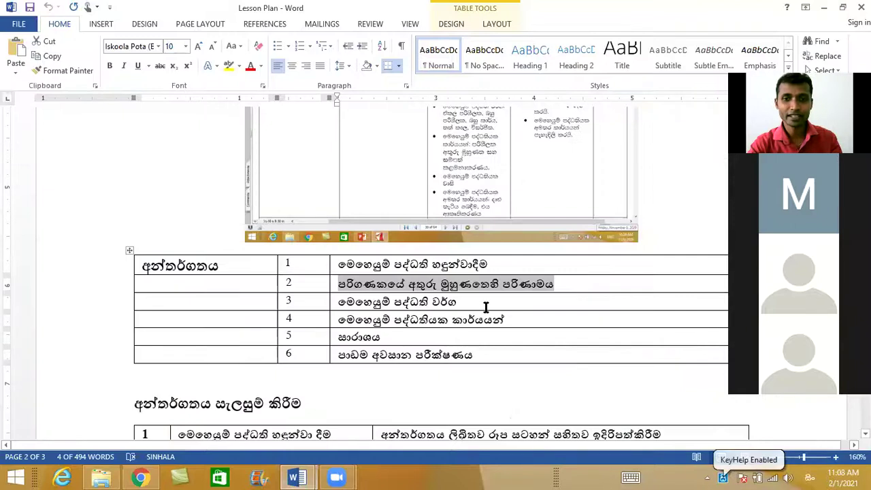
{"action": "left_click", "coordinate": [516, 300]}
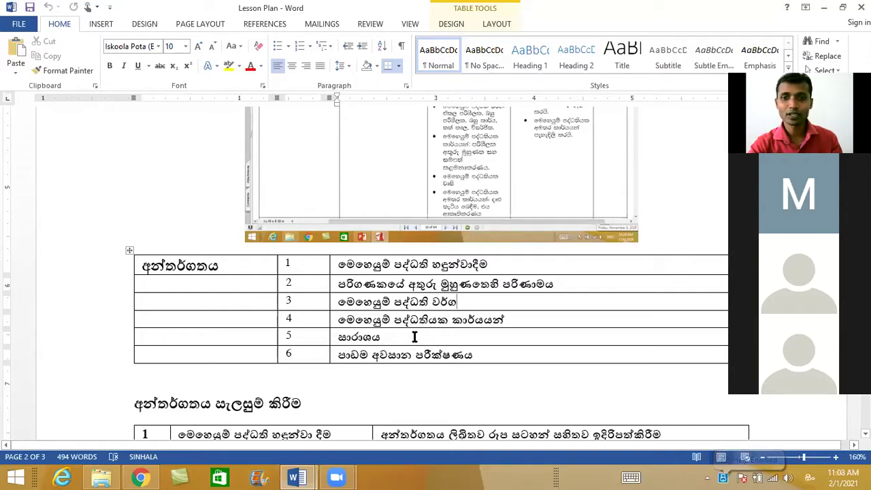
{"action": "left_click_drag", "start_coordinate": [477, 301], "coordinate": [341, 301]}
{"action": "key", "text": "ctrl+c"}
{"action": "right_click", "coordinate": [360, 301]}
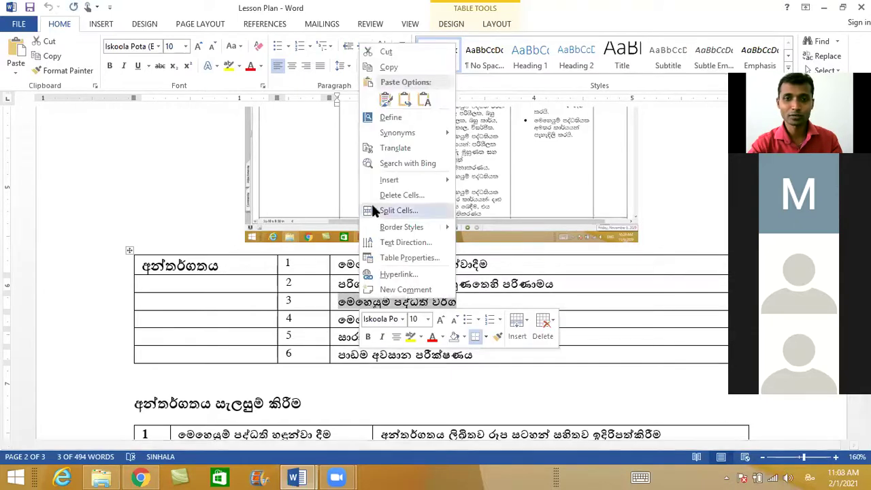
{"action": "left_click", "coordinate": [393, 64]}
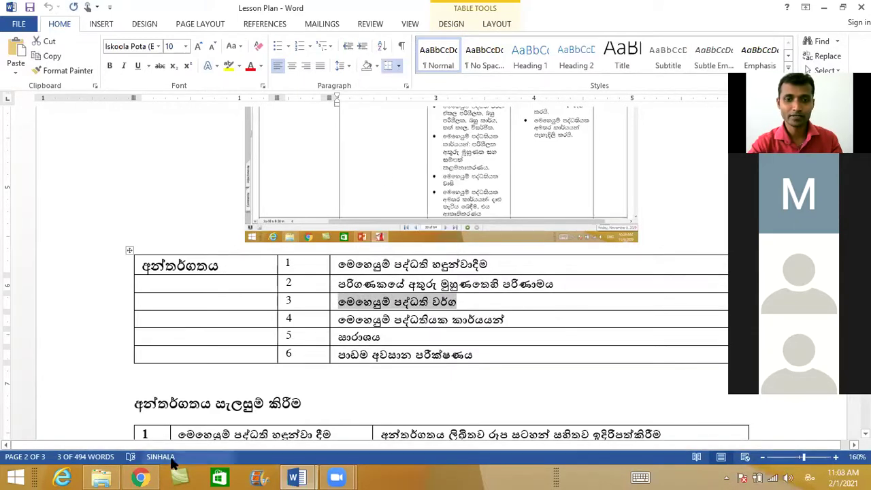
{"action": "left_click", "coordinate": [146, 476]}
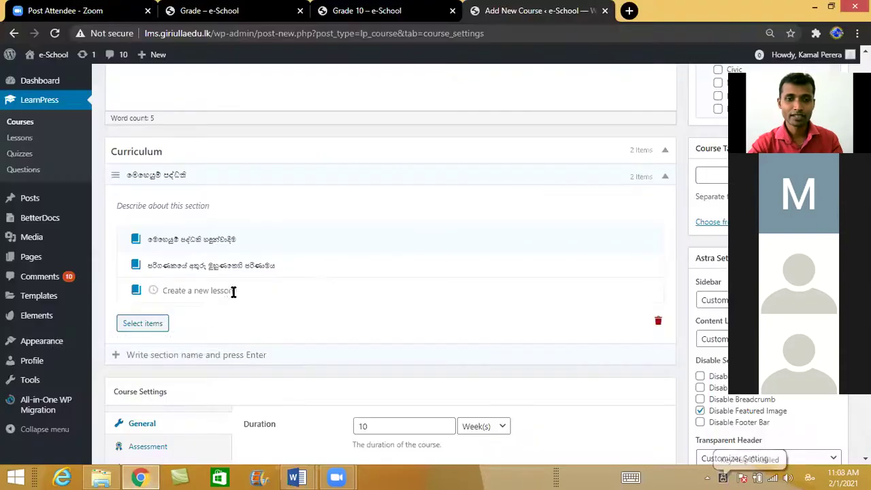
{"action": "left_click", "coordinate": [237, 290]}
{"action": "key", "text": "ctrl+v"}
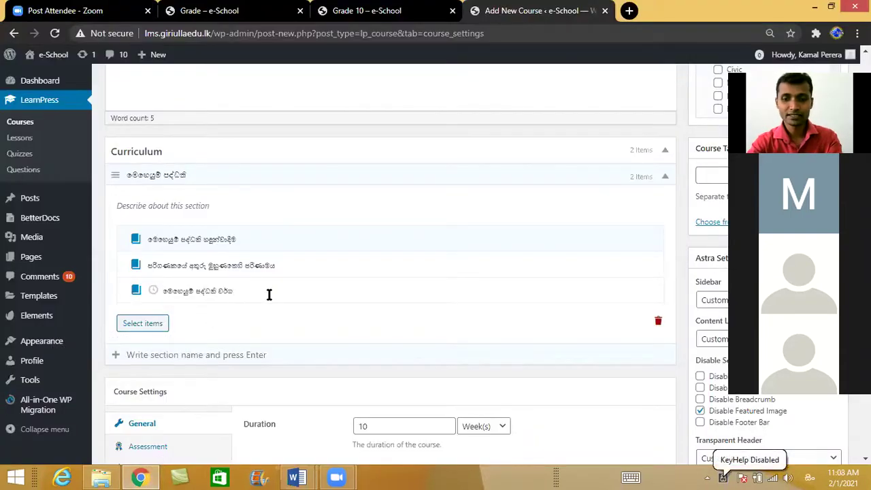
{"action": "key", "text": "Return"}
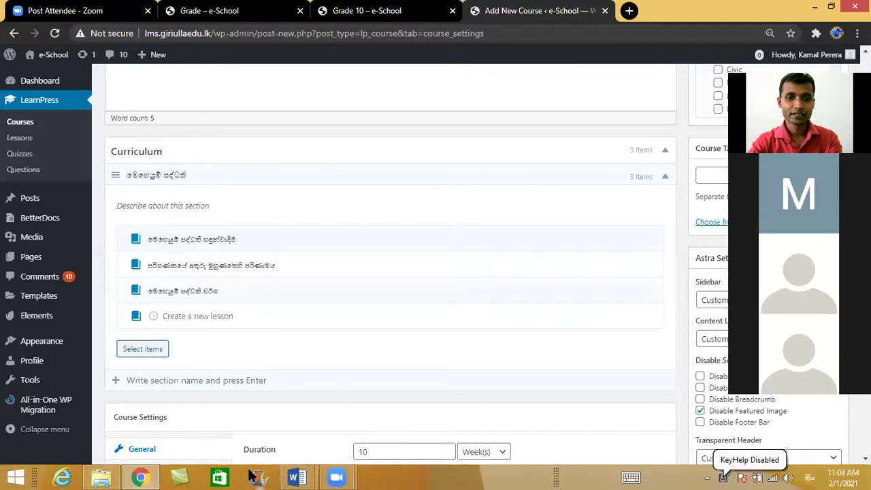
Add the row 4 topic from the Lesson Plan table as the fourth lesson.
{"action": "mouse_move", "coordinate": [296, 476]}
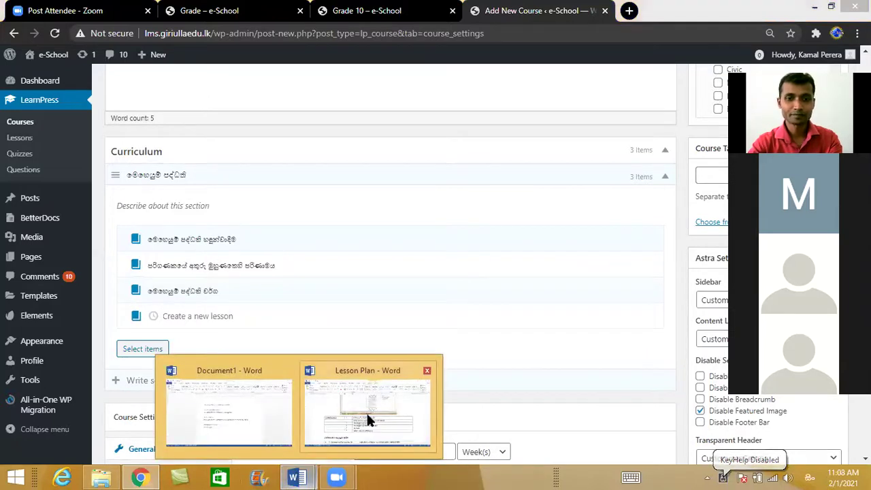
{"action": "left_click", "coordinate": [367, 414]}
{"action": "left_click_drag", "start_coordinate": [509, 320], "coordinate": [339, 320]}
{"action": "key", "text": "ctrl+c"}
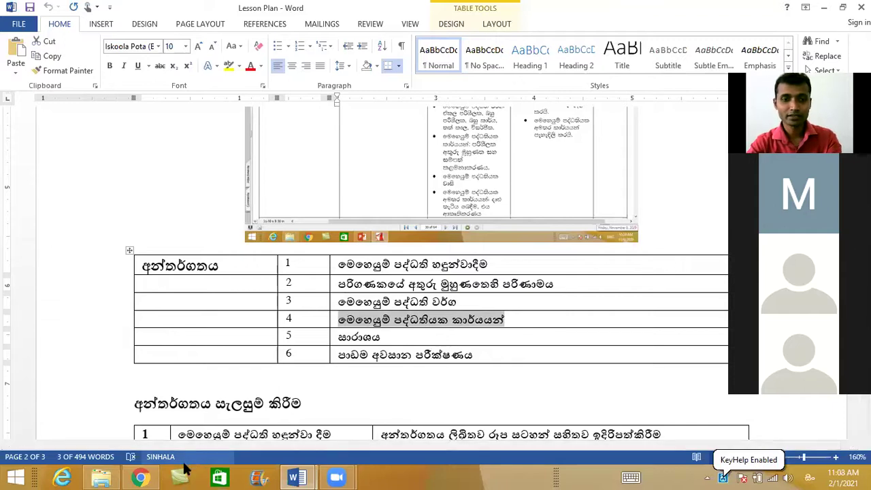
{"action": "left_click", "coordinate": [153, 476]}
{"action": "left_click", "coordinate": [245, 313]}
{"action": "key", "text": "ctrl+v"}
{"action": "key", "text": "Return"}
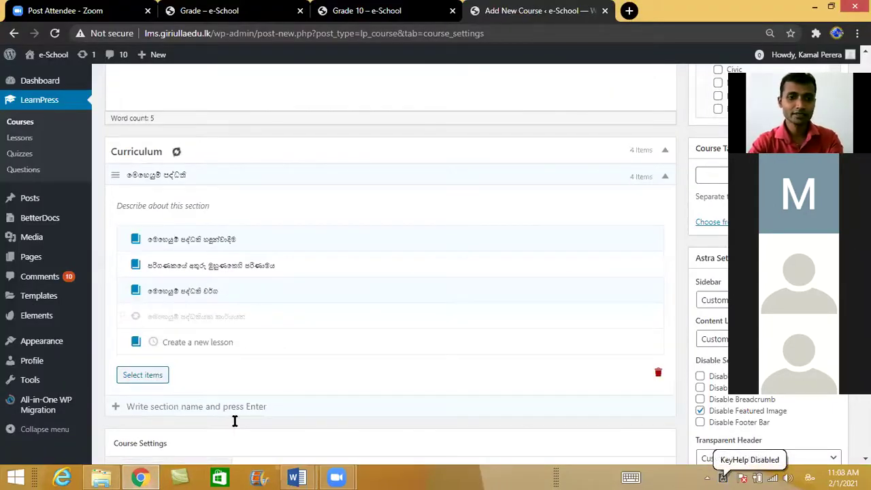
Add the row 5 topic 'සාරාංශය' (Summary) as the fifth lesson.
{"action": "mouse_move", "coordinate": [296, 476]}
{"action": "left_click", "coordinate": [385, 380]}
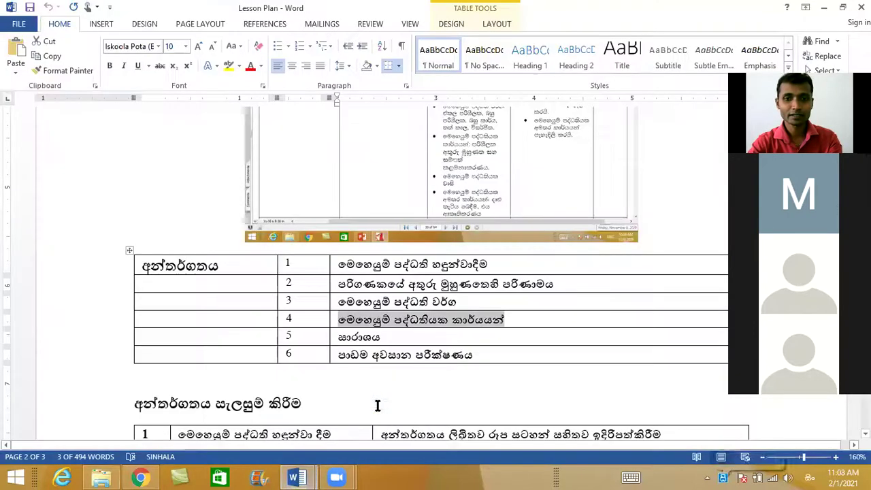
{"action": "left_click_drag", "start_coordinate": [395, 336], "coordinate": [339, 337]}
{"action": "key", "text": "ctrl+c"}
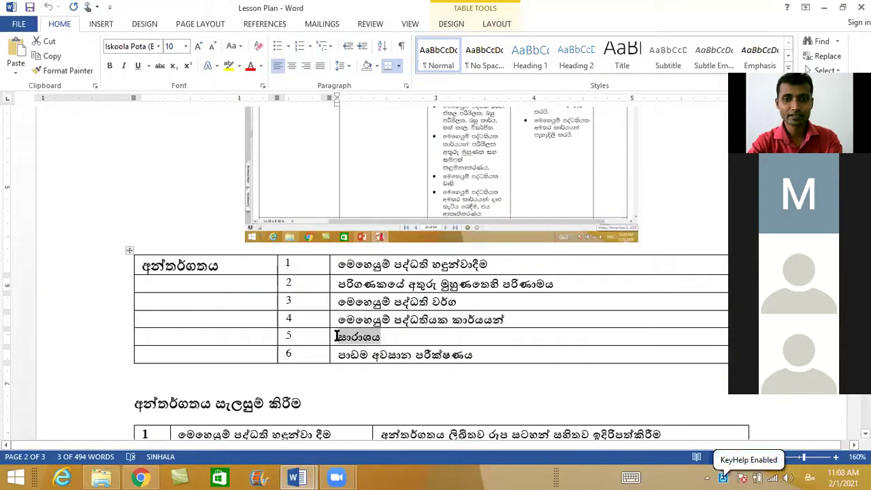
{"action": "left_click", "coordinate": [139, 476]}
{"action": "key", "text": "ctrl+v"}
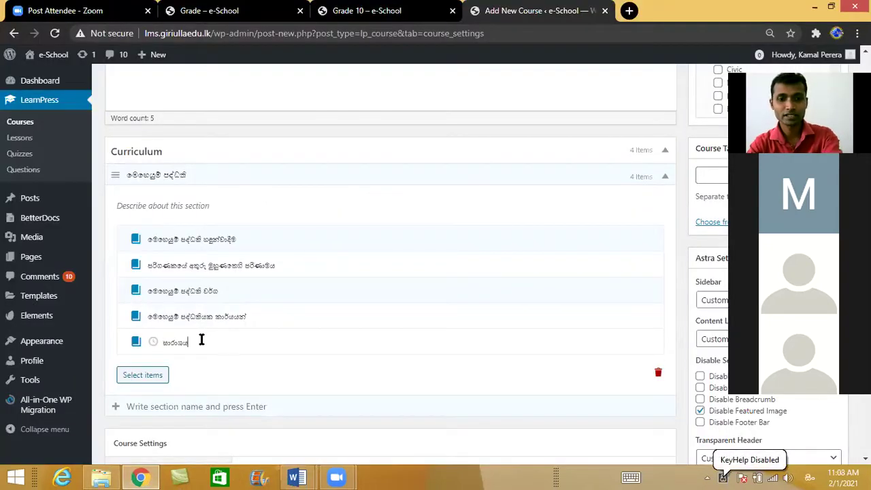
{"action": "key", "text": "Return"}
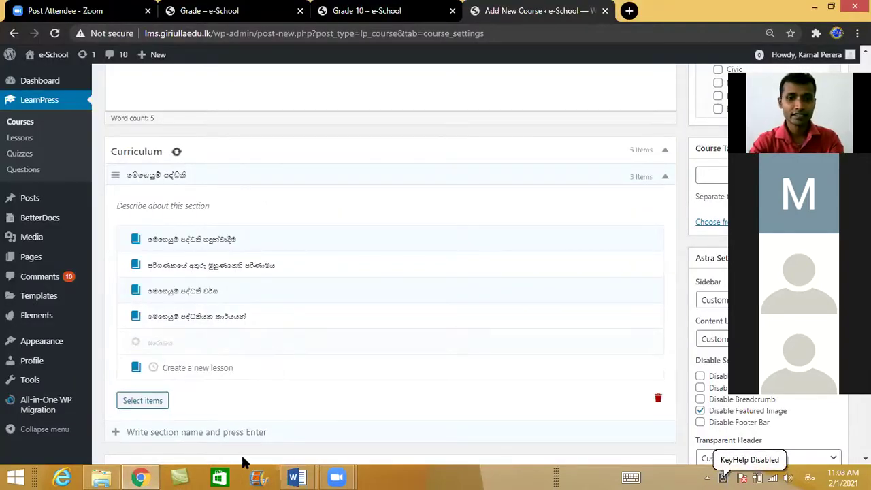
Add the row 6 final exam topic 'පාඩම අවසාන පරීක්ෂණය' as the sixth lesson.
{"action": "mouse_move", "coordinate": [298, 476]}
{"action": "left_click", "coordinate": [371, 408]}
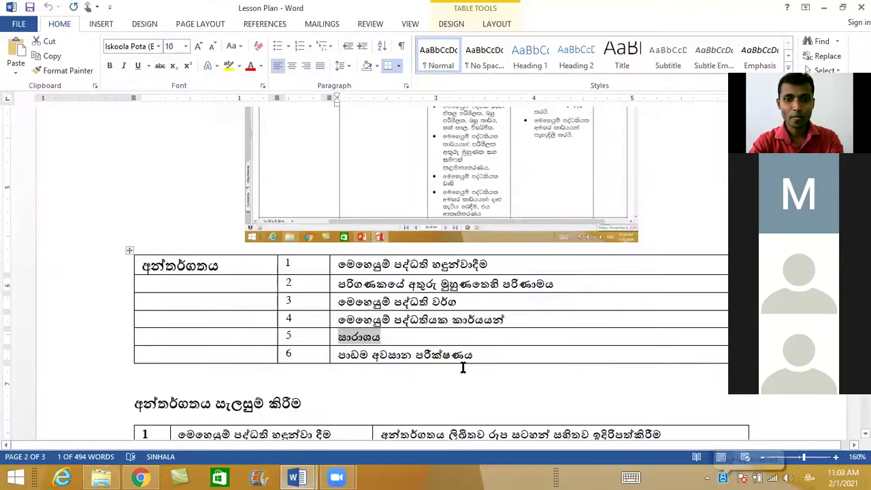
{"action": "left_click_drag", "start_coordinate": [481, 355], "coordinate": [331, 355]}
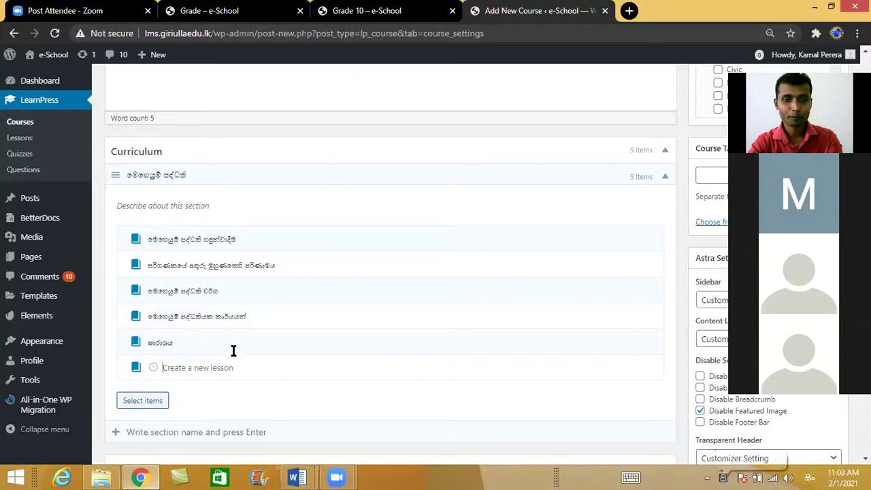
{"action": "left_click", "coordinate": [139, 476]}
{"action": "left_click", "coordinate": [201, 369]}
{"action": "key", "text": "ctrl+v"}
{"action": "key", "text": "Return"}
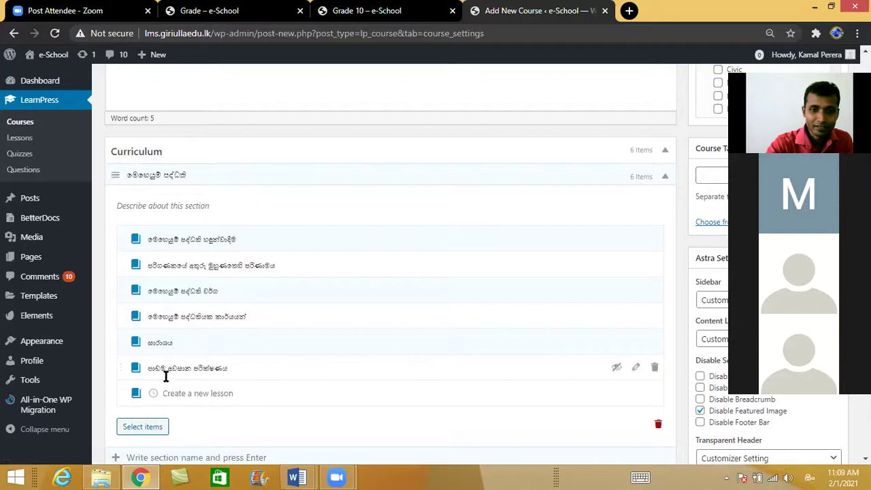
Remove the final exam lesson from the course and set the new item type to Quiz.
{"action": "left_click", "coordinate": [655, 369]}
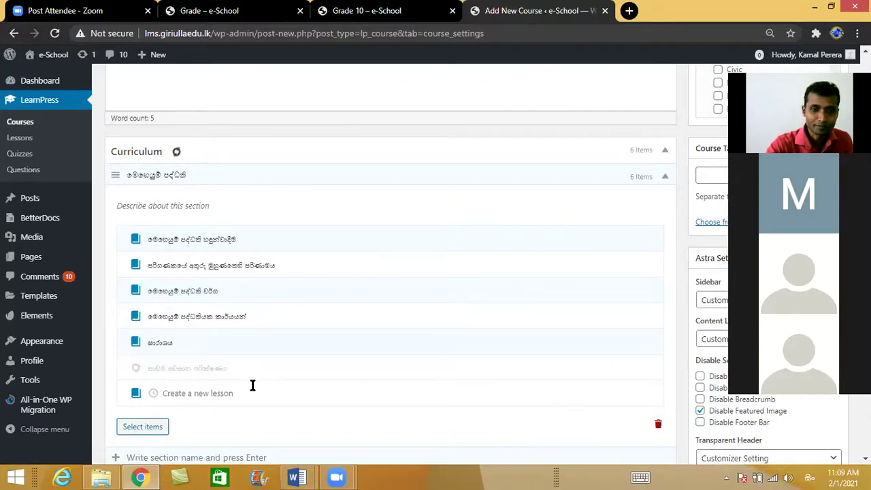
{"action": "left_click", "coordinate": [181, 368]}
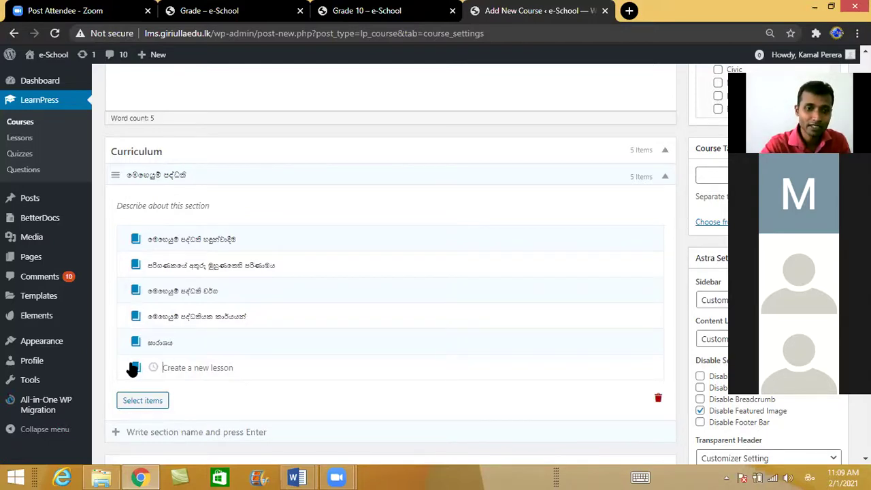
{"action": "left_click", "coordinate": [157, 368]}
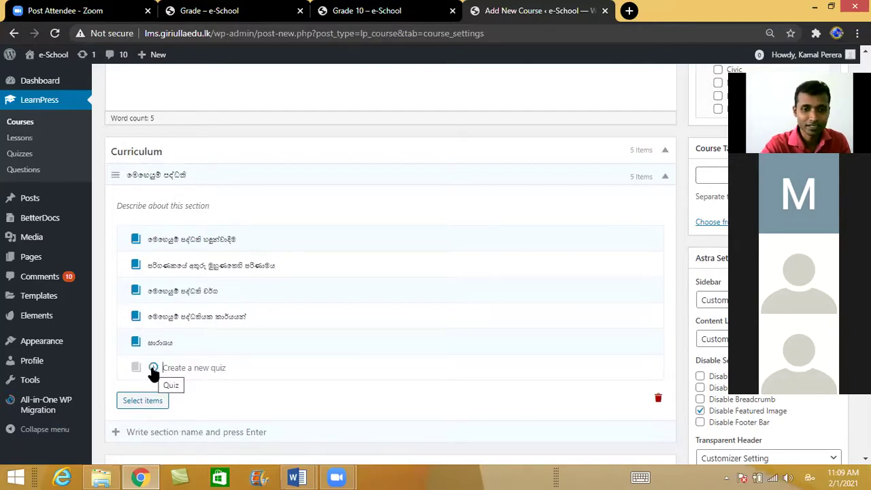
Add 'පාඩම අවසාන පරීක්ෂණය' (lesson-end test) as a quiz, using the title copied from Word.
{"action": "mouse_move", "coordinate": [298, 476]}
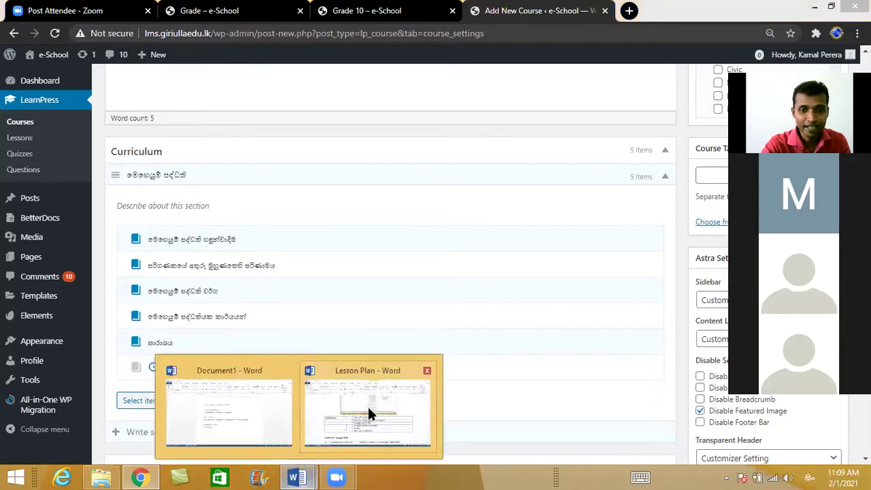
{"action": "left_click", "coordinate": [368, 413]}
{"action": "right_click", "coordinate": [452, 357]}
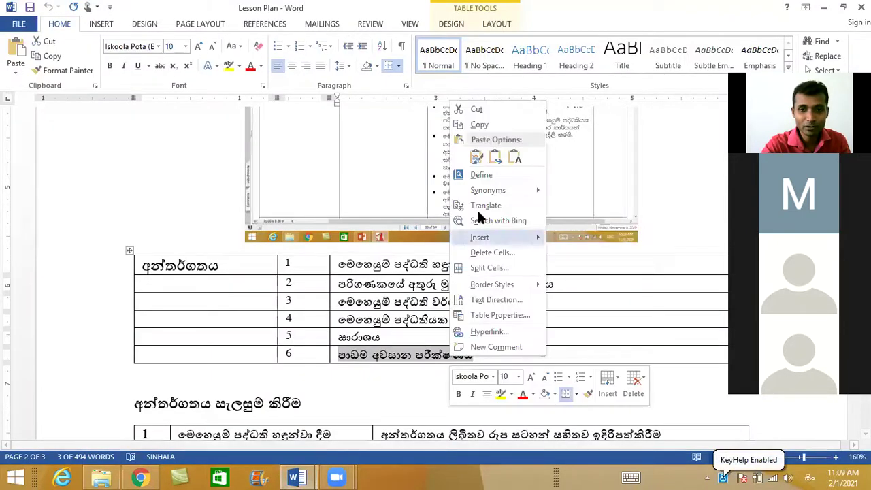
{"action": "left_click", "coordinate": [479, 124]}
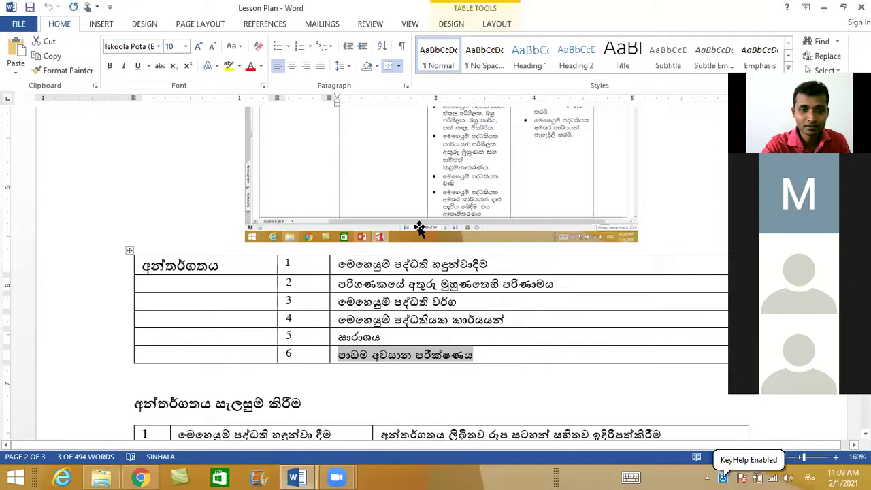
{"action": "left_click", "coordinate": [143, 476]}
{"action": "right_click", "coordinate": [258, 370]}
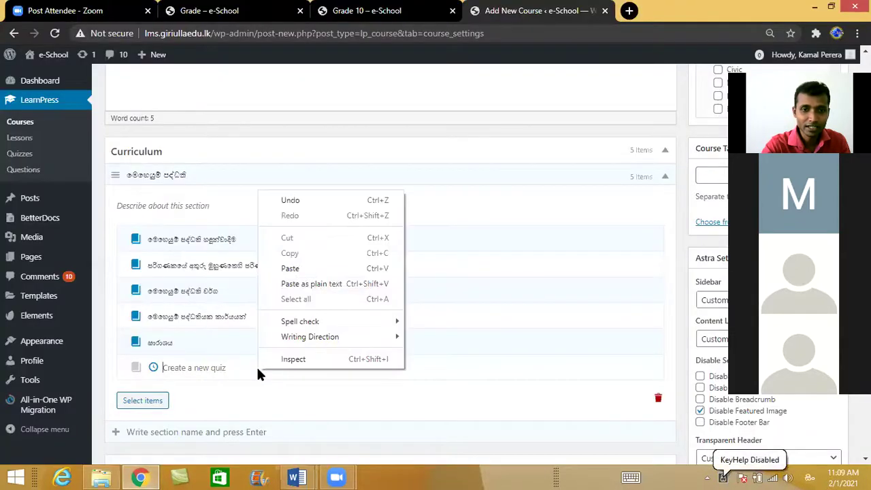
{"action": "left_click", "coordinate": [298, 269]}
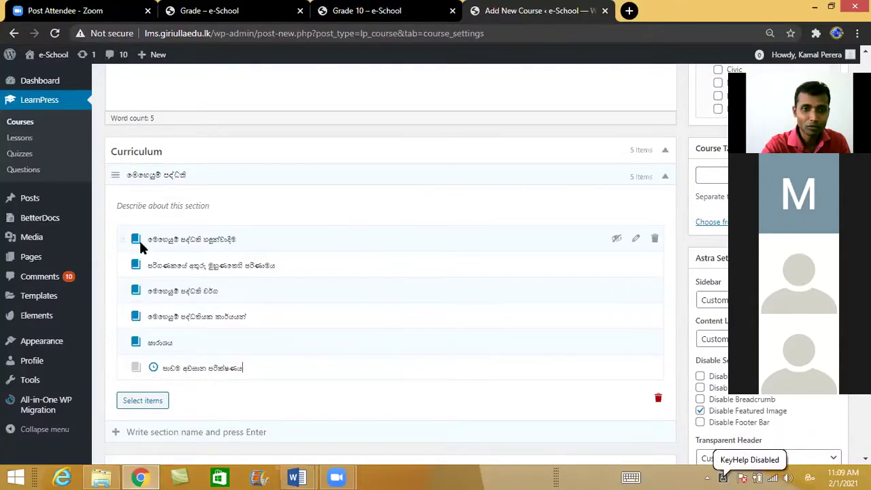
{"action": "key", "text": "Return"}
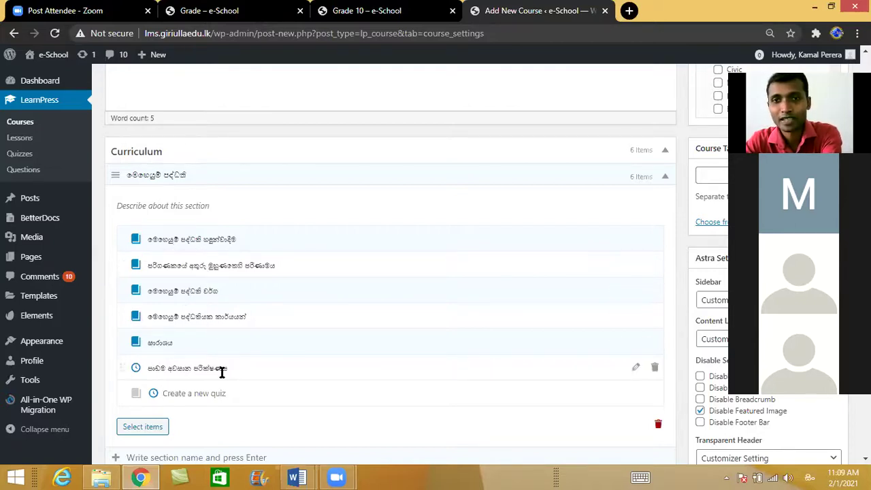
{"action": "scroll", "coordinate": [250, 284], "scroll_direction": "down", "scroll_amount": 2}
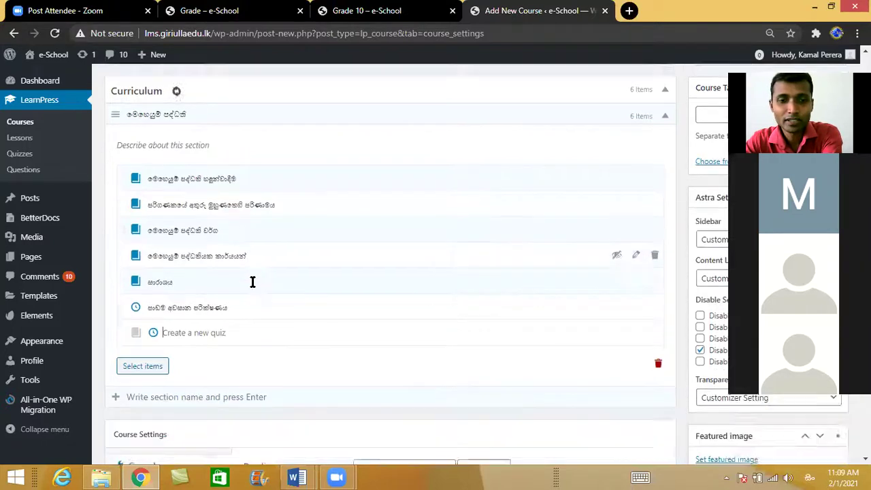
{"action": "scroll", "coordinate": [251, 283], "scroll_direction": "down", "scroll_amount": 1}
{"action": "scroll", "coordinate": [251, 284], "scroll_direction": "up", "scroll_amount": 1}
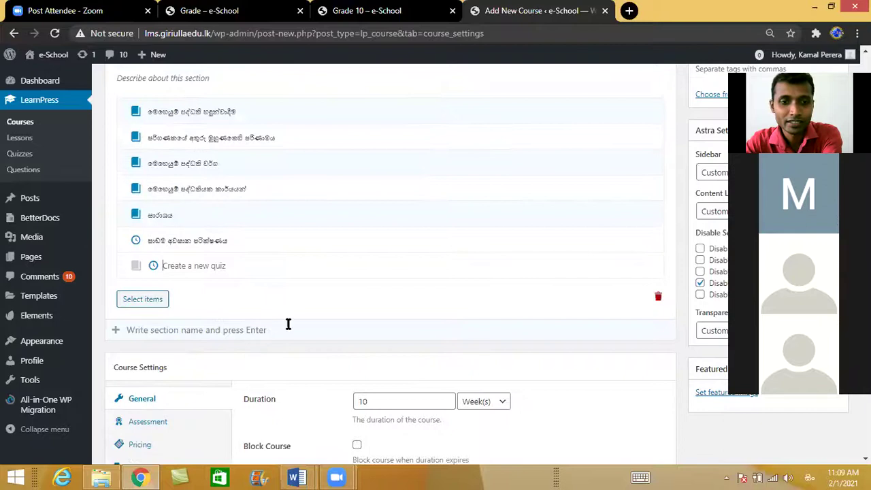
{"action": "scroll", "coordinate": [300, 385], "scroll_direction": "down", "scroll_amount": 1}
{"action": "scroll", "coordinate": [235, 299], "scroll_direction": "up", "scroll_amount": 2}
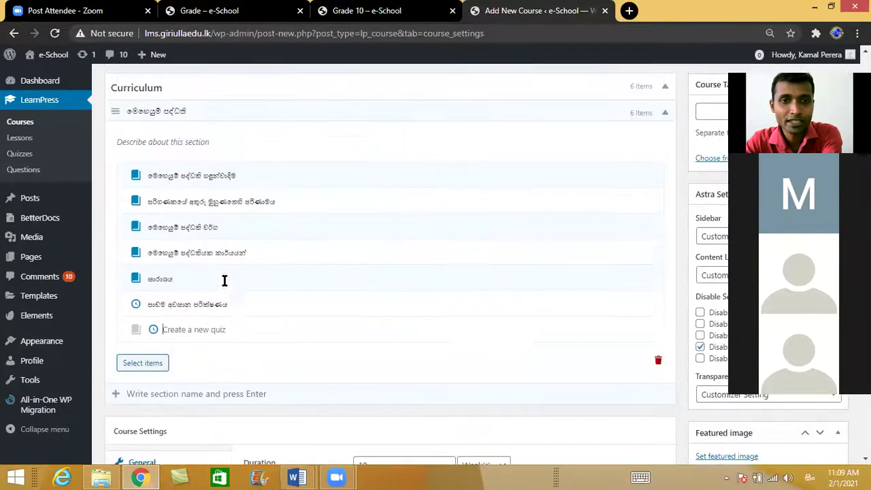
{"action": "scroll", "coordinate": [327, 367], "scroll_direction": "down", "scroll_amount": 2}
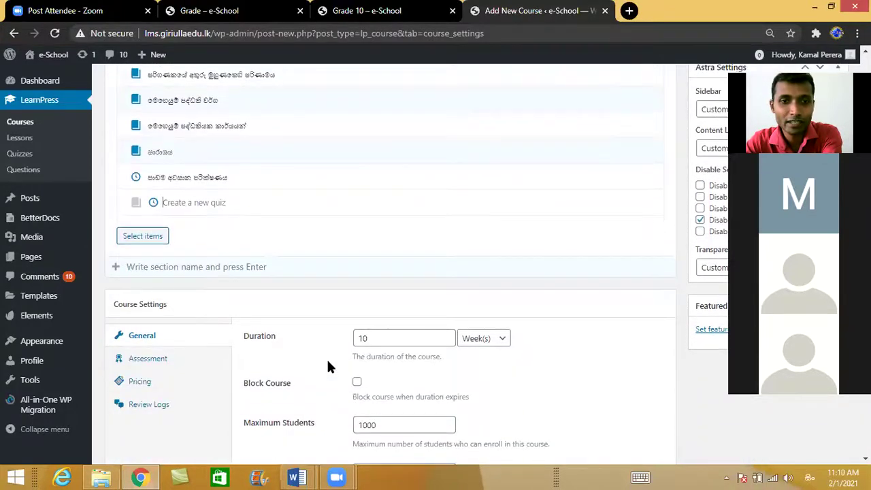
{"action": "scroll", "coordinate": [198, 328], "scroll_direction": "up", "scroll_amount": 3}
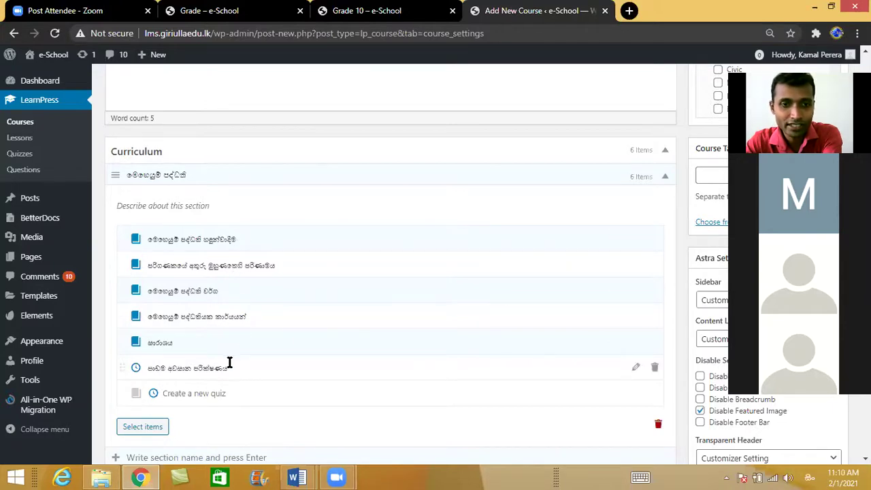
{"action": "scroll", "coordinate": [252, 362], "scroll_direction": "down", "scroll_amount": 3}
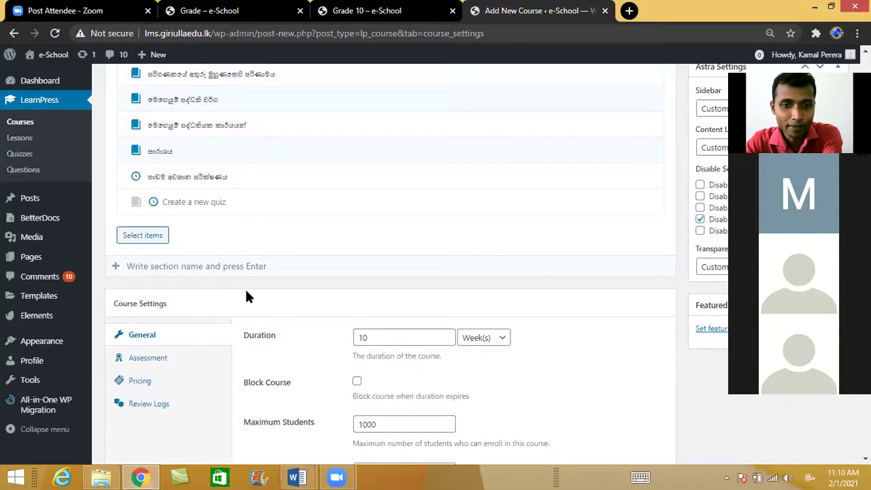
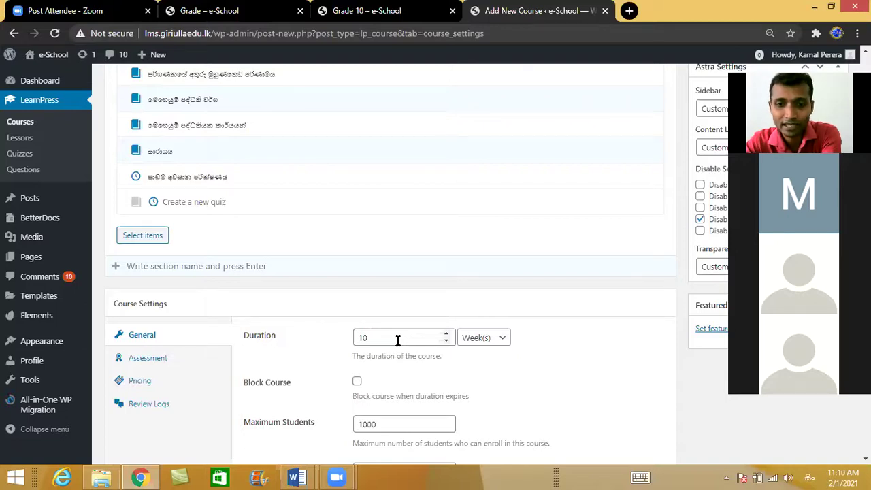
Set the course Duration to 100000 weeks and Maximum Students to 1000000.
{"action": "left_click", "coordinate": [403, 337]}
{"action": "type", "text": "0000"}
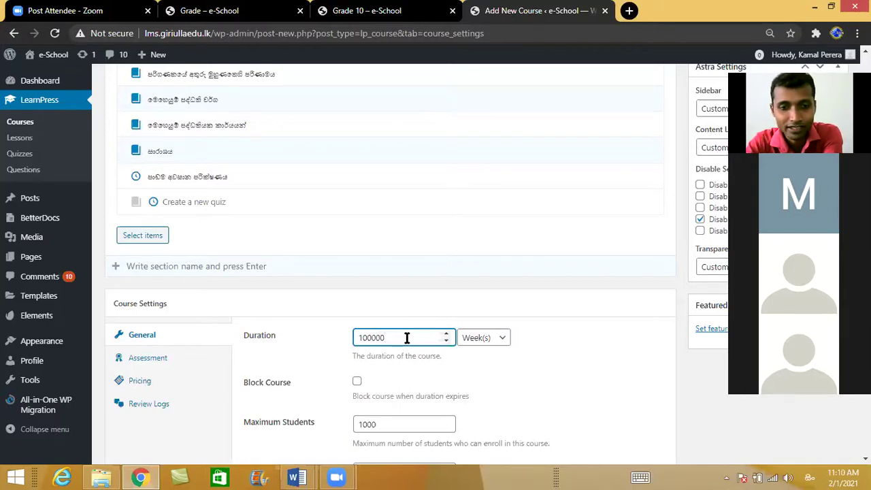
{"action": "scroll", "coordinate": [402, 344], "scroll_direction": "down", "scroll_amount": 1}
{"action": "left_click", "coordinate": [420, 363]}
{"action": "type", "text": "000"}
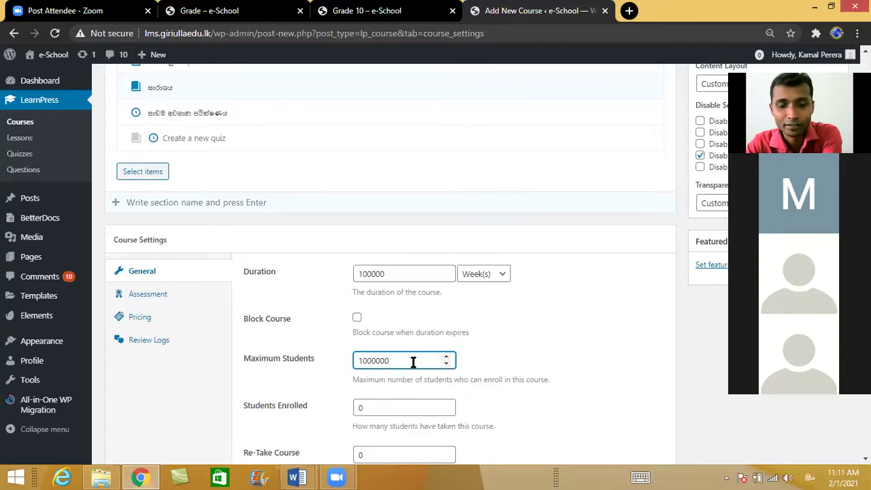
Replace the Students Enrolled count with 100000.
{"action": "scroll", "coordinate": [405, 381], "scroll_direction": "down", "scroll_amount": 1}
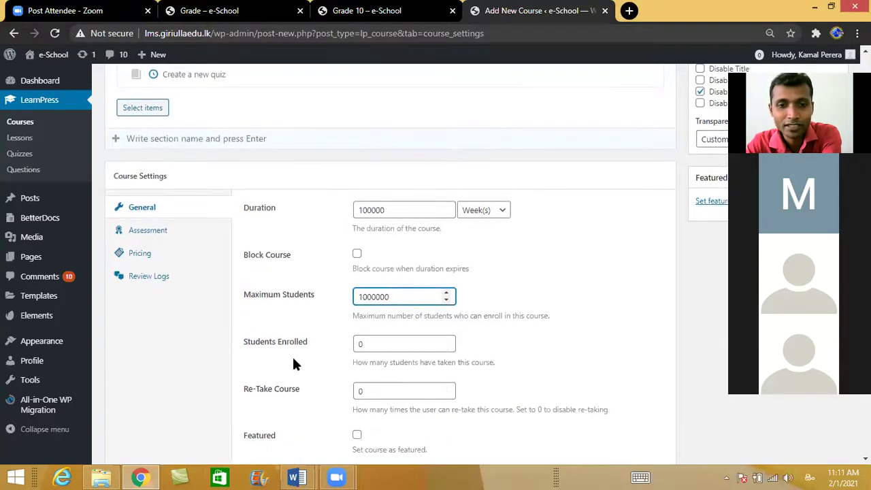
{"action": "left_click", "coordinate": [445, 343]}
{"action": "key", "text": "BackSpace"}
{"action": "type", "text": "100000"}
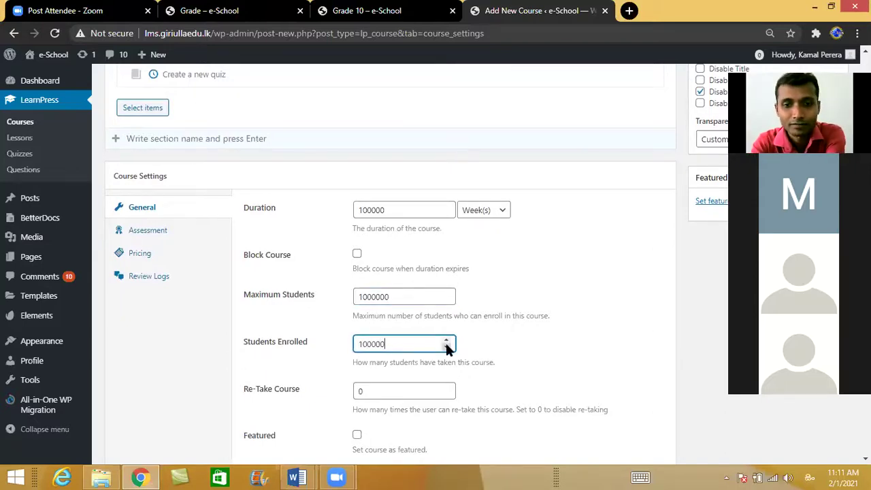
{"action": "left_click", "coordinate": [517, 341]}
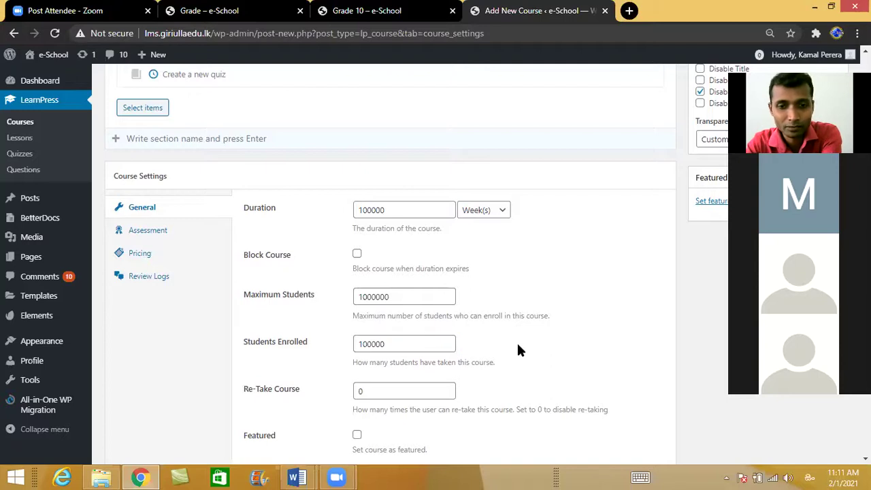
{"action": "scroll", "coordinate": [341, 333], "scroll_direction": "down", "scroll_amount": 1}
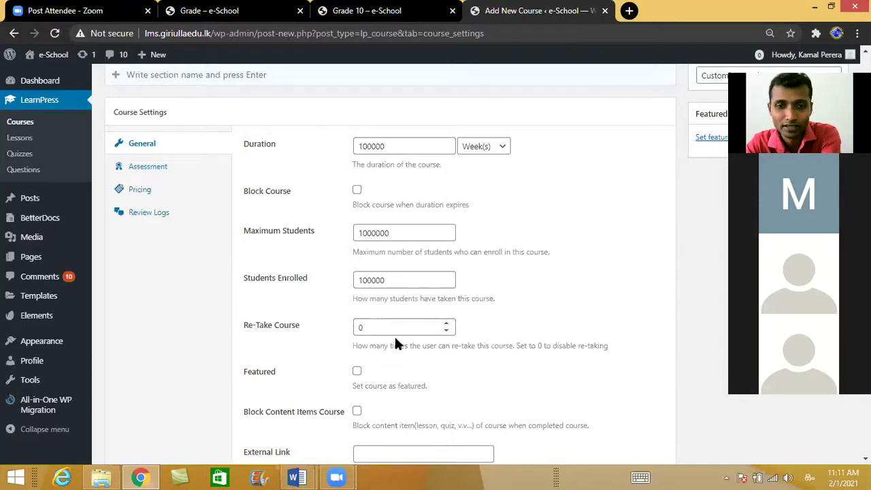
{"action": "scroll", "coordinate": [488, 376], "scroll_direction": "down", "scroll_amount": 1}
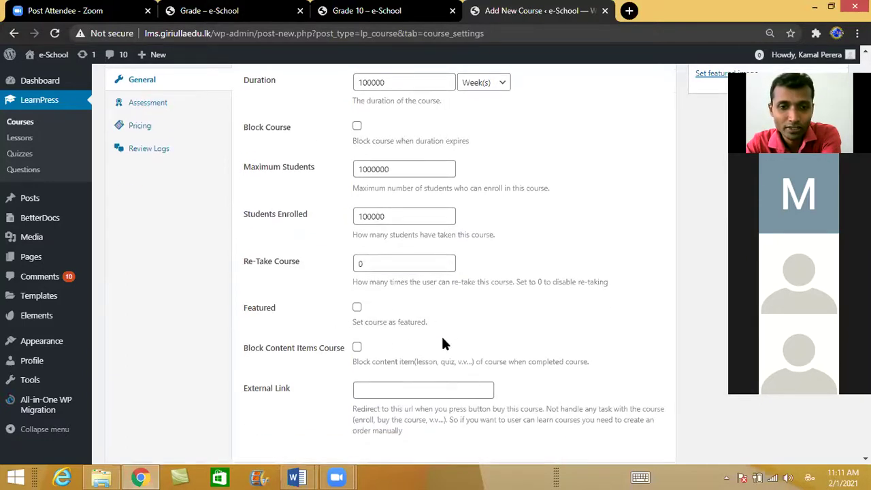
{"action": "scroll", "coordinate": [393, 387], "scroll_direction": "down", "scroll_amount": 2}
{"action": "scroll", "coordinate": [401, 368], "scroll_direction": "up", "scroll_amount": 4}
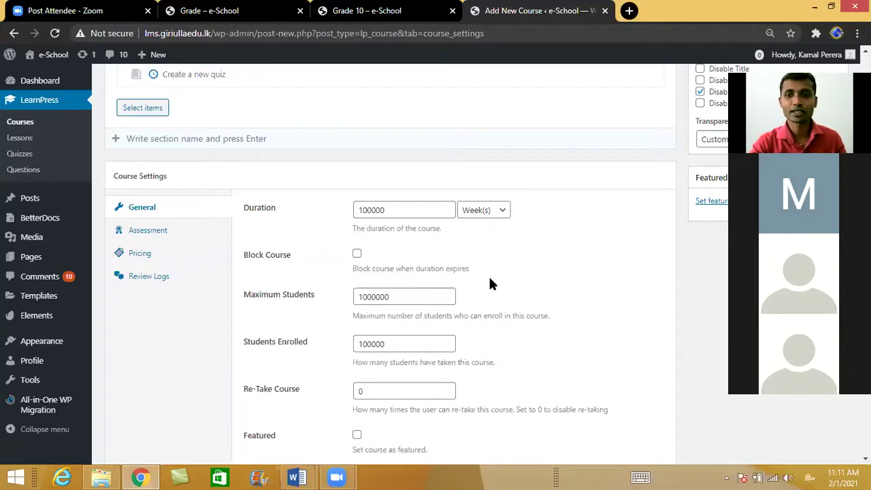
{"action": "scroll", "coordinate": [489, 283], "scroll_direction": "up", "scroll_amount": 2}
{"action": "scroll", "coordinate": [535, 360], "scroll_direction": "up", "scroll_amount": 4}
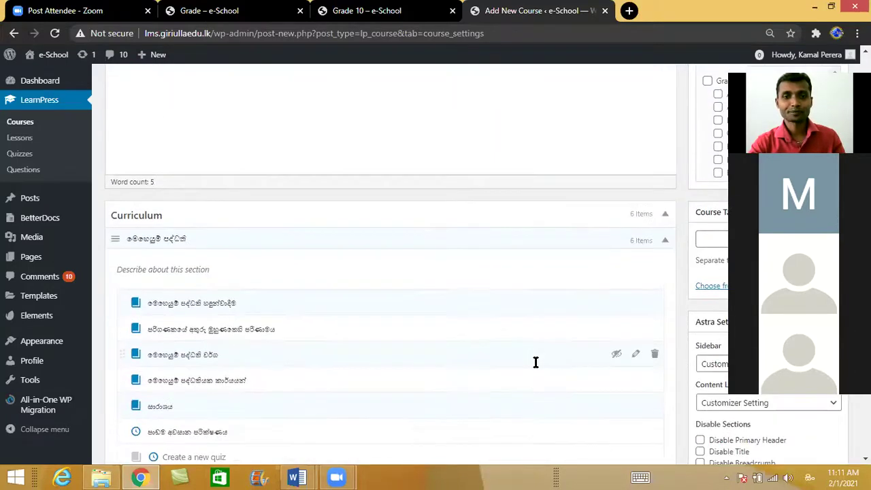
Tick the ICT checkbox in the Course Categories box.
{"action": "scroll", "coordinate": [536, 362], "scroll_direction": "up", "scroll_amount": 6}
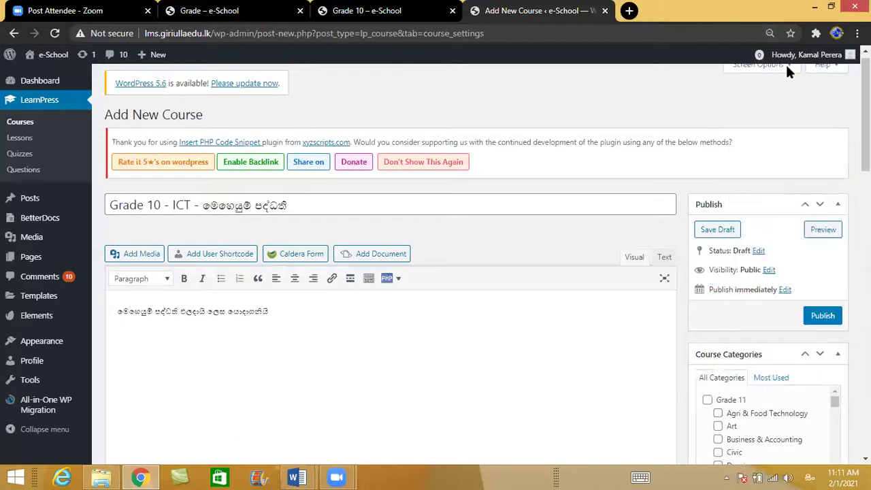
{"action": "scroll", "coordinate": [740, 315], "scroll_direction": "down", "scroll_amount": 2}
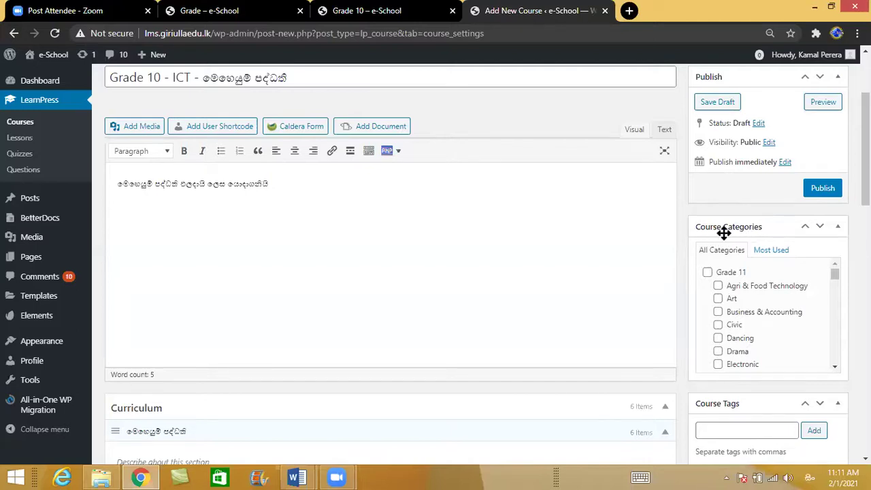
{"action": "scroll", "coordinate": [440, 262], "scroll_direction": "up", "scroll_amount": 1}
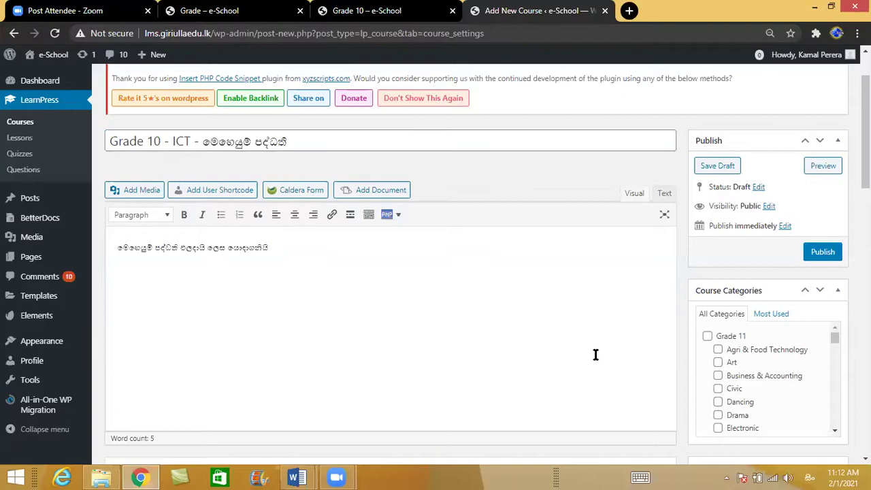
{"action": "scroll", "coordinate": [596, 354], "scroll_direction": "down", "scroll_amount": 1}
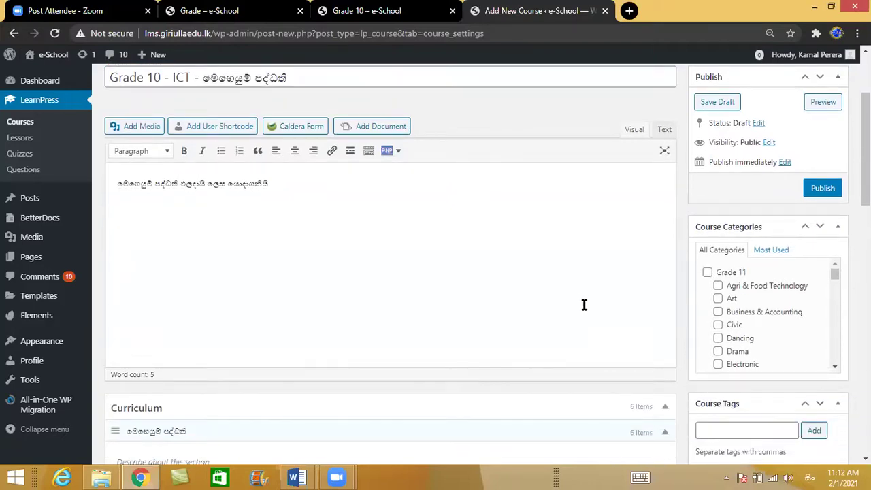
{"action": "scroll", "coordinate": [782, 316], "scroll_direction": "down", "scroll_amount": 5}
{"action": "scroll", "coordinate": [780, 308], "scroll_direction": "down", "scroll_amount": 4}
{"action": "scroll", "coordinate": [768, 309], "scroll_direction": "up", "scroll_amount": 2}
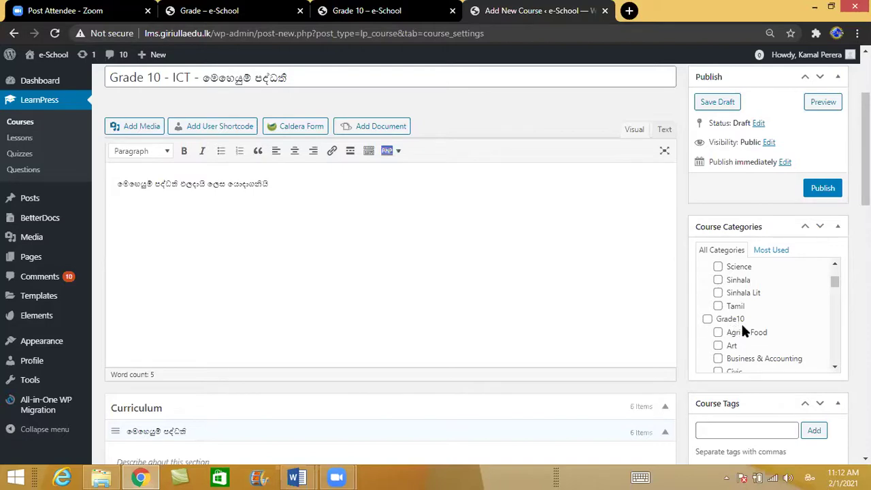
{"action": "scroll", "coordinate": [746, 334], "scroll_direction": "down", "scroll_amount": 1}
{"action": "scroll", "coordinate": [742, 323], "scroll_direction": "down", "scroll_amount": 2}
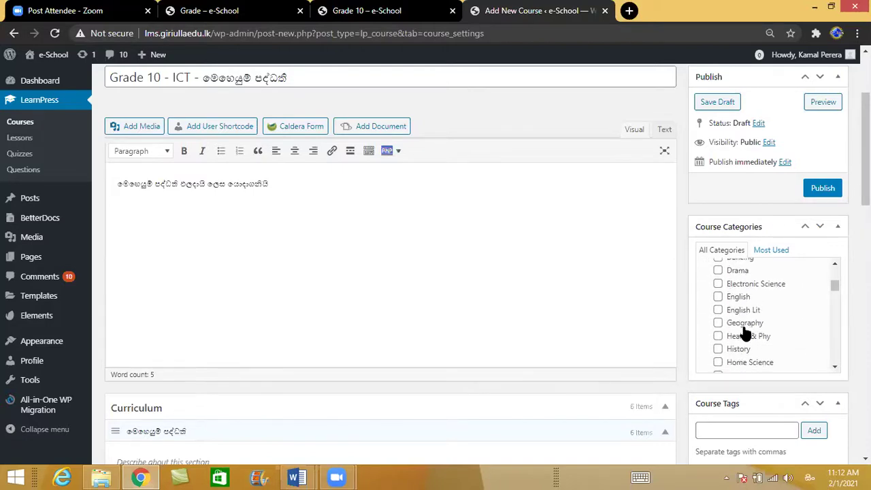
{"action": "left_click", "coordinate": [719, 312]}
Scroll through the course editor to review the draft, its duration and curriculum.
{"action": "scroll", "coordinate": [795, 325], "scroll_direction": "up", "scroll_amount": 3}
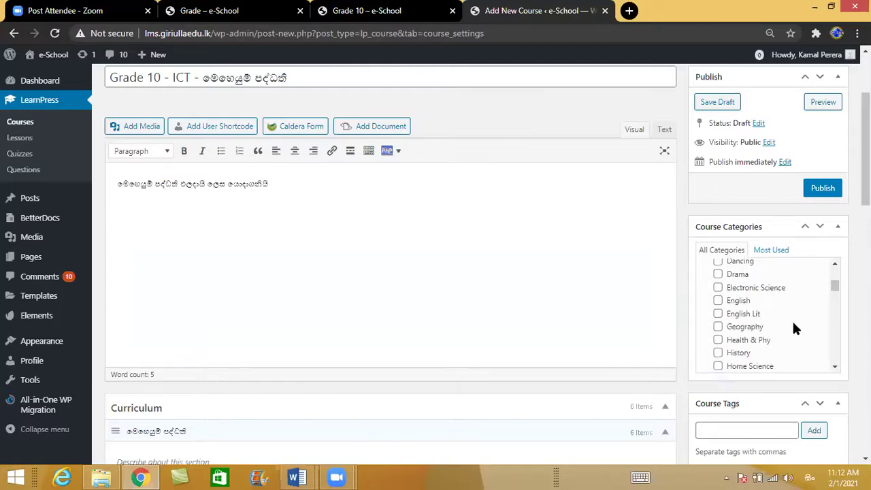
{"action": "scroll", "coordinate": [735, 330], "scroll_direction": "down", "scroll_amount": 3}
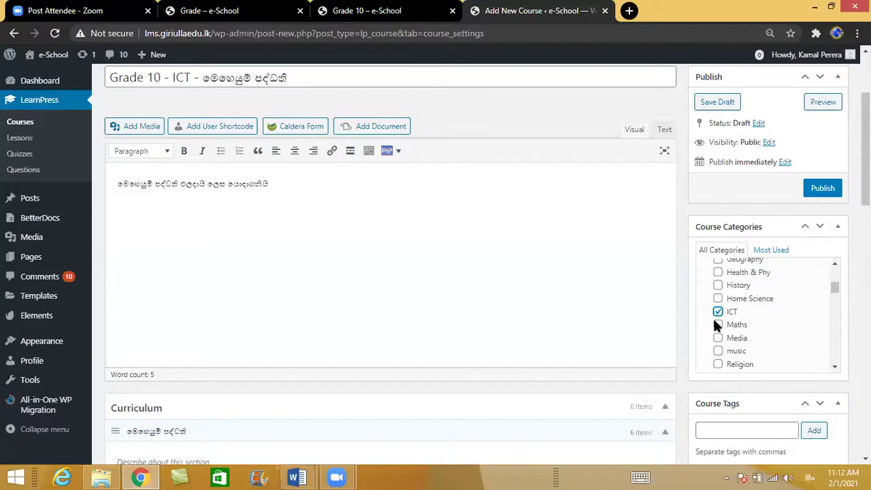
{"action": "scroll", "coordinate": [724, 312], "scroll_direction": "up", "scroll_amount": 2}
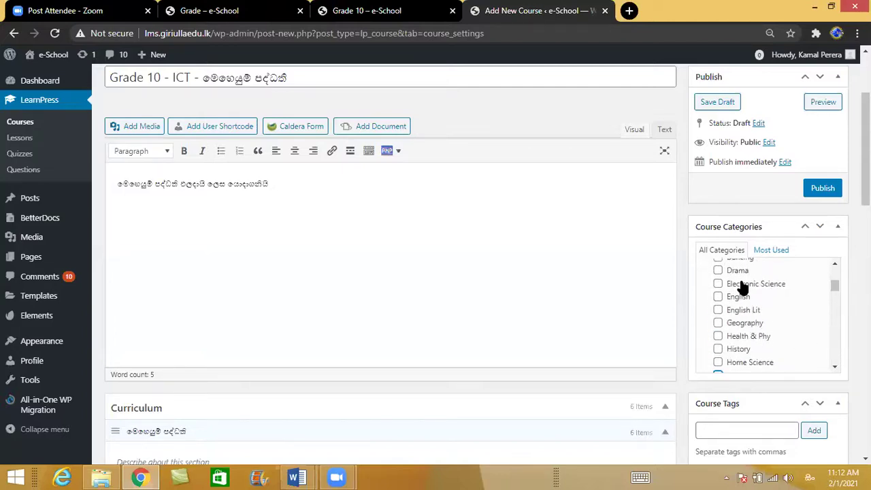
{"action": "scroll", "coordinate": [736, 320], "scroll_direction": "up", "scroll_amount": 1}
{"action": "scroll", "coordinate": [723, 320], "scroll_direction": "up", "scroll_amount": 1}
{"action": "scroll", "coordinate": [723, 320], "scroll_direction": "down", "scroll_amount": 8}
{"action": "scroll", "coordinate": [735, 333], "scroll_direction": "up", "scroll_amount": 1}
{"action": "scroll", "coordinate": [749, 337], "scroll_direction": "down", "scroll_amount": 1}
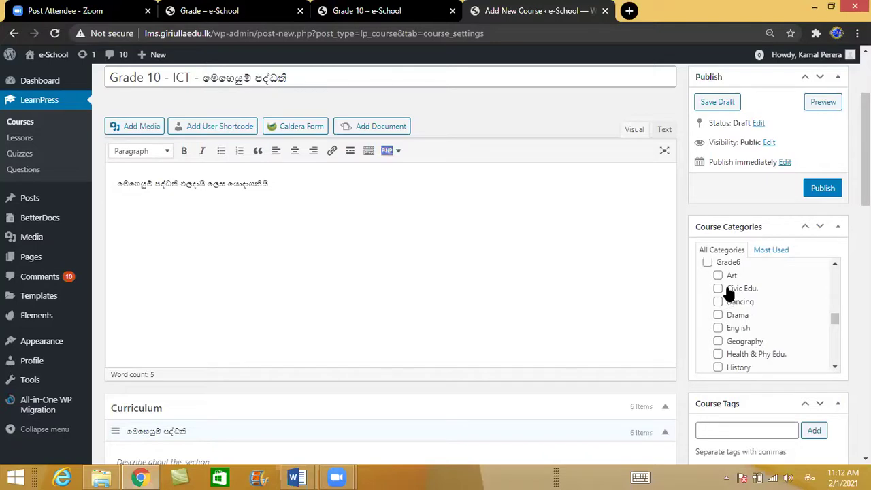
{"action": "scroll", "coordinate": [727, 296], "scroll_direction": "up", "scroll_amount": 3}
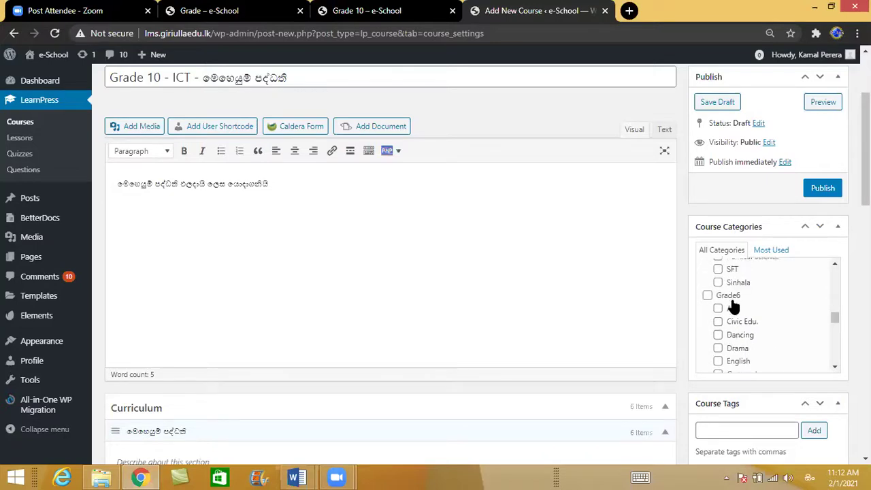
{"action": "scroll", "coordinate": [734, 306], "scroll_direction": "down", "scroll_amount": 3}
{"action": "scroll", "coordinate": [734, 306], "scroll_direction": "up", "scroll_amount": 6}
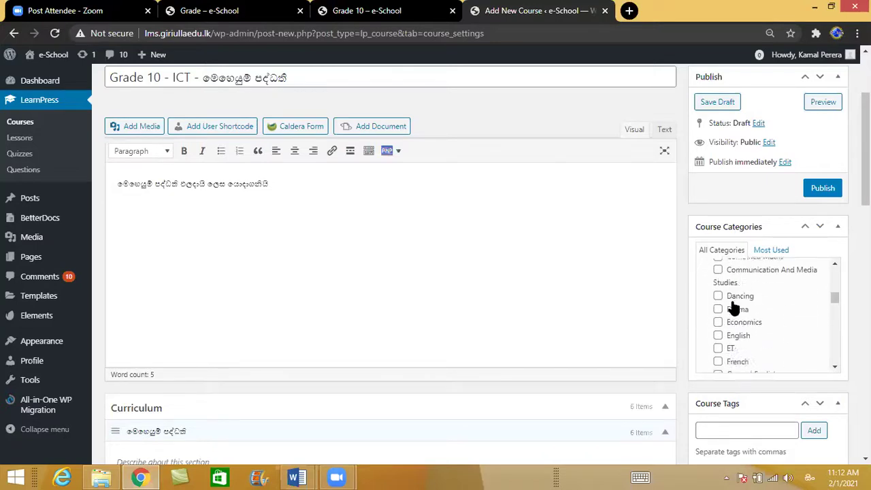
{"action": "scroll", "coordinate": [734, 306], "scroll_direction": "down", "scroll_amount": 2}
{"action": "scroll", "coordinate": [774, 384], "scroll_direction": "down", "scroll_amount": 3}
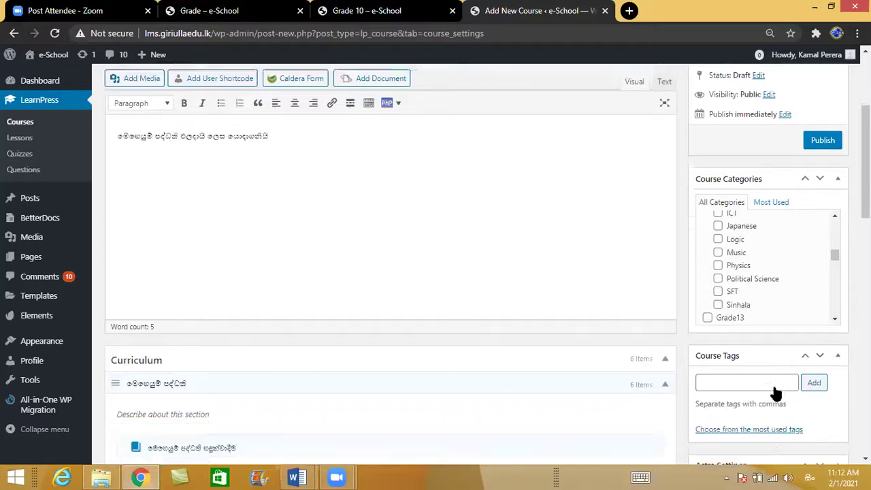
{"action": "scroll", "coordinate": [776, 390], "scroll_direction": "down", "scroll_amount": 3}
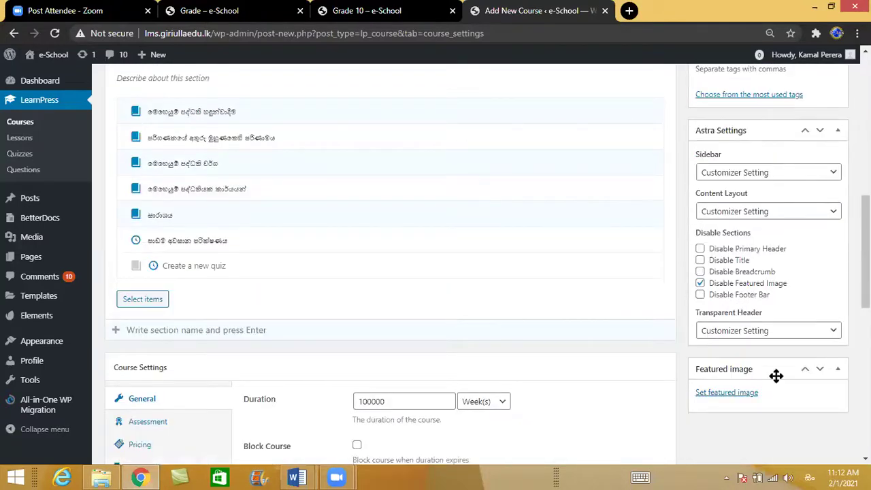
Scroll down to the Featured image panel and choose Set featured image.
{"action": "scroll", "coordinate": [775, 379], "scroll_direction": "down", "scroll_amount": 1}
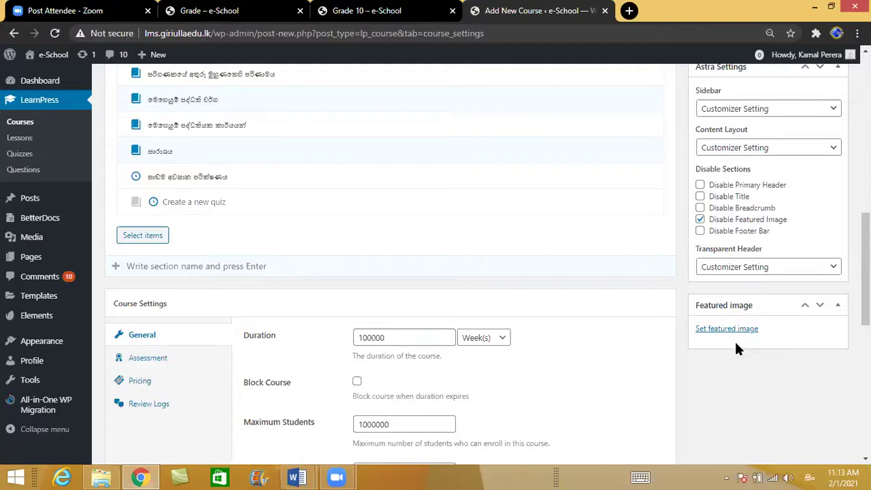
{"action": "left_click", "coordinate": [727, 328]}
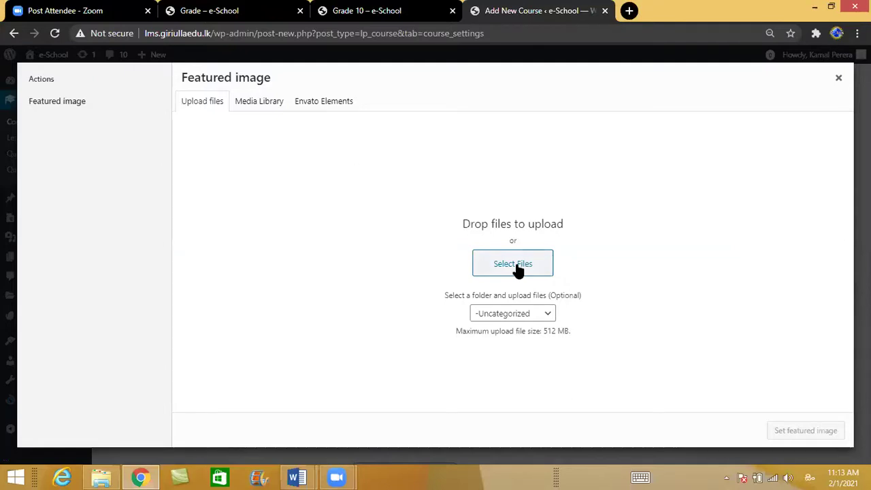
{"action": "left_click", "coordinate": [263, 105]}
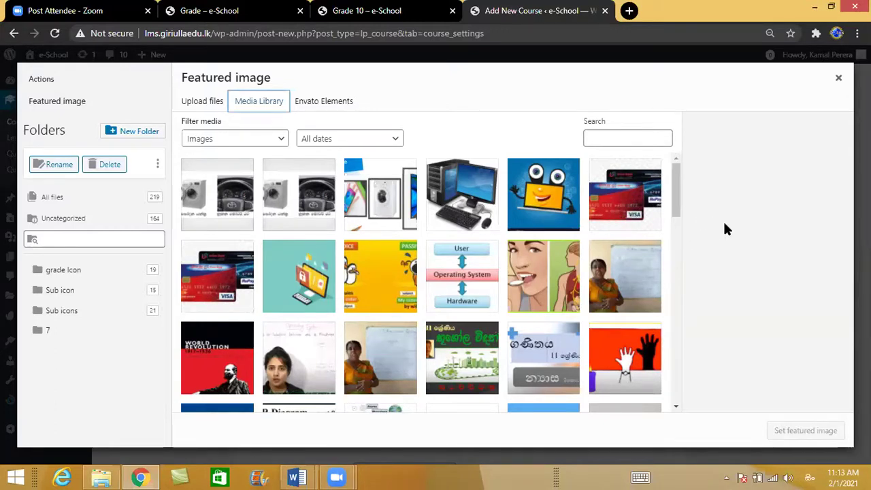
{"action": "left_click", "coordinate": [460, 200]}
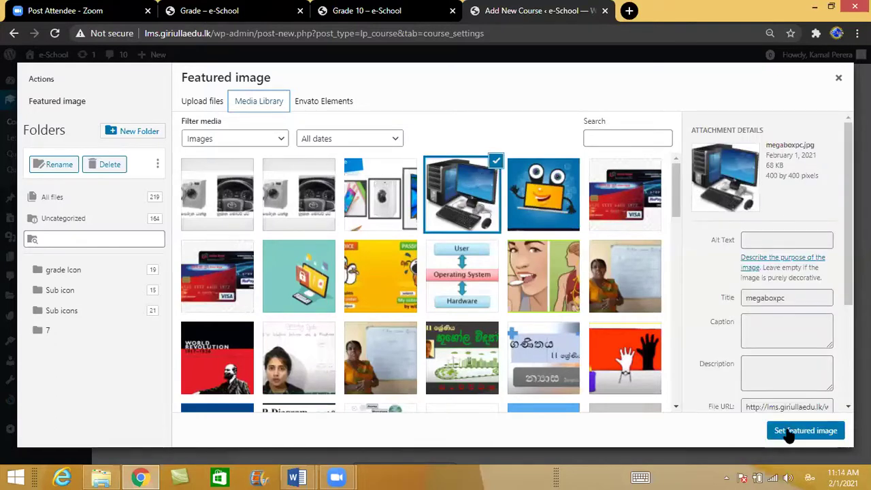
{"action": "left_click", "coordinate": [496, 160]}
{"action": "left_click", "coordinate": [216, 102]}
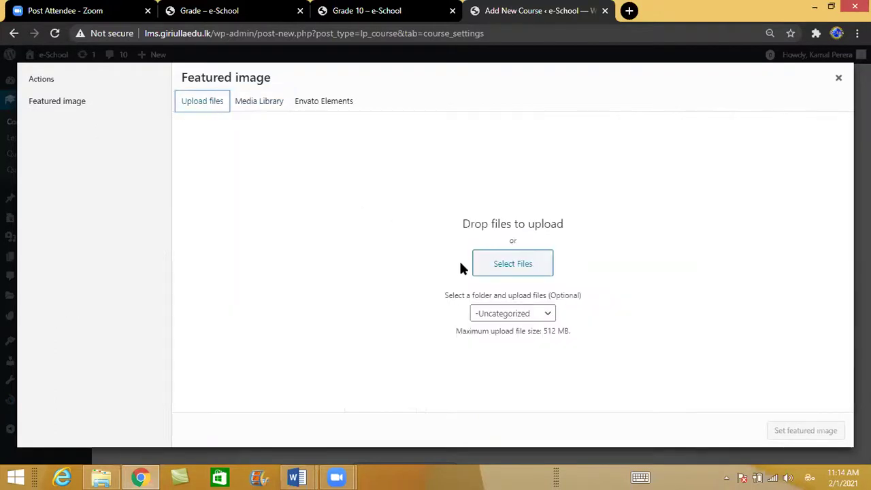
Browse the local drives for an image to upload, then cancel the file dialog.
{"action": "left_click", "coordinate": [501, 270]}
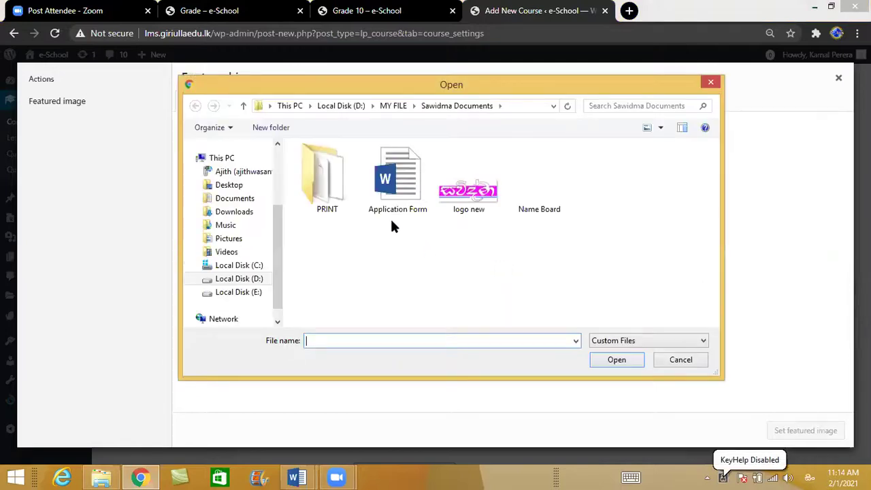
{"action": "left_click", "coordinate": [240, 266]}
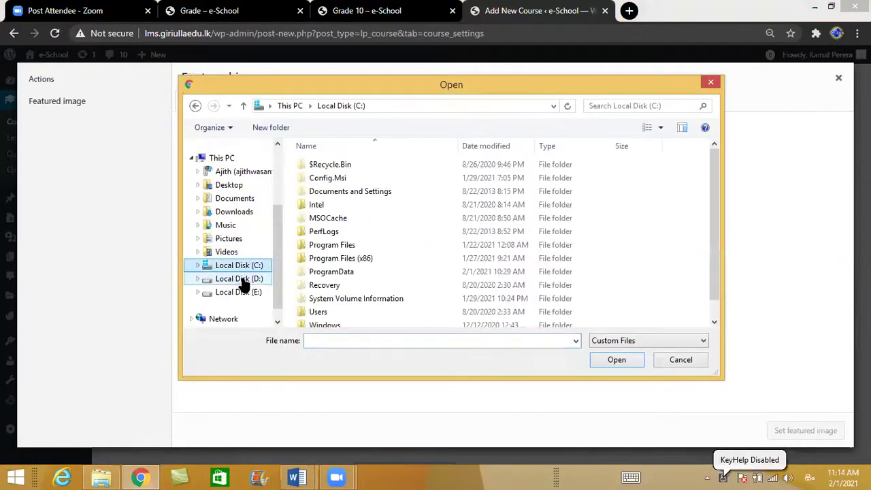
{"action": "left_click", "coordinate": [246, 281]}
{"action": "left_click", "coordinate": [249, 292]}
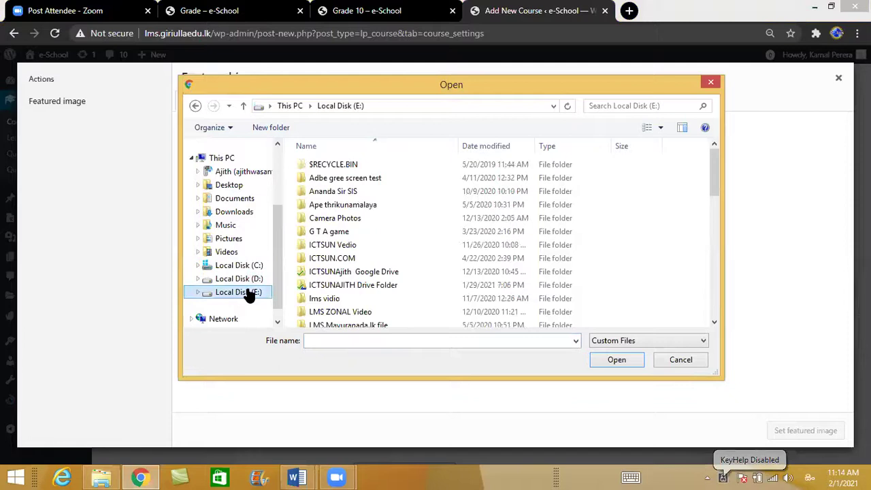
{"action": "left_click", "coordinate": [253, 282]}
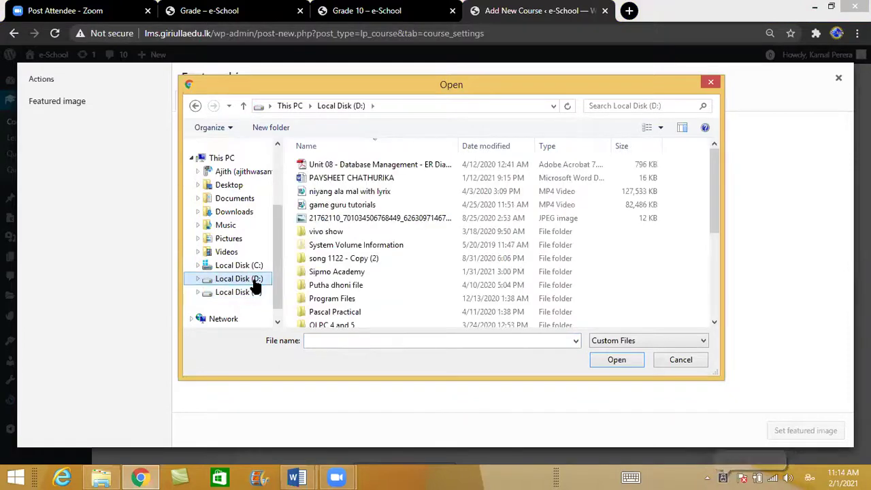
{"action": "left_click", "coordinate": [689, 361]}
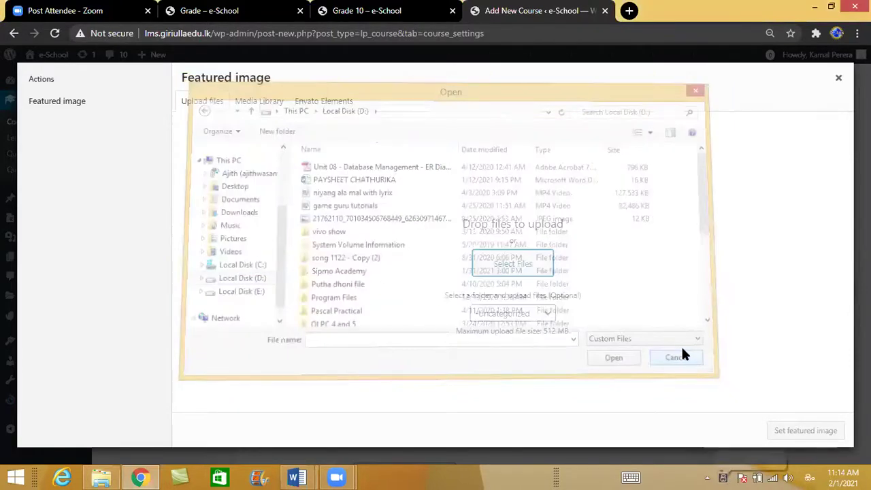
Pick megaboxpc.jpg from the Media Library as the featured image.
{"action": "left_click", "coordinate": [252, 104]}
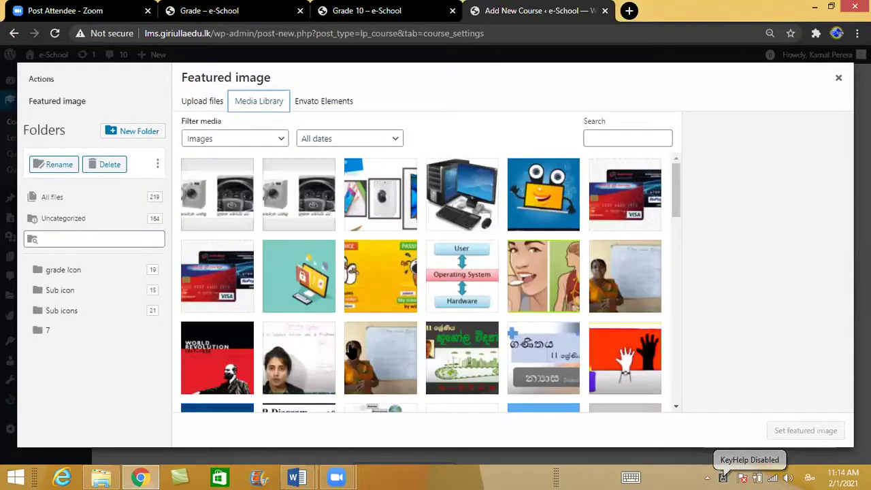
{"action": "scroll", "coordinate": [439, 294], "scroll_direction": "down", "scroll_amount": 1}
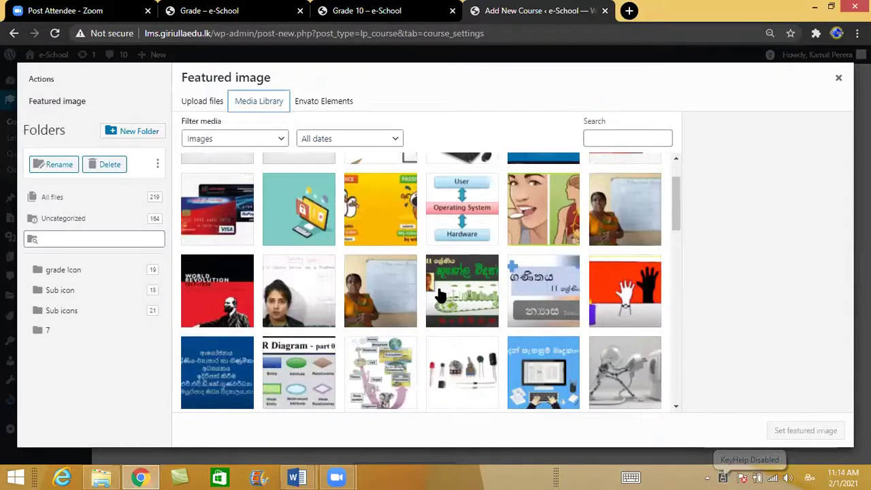
{"action": "scroll", "coordinate": [439, 294], "scroll_direction": "down", "scroll_amount": 3}
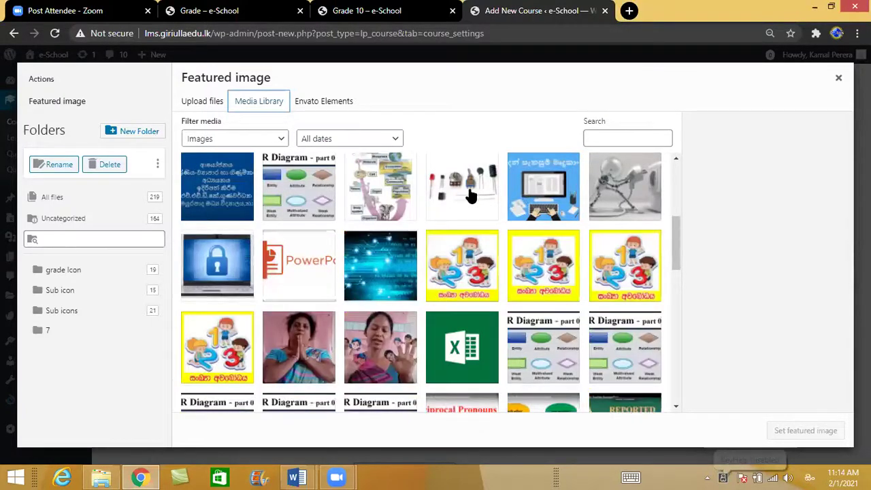
{"action": "scroll", "coordinate": [471, 196], "scroll_direction": "up", "scroll_amount": 4}
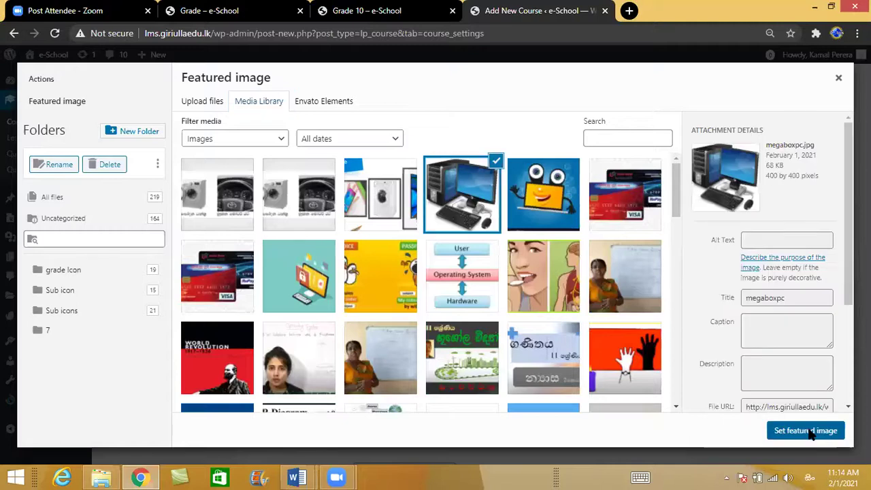
{"action": "left_click", "coordinate": [810, 433]}
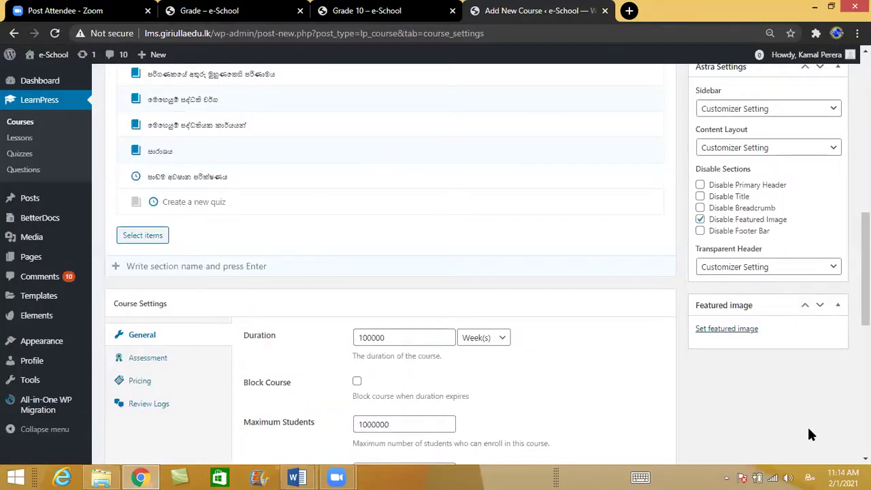
Return to the Publish box and publish the Grade 10 - ICT course.
{"action": "scroll", "coordinate": [770, 361], "scroll_direction": "down", "scroll_amount": 2}
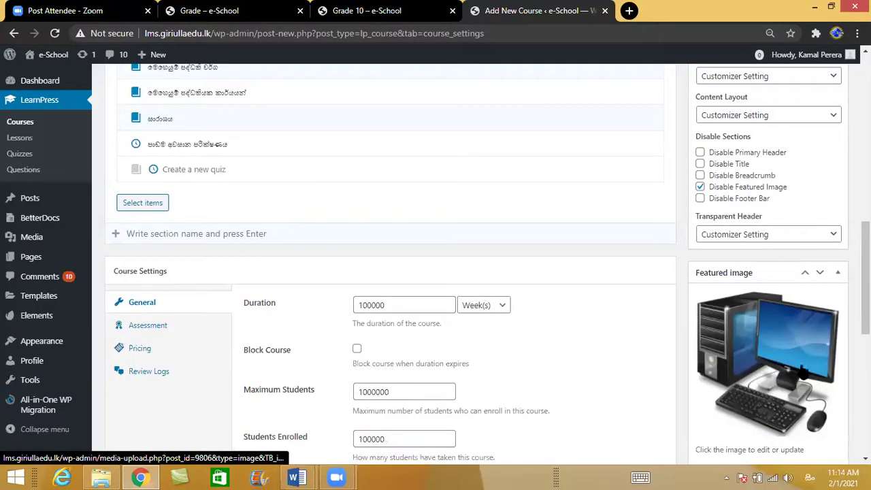
{"action": "scroll", "coordinate": [783, 393], "scroll_direction": "up", "scroll_amount": 2}
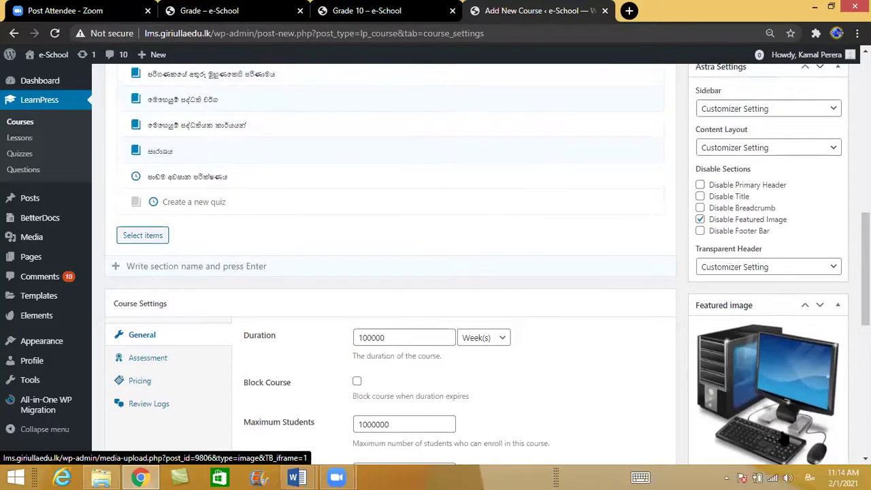
{"action": "scroll", "coordinate": [820, 441], "scroll_direction": "down", "scroll_amount": 4}
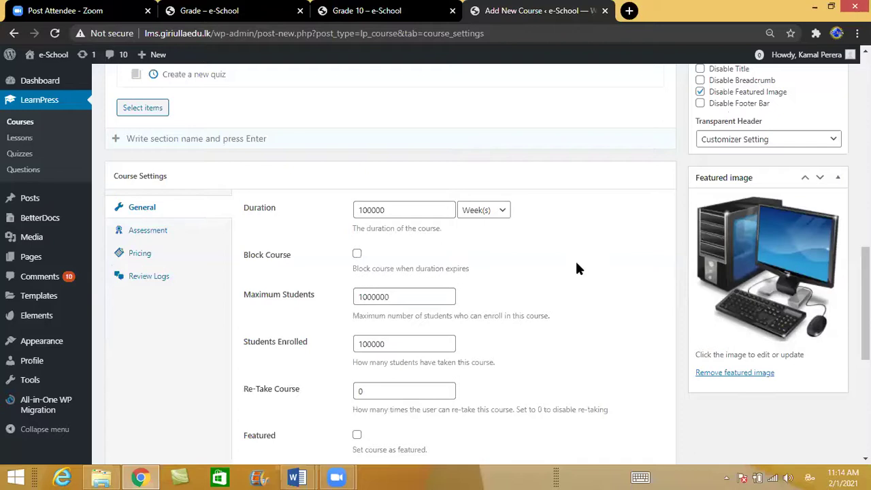
{"action": "scroll", "coordinate": [589, 264], "scroll_direction": "up", "scroll_amount": 10}
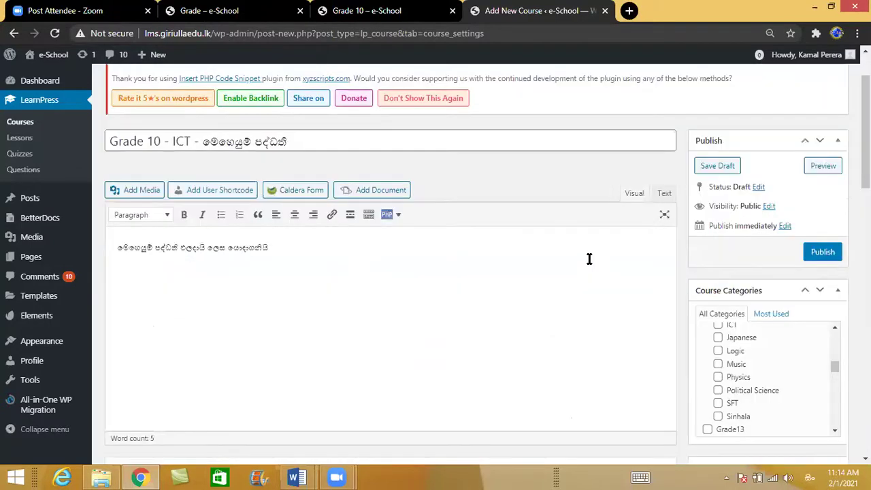
{"action": "scroll", "coordinate": [565, 273], "scroll_direction": "up", "scroll_amount": 2}
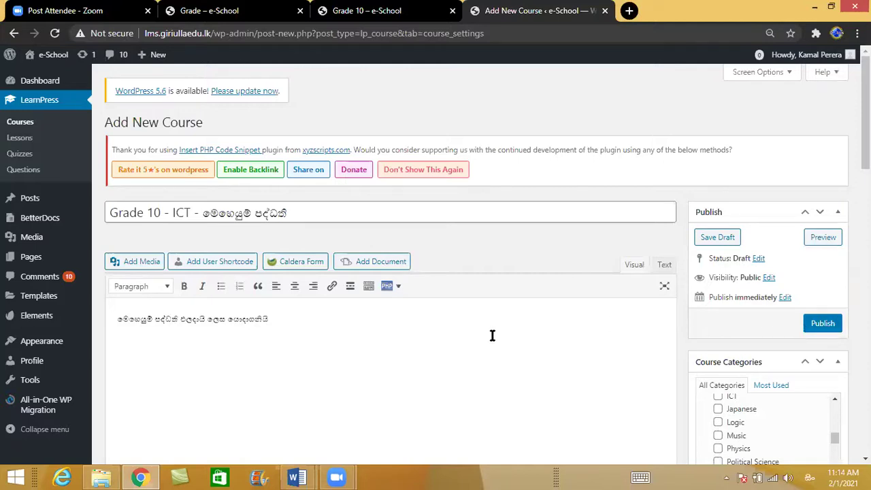
{"action": "scroll", "coordinate": [430, 321], "scroll_direction": "down", "scroll_amount": 1}
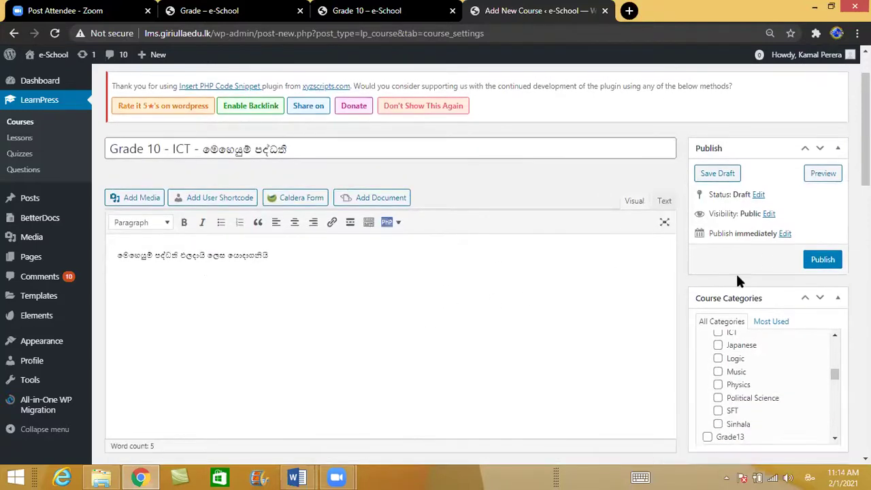
{"action": "left_click", "coordinate": [822, 260]}
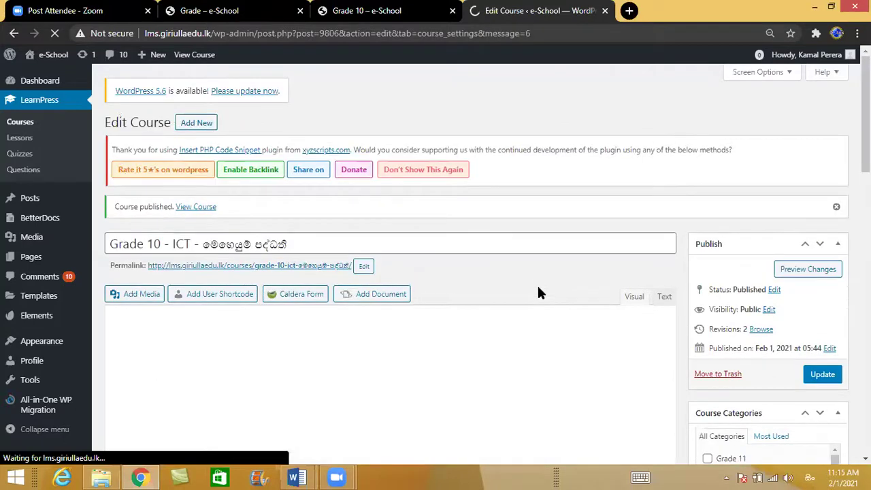
{"action": "scroll", "coordinate": [538, 293], "scroll_direction": "down", "scroll_amount": 5}
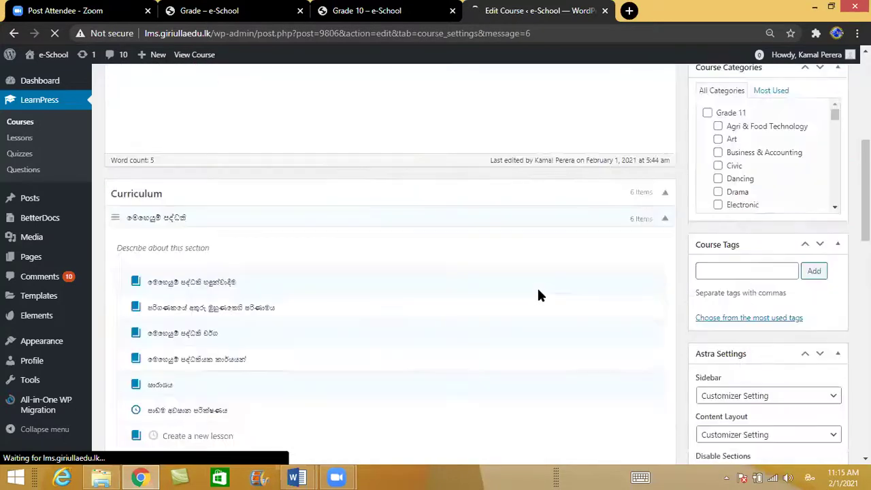
{"action": "scroll", "coordinate": [212, 194], "scroll_direction": "down", "scroll_amount": 2}
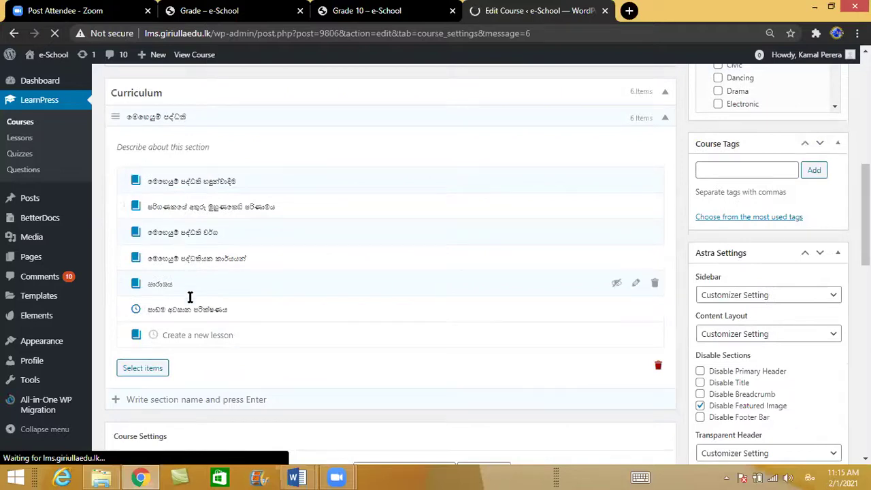
{"action": "scroll", "coordinate": [191, 327], "scroll_direction": "down", "scroll_amount": 3}
{"action": "scroll", "coordinate": [354, 228], "scroll_direction": "down", "scroll_amount": 3}
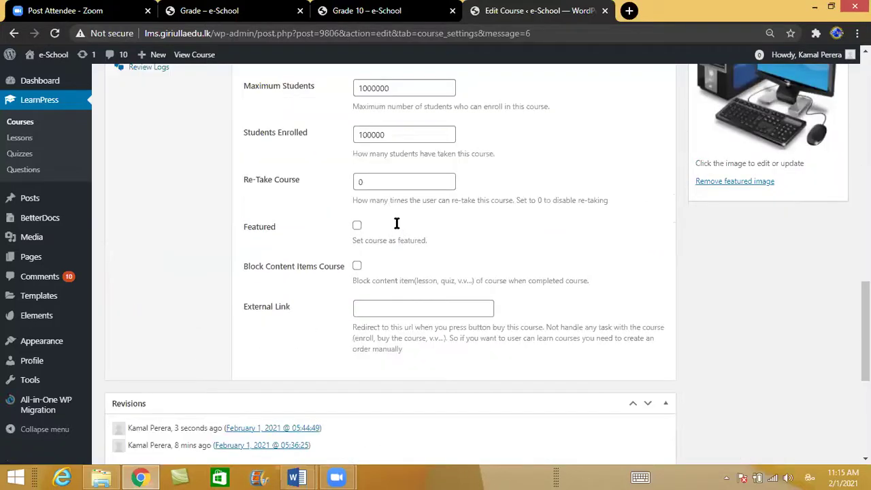
{"action": "scroll", "coordinate": [395, 224], "scroll_direction": "up", "scroll_amount": 6}
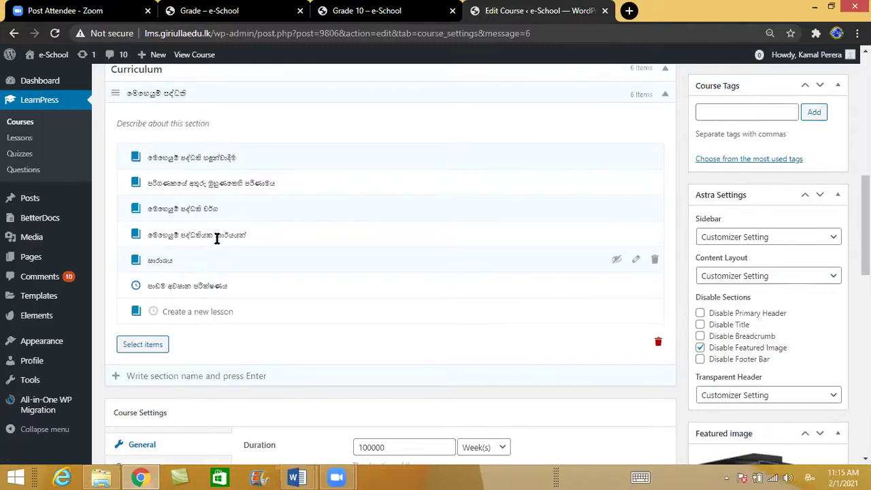
{"action": "scroll", "coordinate": [214, 248], "scroll_direction": "up", "scroll_amount": 2}
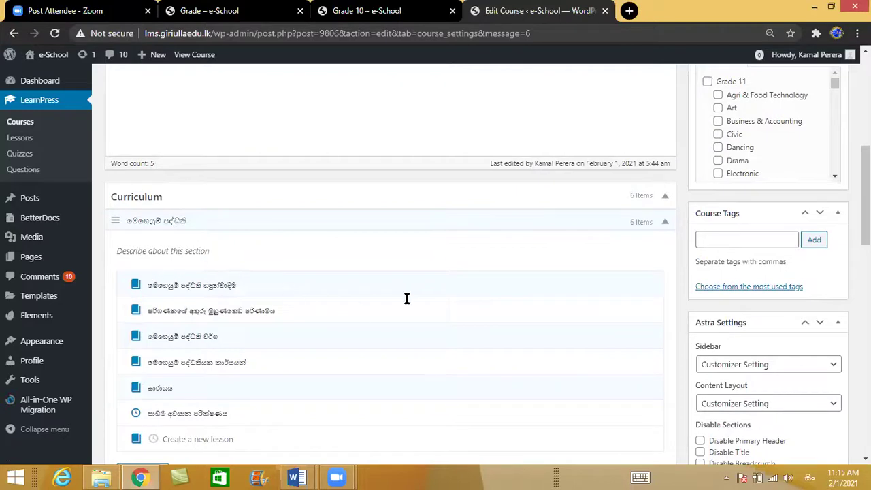
{"action": "scroll", "coordinate": [190, 286], "scroll_direction": "up", "scroll_amount": 1}
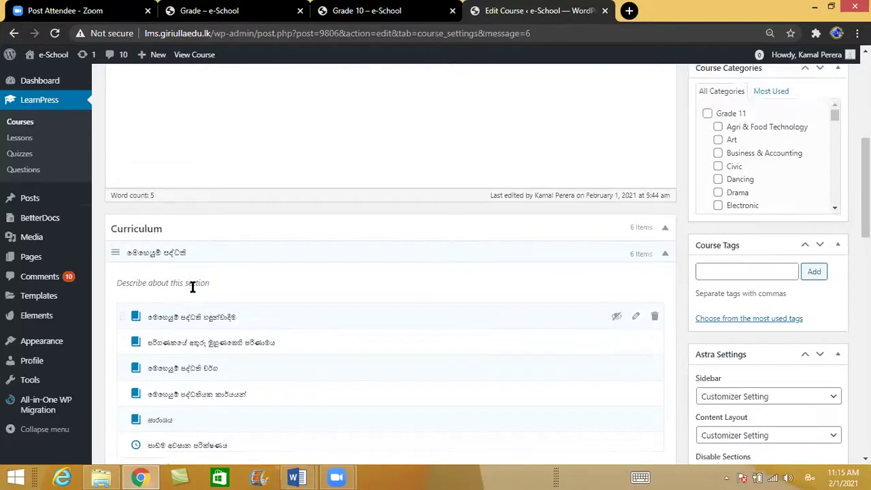
{"action": "scroll", "coordinate": [192, 288], "scroll_direction": "up", "scroll_amount": 2}
{"action": "scroll", "coordinate": [194, 286], "scroll_direction": "down", "scroll_amount": 2}
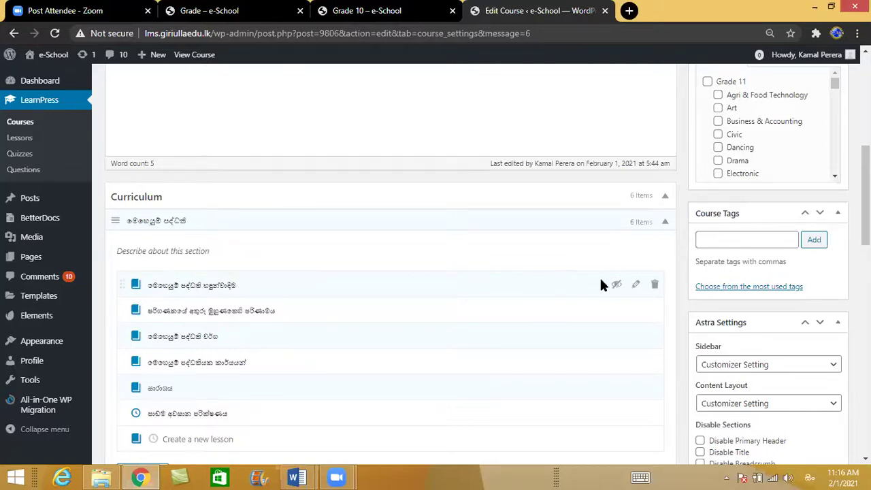
Open the first curriculum lesson in its own tab and compare it with the course tab.
{"action": "left_click", "coordinate": [636, 287]}
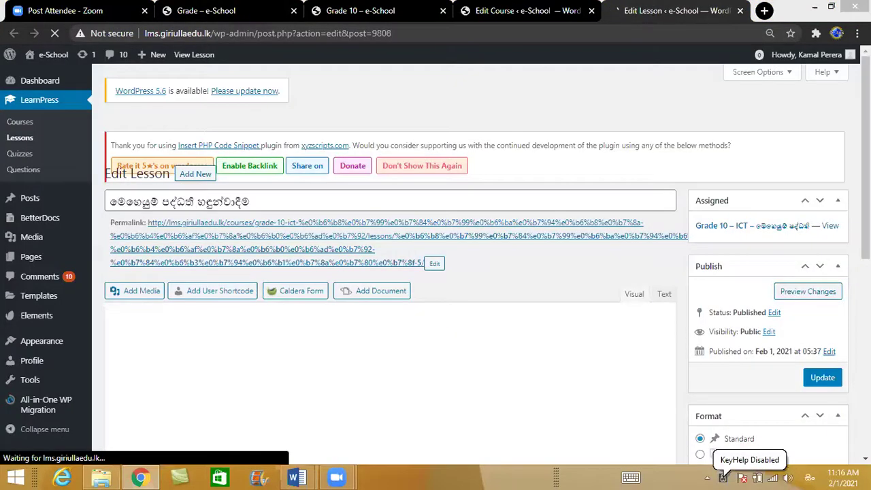
{"action": "left_click", "coordinate": [579, 11]}
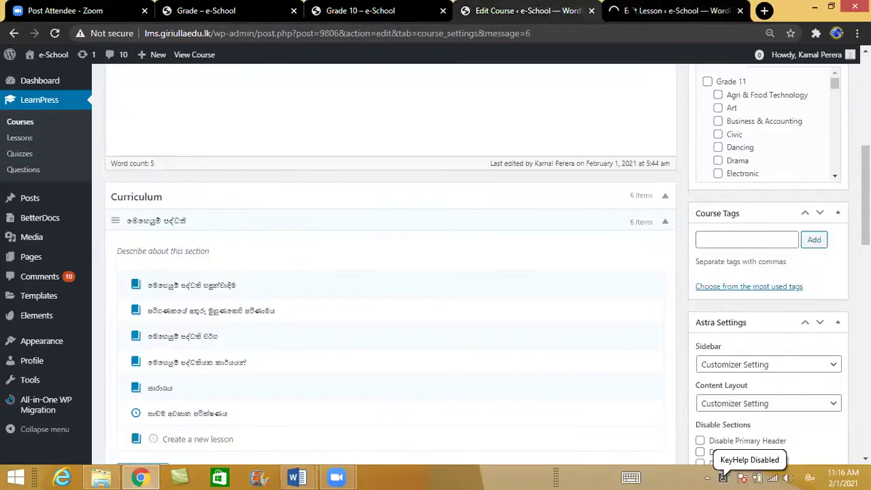
{"action": "left_click", "coordinate": [633, 10]}
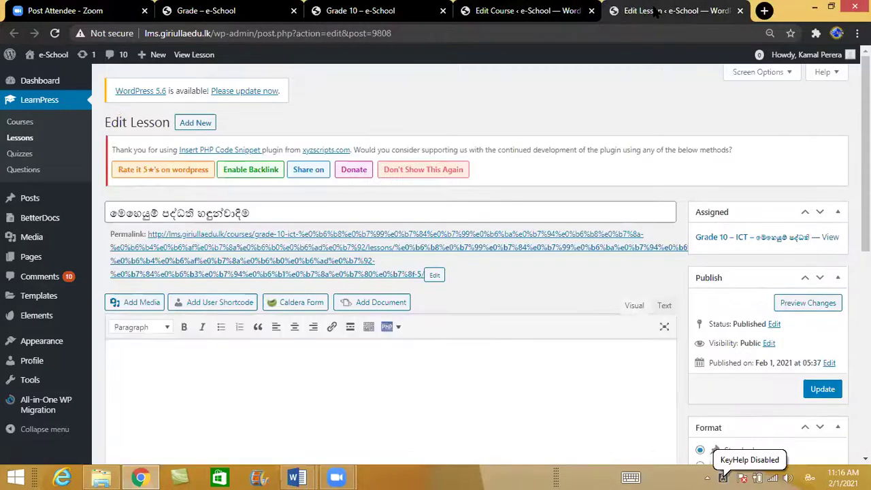
{"action": "left_click", "coordinate": [535, 11]}
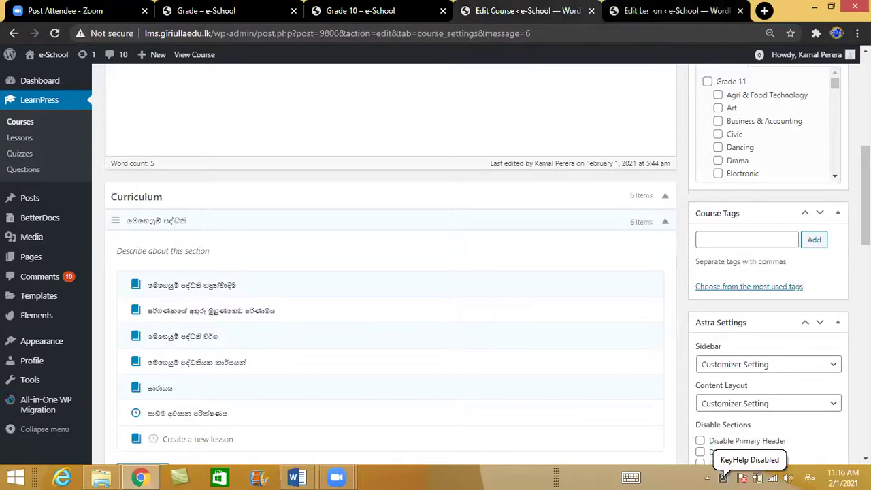
{"action": "left_click", "coordinate": [640, 11]}
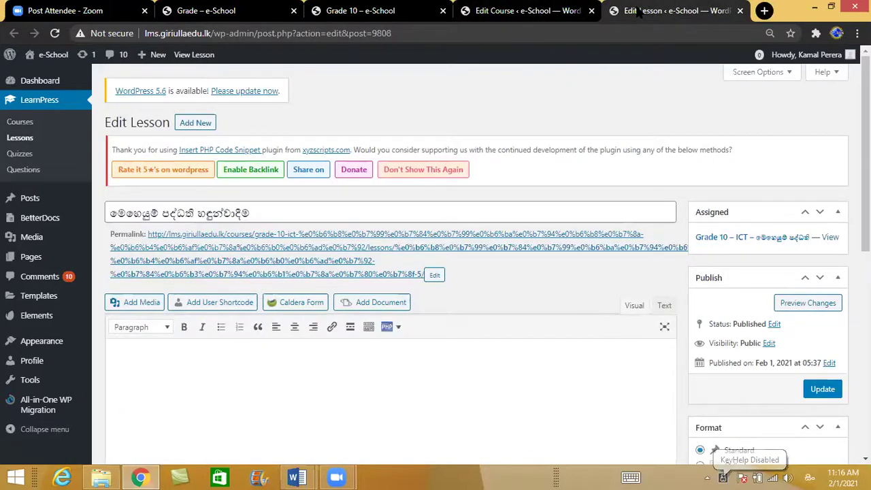
{"action": "left_click", "coordinate": [535, 12]}
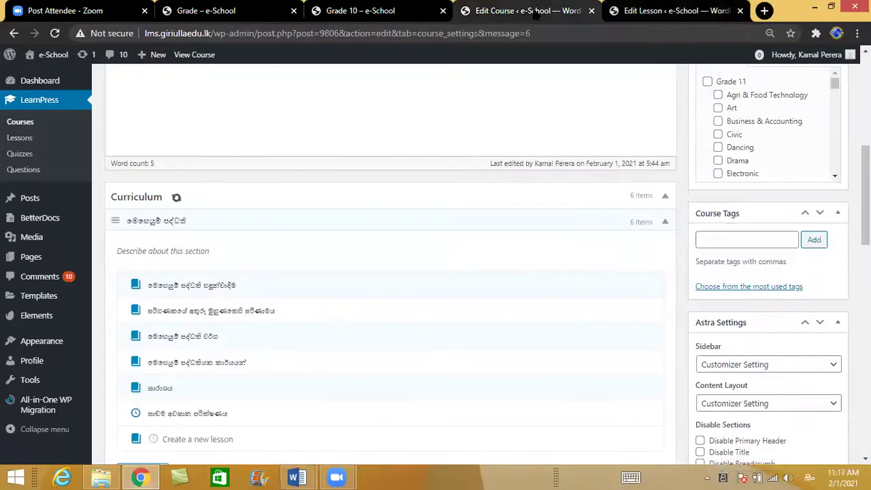
{"action": "left_click", "coordinate": [681, 11]}
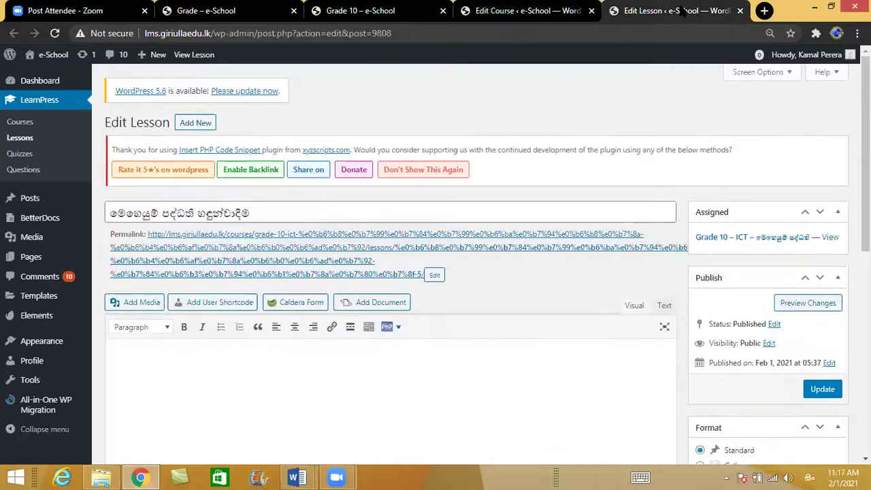
Reopen the first lesson from the course curriculum, then bring up the Lesson Plan document in Word.
{"action": "left_click", "coordinate": [531, 11]}
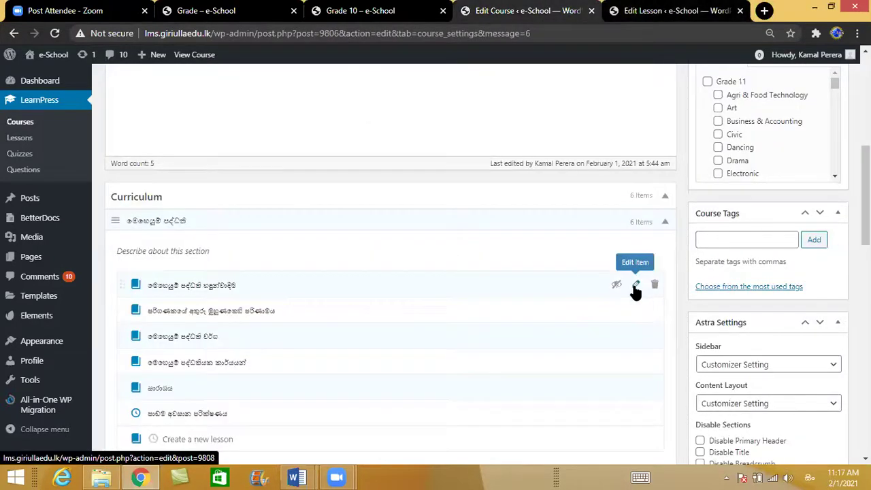
{"action": "left_click", "coordinate": [635, 286]}
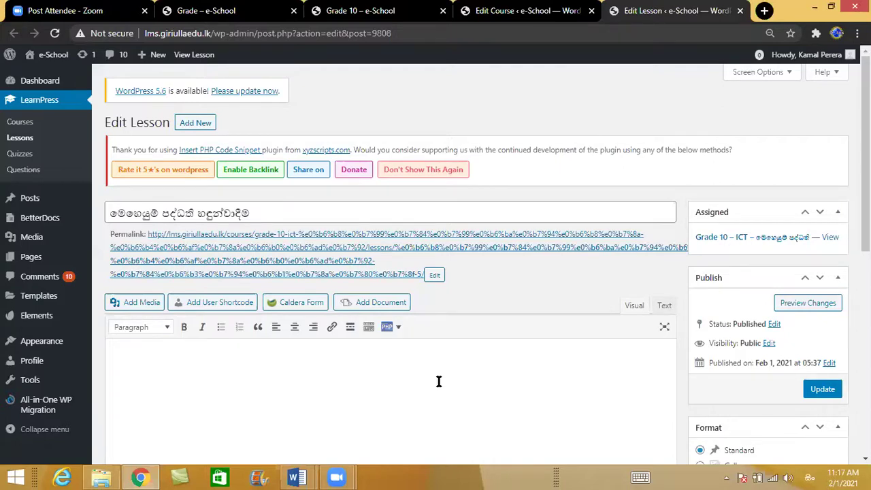
{"action": "mouse_move", "coordinate": [292, 475]}
{"action": "left_click", "coordinate": [379, 426]}
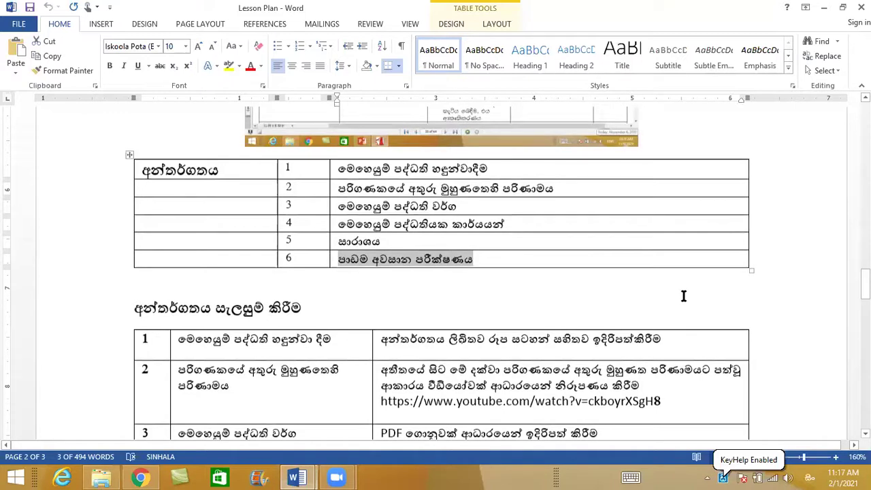
Scroll through the Lesson Plan's topic table, then return to the Edit Lesson page in Chrome.
{"action": "scroll", "coordinate": [684, 296], "scroll_direction": "down", "scroll_amount": 1}
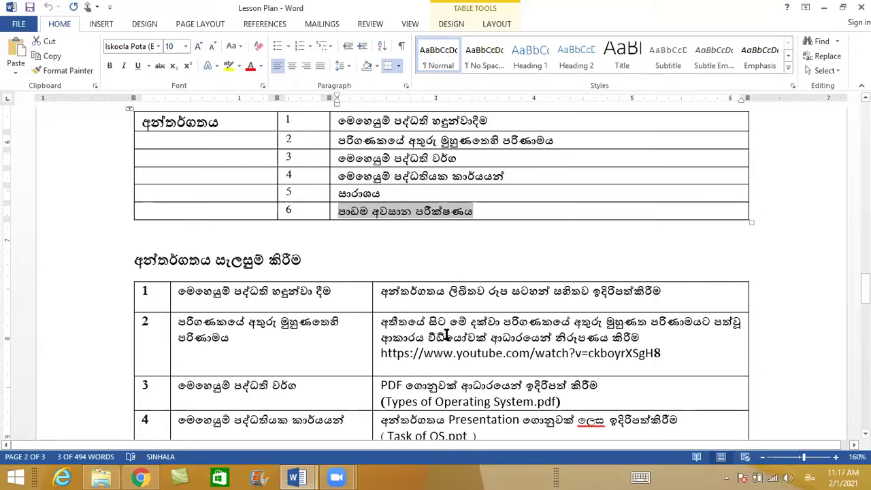
{"action": "left_click", "coordinate": [140, 477]}
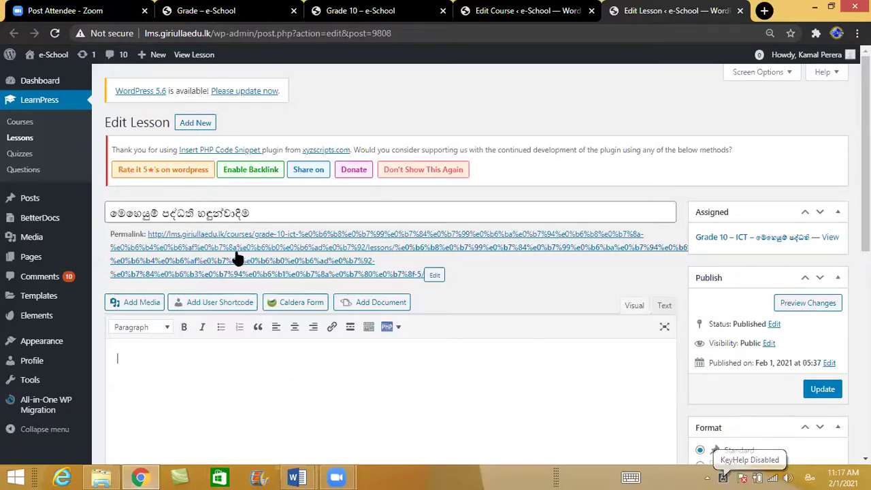
Copy the lesson title and paste it repeatedly into the body as two paragraphs.
{"action": "left_click_drag", "start_coordinate": [257, 213], "coordinate": [114, 213]}
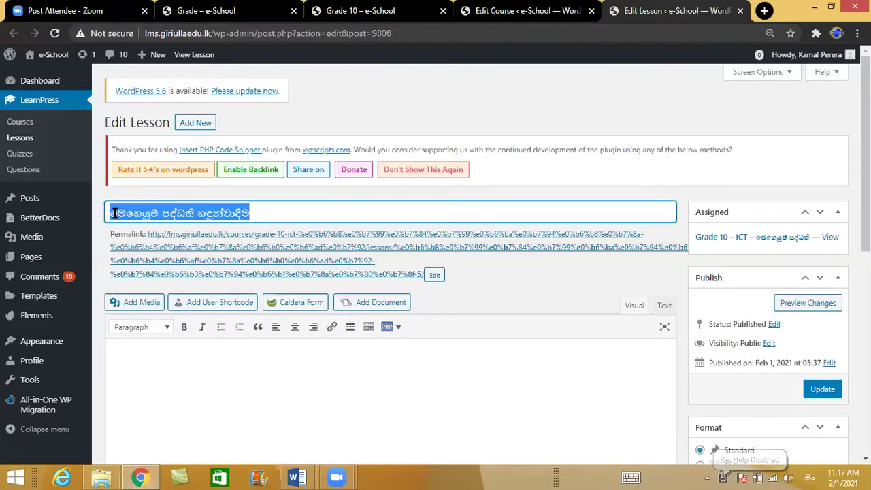
{"action": "left_click", "coordinate": [161, 361]}
{"action": "key", "text": "ctrl+v"}
{"action": "key", "text": "ctrl+v"}
{"action": "key", "text": "ctrl+v"}
{"action": "key", "text": "ctrl+v"}
{"action": "key", "text": "ctrl+v"}
{"action": "key", "text": "ctrl+v"}
{"action": "key", "text": "ctrl+v"}
{"action": "key", "text": "ctrl+v"}
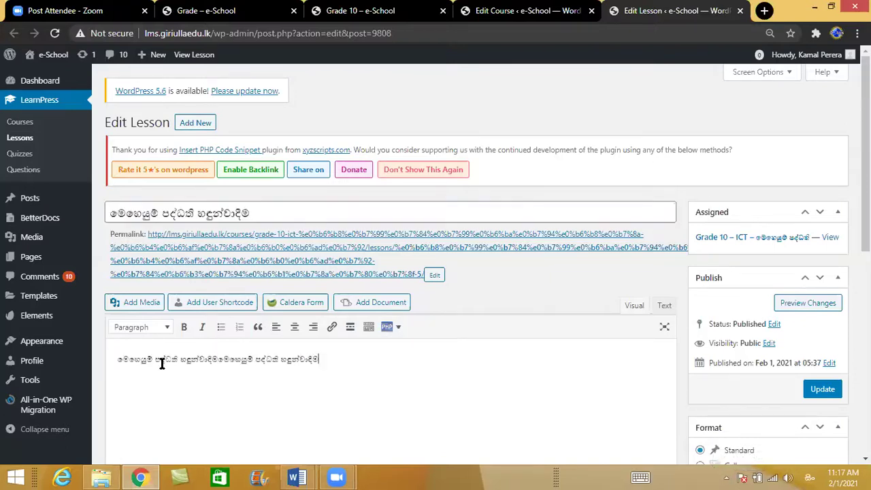
{"action": "key", "text": "ctrl+v"}
{"action": "key", "text": "ctrl+v"}
{"action": "key", "text": "ctrl+v"}
{"action": "key", "text": "ctrl+v"}
{"action": "key", "text": "ctrl+v"}
{"action": "key", "text": "ctrl+v"}
{"action": "key", "text": "ctrl+v"}
{"action": "key", "text": "ctrl+v"}
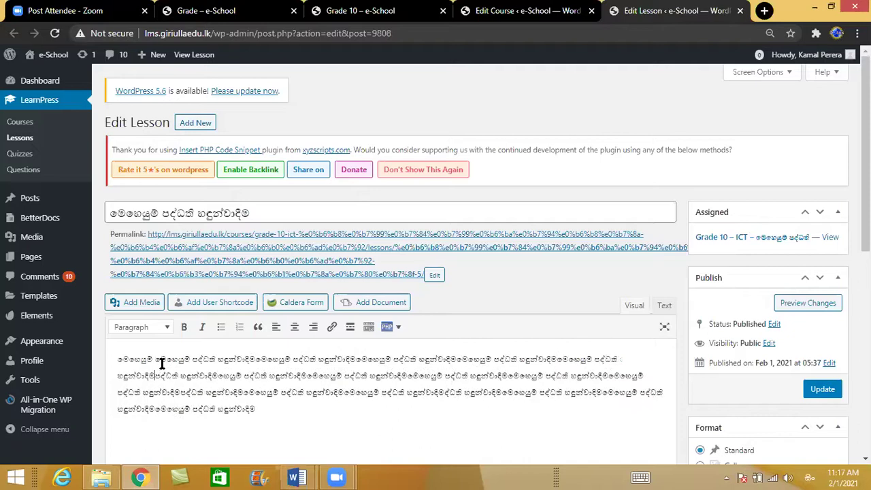
{"action": "key", "text": "Return"}
{"action": "key", "text": "BackSpace"}
{"action": "left_click", "coordinate": [268, 409]}
{"action": "key", "text": "Return"}
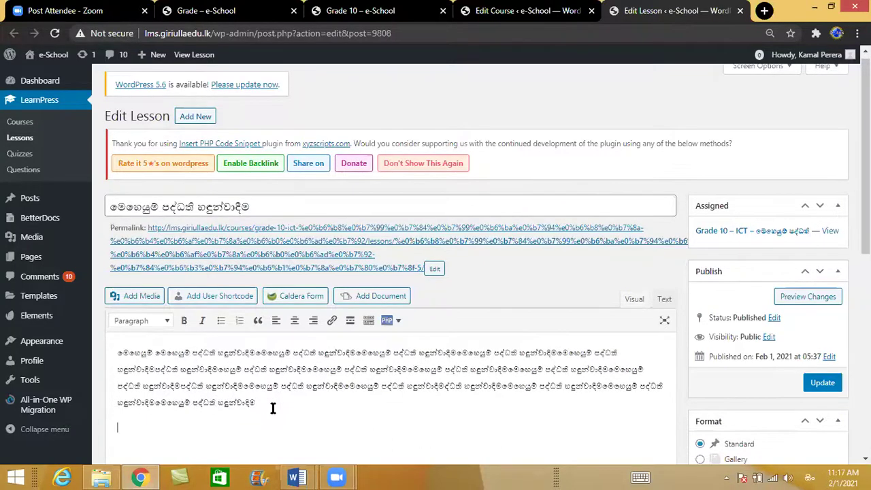
{"action": "key", "text": "ctrl+v"}
{"action": "key", "text": "ctrl+v"}
{"action": "key", "text": "ctrl+v"}
{"action": "key", "text": "ctrl+v"}
{"action": "key", "text": "ctrl+v"}
{"action": "key", "text": "ctrl+v"}
{"action": "key", "text": "ctrl+v"}
{"action": "key", "text": "ctrl+v"}
{"action": "key", "text": "ctrl+v"}
{"action": "key", "text": "ctrl+v"}
{"action": "key", "text": "ctrl+v"}
{"action": "key", "text": "ctrl+v"}
{"action": "key", "text": "ctrl+v"}
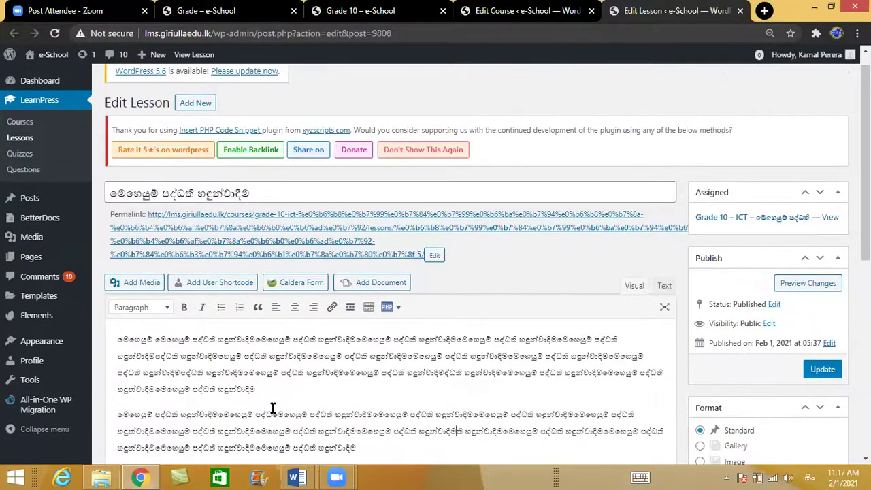
Bring up the Add Media dialog for the lesson.
{"action": "scroll", "coordinate": [387, 395], "scroll_direction": "down", "scroll_amount": 3}
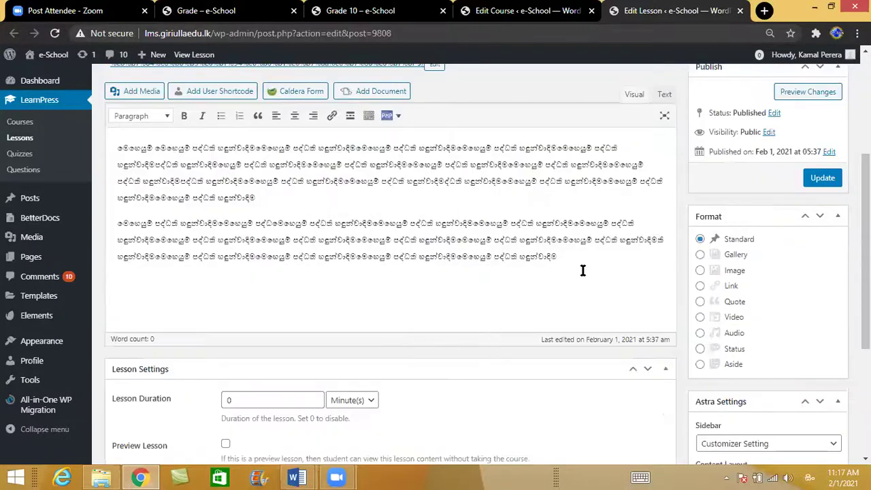
{"action": "scroll", "coordinate": [593, 265], "scroll_direction": "up", "scroll_amount": 2}
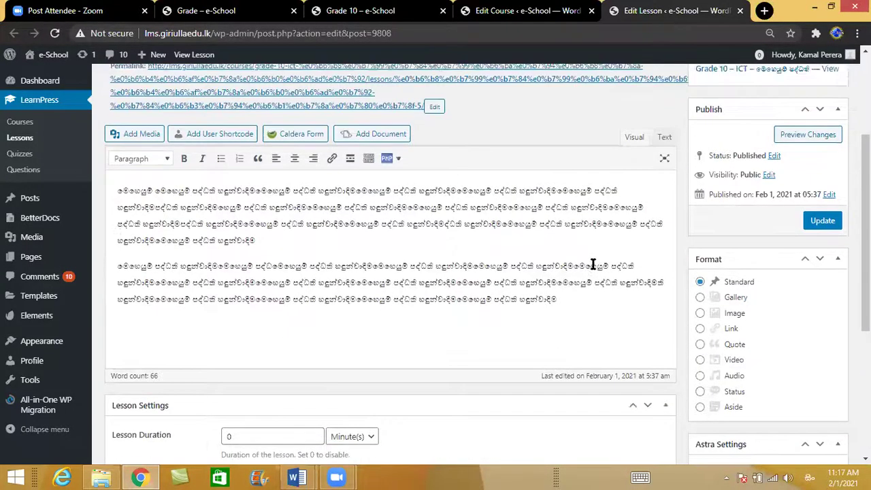
{"action": "scroll", "coordinate": [296, 313], "scroll_direction": "up", "scroll_amount": 1}
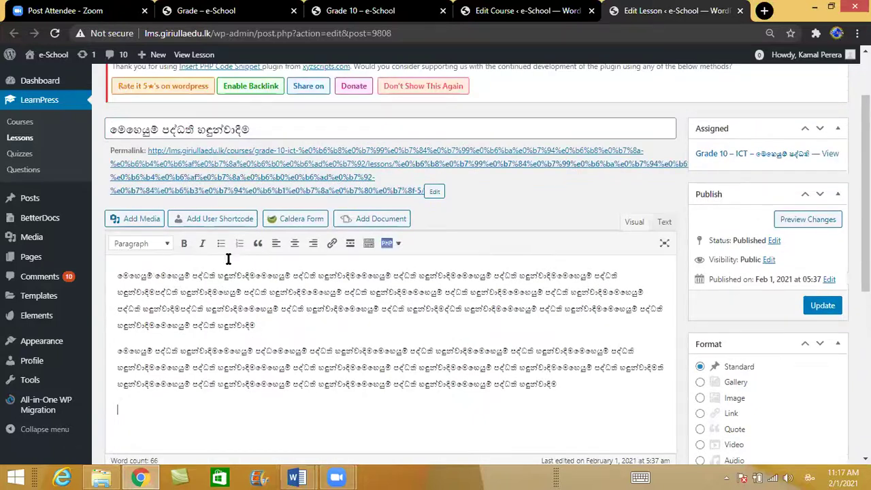
{"action": "left_click", "coordinate": [141, 219]}
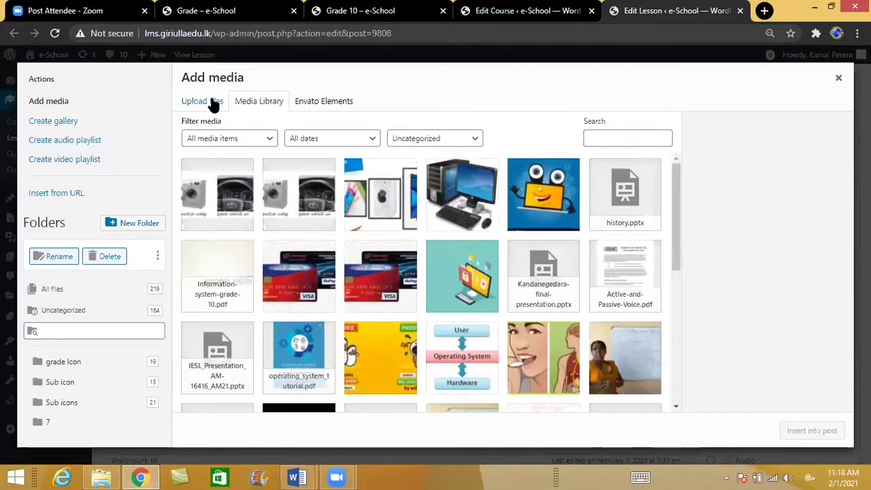
Insert the os.png User / Operating System / Hardware diagram into the lesson body.
{"action": "left_click", "coordinate": [470, 373]}
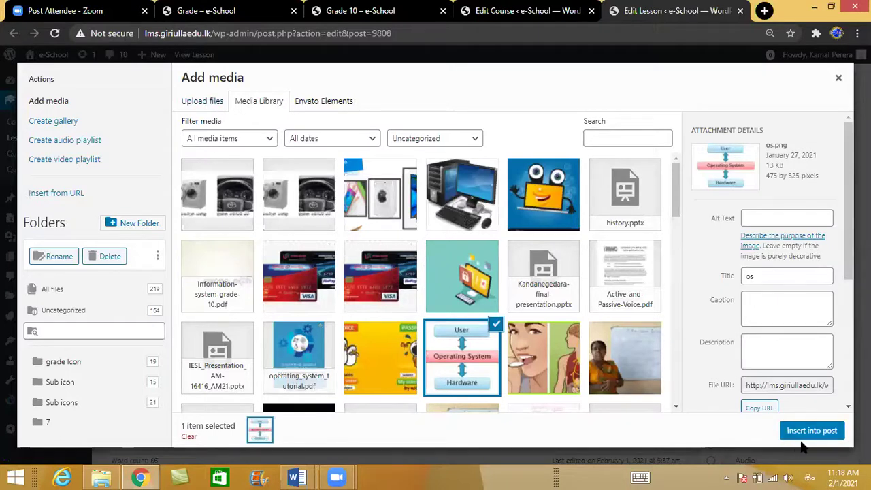
{"action": "left_click", "coordinate": [812, 431]}
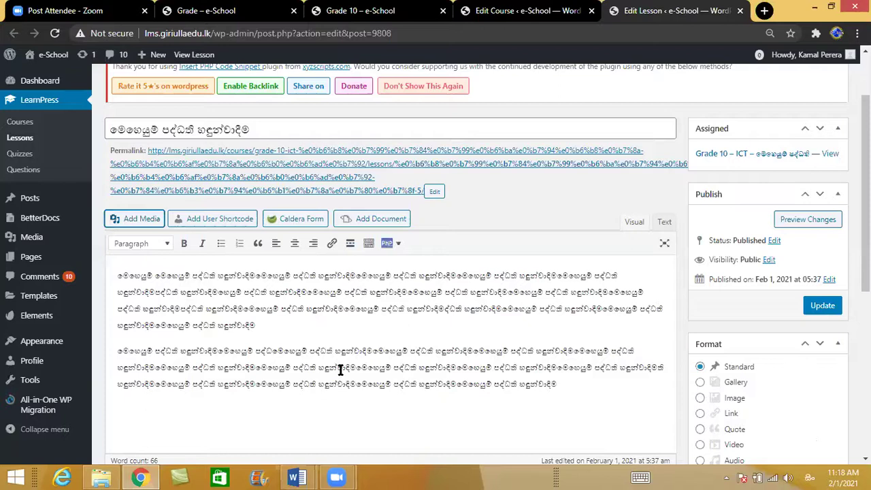
{"action": "scroll", "coordinate": [274, 315], "scroll_direction": "down", "scroll_amount": 2}
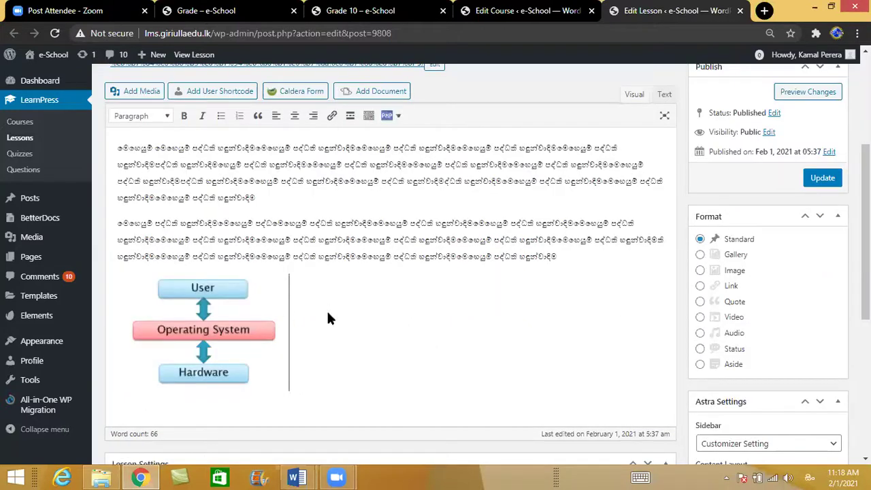
{"action": "scroll", "coordinate": [327, 318], "scroll_direction": "up", "scroll_amount": 3}
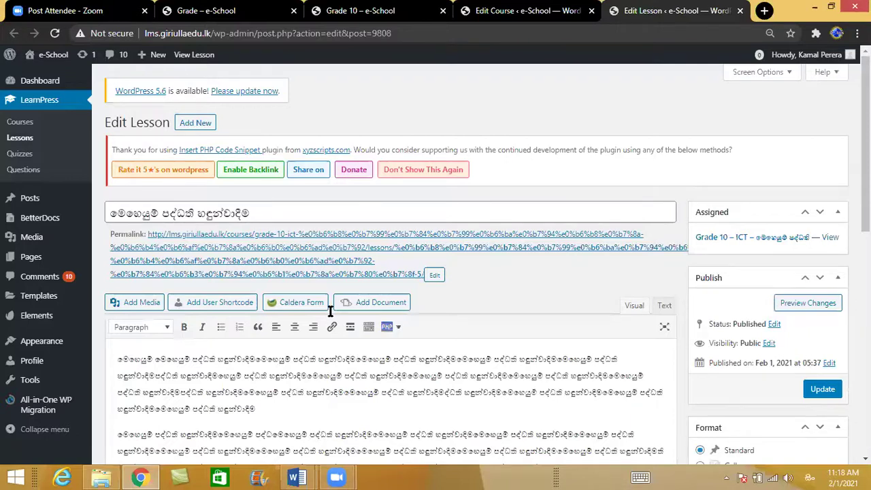
{"action": "scroll", "coordinate": [330, 311], "scroll_direction": "down", "scroll_amount": 3}
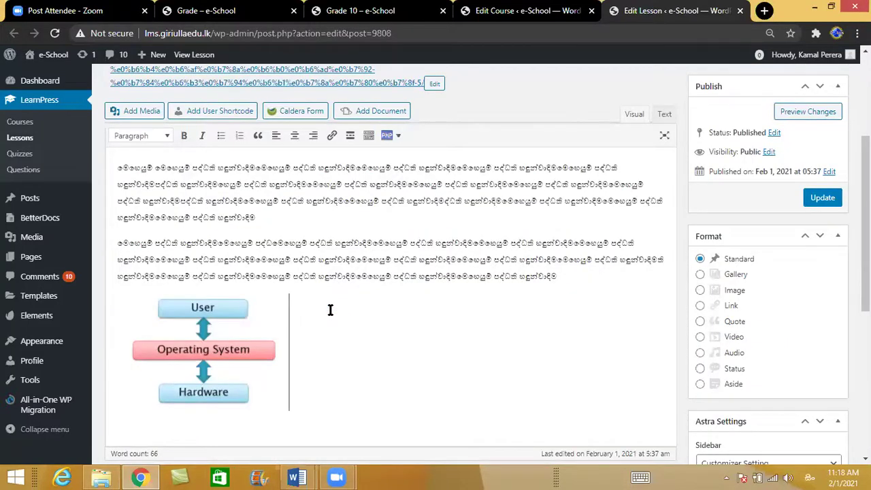
{"action": "scroll", "coordinate": [320, 273], "scroll_direction": "up", "scroll_amount": 3}
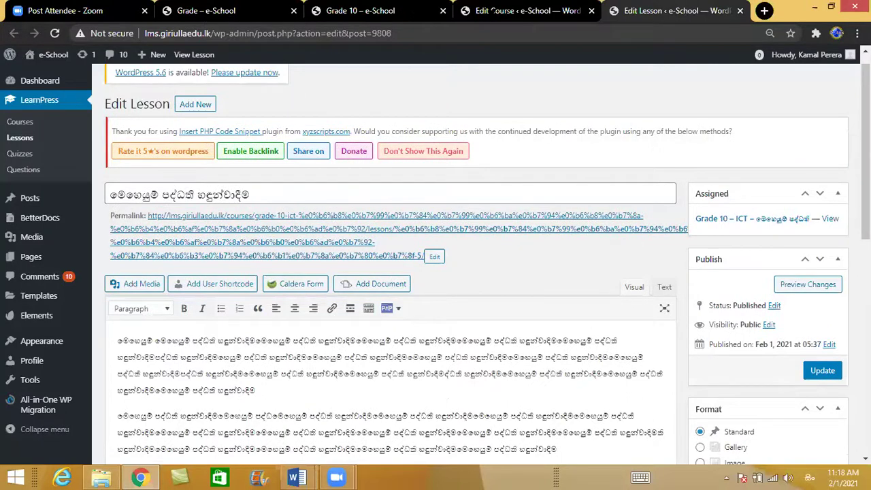
Compare the course curriculum in the Edit Course tab, ending back on Edit Lesson.
{"action": "key", "text": "ctrl+shift+Tab"}
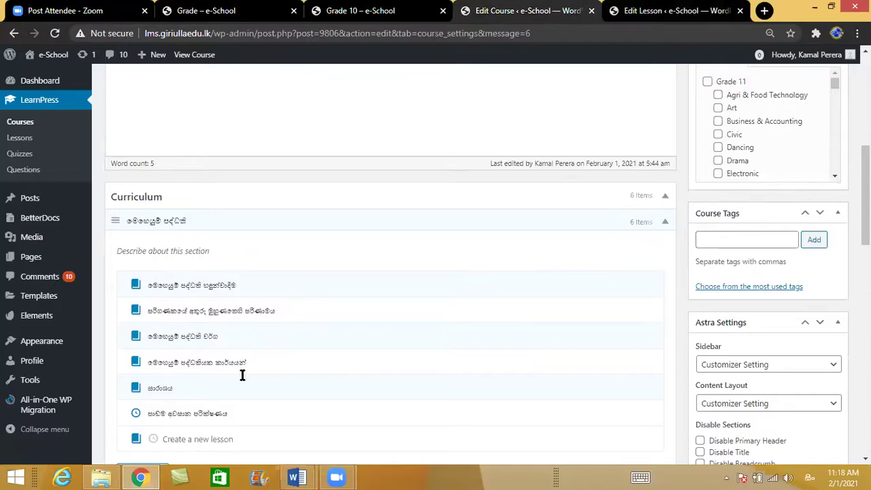
{"action": "key", "text": "ctrl+Tab"}
{"action": "scroll", "coordinate": [247, 270], "scroll_direction": "up", "scroll_amount": 2}
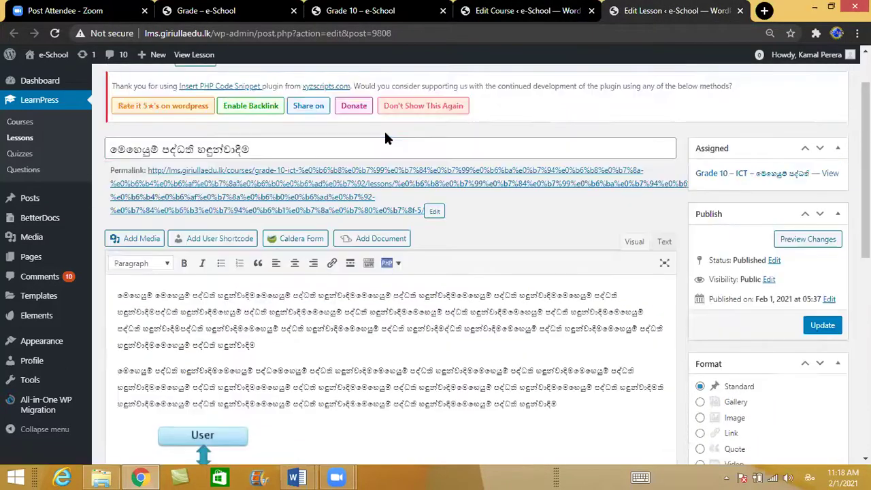
{"action": "left_click", "coordinate": [503, 10]}
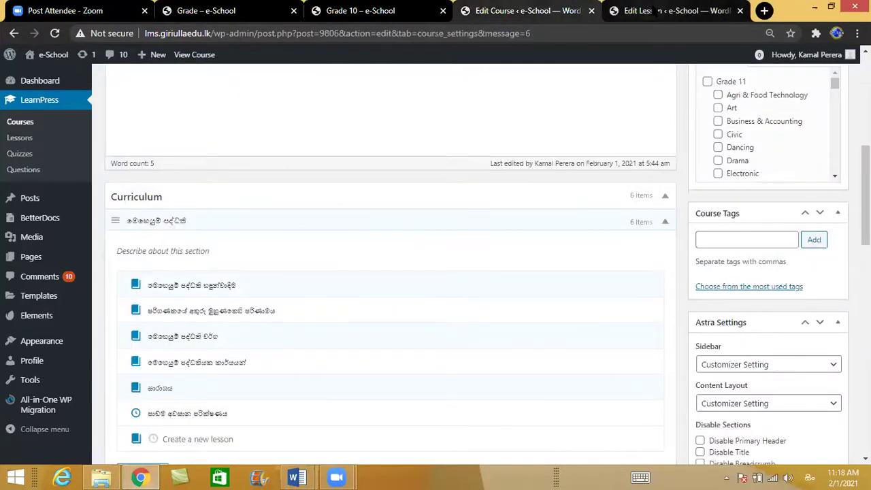
{"action": "left_click", "coordinate": [640, 13]}
{"action": "left_click", "coordinate": [533, 10]}
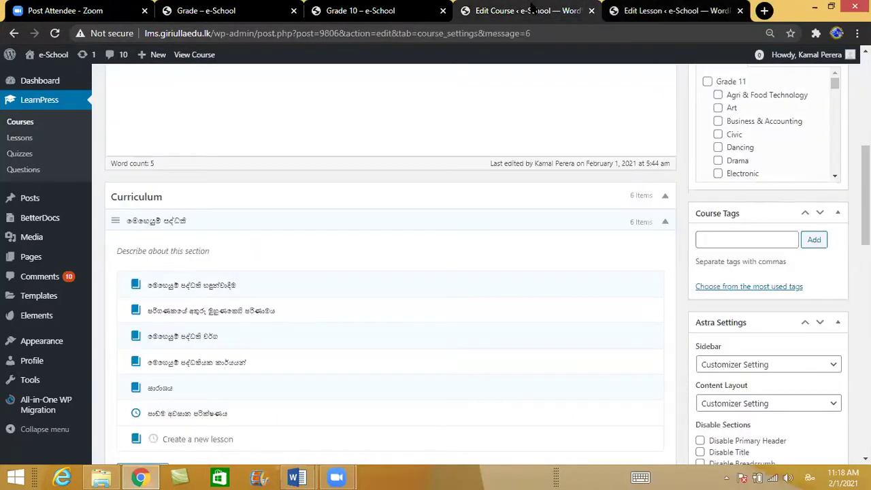
{"action": "left_click", "coordinate": [673, 11]}
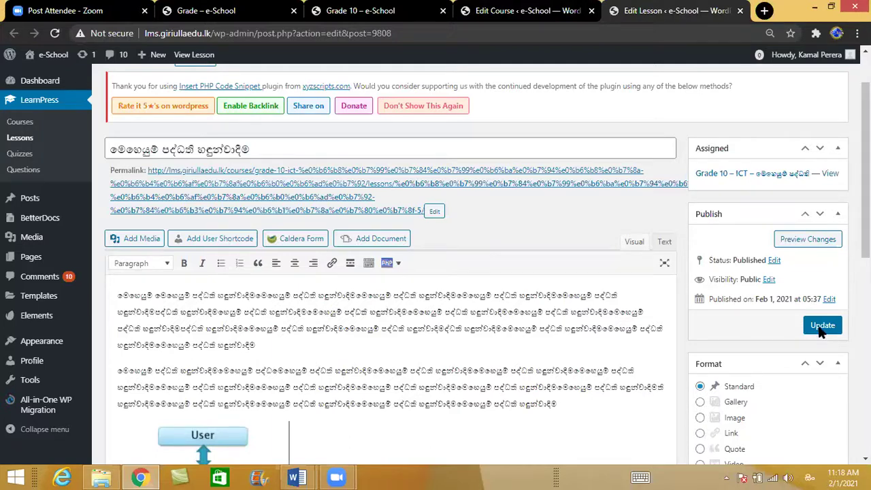
Update the lesson and check the Lesson updated notice.
{"action": "left_click", "coordinate": [822, 327]}
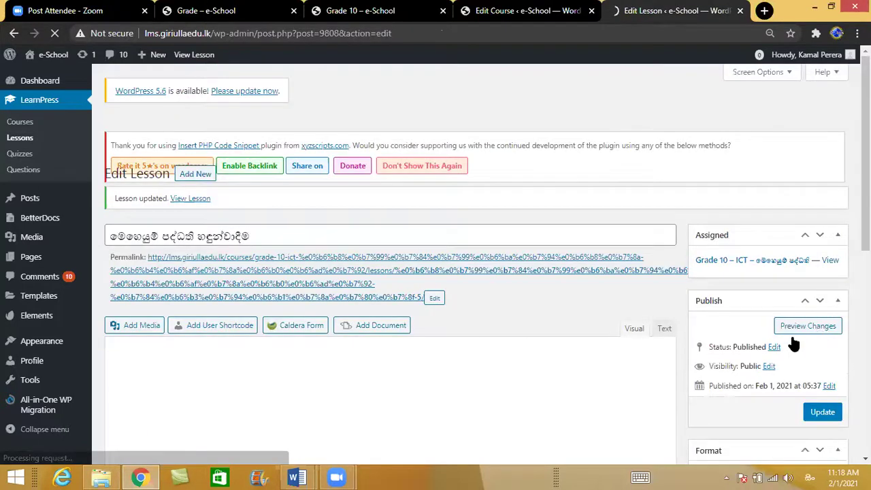
{"action": "scroll", "coordinate": [408, 378], "scroll_direction": "down", "scroll_amount": 2}
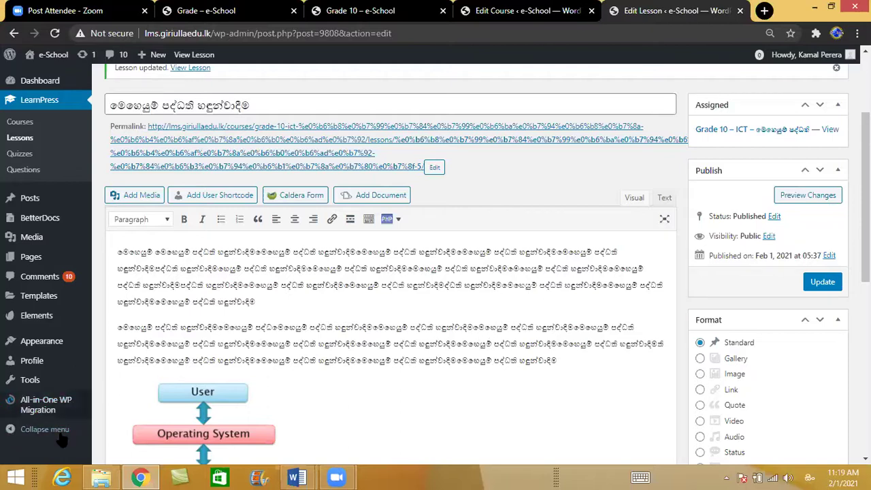
Switch input to English, search the Start screen for 'snip' and launch Snipping Tool.
{"action": "left_click", "coordinate": [16, 476]}
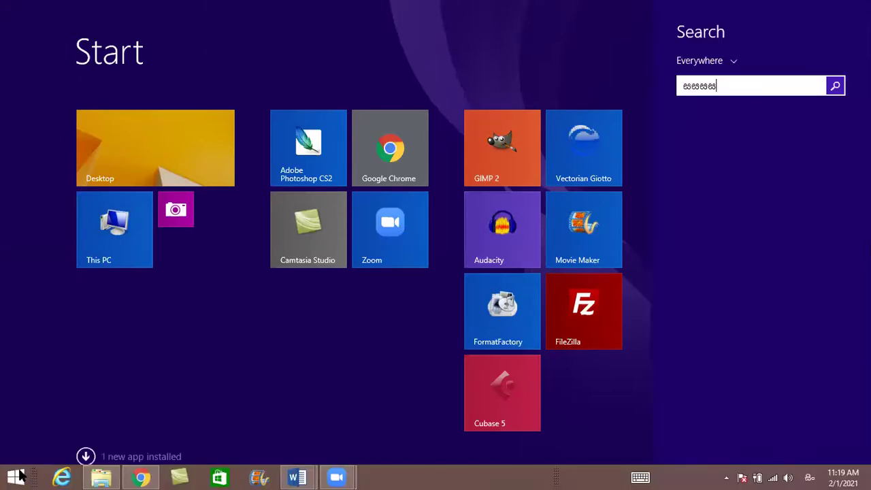
{"action": "key", "text": "BackSpace"}
{"action": "key", "text": "BackSpace"}
{"action": "key", "text": "BackSpace"}
{"action": "key", "text": "BackSpace"}
{"action": "key", "text": "BackSpace"}
{"action": "key", "text": "alt+shift"}
{"action": "type", "text": "snipping Tool"}
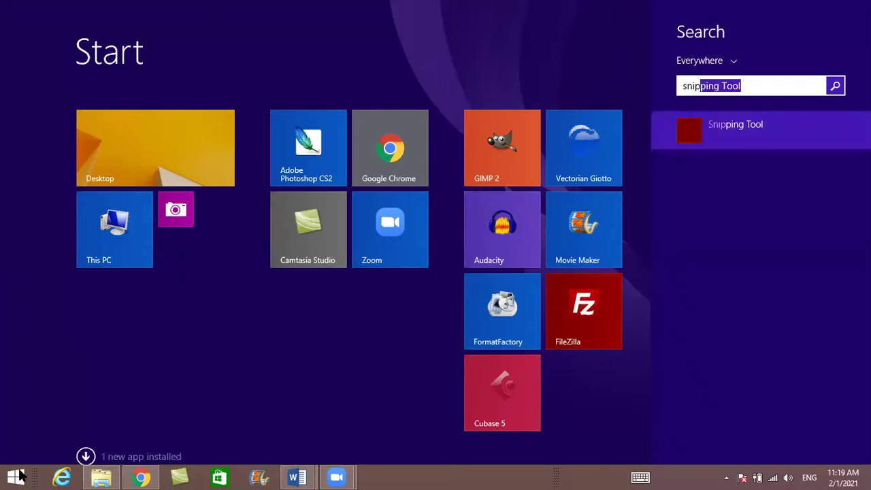
{"action": "left_click", "coordinate": [717, 131]}
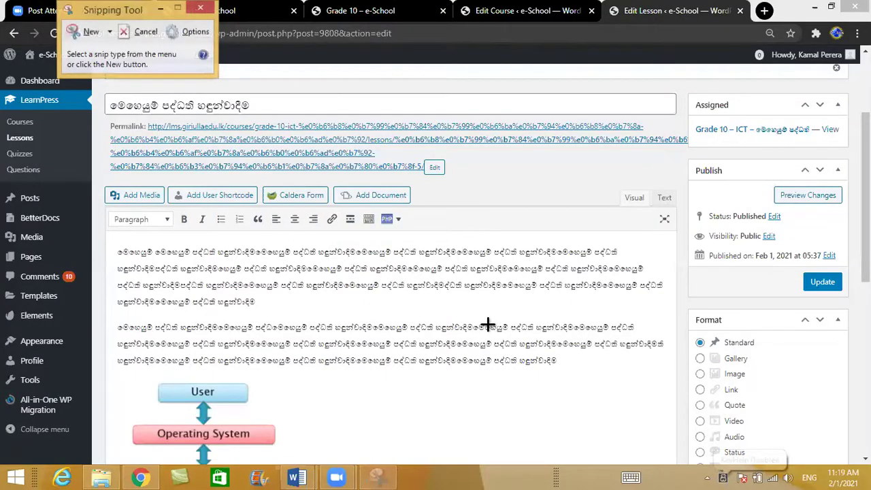
Snip a rectangular section of the lesson text, then close Snipping Tool.
{"action": "key", "text": "ctrl+n"}
{"action": "left_click_drag", "start_coordinate": [309, 216], "coordinate": [513, 361]}
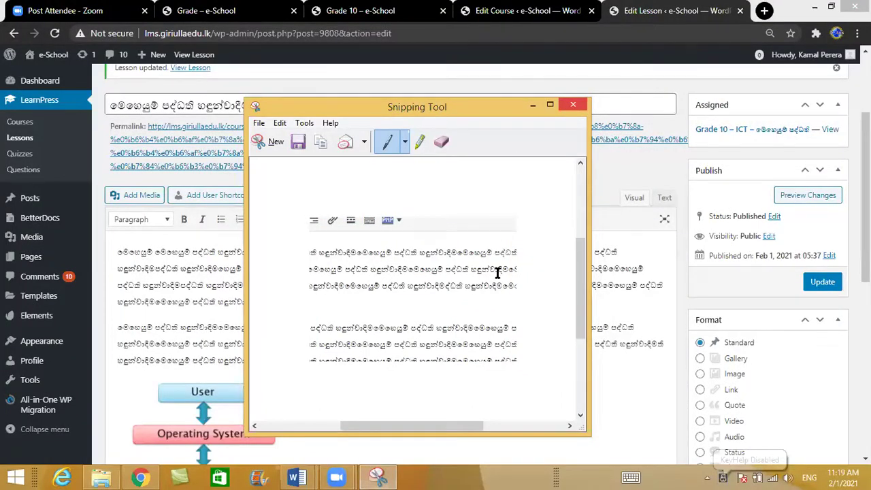
{"action": "key", "text": "alt+F4"}
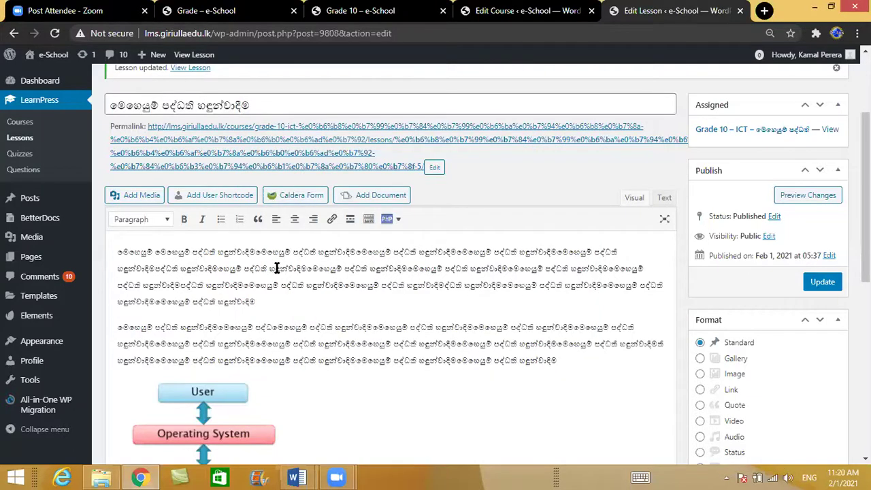
{"action": "scroll", "coordinate": [631, 133], "scroll_direction": "down", "scroll_amount": 1}
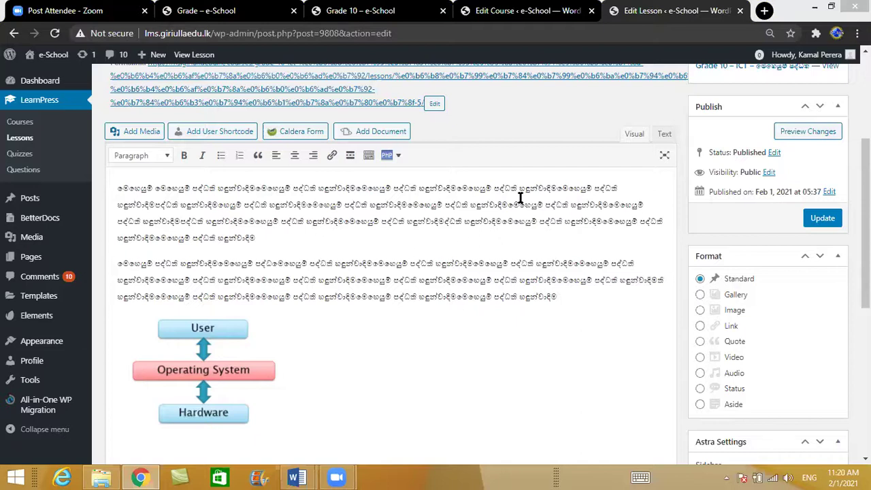
Update the lesson once more and close its Edit Lesson tab.
{"action": "left_click", "coordinate": [821, 222]}
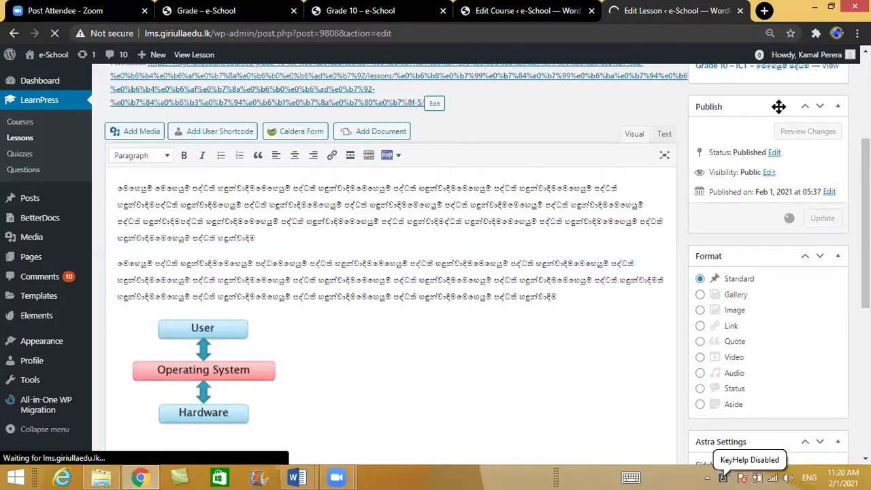
{"action": "left_click", "coordinate": [741, 12]}
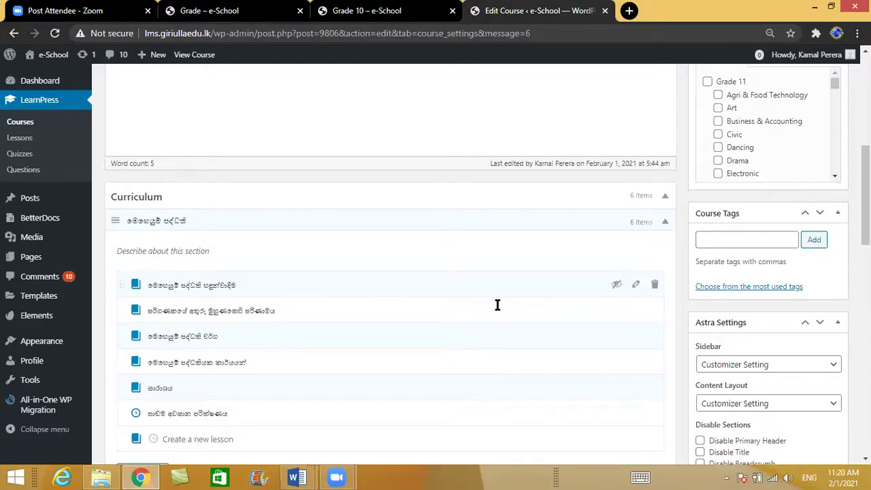
Open the second curriculum lesson's Edit Lesson page from its pencil icon.
{"action": "scroll", "coordinate": [498, 303], "scroll_direction": "down", "scroll_amount": 1}
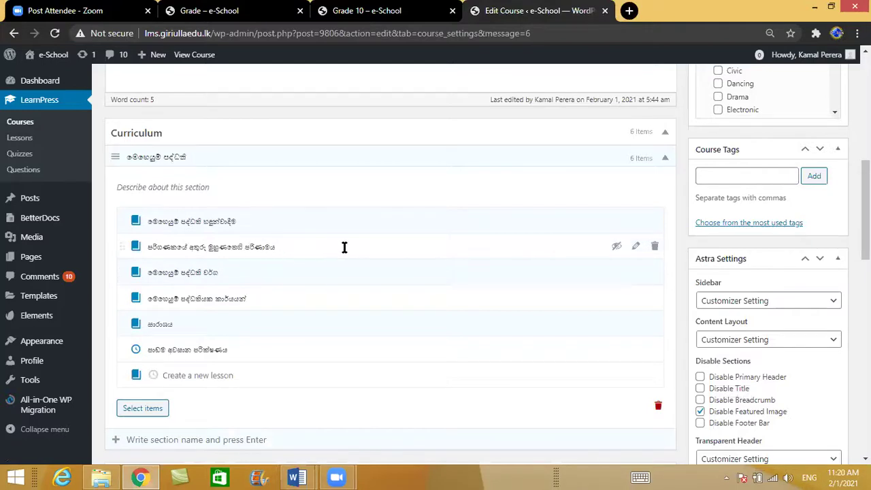
{"action": "left_click", "coordinate": [634, 244]}
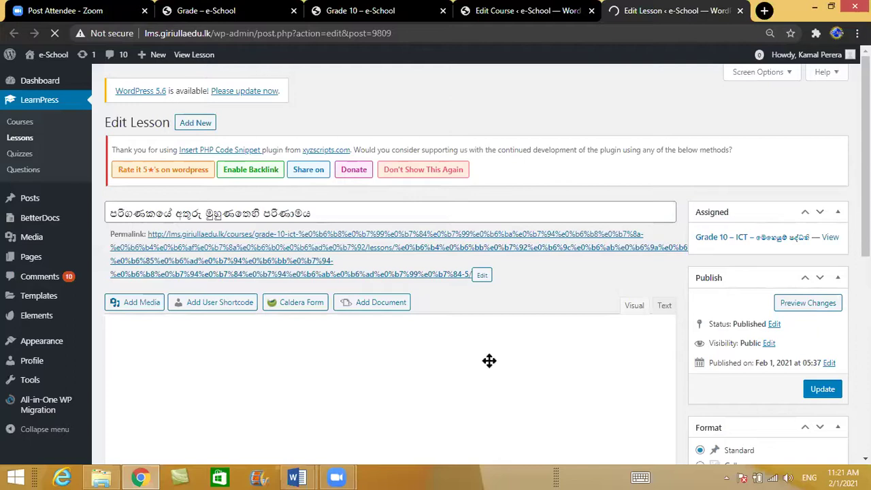
{"action": "scroll", "coordinate": [490, 360], "scroll_direction": "down", "scroll_amount": 1}
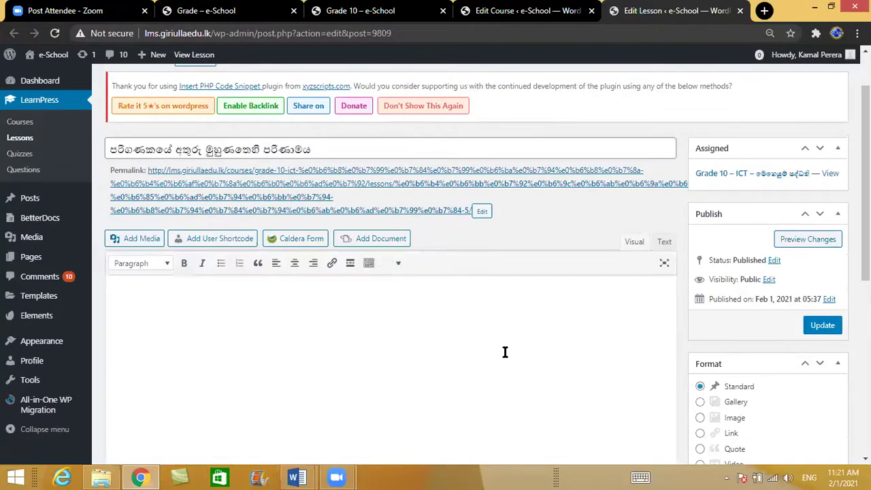
Copy row 2's YouTube URL from the Lesson Plan Word document, then return to Chrome.
{"action": "mouse_move", "coordinate": [297, 477]}
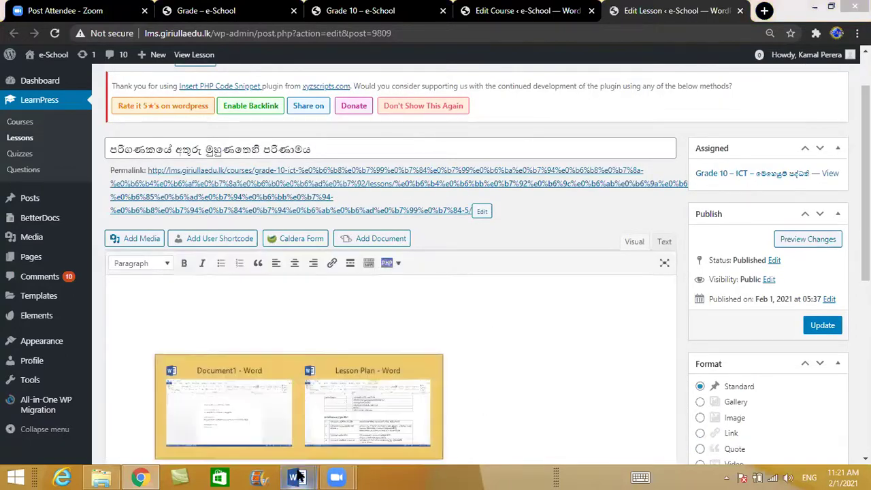
{"action": "left_click", "coordinate": [404, 417]}
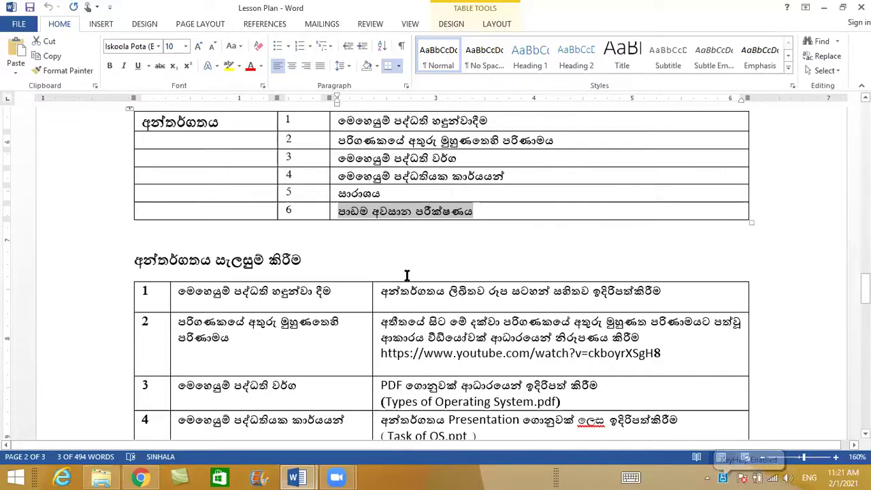
{"action": "scroll", "coordinate": [643, 279], "scroll_direction": "down", "scroll_amount": 1}
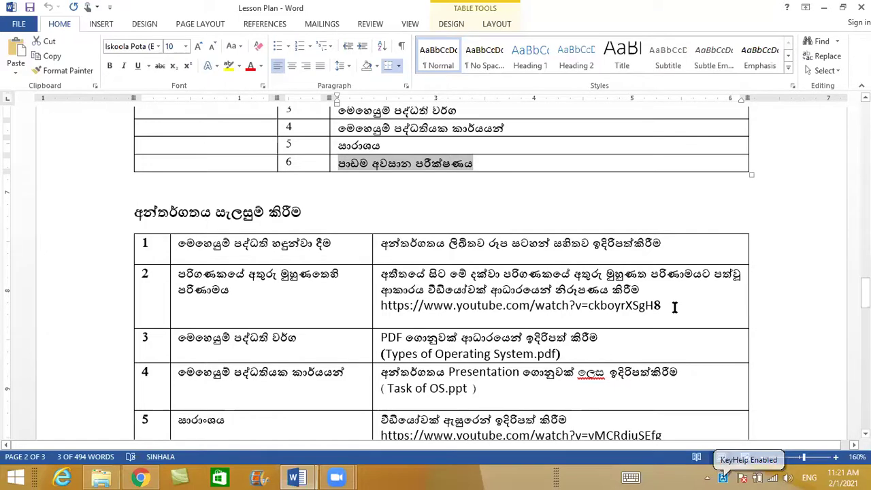
{"action": "left_click_drag", "start_coordinate": [670, 307], "coordinate": [382, 306]}
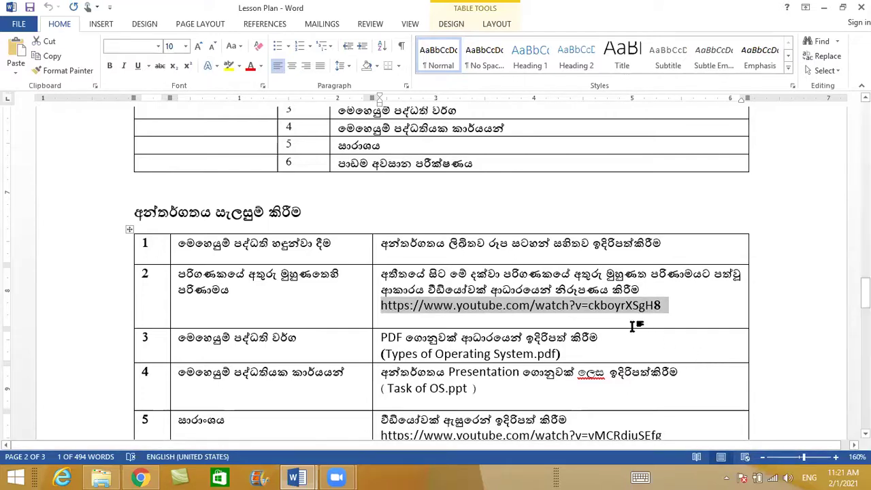
{"action": "left_click_drag", "start_coordinate": [663, 307], "coordinate": [378, 307]}
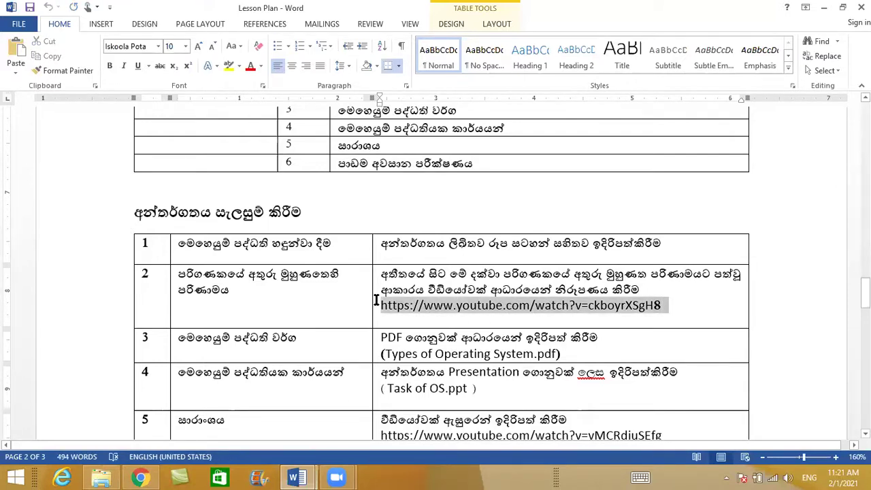
{"action": "right_click", "coordinate": [432, 305]}
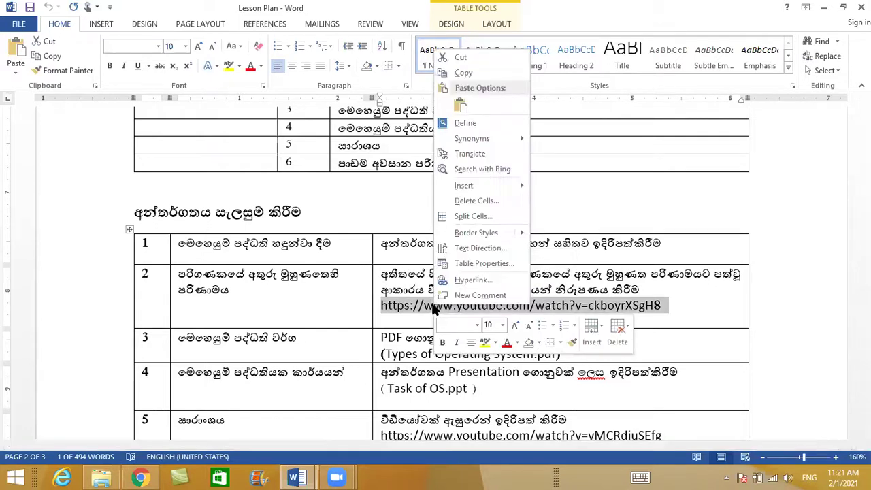
{"action": "left_click", "coordinate": [466, 71]}
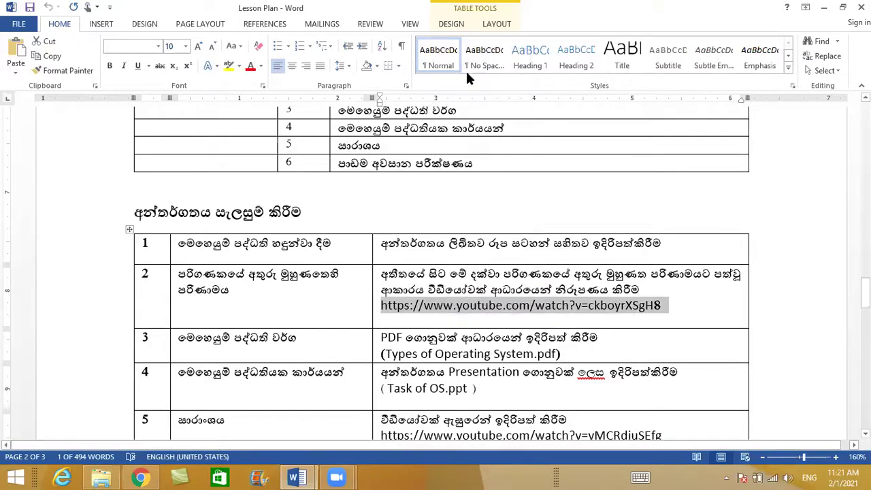
{"action": "left_click", "coordinate": [140, 477]}
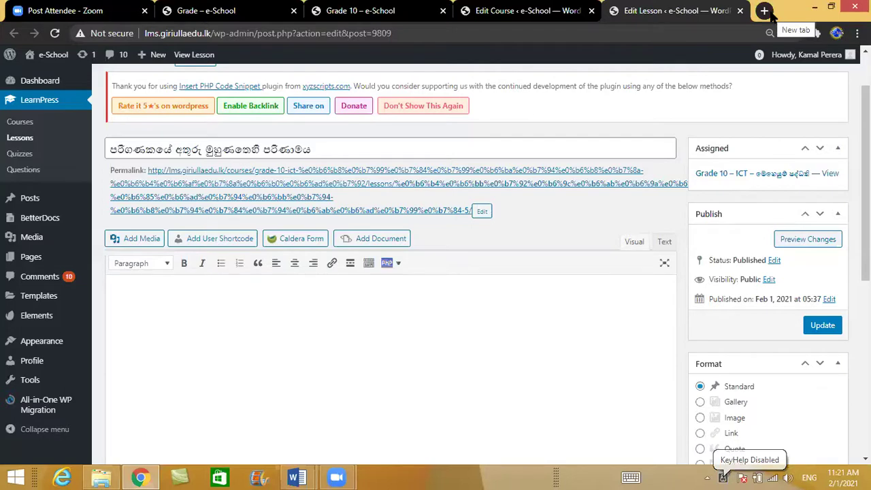
Load the copied YouTube link in a new browser tab.
{"action": "left_click", "coordinate": [765, 11]}
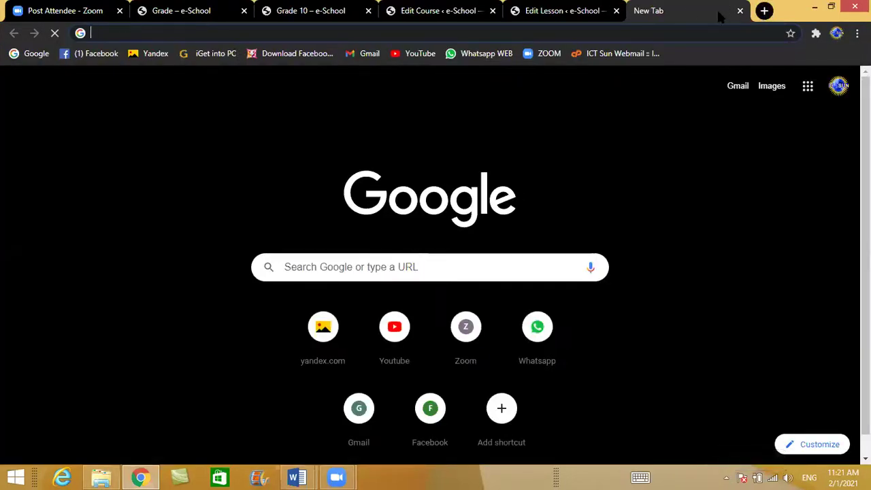
{"action": "left_click", "coordinate": [104, 30]}
{"action": "key", "text": "ctrl+v"}
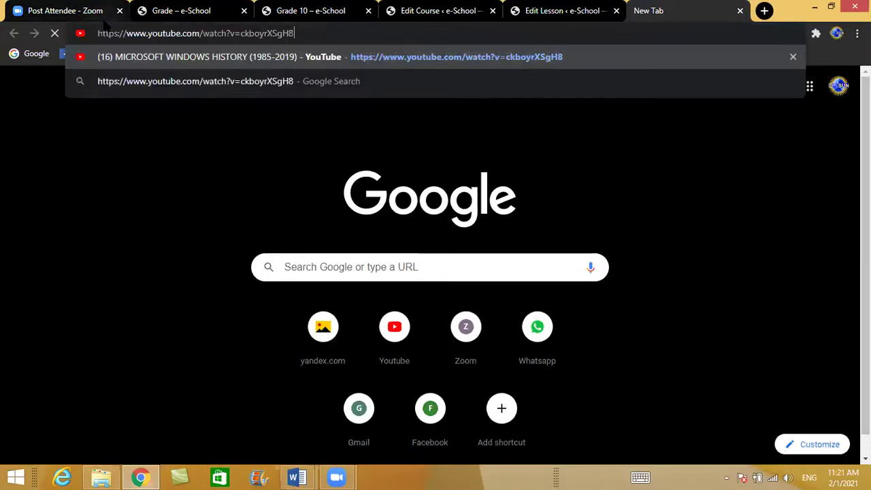
{"action": "key", "text": "Return"}
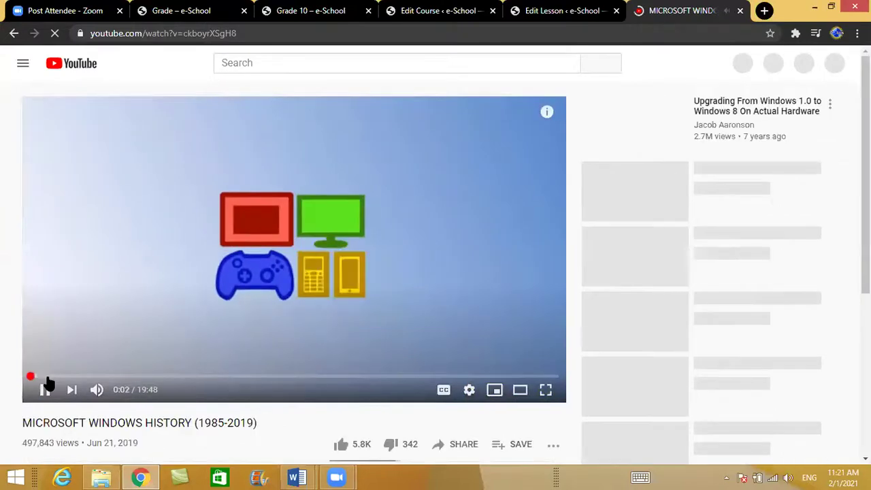
Pause the MICROSOFT WINDOWS HISTORY (1985-2019) video, copy its embed code, and return to the lesson.
{"action": "left_click", "coordinate": [45, 377]}
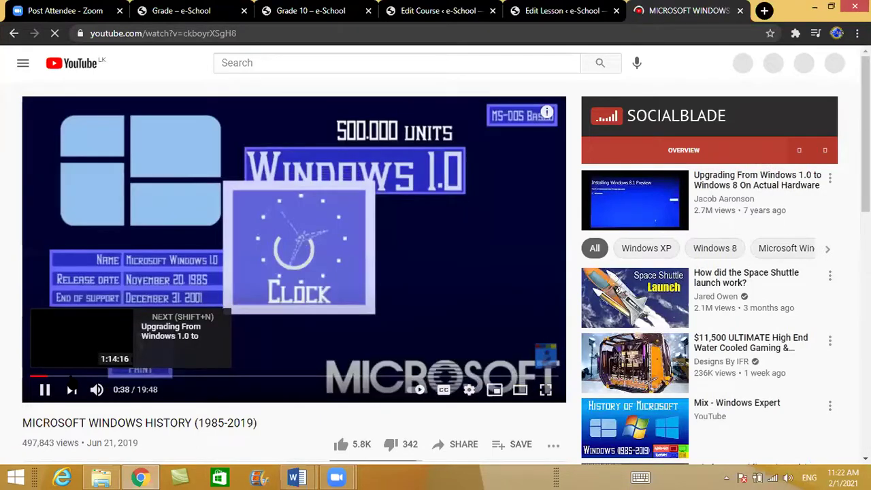
{"action": "left_click", "coordinate": [70, 376]}
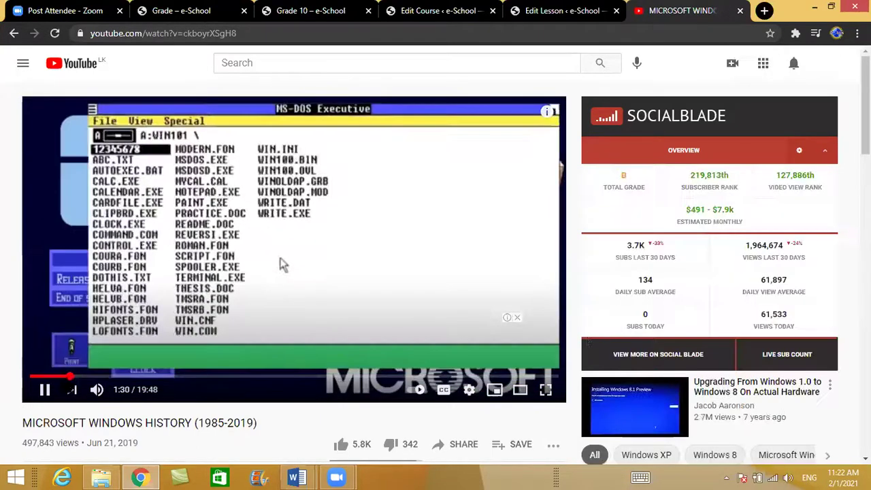
{"action": "left_click", "coordinate": [282, 264]}
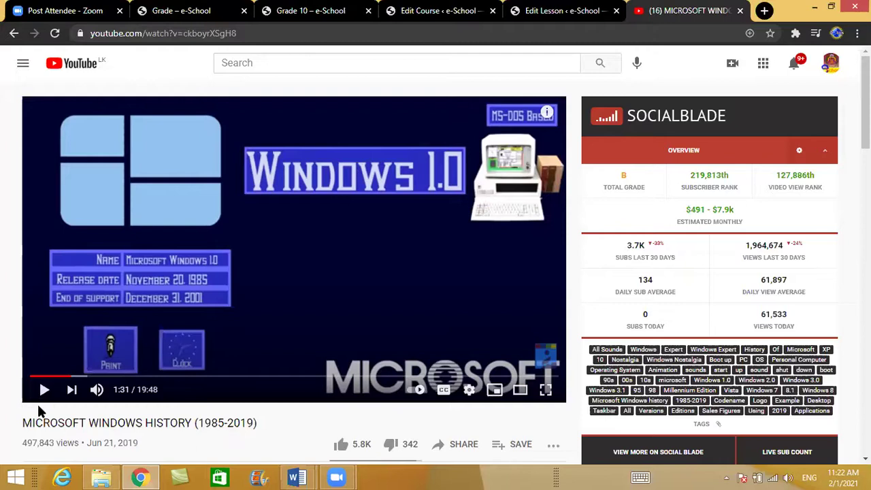
{"action": "right_click", "coordinate": [293, 196]}
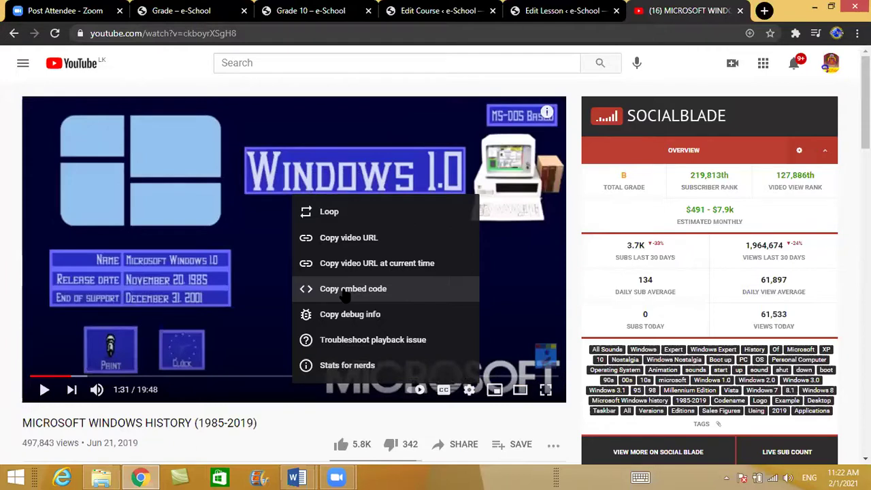
{"action": "left_click", "coordinate": [344, 291]}
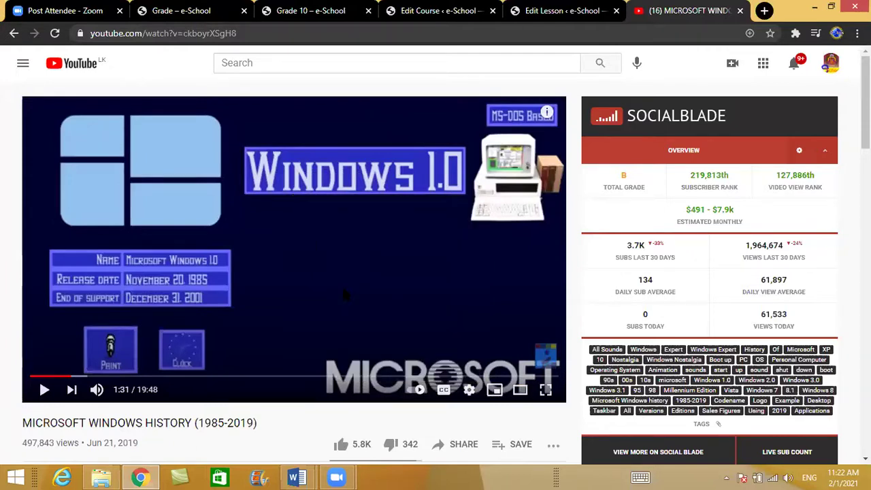
{"action": "left_click", "coordinate": [568, 17]}
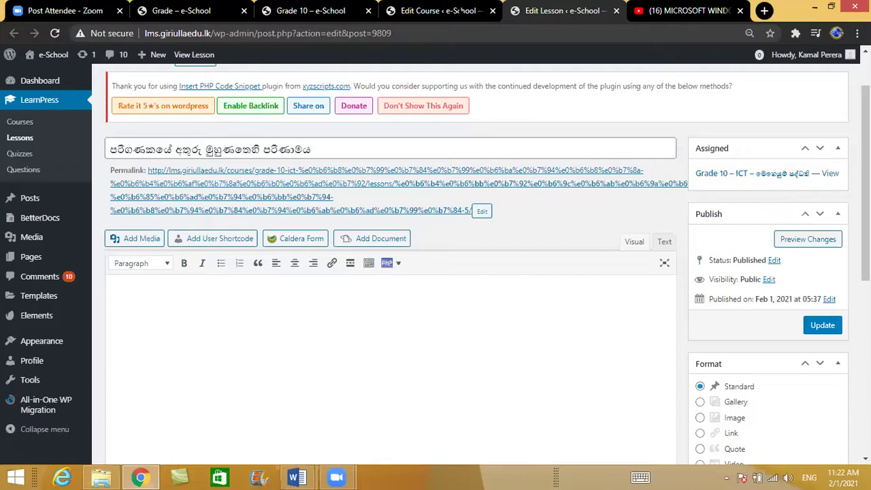
Back in the second lesson's editor, switch the content body to Text (HTML) mode.
{"action": "key", "text": "ctrl+shift+Tab"}
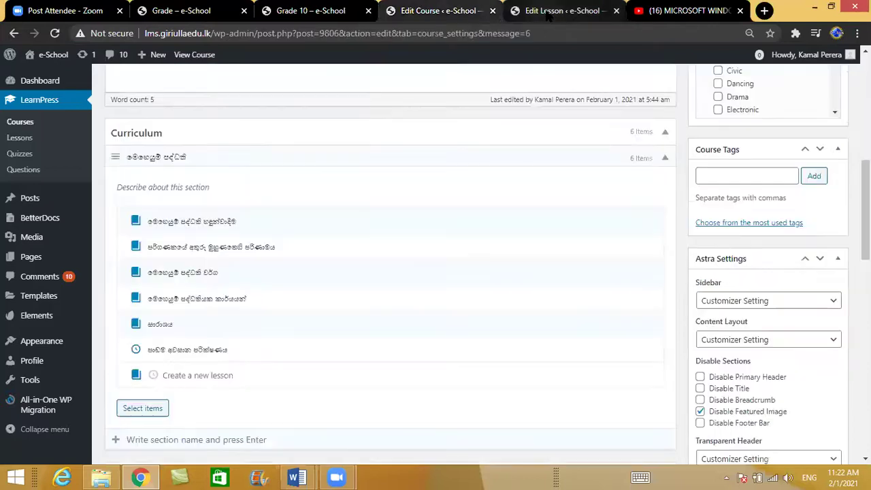
{"action": "left_click", "coordinate": [549, 12]}
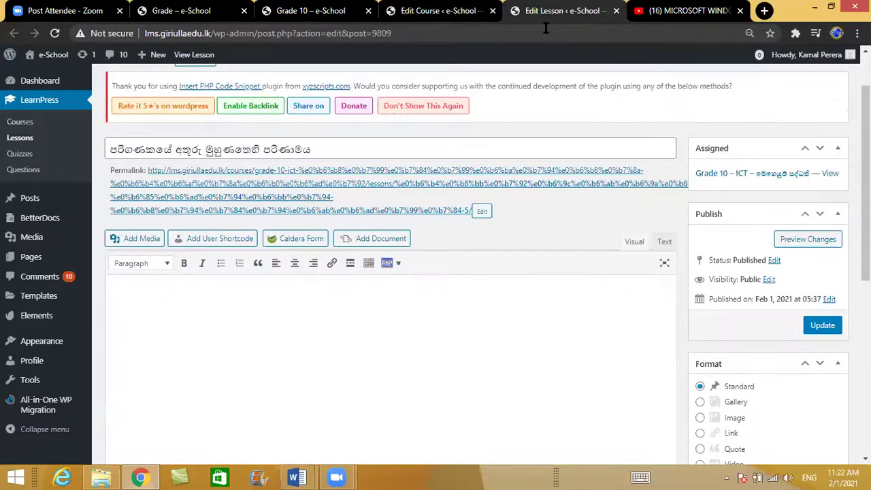
{"action": "scroll", "coordinate": [371, 330], "scroll_direction": "down", "scroll_amount": 1}
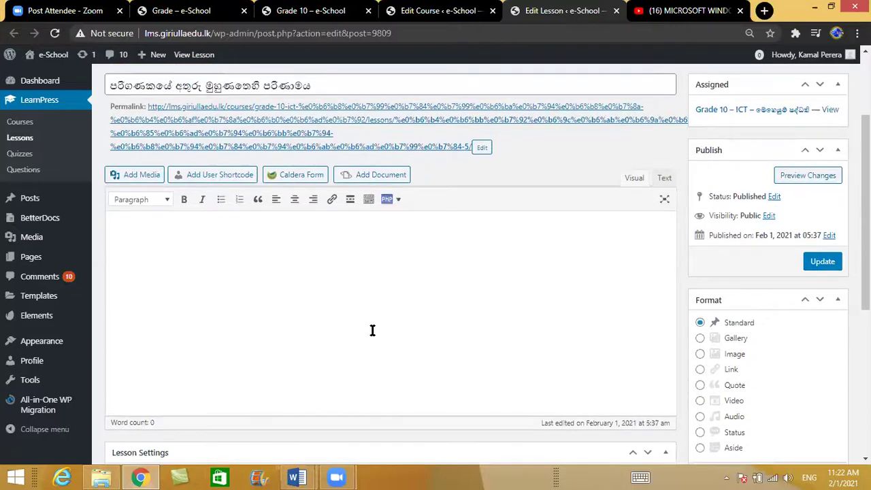
{"action": "scroll", "coordinate": [372, 330], "scroll_direction": "up", "scroll_amount": 1}
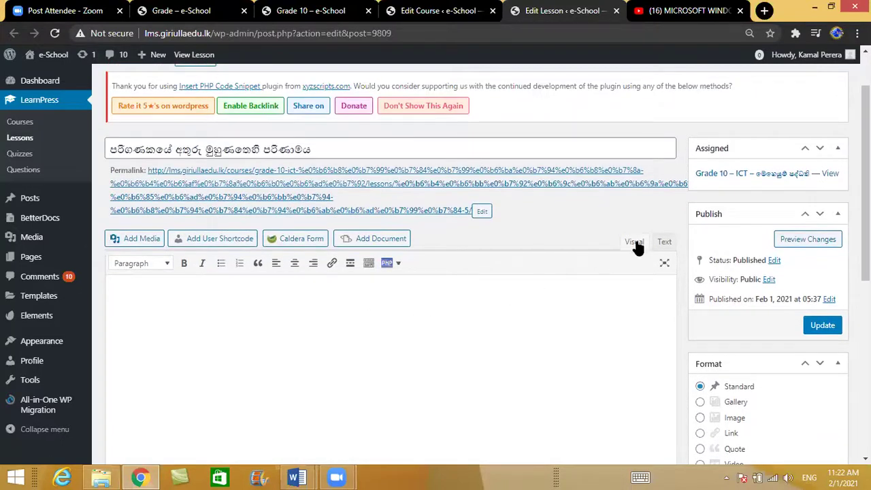
{"action": "left_click", "coordinate": [664, 244]}
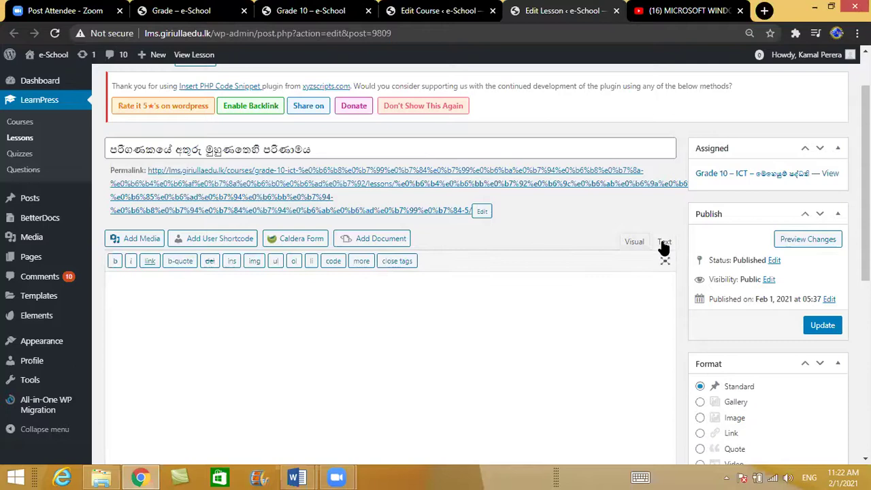
{"action": "left_click", "coordinate": [635, 245]}
{"action": "left_click", "coordinate": [662, 244]}
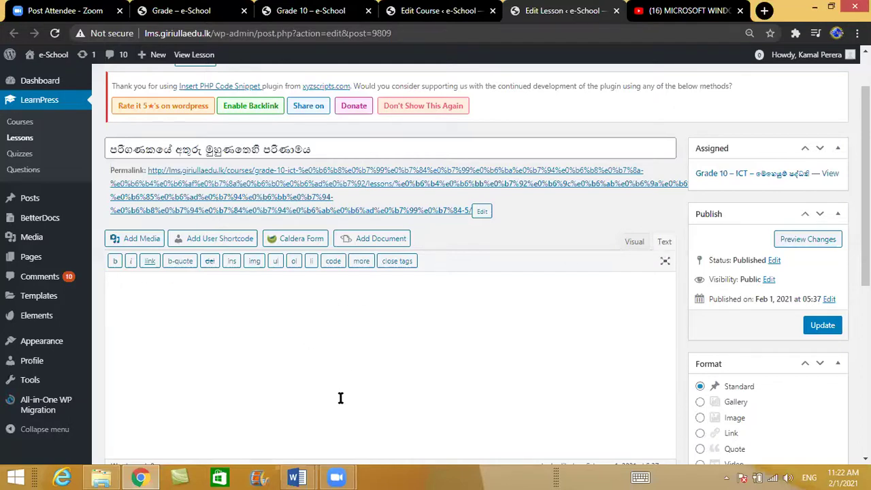
Paste the YouTube embed code into the body and preview the video in Visual mode.
{"action": "right_click", "coordinate": [237, 303]}
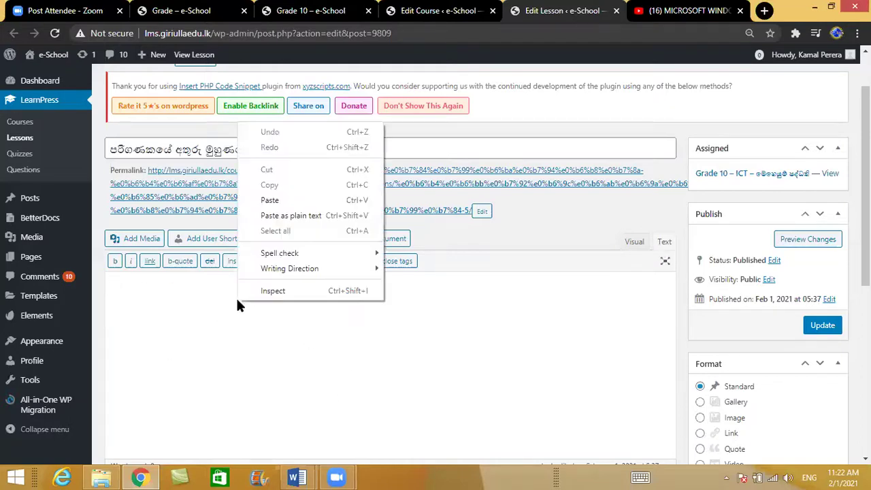
{"action": "left_click", "coordinate": [286, 200]}
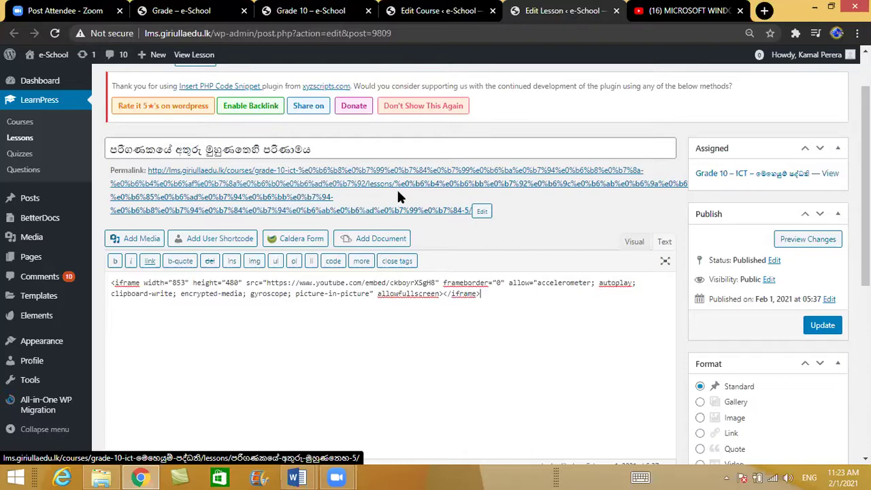
{"action": "left_click", "coordinate": [635, 242]}
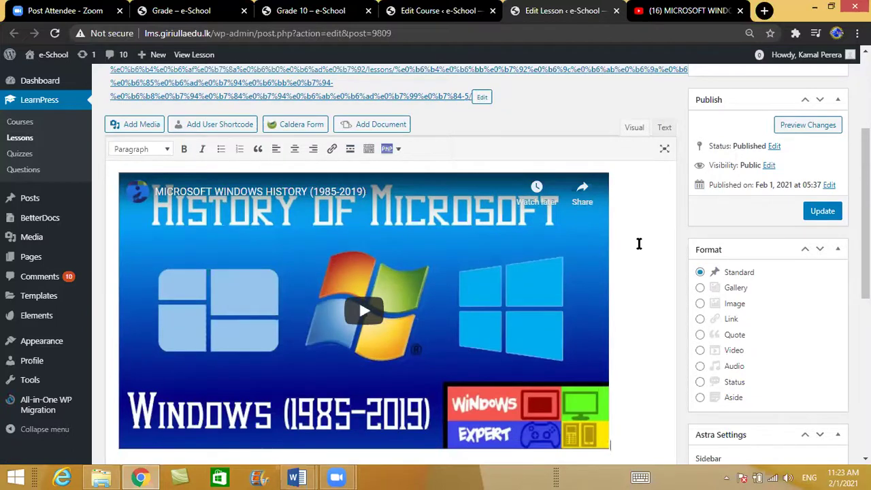
{"action": "scroll", "coordinate": [462, 256], "scroll_direction": "down", "scroll_amount": 1}
{"action": "scroll", "coordinate": [463, 256], "scroll_direction": "up", "scroll_amount": 1}
{"action": "scroll", "coordinate": [245, 253], "scroll_direction": "up", "scroll_amount": 3}
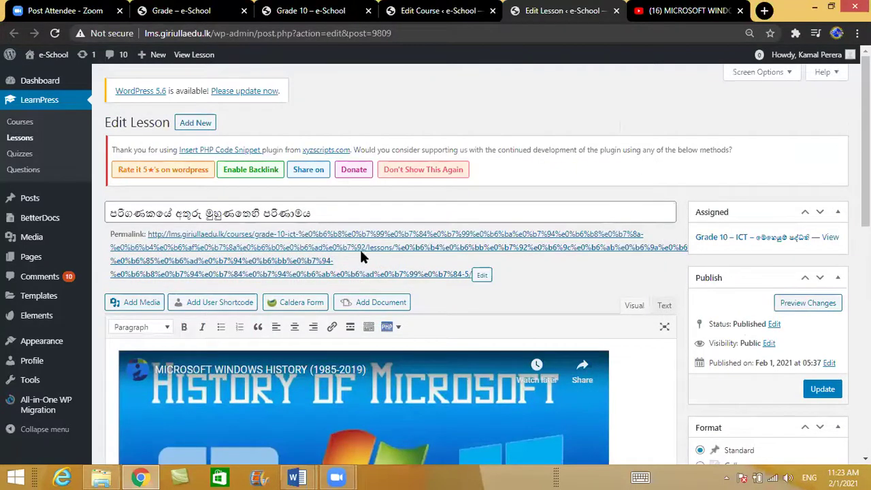
{"action": "scroll", "coordinate": [351, 231], "scroll_direction": "down", "scroll_amount": 3}
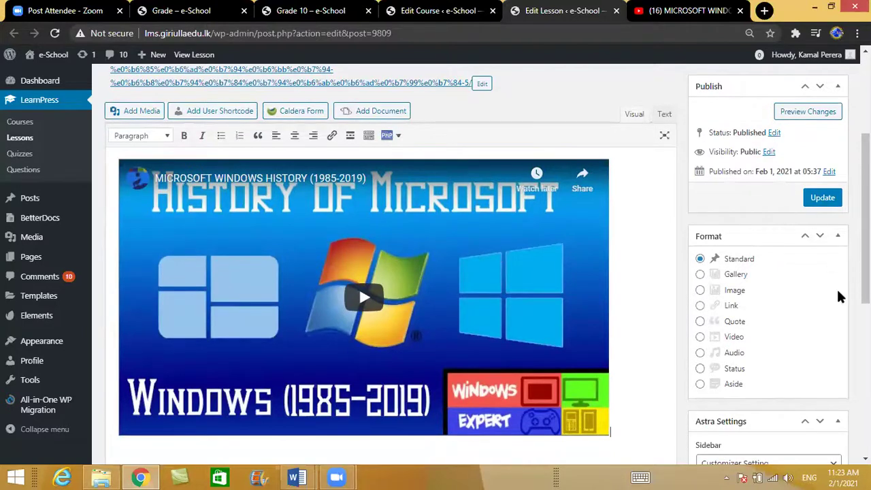
{"action": "scroll", "coordinate": [827, 331], "scroll_direction": "up", "scroll_amount": 2}
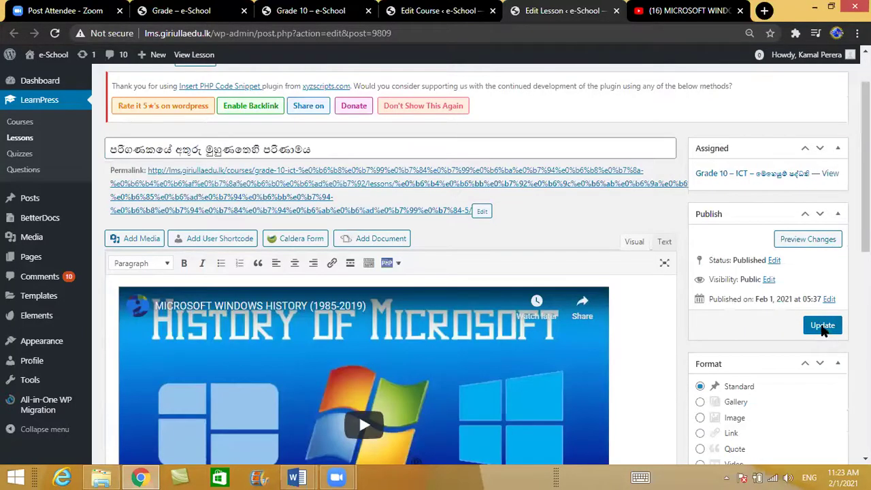
Update the second lesson, close the YouTube and Edit Lesson tabs, and show Word's windows.
{"action": "left_click", "coordinate": [822, 326]}
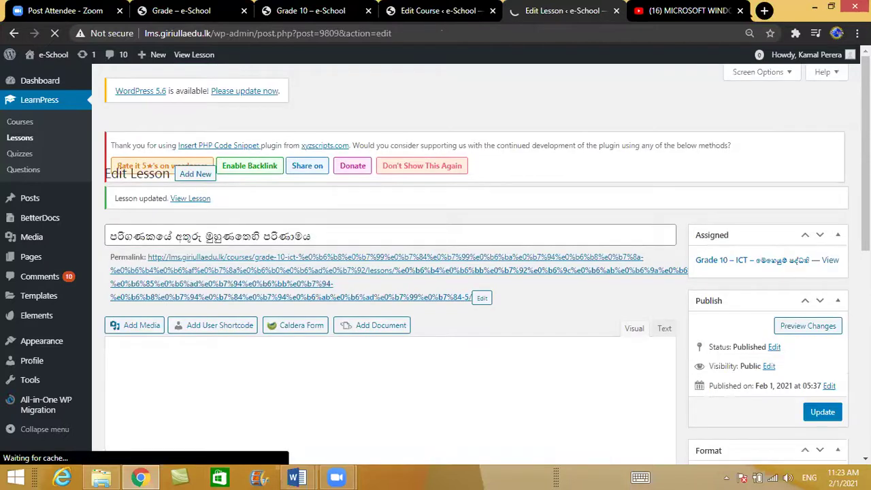
{"action": "left_click", "coordinate": [740, 10]}
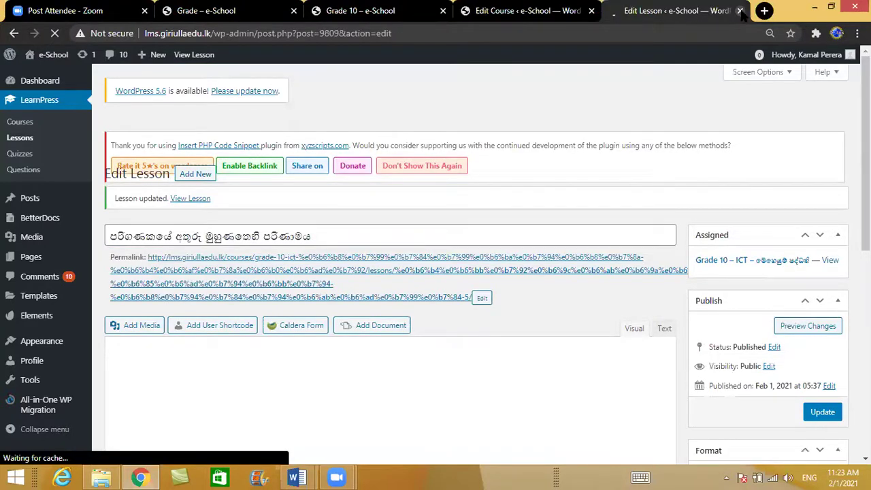
{"action": "left_click", "coordinate": [740, 11]}
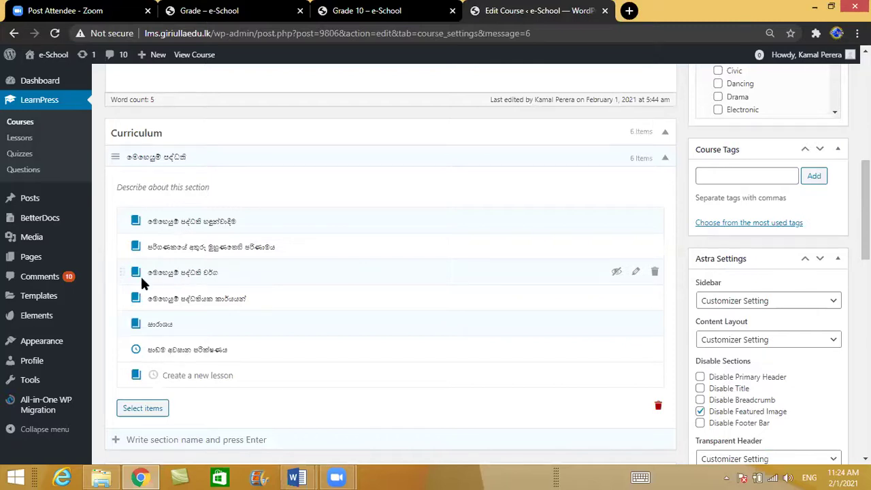
{"action": "left_click", "coordinate": [299, 476]}
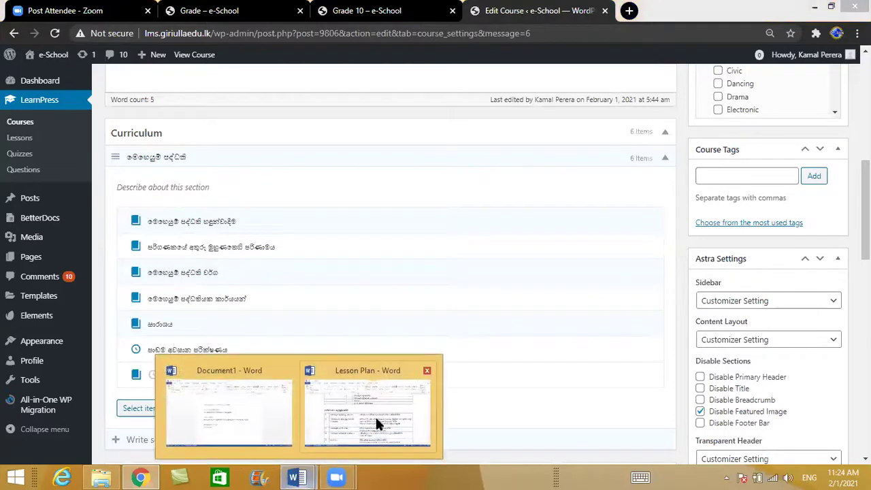
{"action": "left_click", "coordinate": [375, 416]}
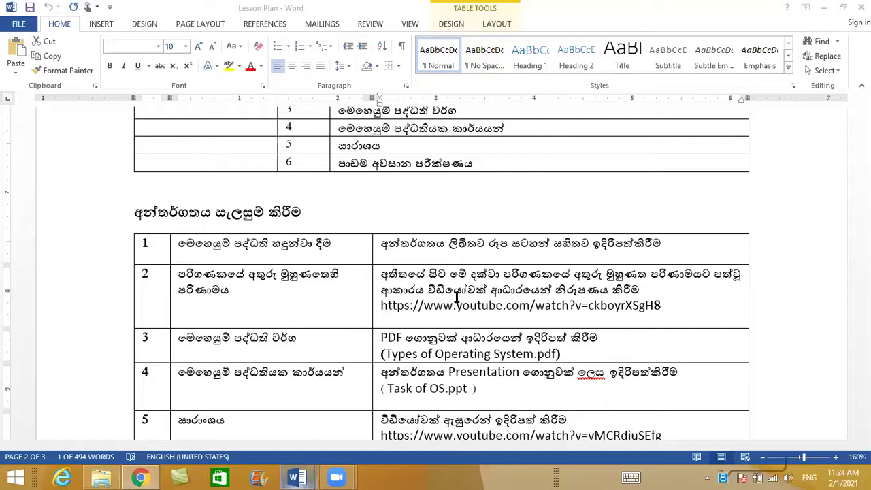
{"action": "triple_click", "coordinate": [512, 305]}
{"action": "scroll", "coordinate": [582, 300], "scroll_direction": "down", "scroll_amount": 1}
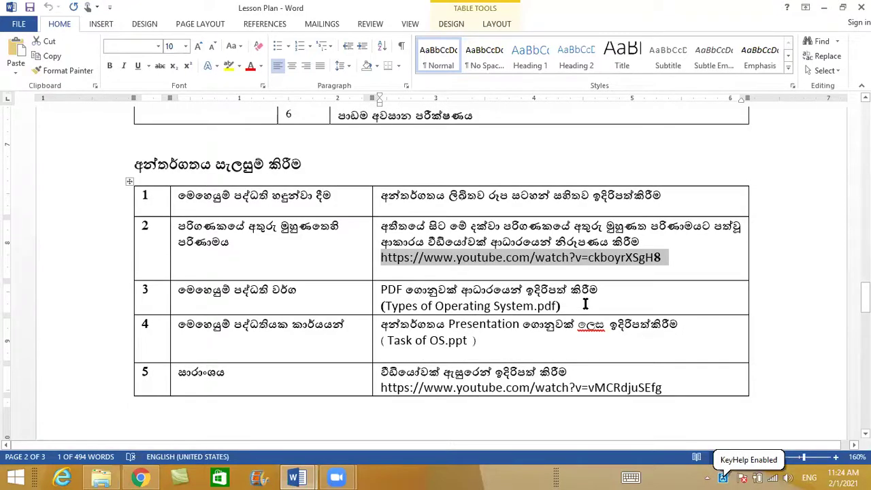
{"action": "left_click", "coordinate": [585, 304]}
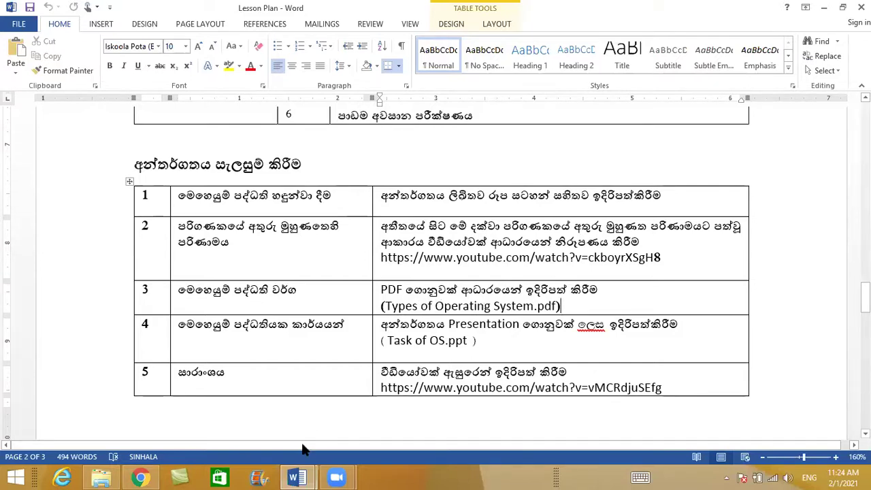
{"action": "left_click", "coordinate": [140, 477]}
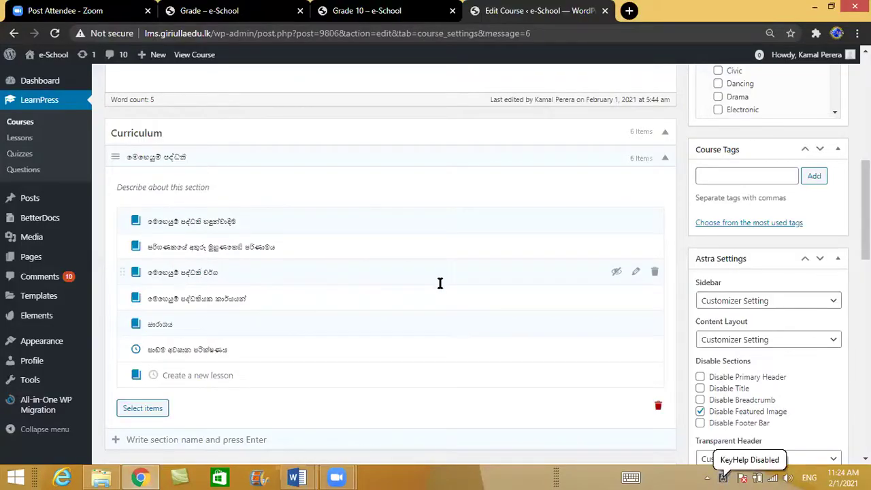
Open the third lesson, on types of operating systems, in its own Edit Lesson tab.
{"action": "left_click", "coordinate": [635, 273]}
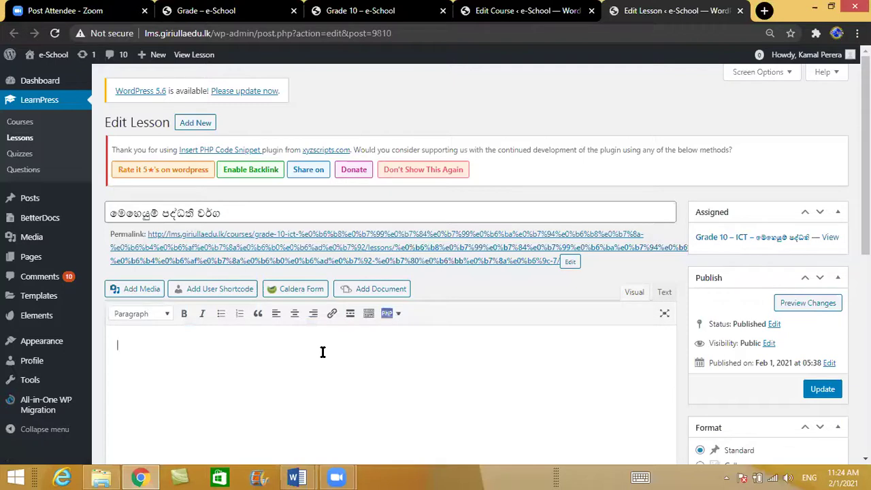
{"action": "scroll", "coordinate": [323, 352], "scroll_direction": "down", "scroll_amount": 1}
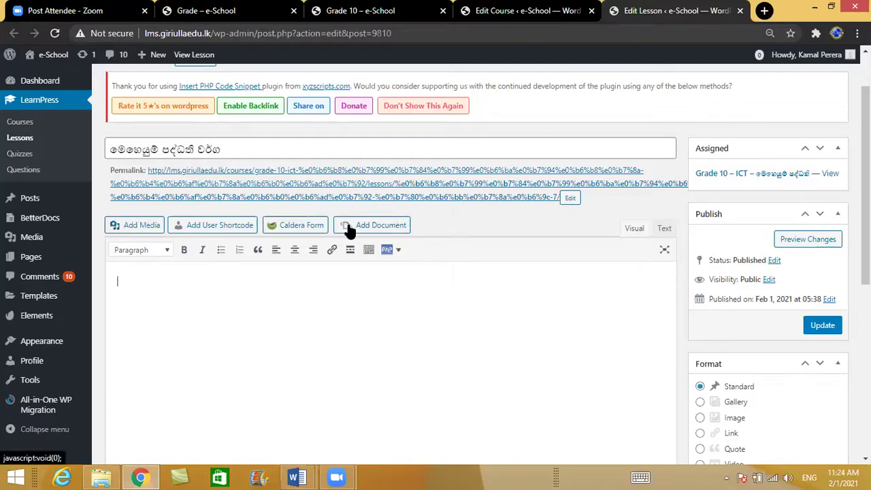
Upload operating_system_tutorial.pdf from Desktop > ICT For LMS through Add Document > Upload Document.
{"action": "left_click", "coordinate": [373, 228]}
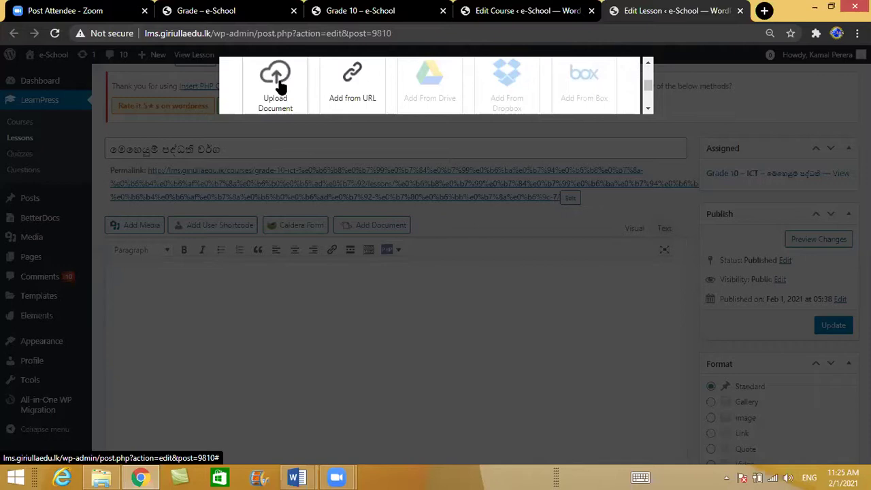
{"action": "left_click", "coordinate": [279, 81]}
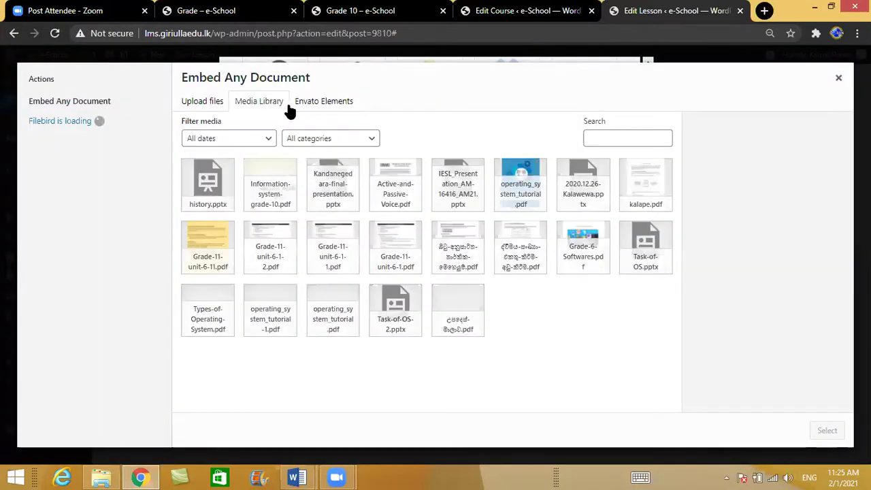
{"action": "left_click", "coordinate": [216, 103]}
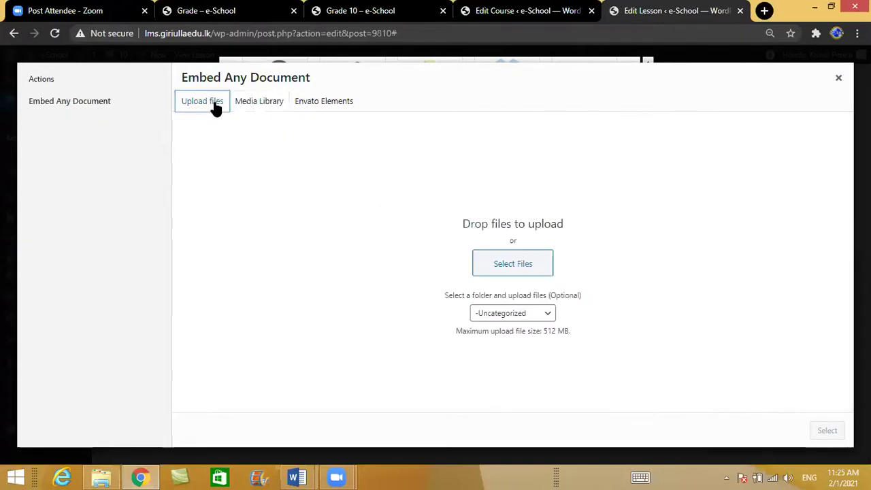
{"action": "left_click", "coordinate": [492, 262]}
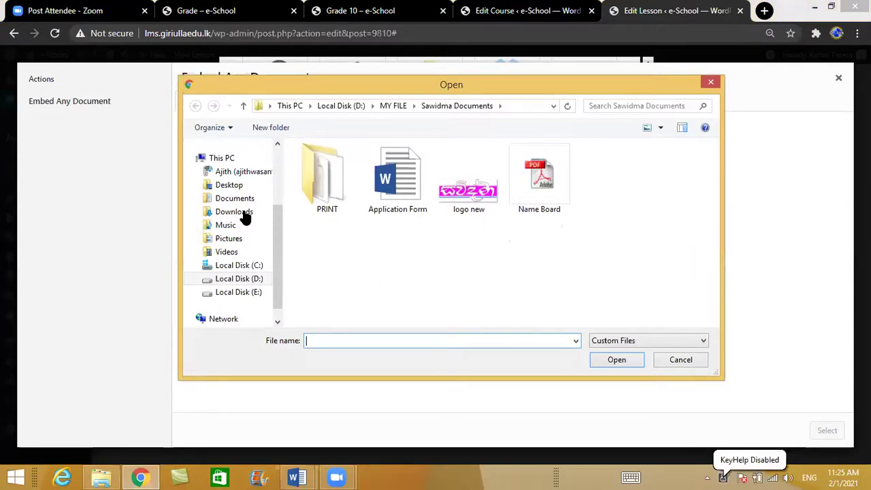
{"action": "left_click", "coordinate": [233, 186]}
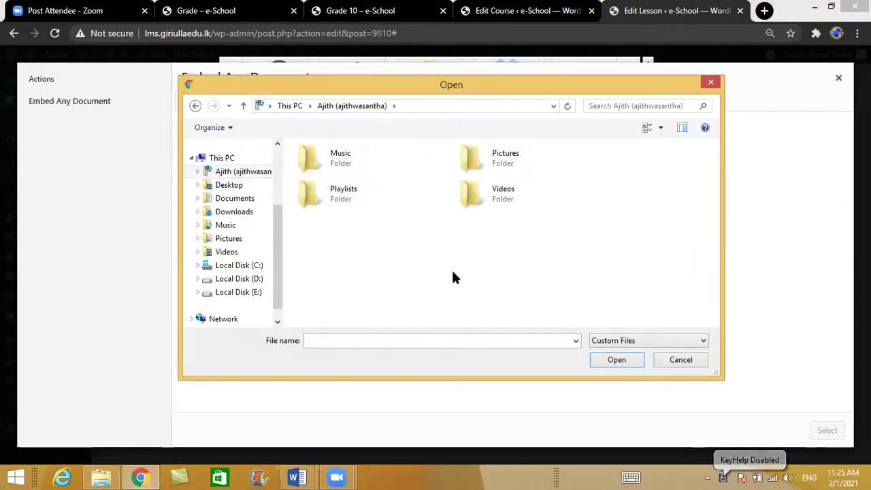
{"action": "left_click", "coordinate": [235, 185]}
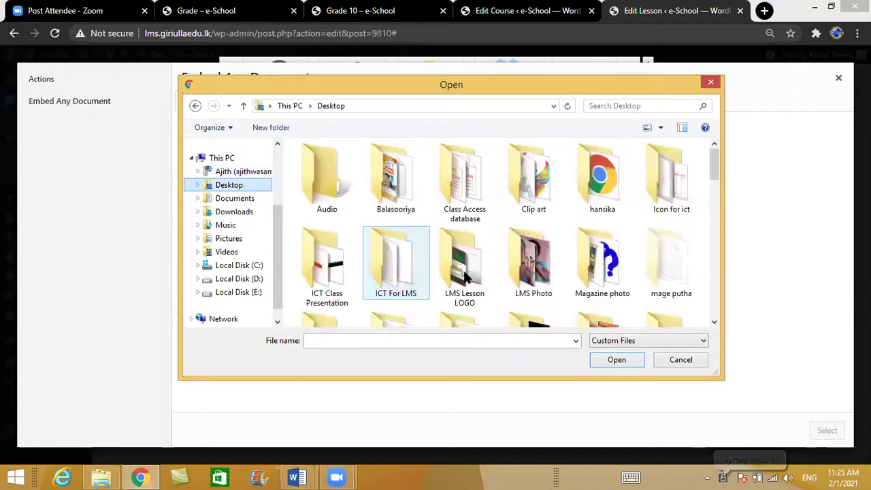
{"action": "left_click", "coordinate": [550, 276]}
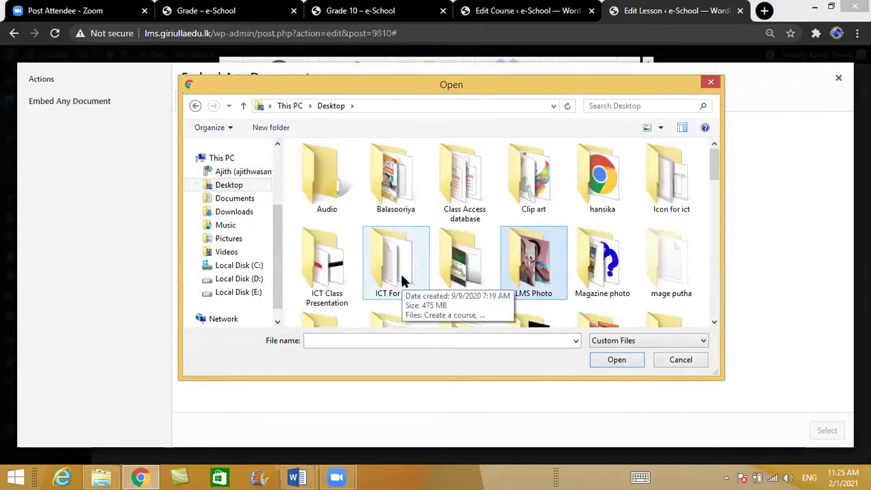
{"action": "double_click", "coordinate": [402, 281]}
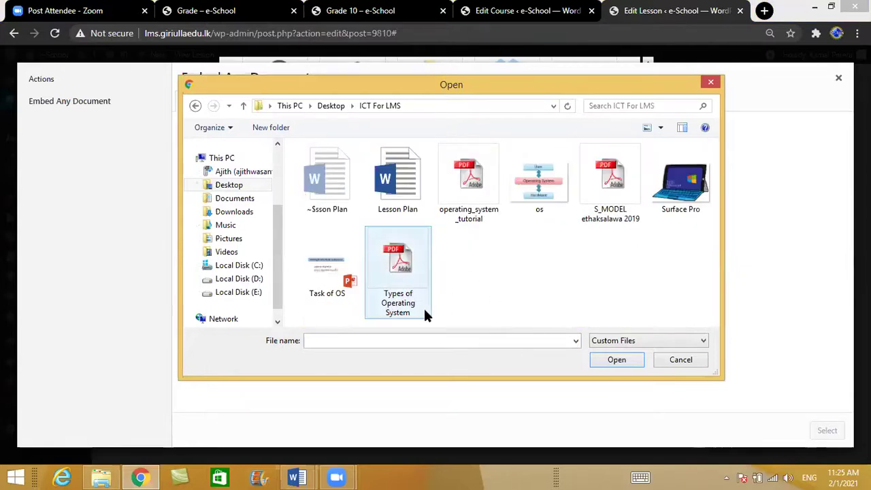
{"action": "left_click", "coordinate": [471, 167]}
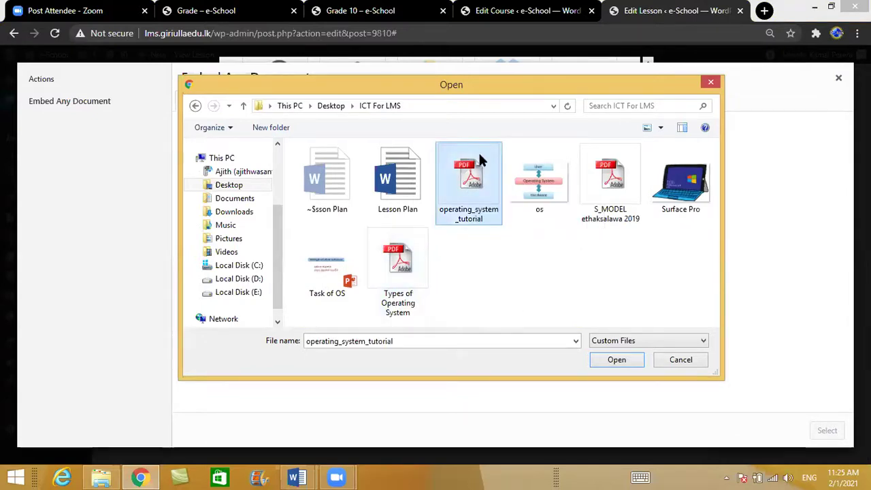
{"action": "left_click", "coordinate": [616, 361]}
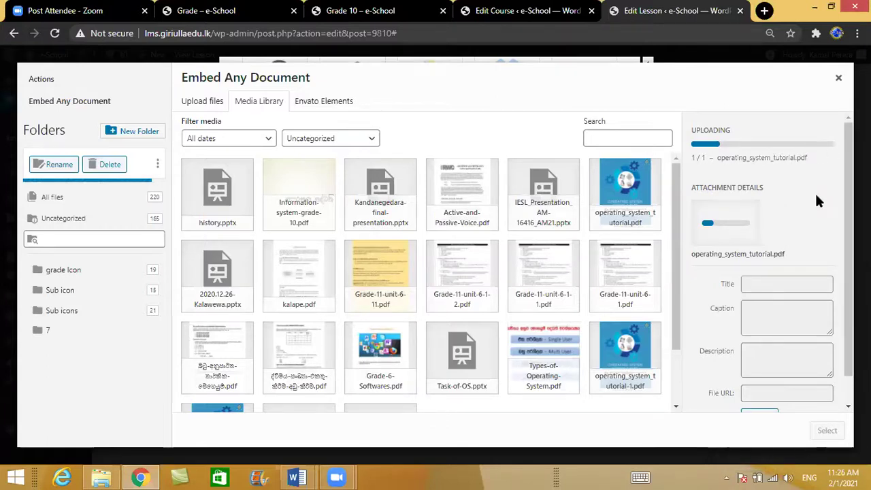
Wait in the Media Library tab while operating_system_tutorial.pdf (822 KB) finishes uploading.
{"action": "scroll", "coordinate": [814, 179], "scroll_direction": "down", "scroll_amount": 1}
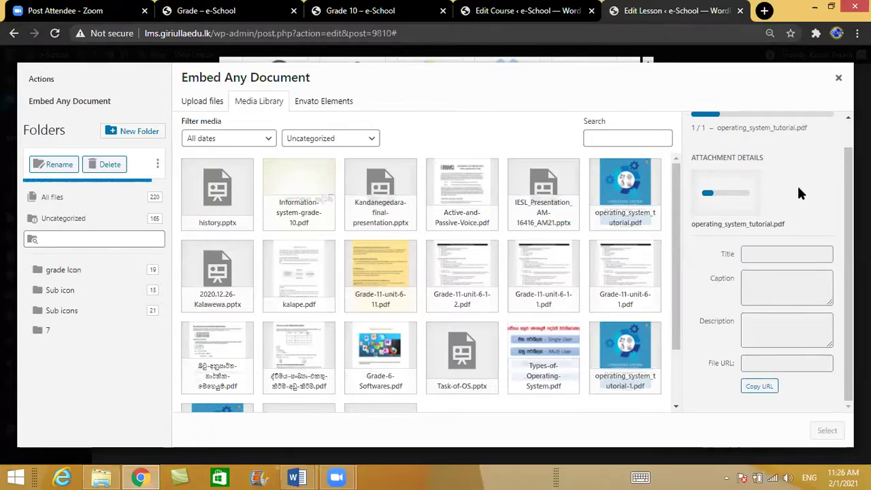
{"action": "scroll", "coordinate": [734, 197], "scroll_direction": "up", "scroll_amount": 1}
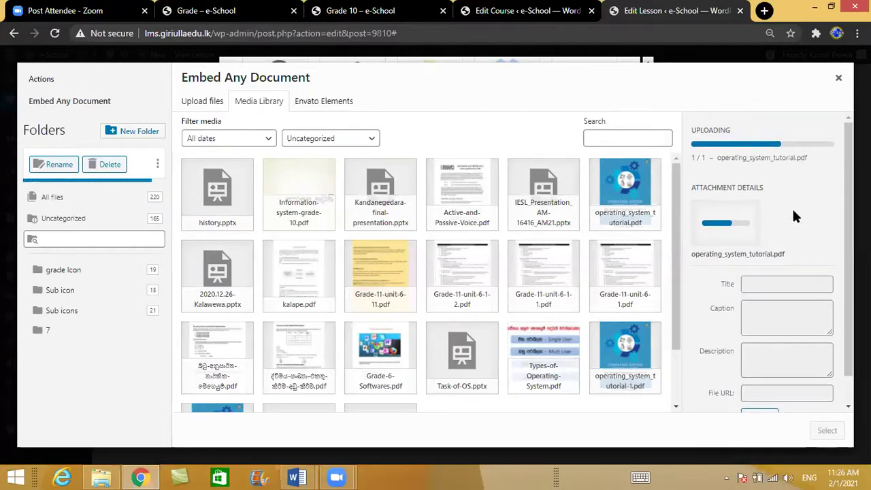
{"action": "scroll", "coordinate": [779, 214], "scroll_direction": "down", "scroll_amount": 1}
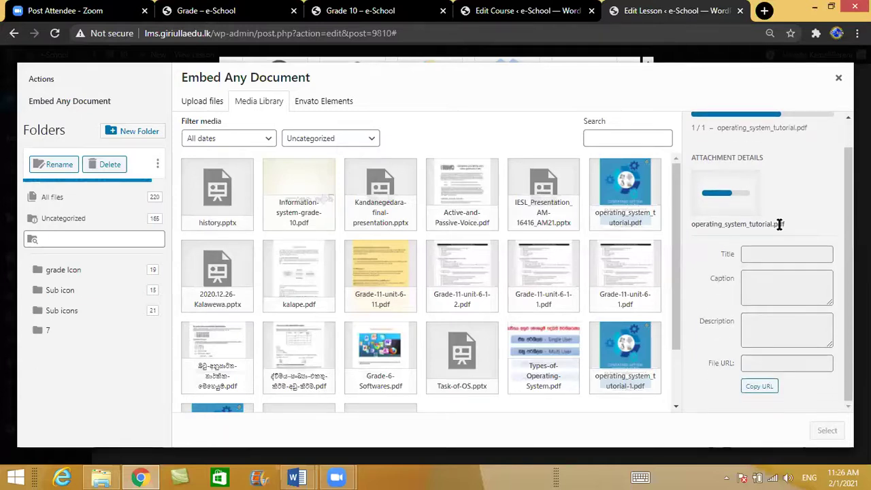
{"action": "scroll", "coordinate": [776, 224], "scroll_direction": "up", "scroll_amount": 1}
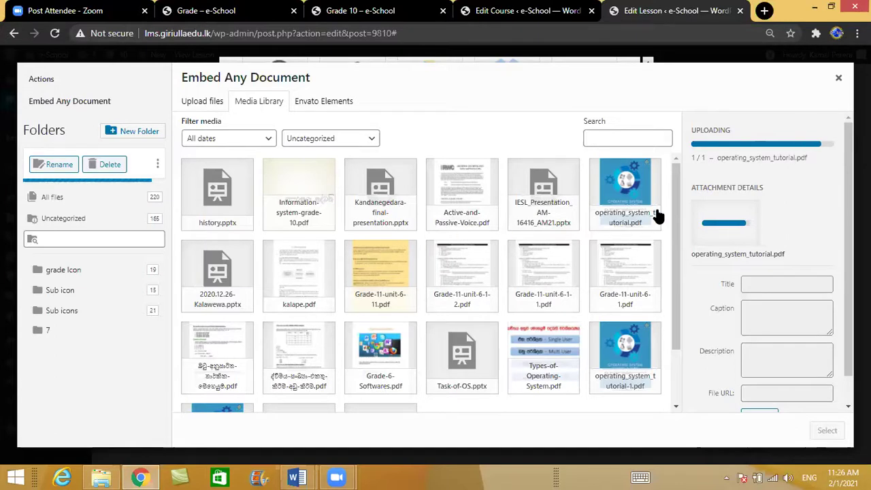
{"action": "scroll", "coordinate": [421, 235], "scroll_direction": "down", "scroll_amount": 1}
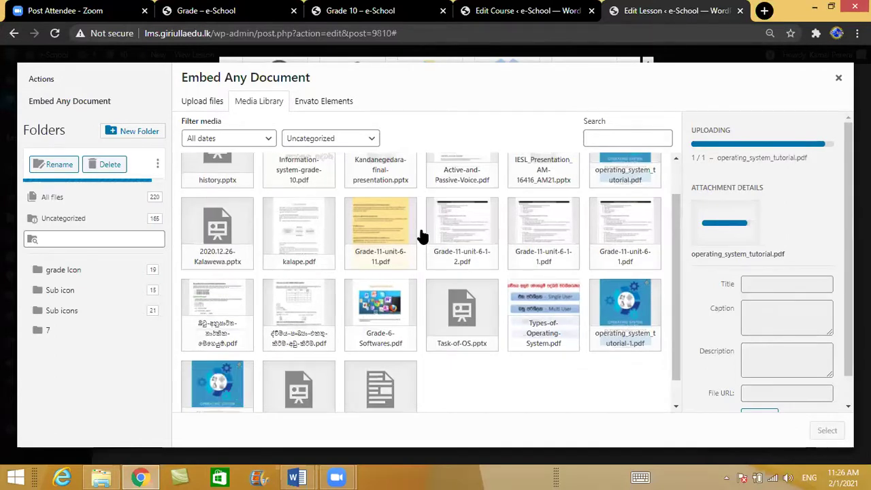
{"action": "scroll", "coordinate": [421, 235], "scroll_direction": "down", "scroll_amount": 1}
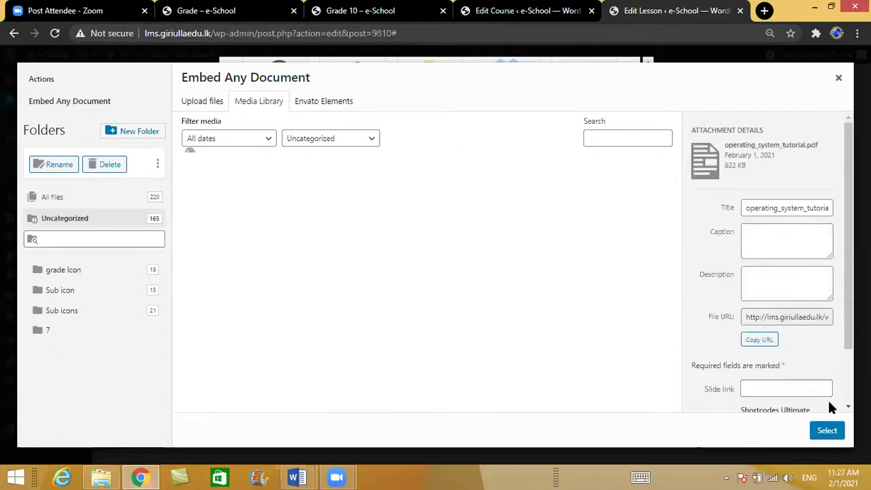
Select the uploaded operating_system_tutorial.pdf and insert it into the lesson.
{"action": "left_click", "coordinate": [828, 429]}
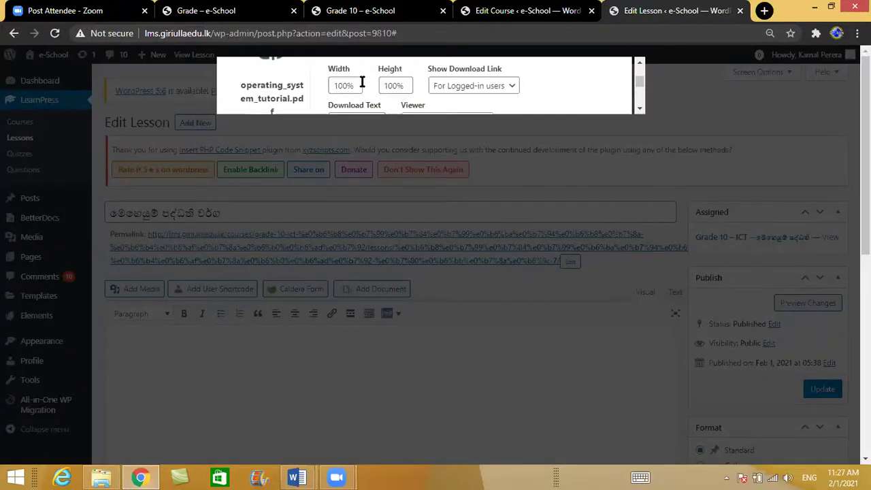
{"action": "scroll", "coordinate": [362, 82], "scroll_direction": "down", "scroll_amount": 5}
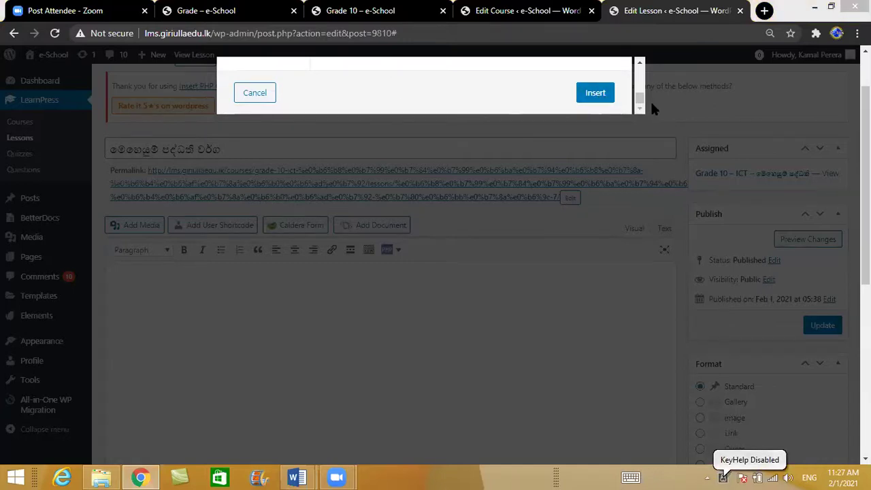
{"action": "scroll", "coordinate": [639, 102], "scroll_direction": "up", "scroll_amount": 1}
{"action": "scroll", "coordinate": [634, 89], "scroll_direction": "up", "scroll_amount": 3}
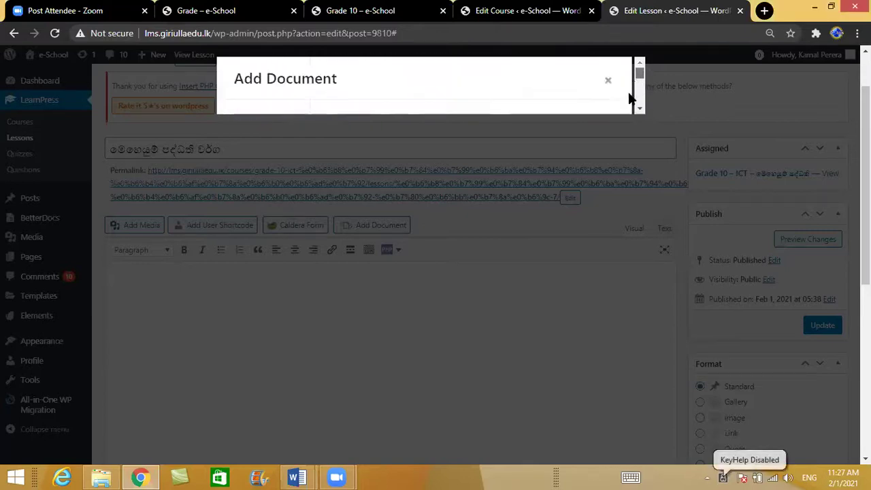
{"action": "scroll", "coordinate": [636, 102], "scroll_direction": "down", "scroll_amount": 3}
{"action": "left_click", "coordinate": [593, 96]}
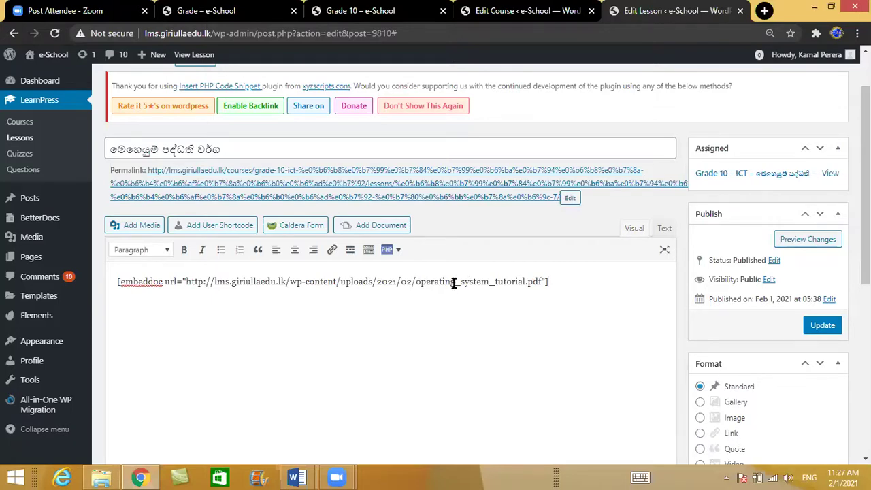
Update the lesson and close its tab to return to the course curriculum.
{"action": "left_click", "coordinate": [417, 318]}
{"action": "scroll", "coordinate": [438, 331], "scroll_direction": "up", "scroll_amount": 2}
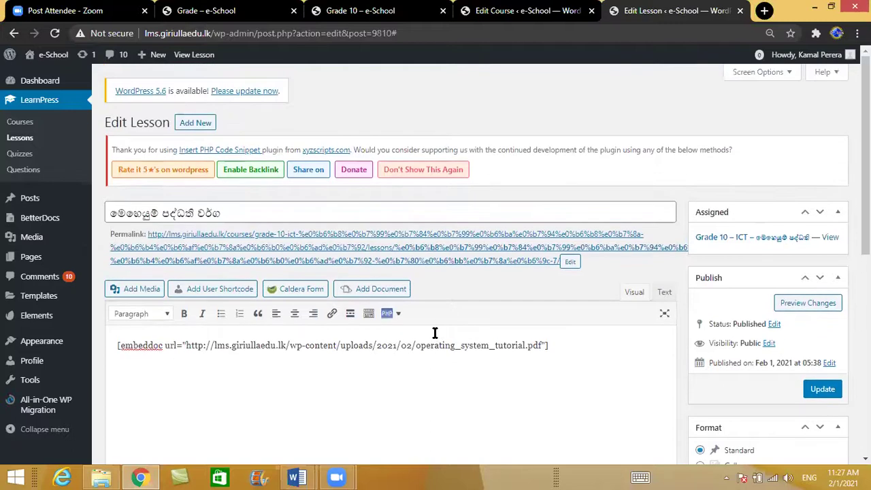
{"action": "left_click", "coordinate": [823, 390]}
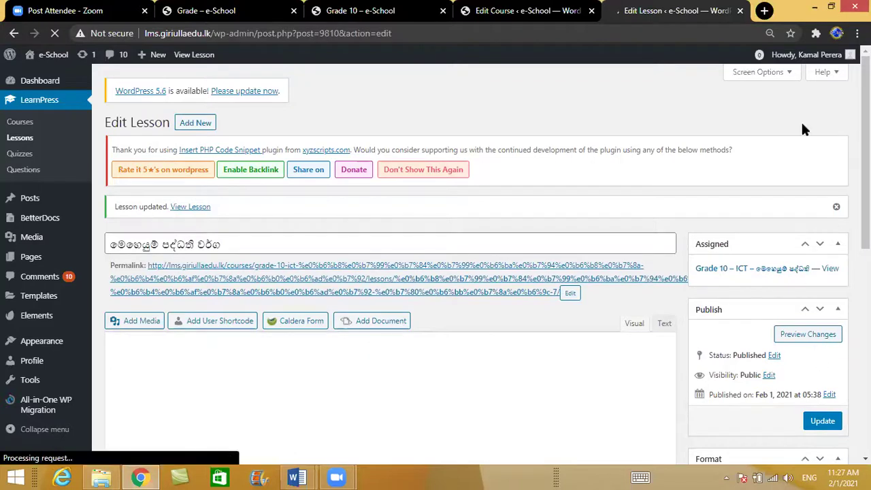
{"action": "left_click", "coordinate": [741, 11]}
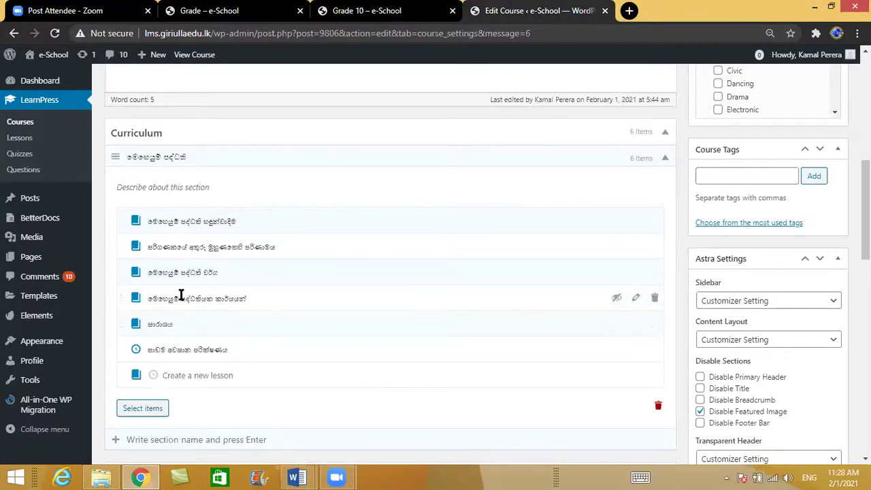
After checking the Lesson Plan, open the fourth lesson on OS functions and choose Add Document.
{"action": "mouse_move", "coordinate": [296, 476]}
{"action": "left_click", "coordinate": [366, 405]}
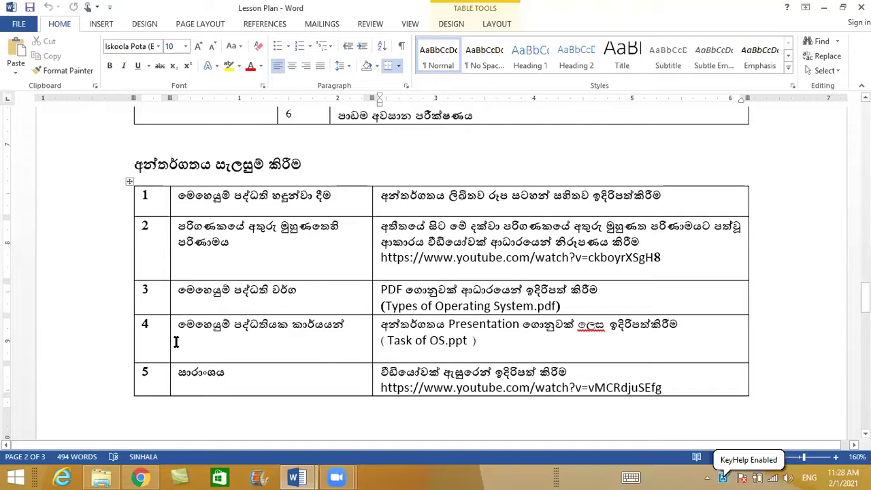
{"action": "key", "text": "alt+Tab"}
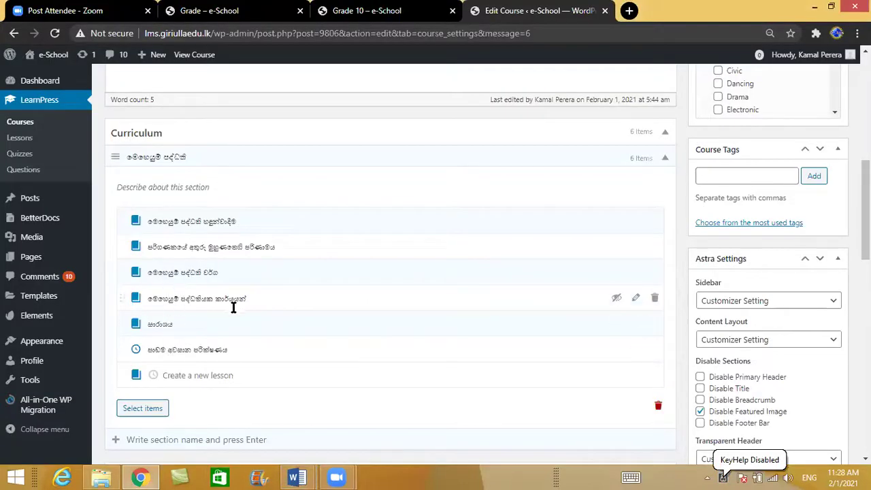
{"action": "left_click", "coordinate": [636, 299]}
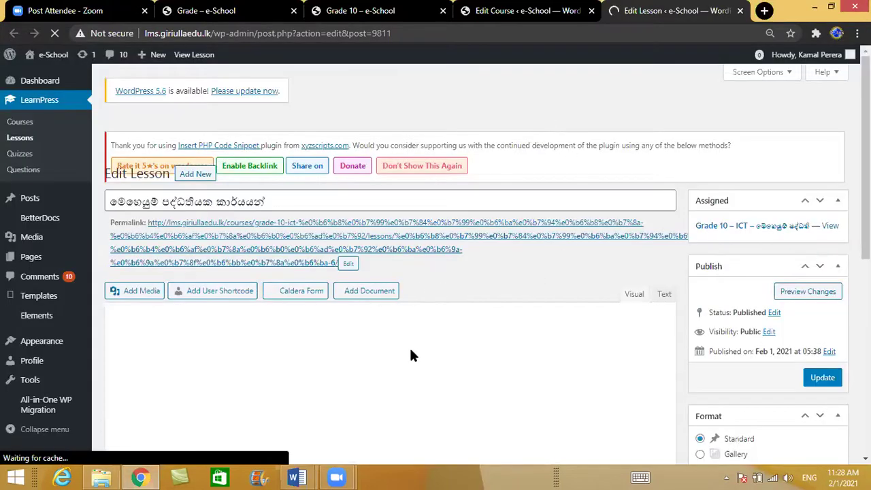
{"action": "left_click", "coordinate": [378, 310]}
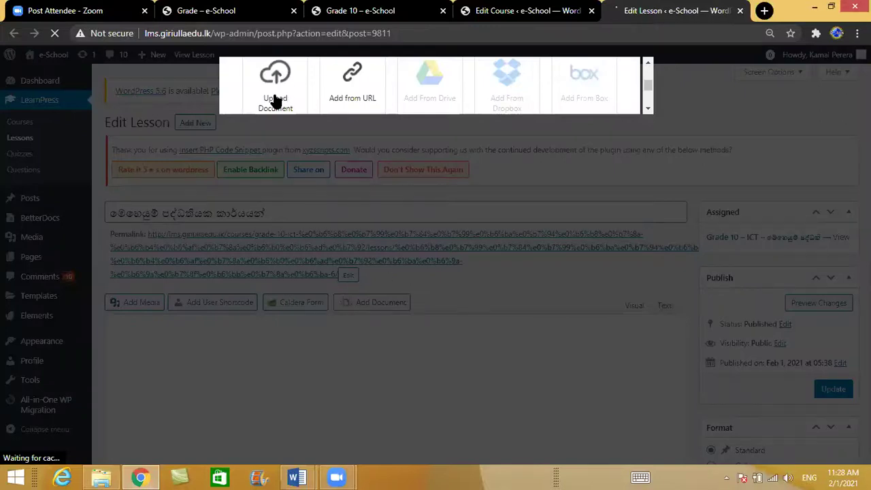
Abandon the file upload and pick Task-of-OS.pptx from the existing media library.
{"action": "left_click", "coordinate": [224, 107]}
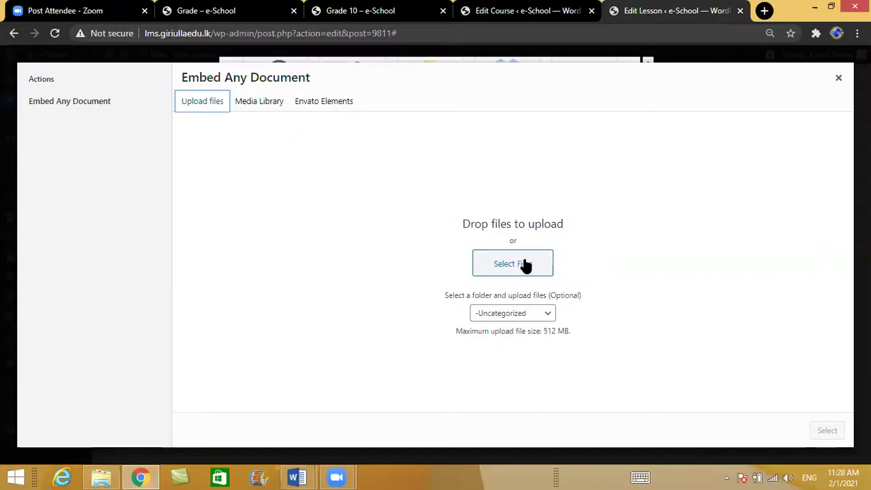
{"action": "left_click", "coordinate": [524, 264]}
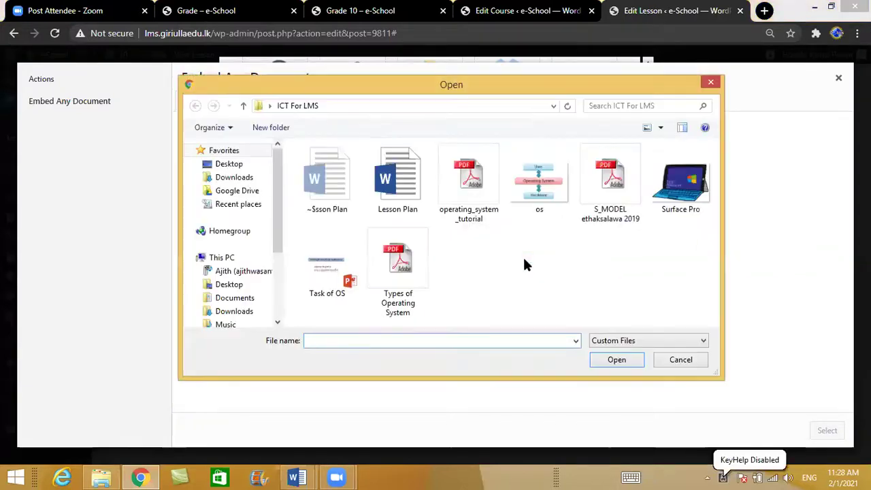
{"action": "left_click", "coordinate": [471, 189]}
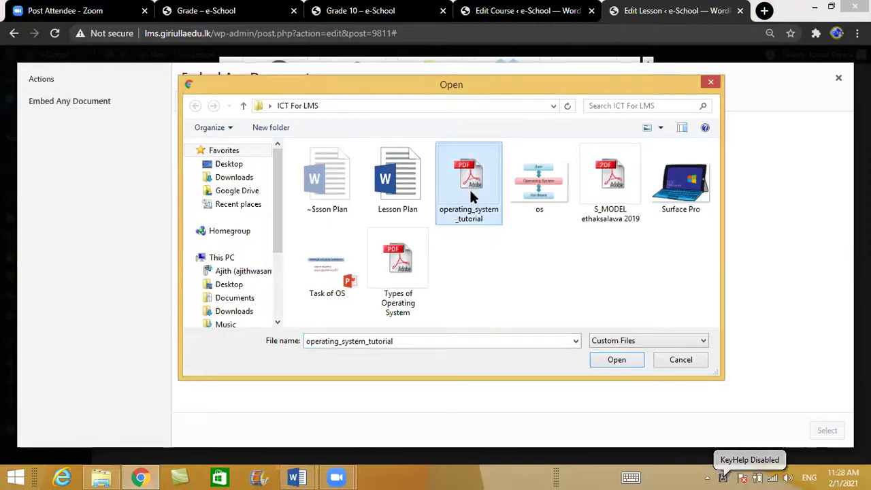
{"action": "left_click", "coordinate": [324, 288]}
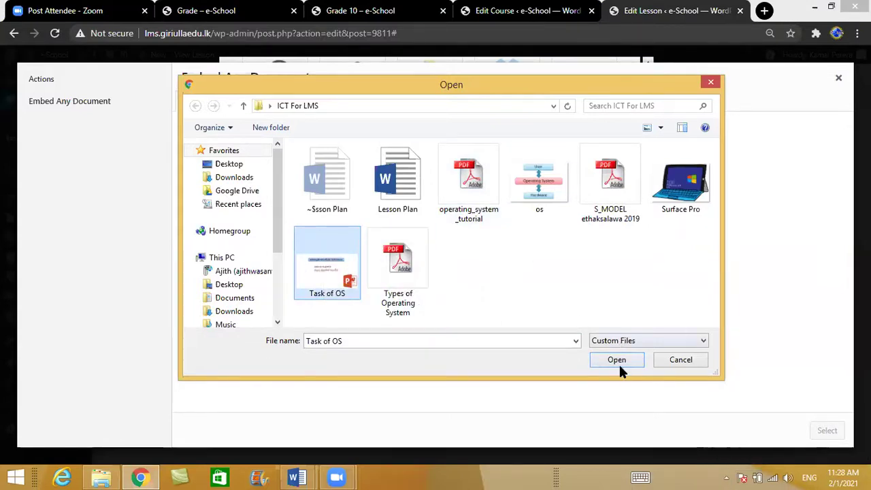
{"action": "left_click", "coordinate": [674, 361]}
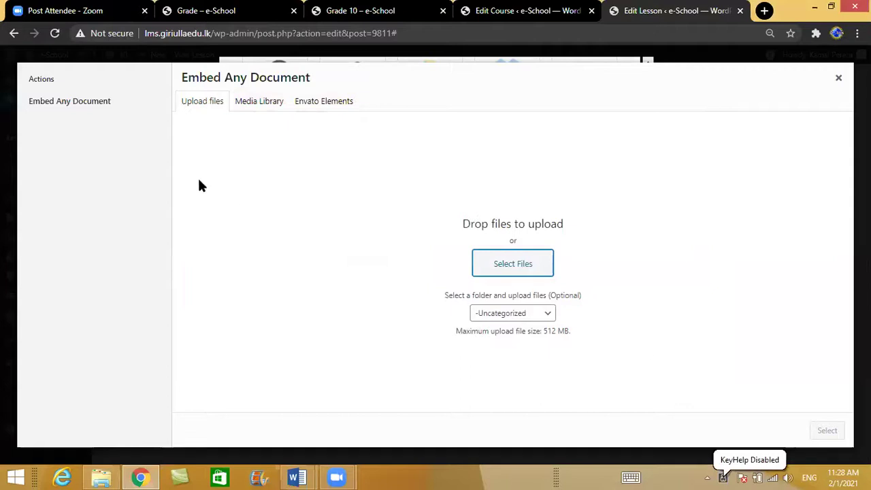
{"action": "left_click", "coordinate": [254, 106]}
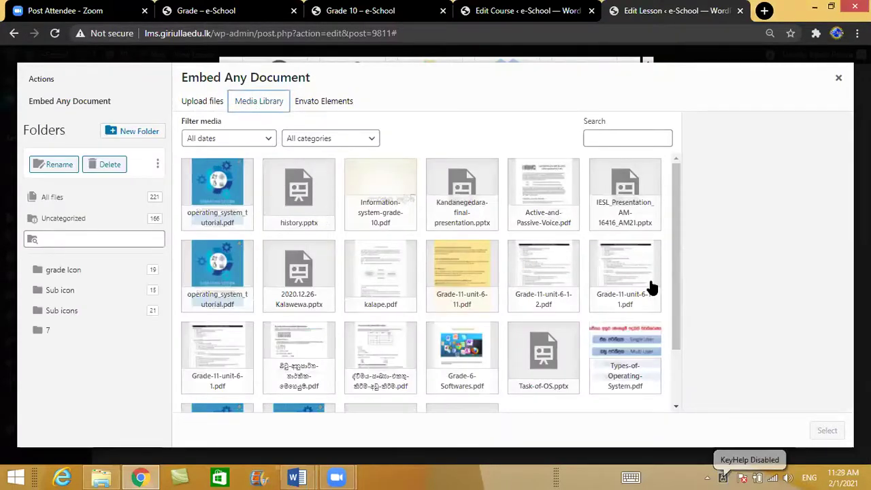
{"action": "left_click_drag", "start_coordinate": [674, 277], "coordinate": [676, 341]}
{"action": "left_click", "coordinate": [560, 298]}
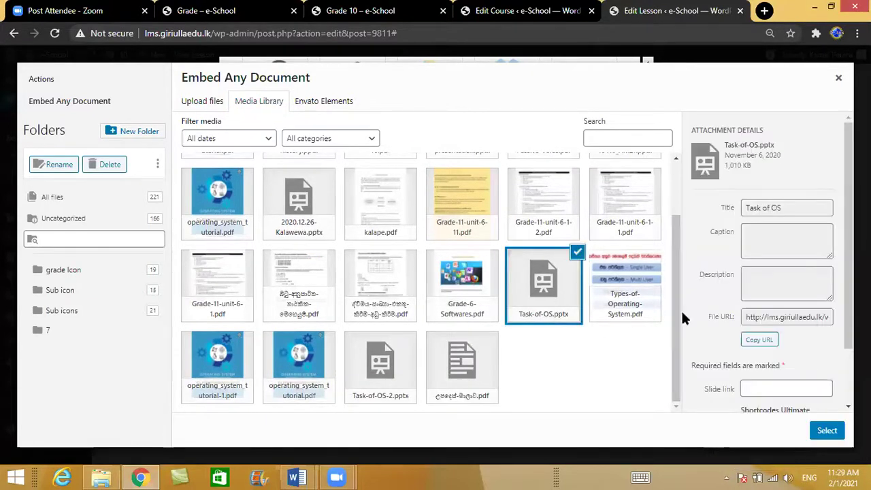
{"action": "left_click", "coordinate": [826, 431]}
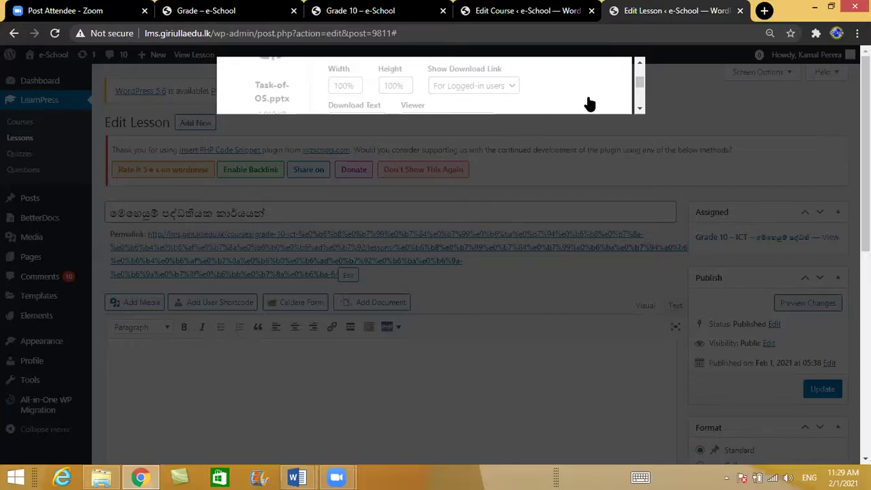
Insert the Task-of-OS.pptx embed, update the fourth lesson, and close its tab.
{"action": "scroll", "coordinate": [588, 101], "scroll_direction": "down", "scroll_amount": 5}
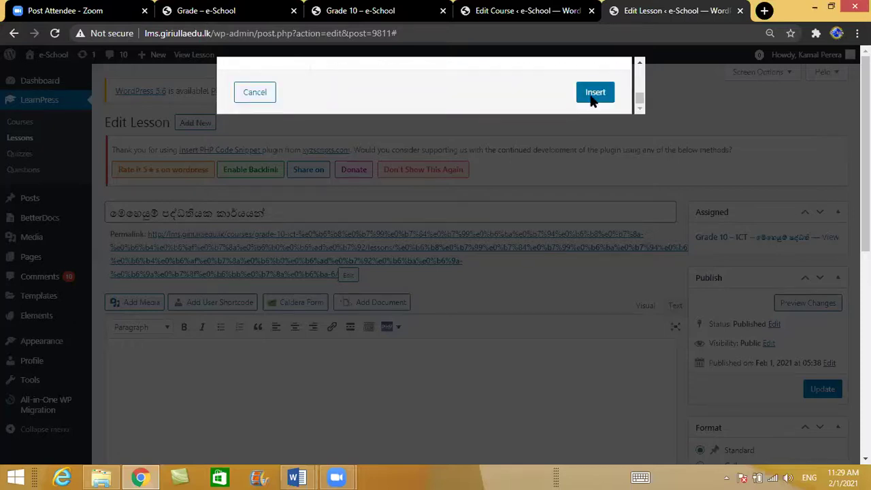
{"action": "left_click", "coordinate": [593, 93]}
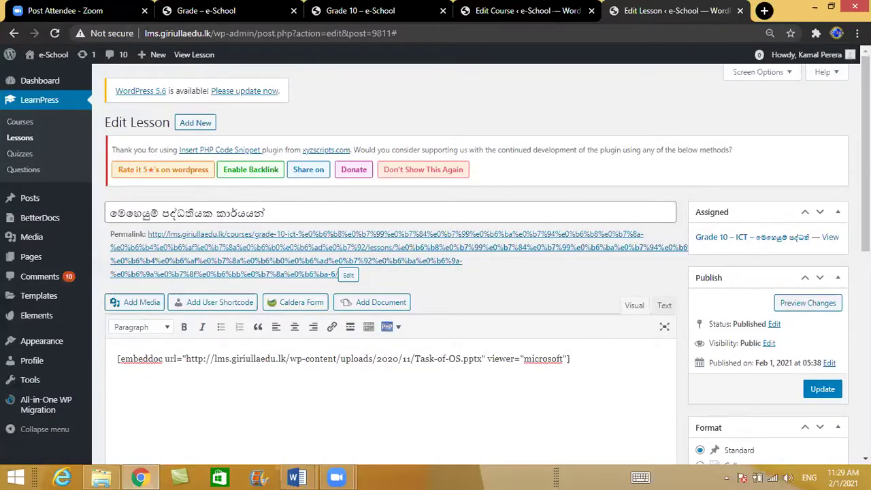
{"action": "left_click", "coordinate": [824, 390]}
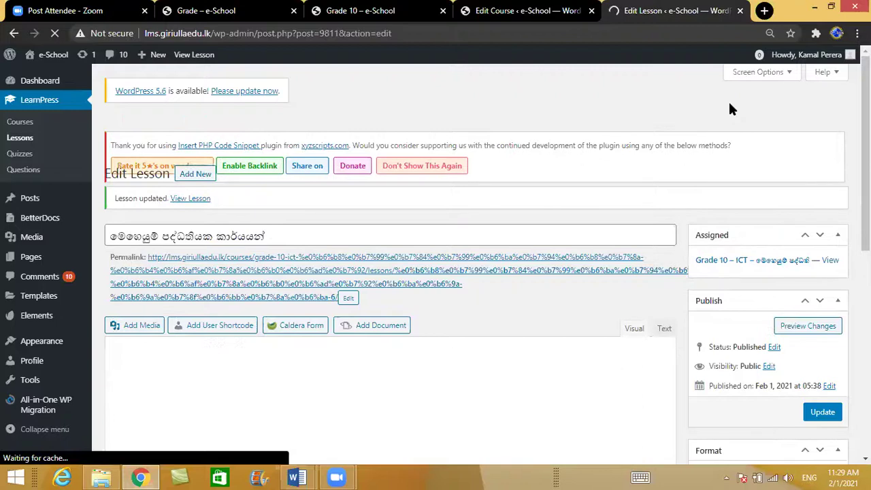
{"action": "left_click", "coordinate": [740, 10]}
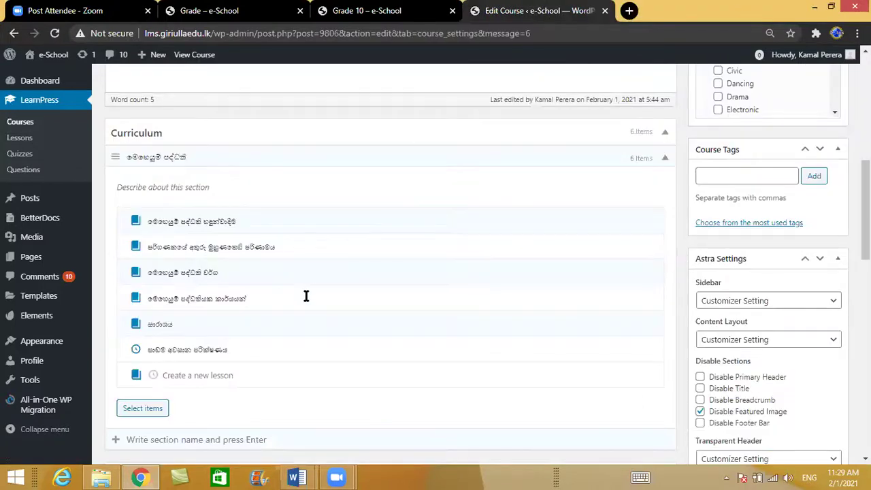
Open the final quiz, පාඩම අවසාන පරීක්ෂණය, for editing from the bottom of the curriculum.
{"action": "scroll", "coordinate": [307, 305], "scroll_direction": "up", "scroll_amount": 2}
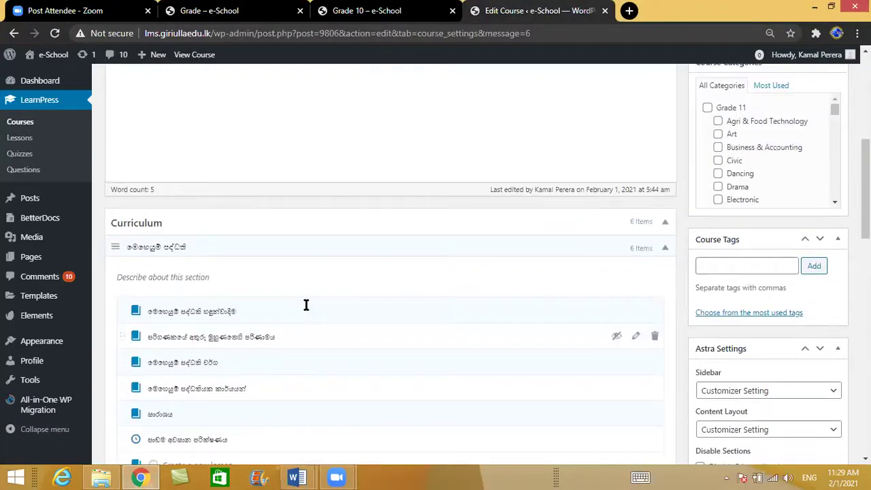
{"action": "scroll", "coordinate": [306, 305], "scroll_direction": "down", "scroll_amount": 3}
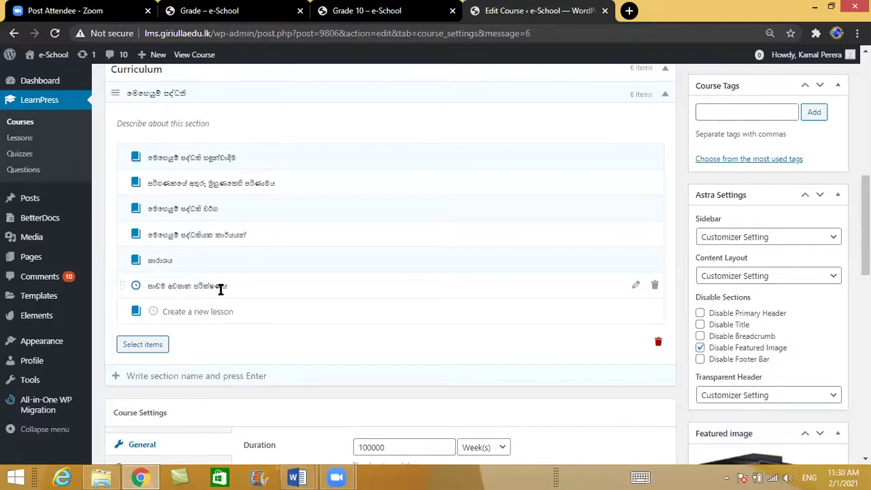
{"action": "left_click", "coordinate": [637, 286]}
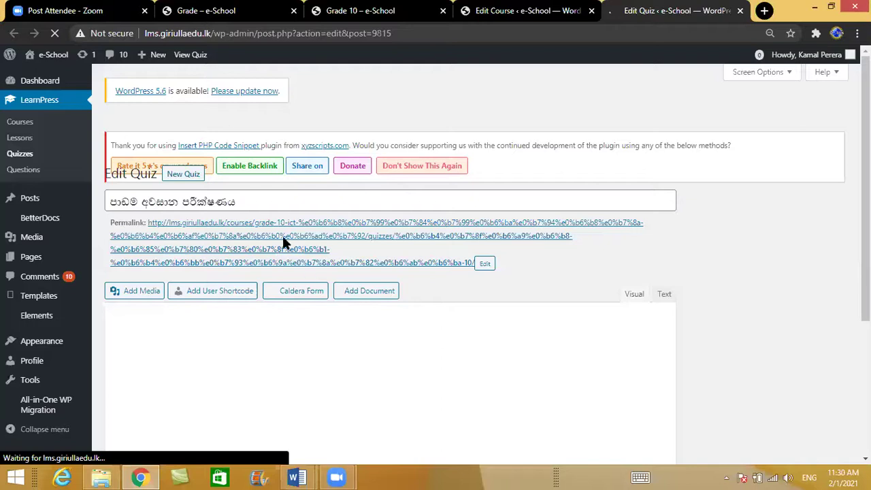
Enter the Sinhala quiz description 'පඩාත් නිවැරදි මළිතුර තෝරන්න.'.
{"action": "scroll", "coordinate": [154, 205], "scroll_direction": "down", "scroll_amount": 2}
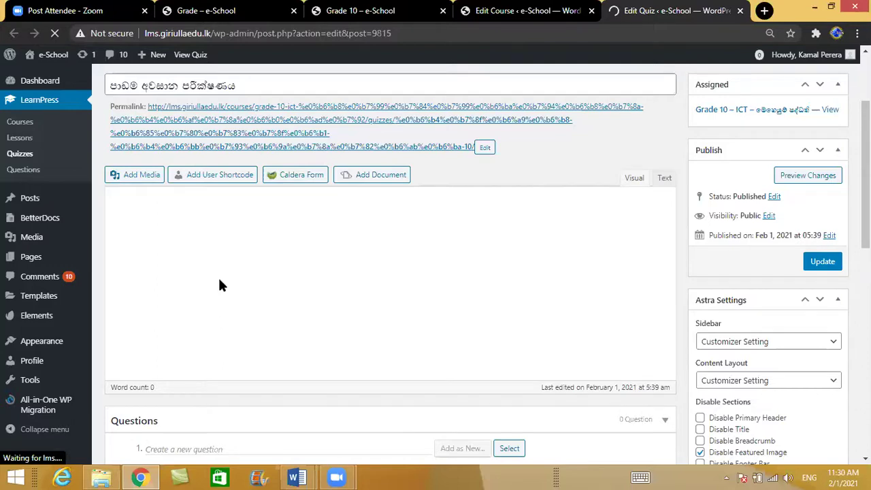
{"action": "scroll", "coordinate": [218, 277], "scroll_direction": "up", "scroll_amount": 1}
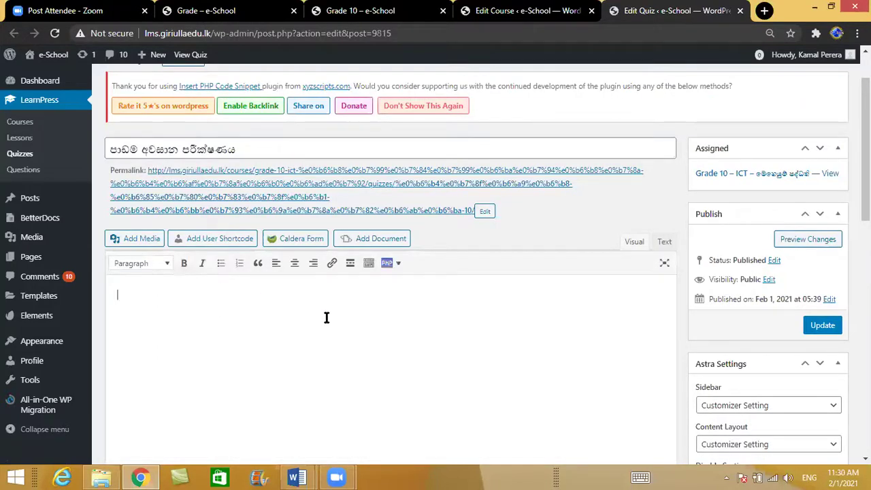
{"action": "key", "text": "alt+shift"}
{"action": "type", "text": "ප"}
{"action": "type", "text": "ඩාත් නිවැ"}
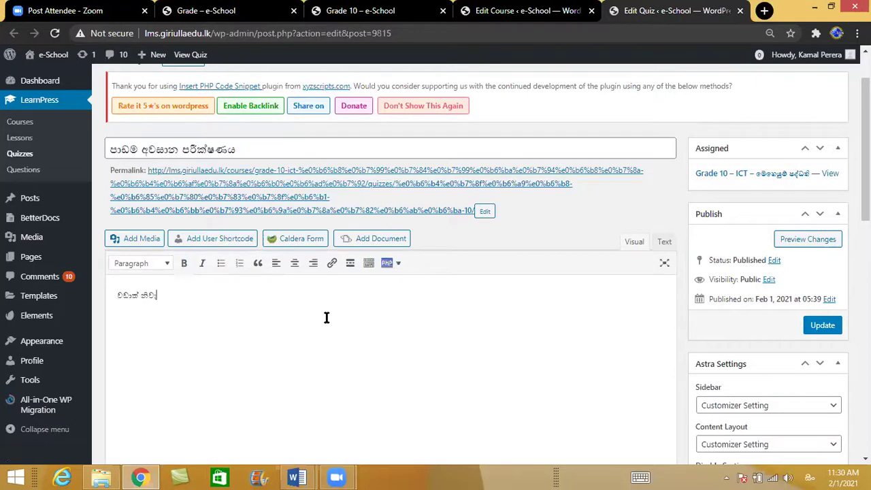
{"action": "type", "text": "ර"}
{"action": "type", "text": "දි ම"}
{"action": "type", "text": "ළිතුර තෝ"}
{"action": "type", "text": "රන්න."}
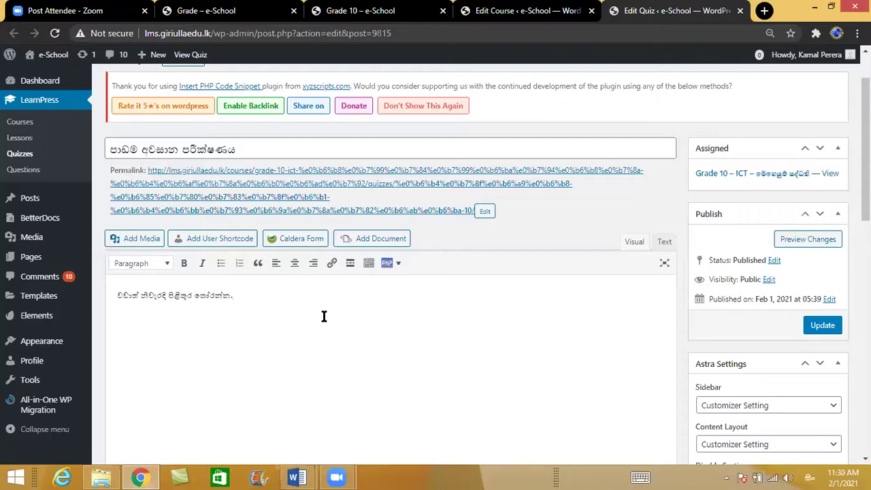
Move down to the empty Questions box and its 'Create a new question' field.
{"action": "scroll", "coordinate": [324, 316], "scroll_direction": "down", "scroll_amount": 2}
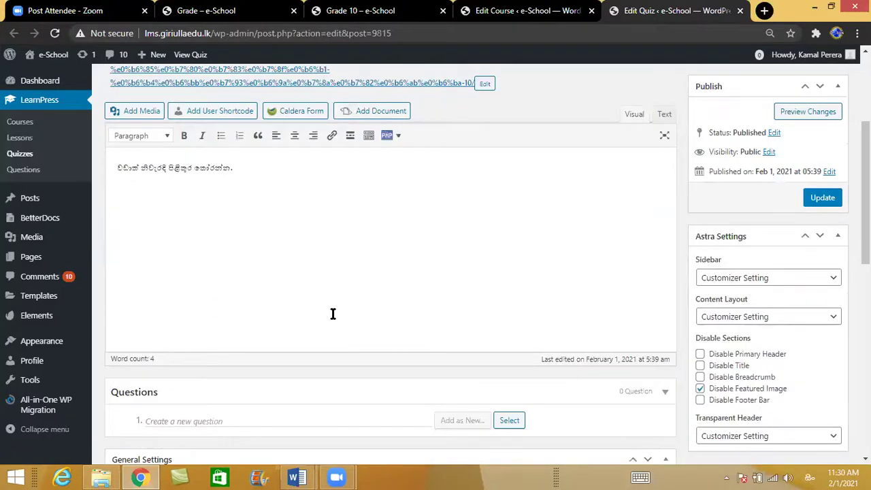
{"action": "scroll", "coordinate": [331, 313], "scroll_direction": "up", "scroll_amount": 2}
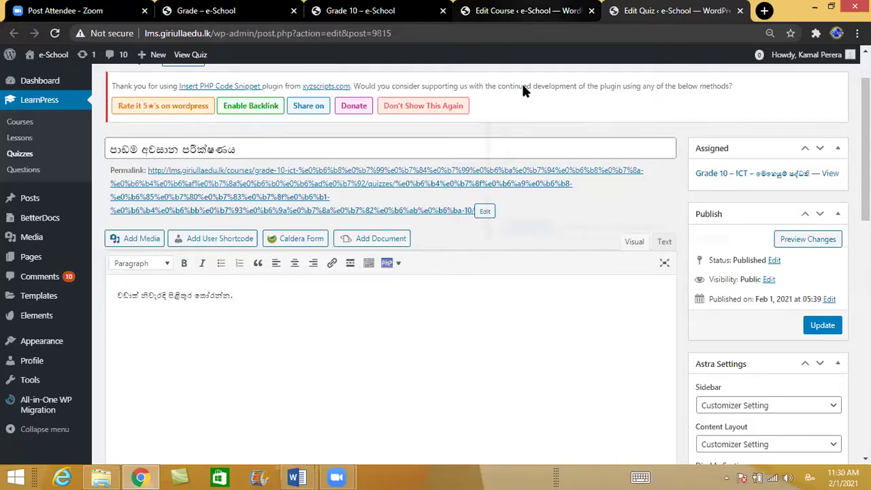
{"action": "scroll", "coordinate": [445, 327], "scroll_direction": "down", "scroll_amount": 2}
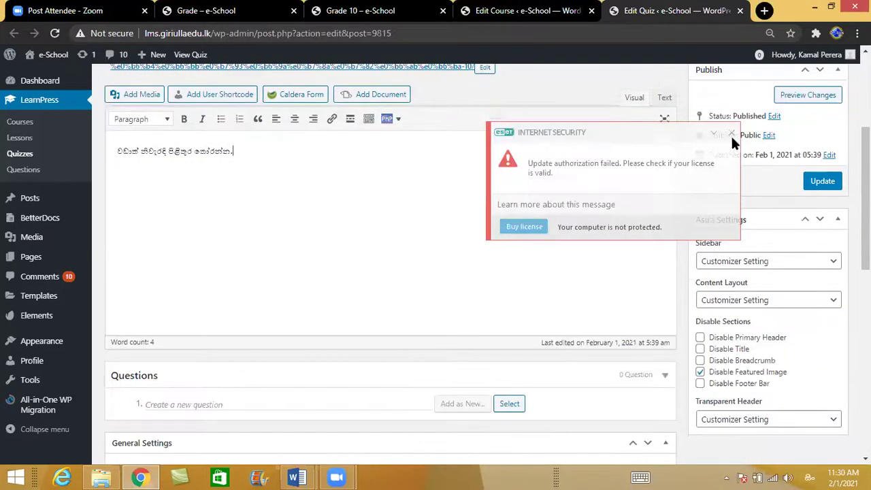
{"action": "scroll", "coordinate": [725, 136], "scroll_direction": "down", "scroll_amount": 2}
{"action": "left_click", "coordinate": [269, 292]}
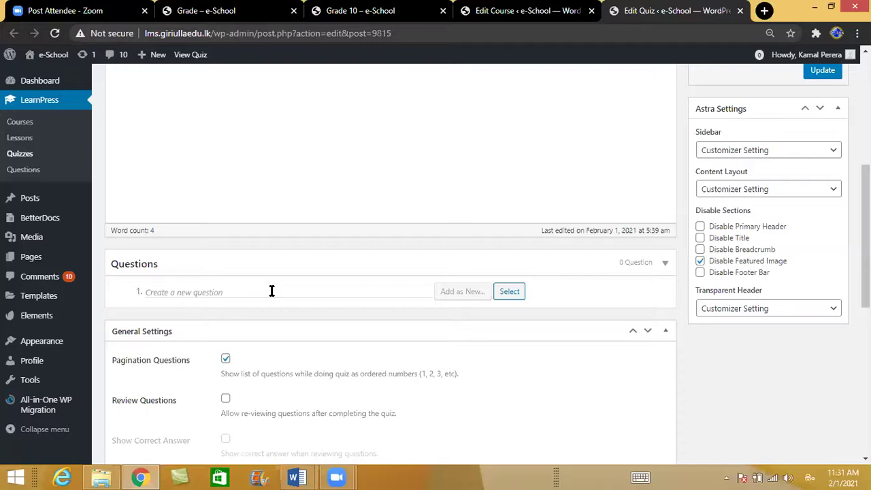
Add the Sinhala question 'මෙමප්‍රශ්න සෙද්ධියක්නොවන්නෙ' as question 1, keeping it Single Choice.
{"action": "type", "text": "මෙමප්‍රශ්න සෙද්ධියක්"}
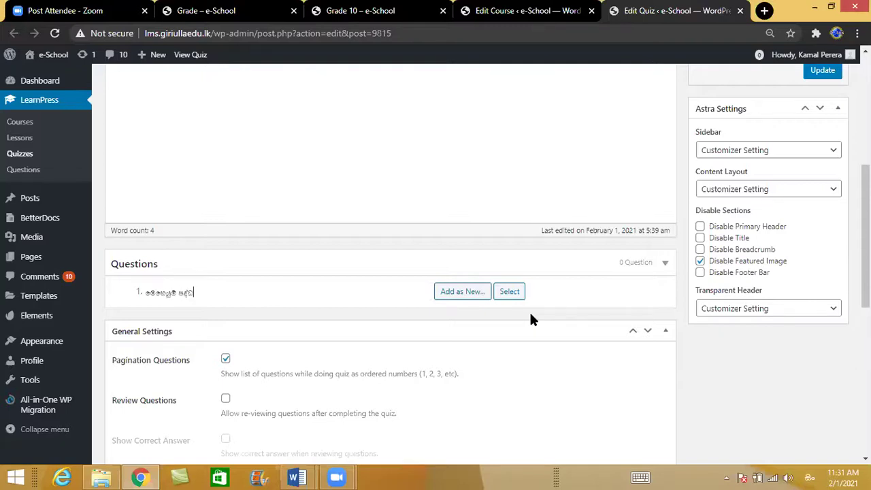
{"action": "type", "text": "නොවන"}
{"action": "type", "text": "්නෙ"}
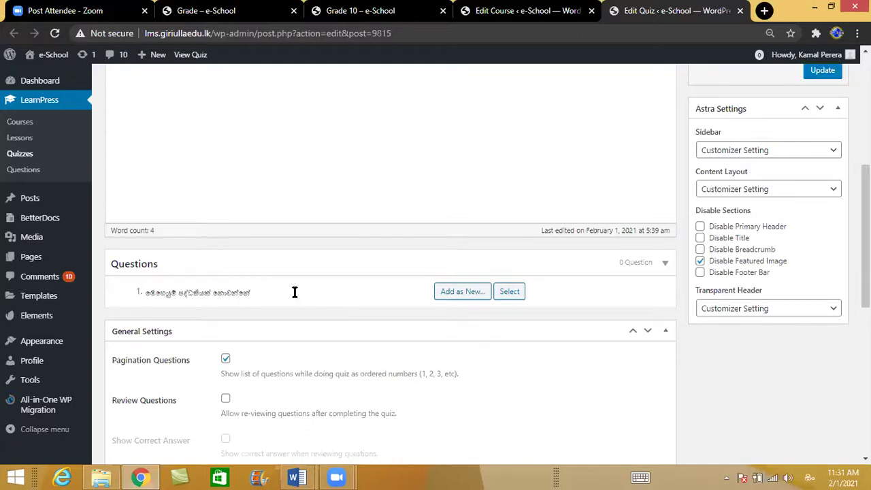
{"action": "key", "text": "Return"}
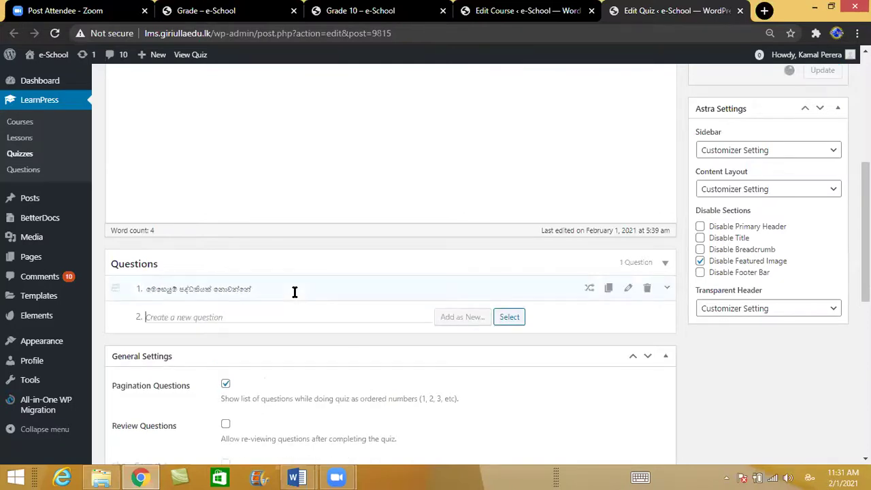
{"action": "left_click", "coordinate": [290, 292]}
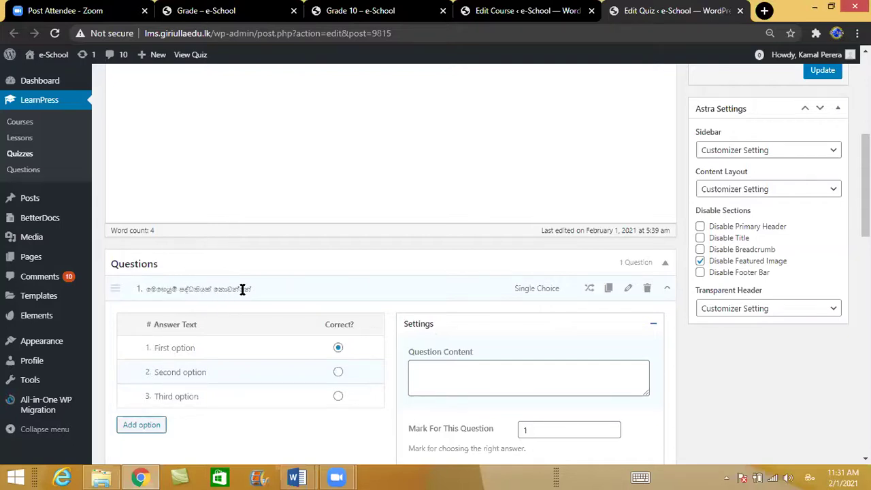
{"action": "mouse_move", "coordinate": [589, 289]}
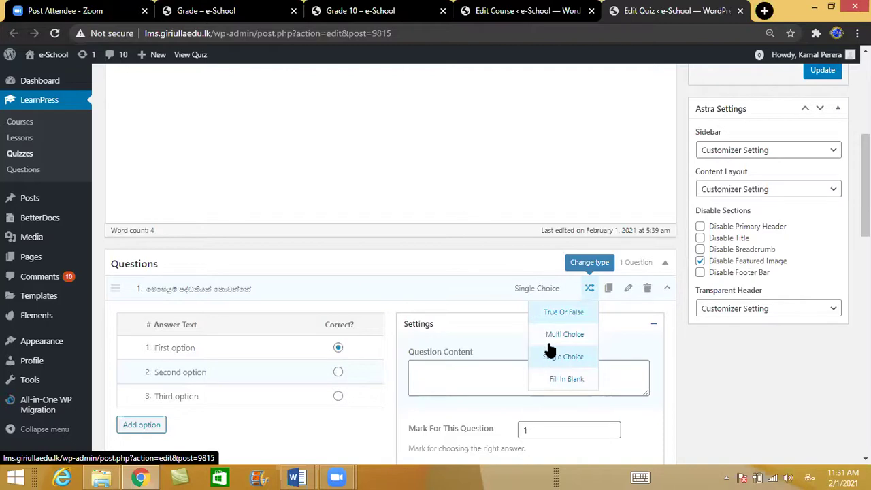
{"action": "left_click", "coordinate": [562, 361]}
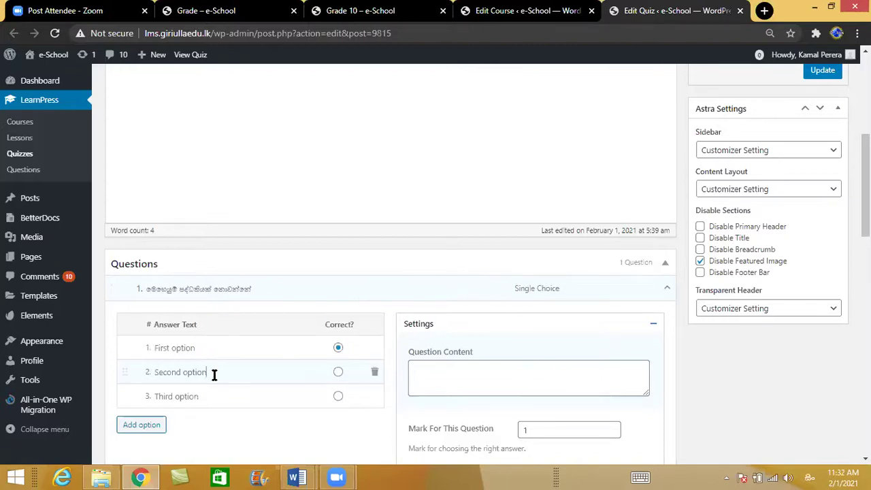
Add a fourth answer option and rename the first two answers to windows and Linux.
{"action": "left_click", "coordinate": [216, 398]}
{"action": "left_click", "coordinate": [154, 426]}
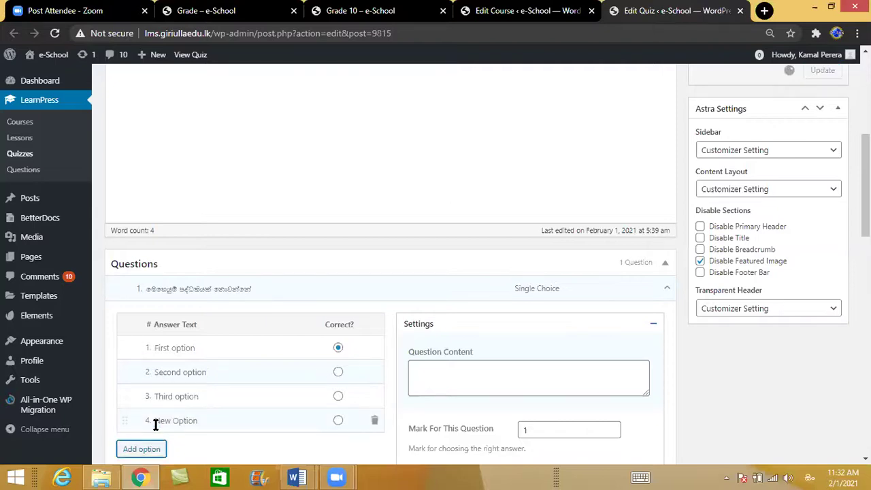
{"action": "left_click_drag", "start_coordinate": [200, 347], "coordinate": [158, 347]}
{"action": "left_click", "coordinate": [198, 348]}
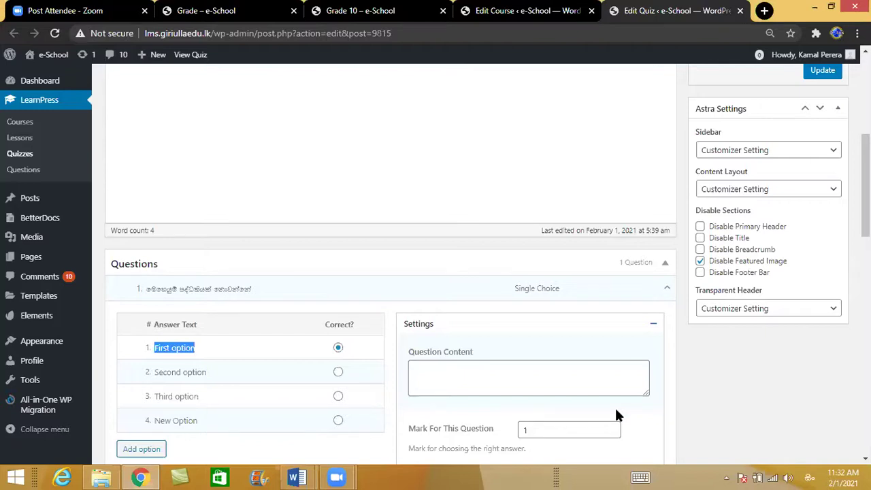
{"action": "key", "text": "BackSpace"}
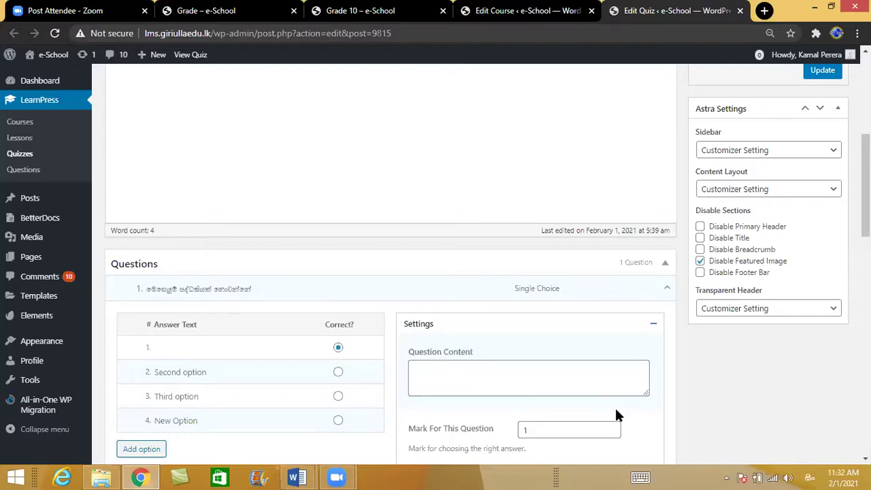
{"action": "type", "text": "windows"}
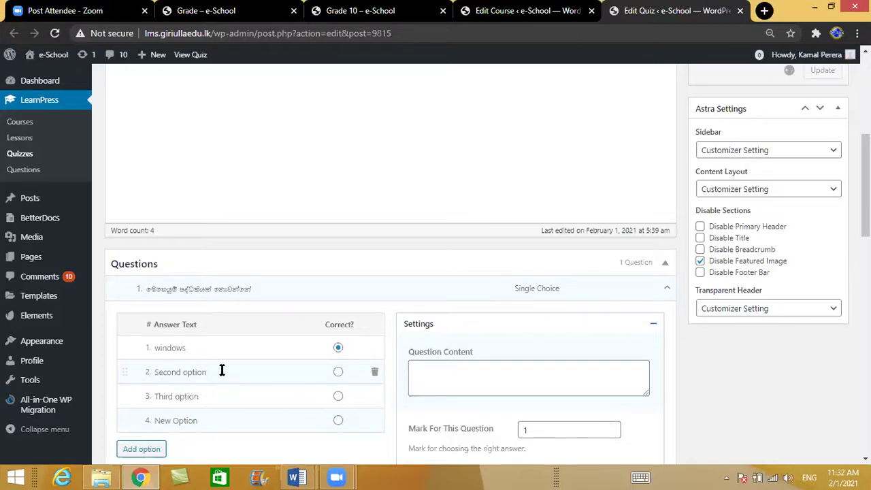
{"action": "left_click_drag", "start_coordinate": [222, 372], "coordinate": [142, 352]}
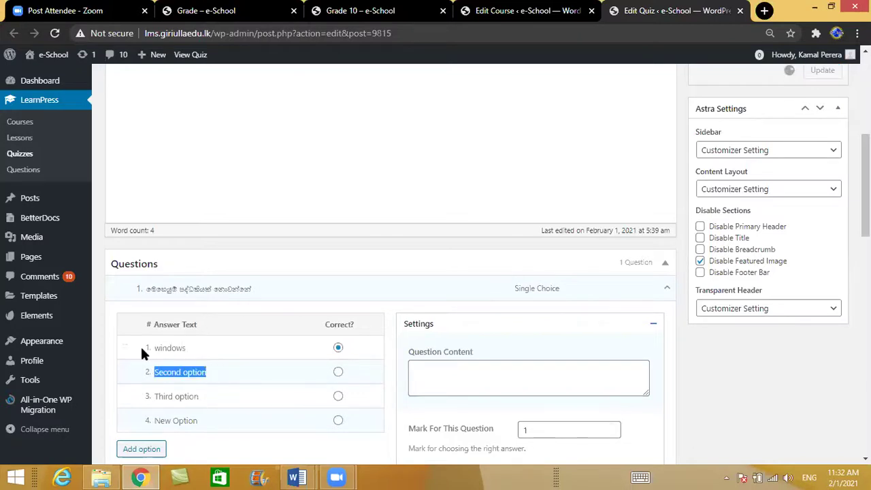
{"action": "type", "text": "Linu"}
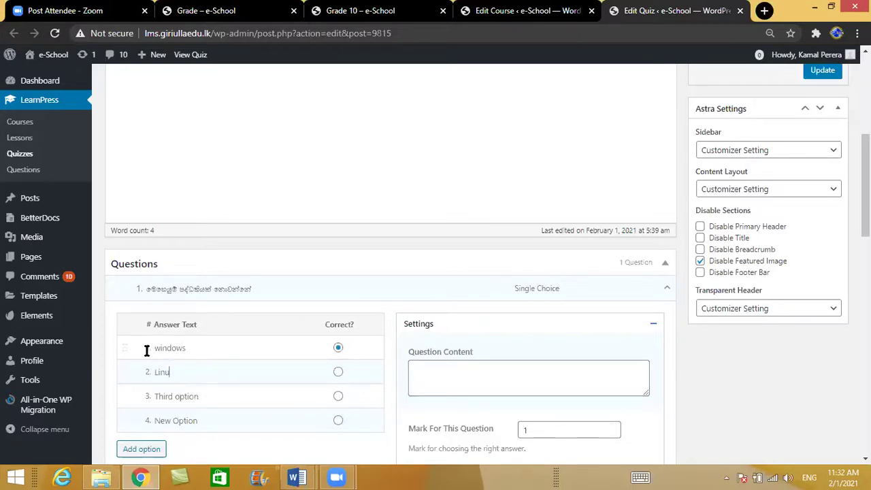
{"action": "type", "text": "x"}
Name the last two answers Android and Microsoft, and mark Microsoft as correct.
{"action": "left_click_drag", "start_coordinate": [200, 396], "coordinate": [160, 399]}
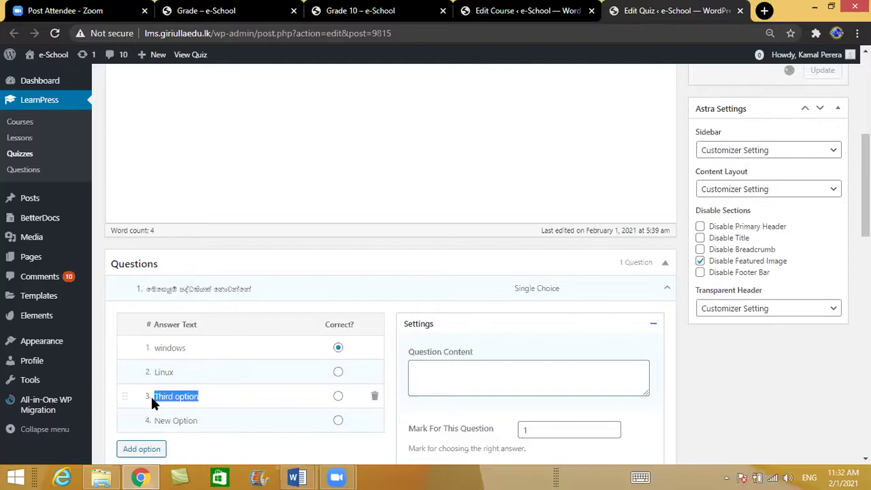
{"action": "key", "text": "BackSpace"}
{"action": "type", "text": "Andr"}
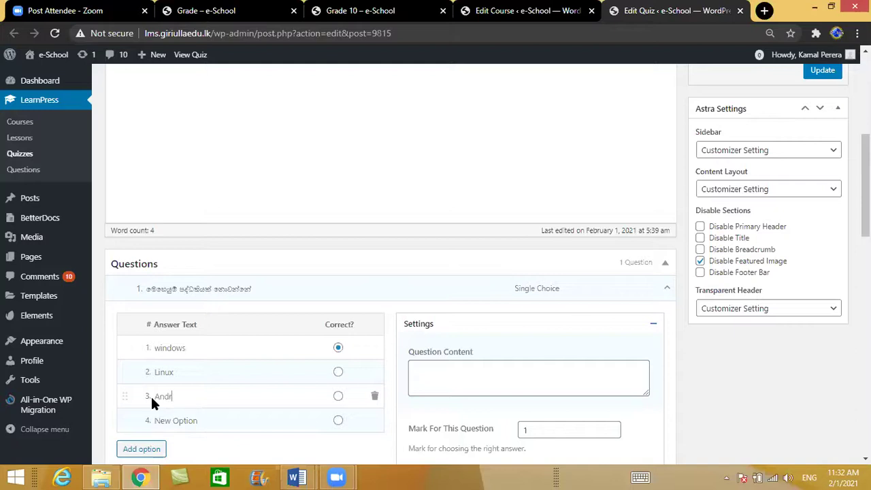
{"action": "type", "text": "oid"}
{"action": "left_click", "coordinate": [175, 416]}
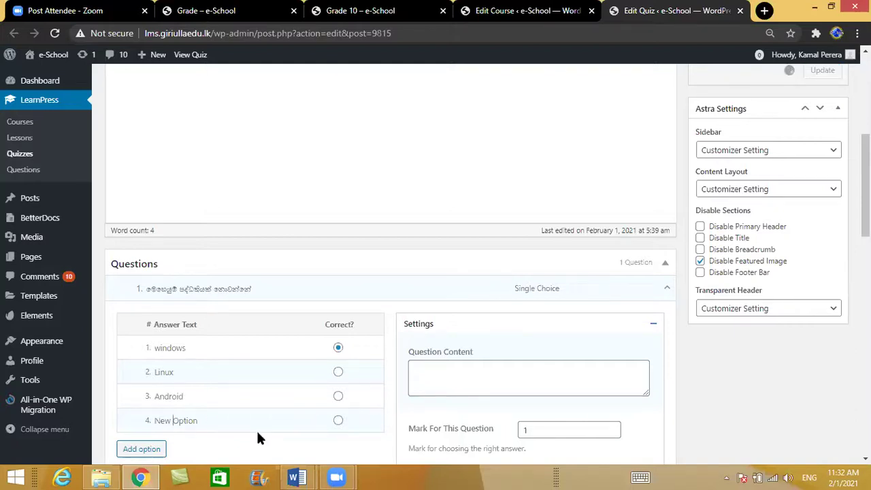
{"action": "left_click_drag", "start_coordinate": [235, 425], "coordinate": [151, 415]}
{"action": "type", "text": "M"}
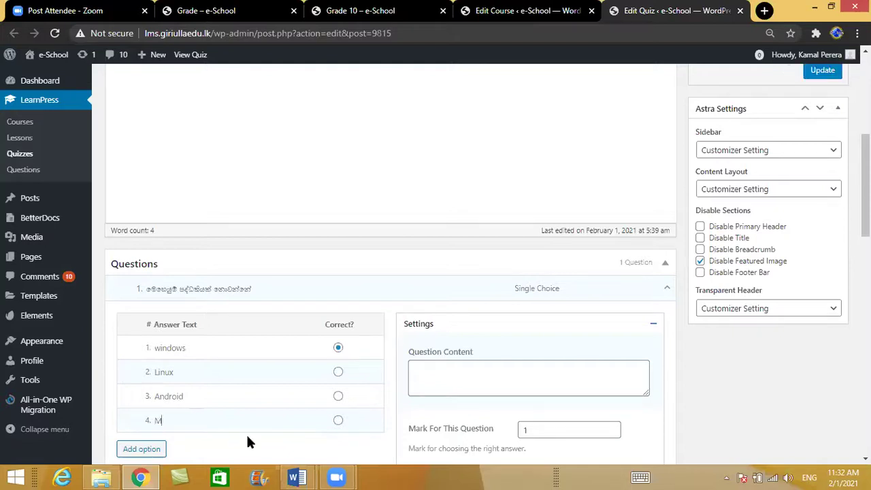
{"action": "type", "text": "icrosofty"}
{"action": "key", "text": "BackSpace"}
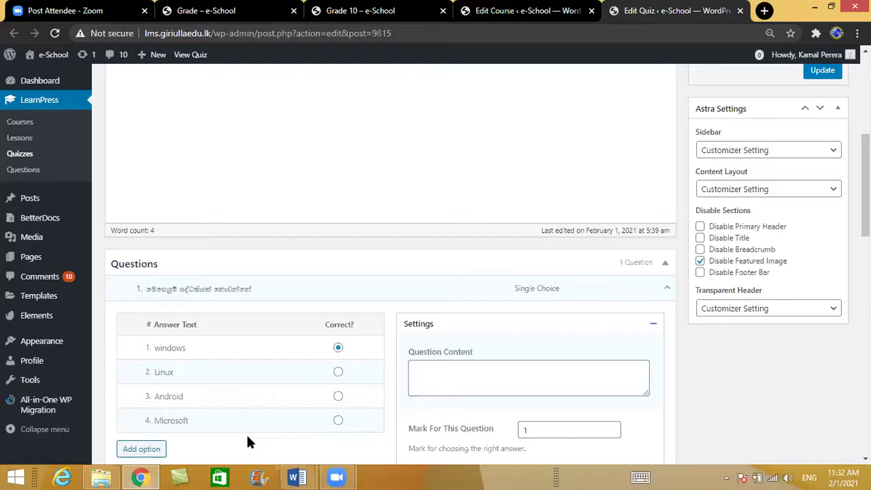
{"action": "scroll", "coordinate": [262, 409], "scroll_direction": "down", "scroll_amount": 2}
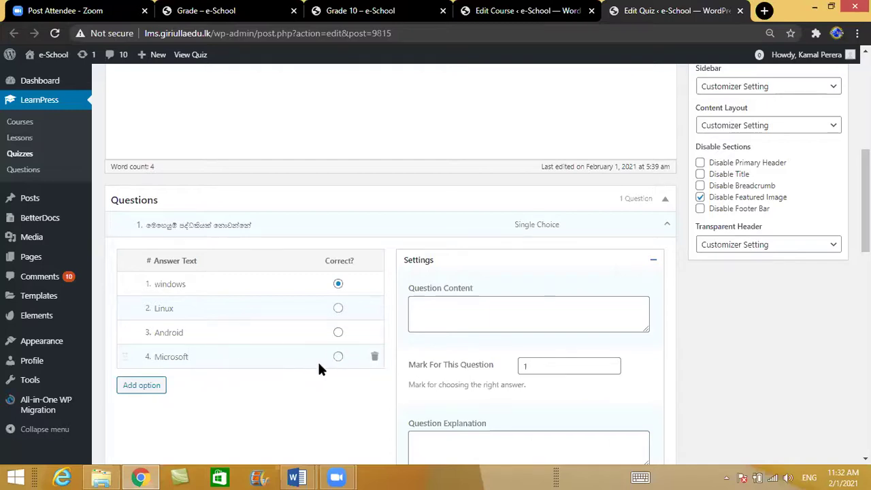
{"action": "left_click", "coordinate": [337, 358]}
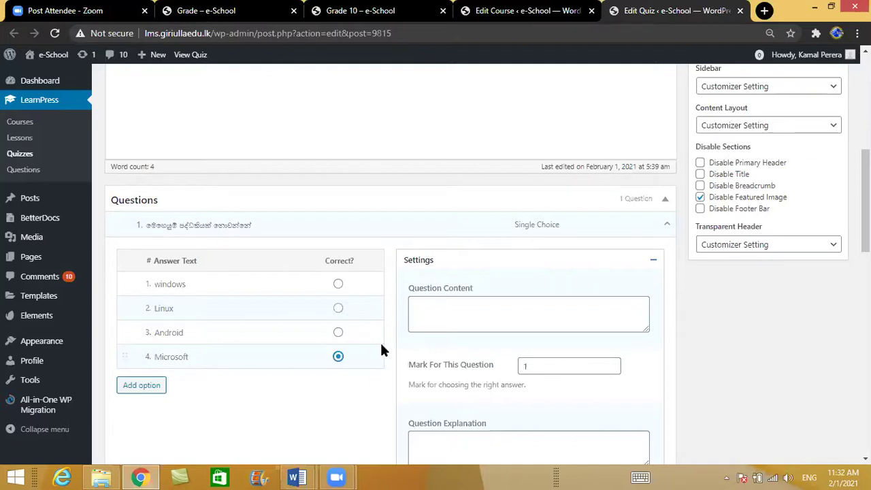
{"action": "left_click", "coordinate": [444, 315]}
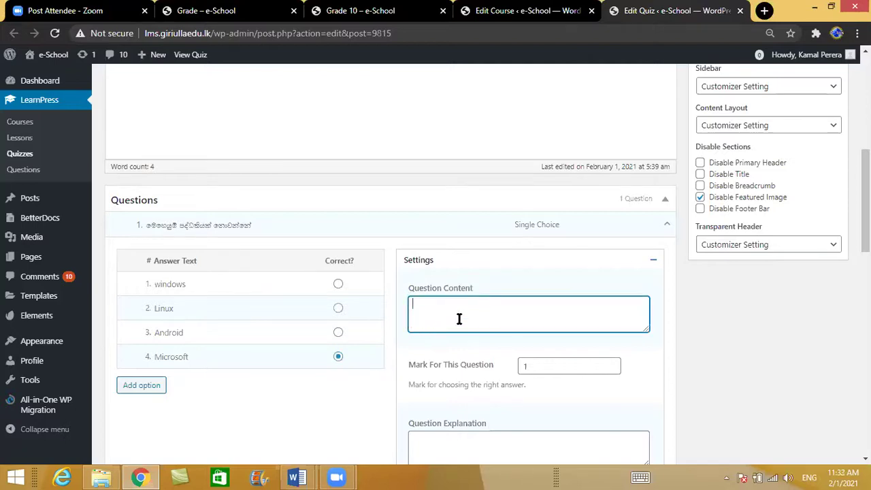
Check question 1's mark, collapse the question, and move to the field for a second question.
{"action": "scroll", "coordinate": [460, 317], "scroll_direction": "down", "scroll_amount": 1}
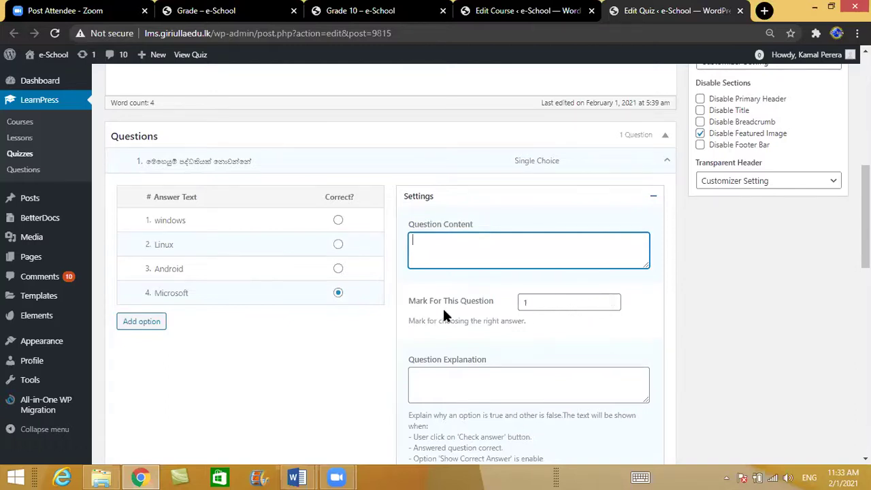
{"action": "left_click", "coordinate": [542, 304]}
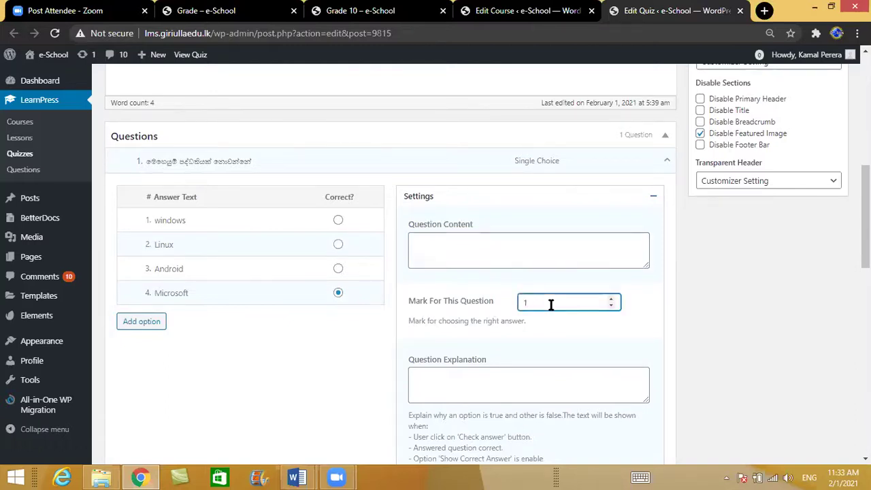
{"action": "scroll", "coordinate": [435, 303], "scroll_direction": "down", "scroll_amount": 4}
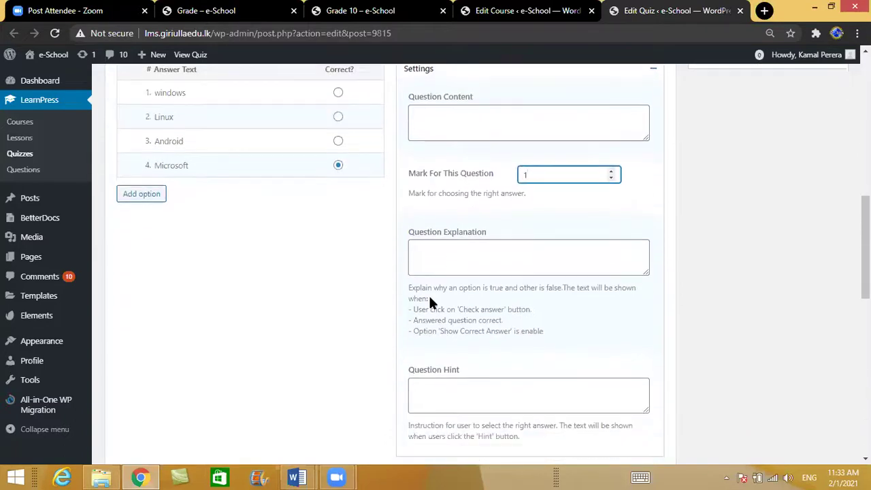
{"action": "scroll", "coordinate": [431, 299], "scroll_direction": "up", "scroll_amount": 4}
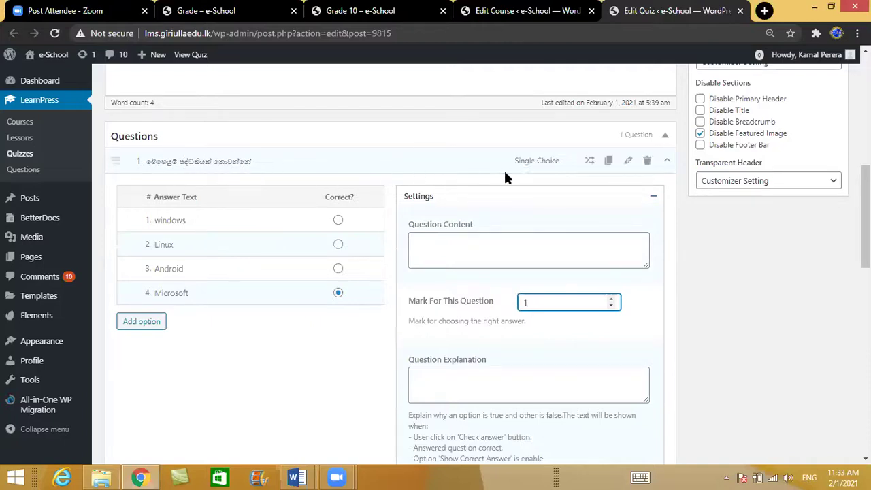
{"action": "left_click", "coordinate": [668, 163]}
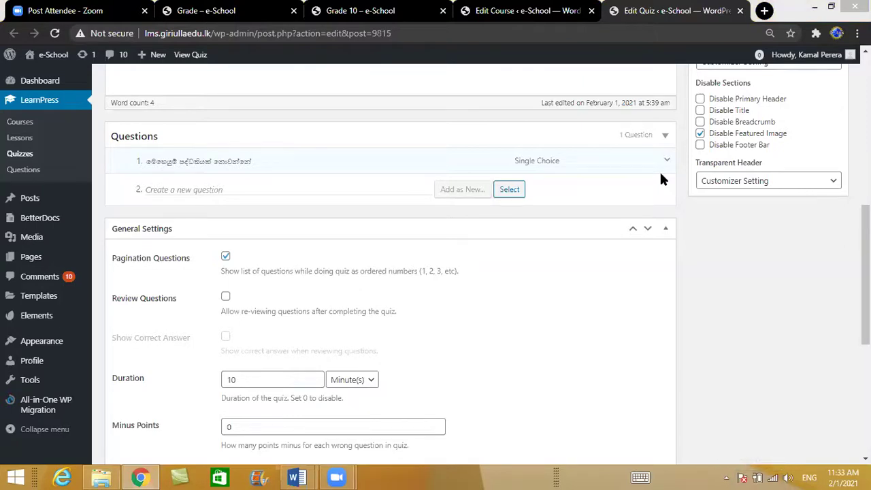
{"action": "left_click", "coordinate": [296, 185]}
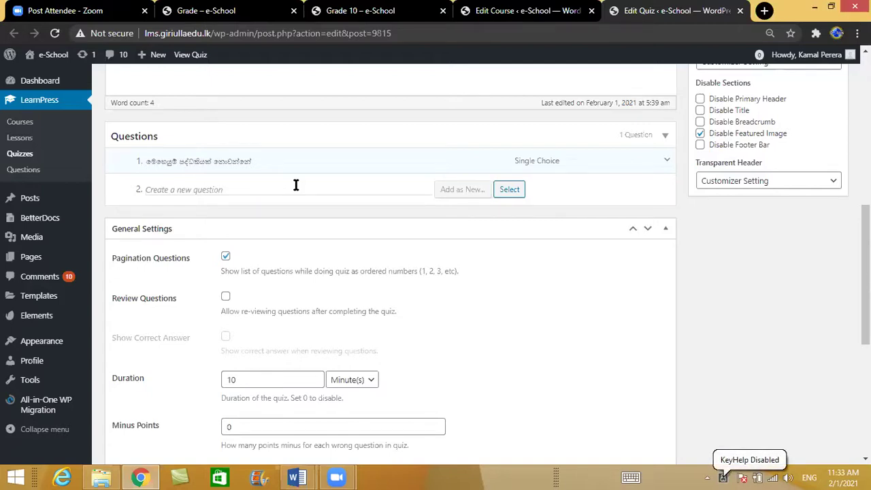
Copy the second topic from the Lesson Plan's content table in Word, then return to Chrome.
{"action": "mouse_move", "coordinate": [304, 476]}
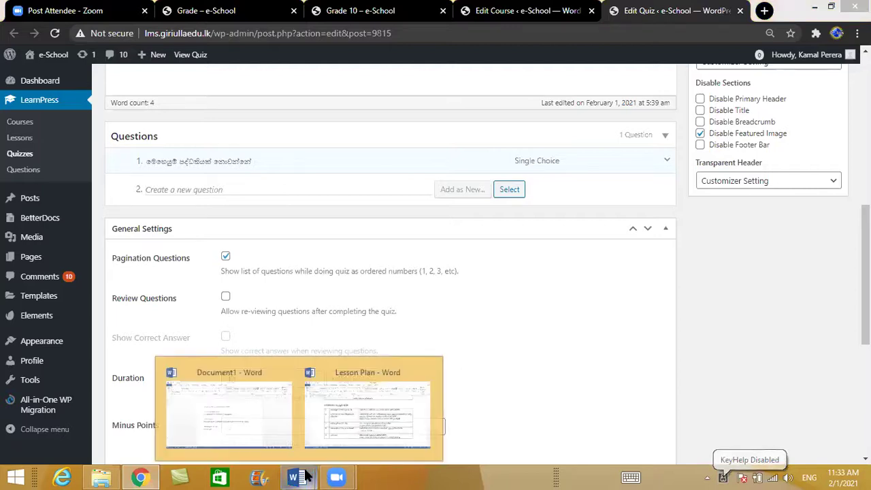
{"action": "left_click", "coordinate": [349, 436]}
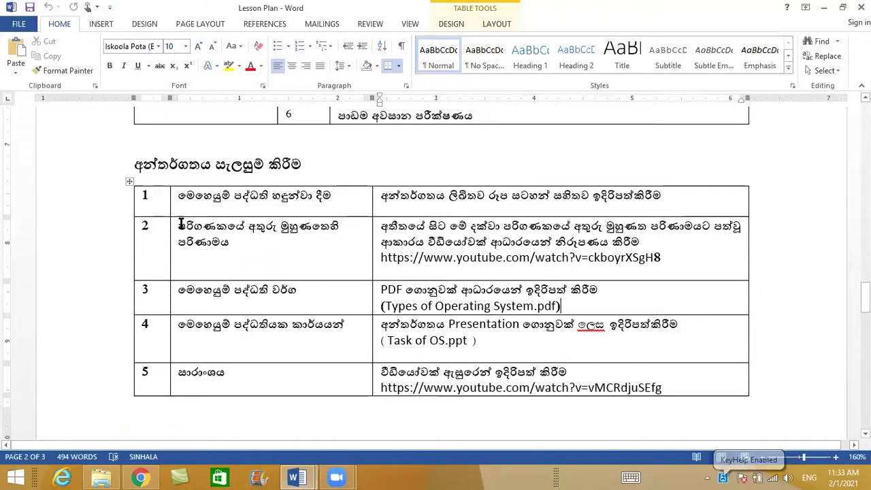
{"action": "triple_click", "coordinate": [206, 230]}
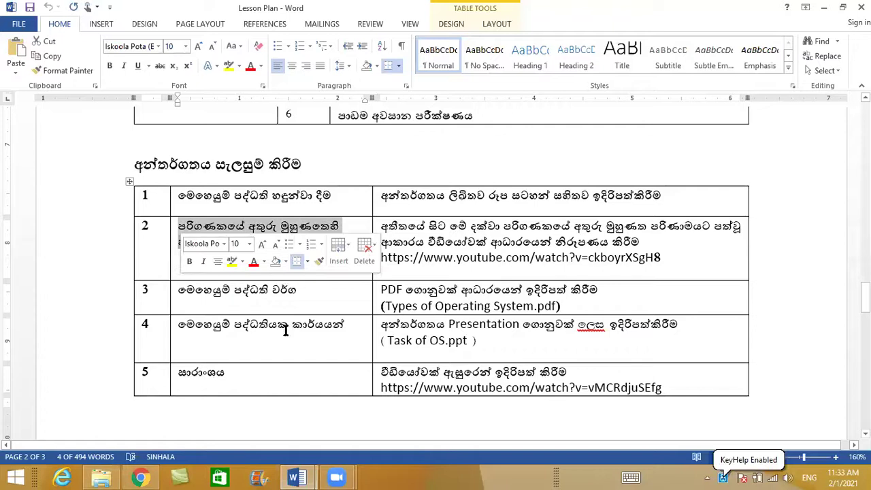
{"action": "left_click", "coordinate": [144, 476]}
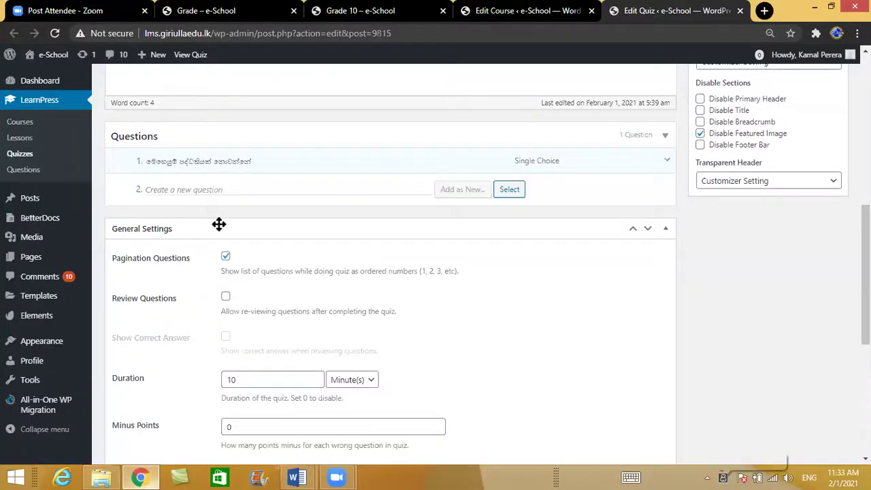
Add question 2 titled 'ෙමහෙයුම් පද්ධතියක කාර්යයන් නොවන්නේ' using the Sinhala keyboard.
{"action": "left_click", "coordinate": [219, 190]}
{"action": "type", "text": "පරිගණකයේ අතුරු මුහුණතේ පරිණාමය"}
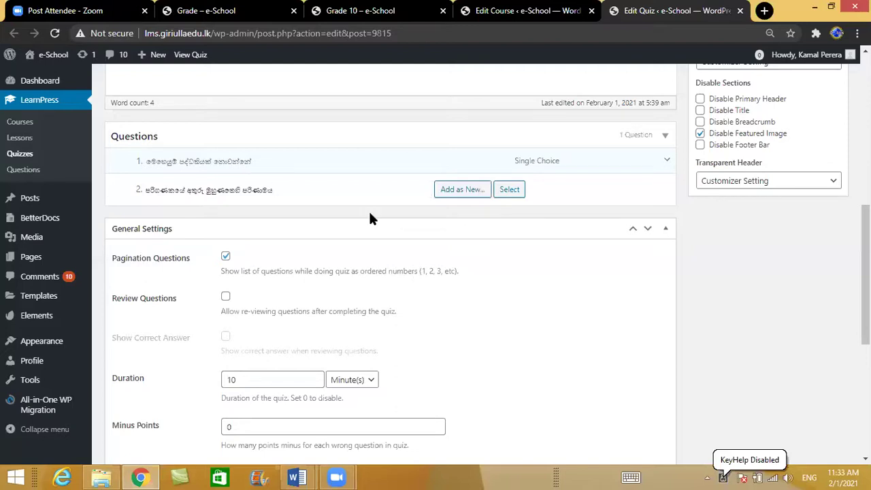
{"action": "key", "text": "BackSpace"}
{"action": "key", "text": "BackSpace"}
{"action": "key", "text": "BackSpace"}
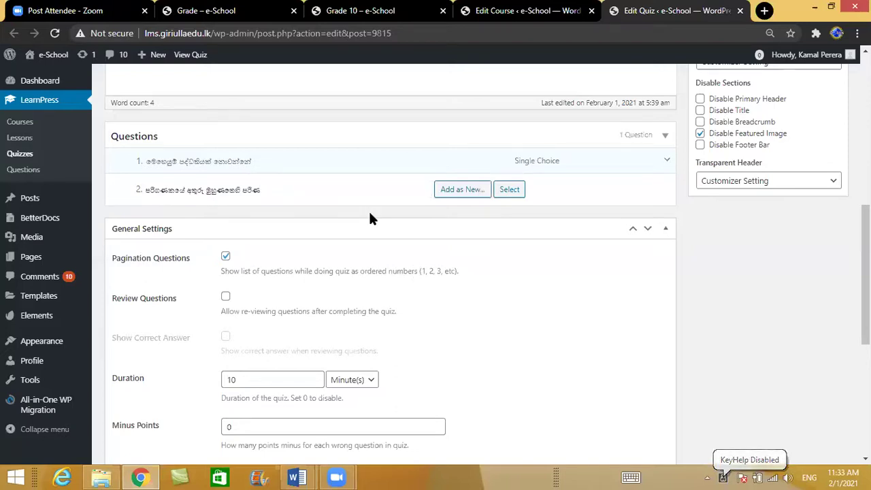
{"action": "left_click_drag", "start_coordinate": [275, 188], "coordinate": [144, 190]}
{"action": "key", "text": "BackSpace"}
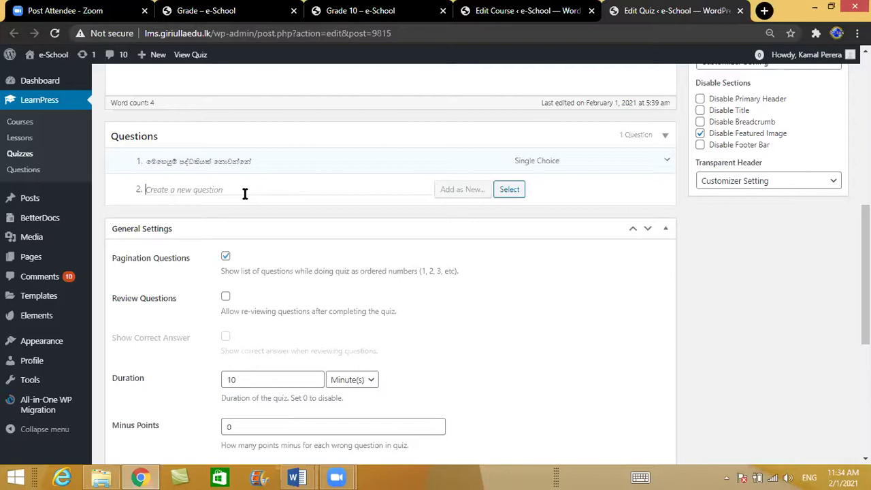
{"action": "type", "text": "fuf"}
{"action": "key", "text": "BackSpace"}
{"action": "key", "text": "BackSpace"}
{"action": "key", "text": "BackSpace"}
{"action": "key", "text": "alt+shift"}
{"action": "type", "text": "ෙමහෙයු"}
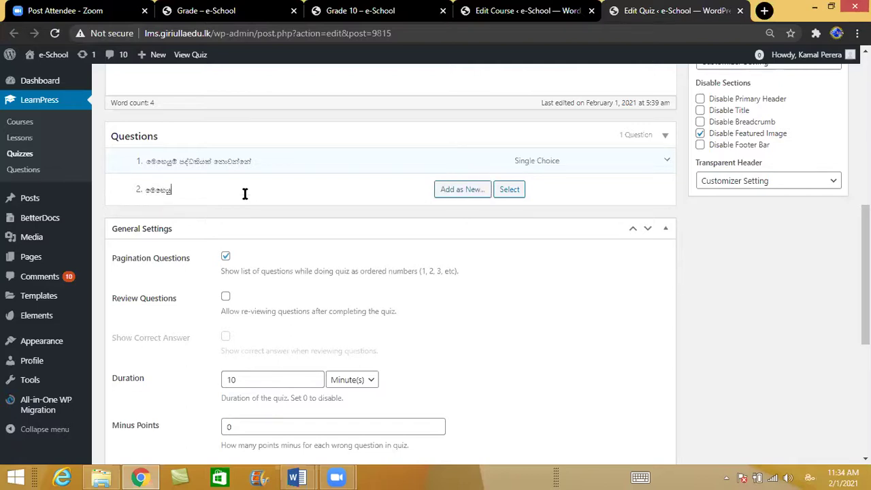
{"action": "type", "text": "ම් පද්ධතියක කාර්යයන් නොවන්නේ"}
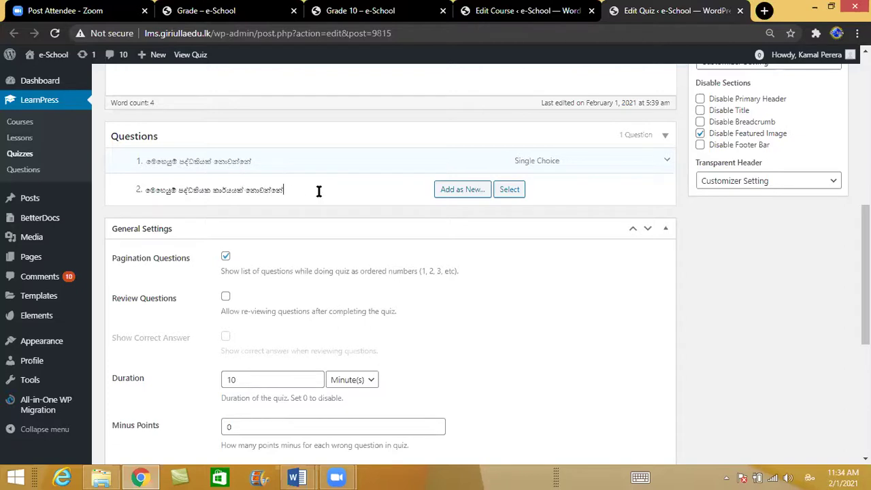
{"action": "key", "text": "Return"}
{"action": "scroll", "coordinate": [469, 299], "scroll_direction": "down", "scroll_amount": 1}
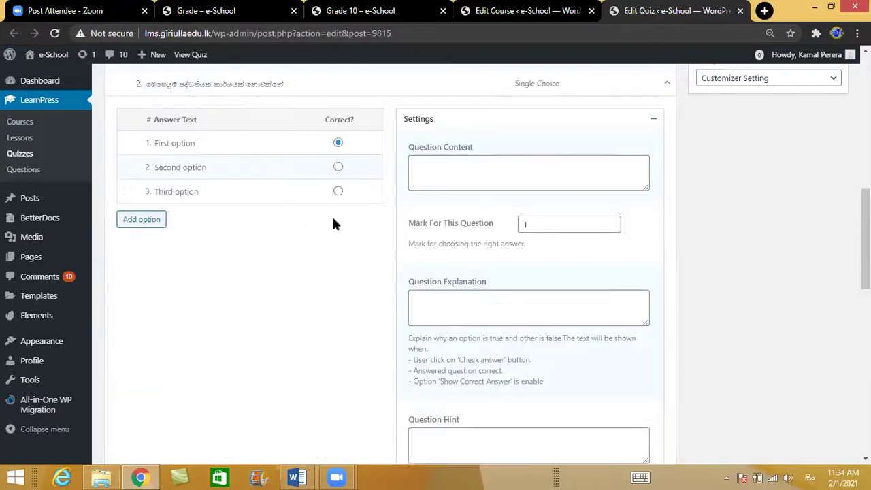
Add a fourth answer option and set answer 1 to 'ඔතකය කළමනාකරණය'.
{"action": "scroll", "coordinate": [343, 225], "scroll_direction": "up", "scroll_amount": 1}
{"action": "scroll", "coordinate": [361, 230], "scroll_direction": "up", "scroll_amount": 1}
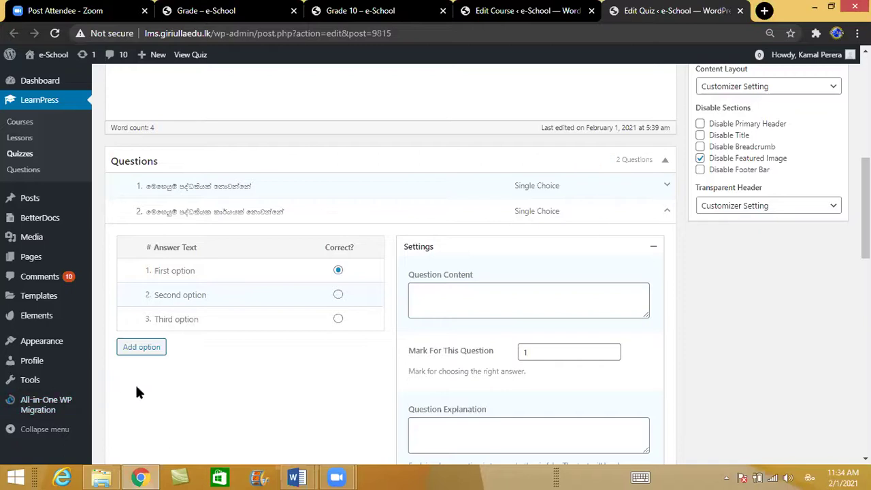
{"action": "left_click", "coordinate": [141, 348]}
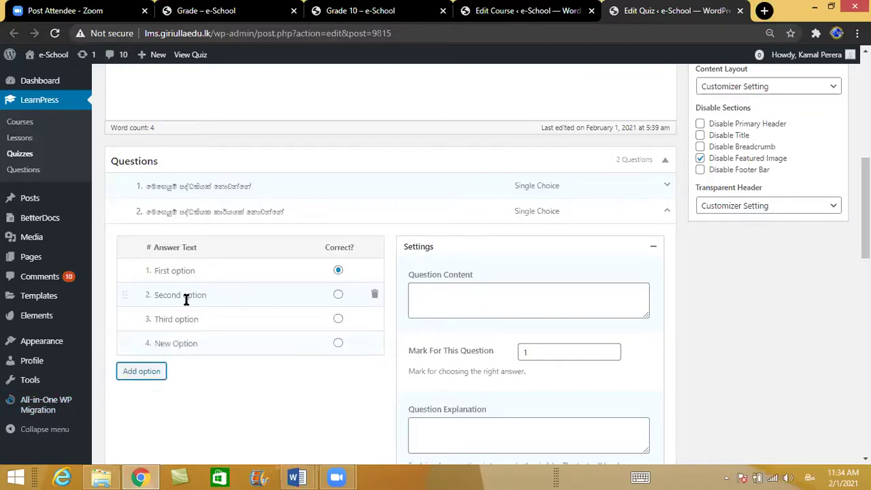
{"action": "left_click", "coordinate": [198, 348]}
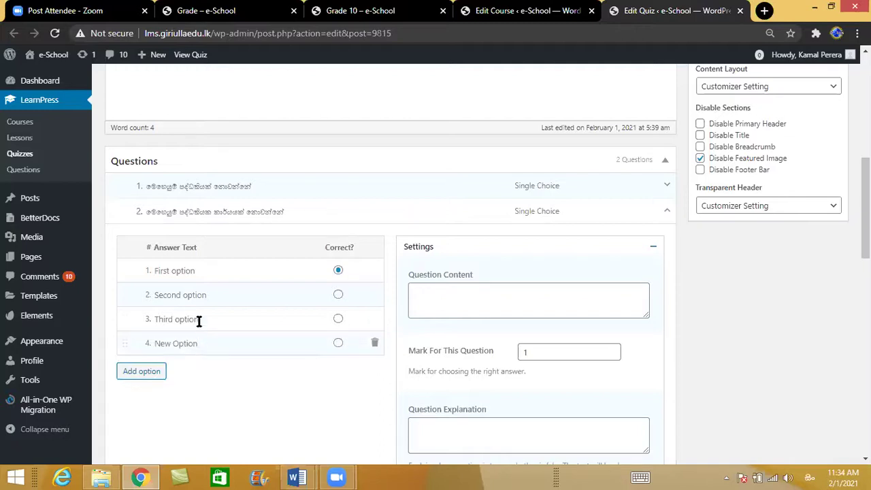
{"action": "left_click_drag", "start_coordinate": [198, 272], "coordinate": [157, 268]}
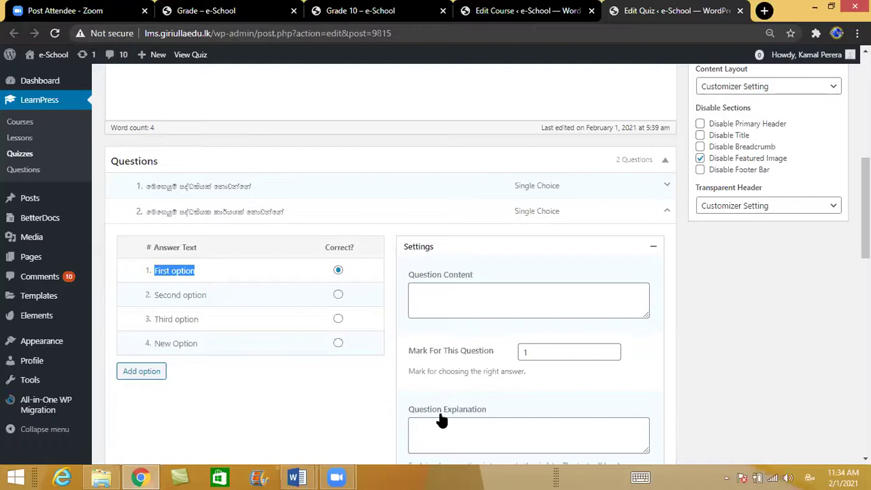
{"action": "type", "text": "ඔතකය "}
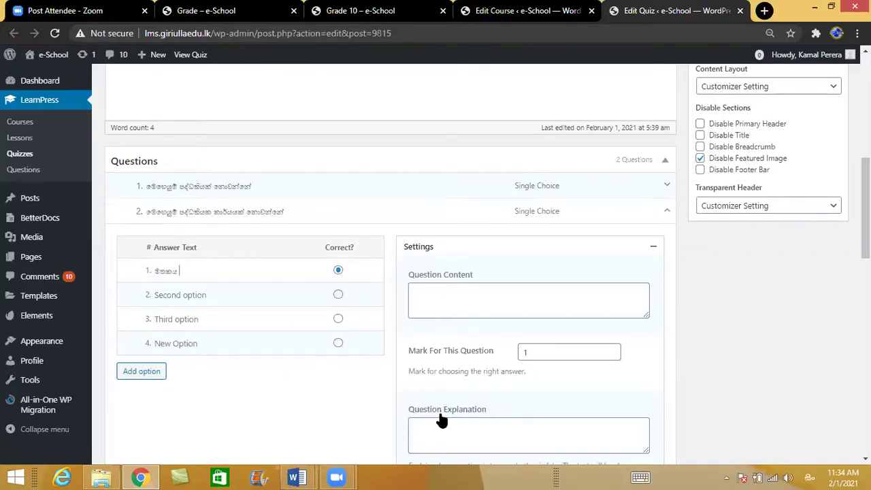
{"action": "type", "text": "කළමනාකරණය"}
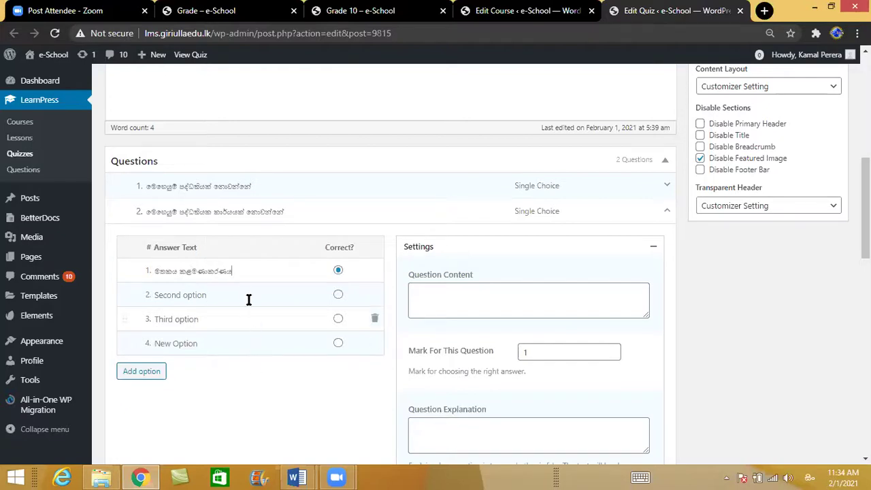
Set answers 2 and 3 to 'ගොනු කළමනාකරණය' and 'උපාංග කළමනාකරණය'.
{"action": "left_click_drag", "start_coordinate": [245, 270], "coordinate": [158, 273]}
{"action": "key", "text": "ctrl+c"}
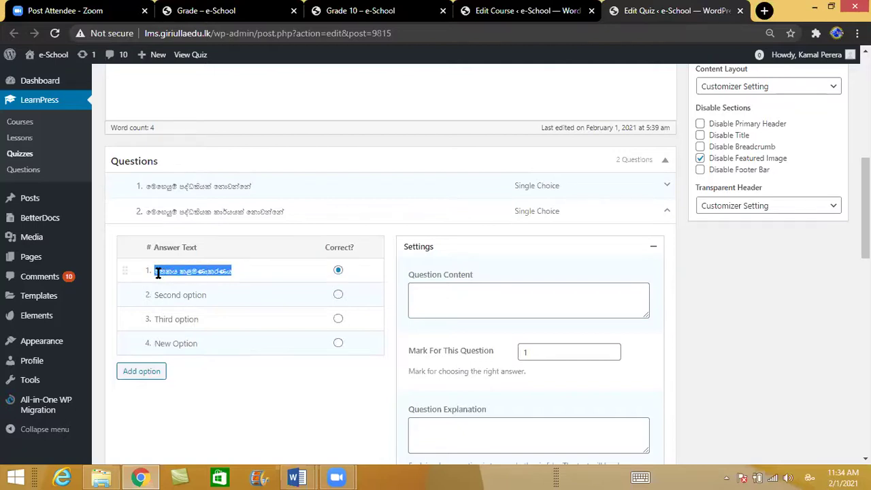
{"action": "left_click_drag", "start_coordinate": [206, 295], "coordinate": [153, 295]}
{"action": "key", "text": "ctrl+v"}
{"action": "double_click", "coordinate": [155, 295]}
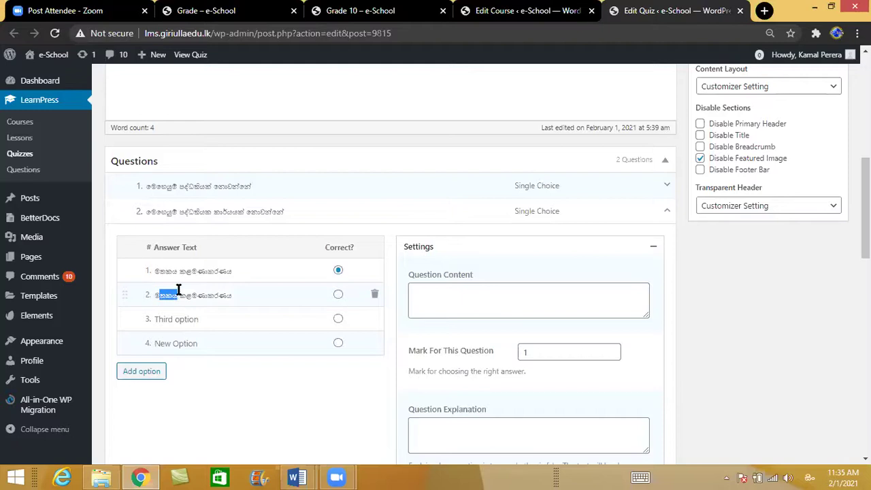
{"action": "key", "text": "BackSpace"}
{"action": "type", "text": "ගොනු"}
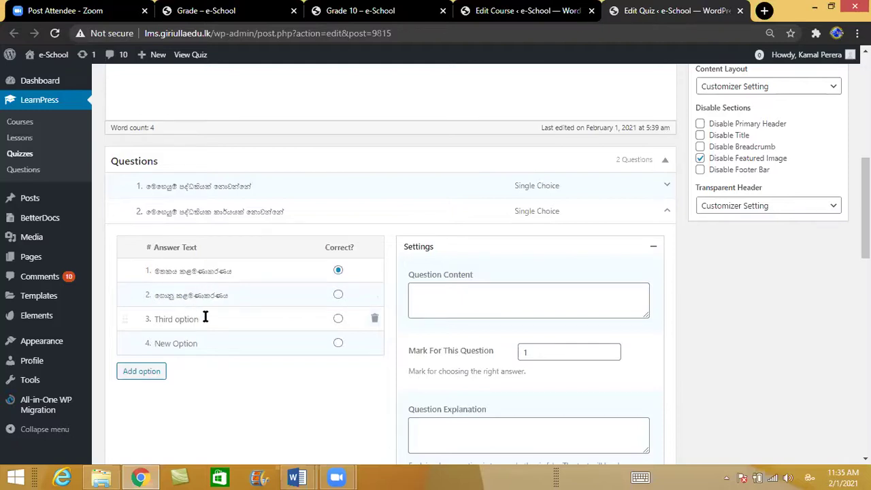
{"action": "left_click_drag", "start_coordinate": [205, 319], "coordinate": [155, 320]}
{"action": "type", "text": "මතකය කළමණාකරණය"}
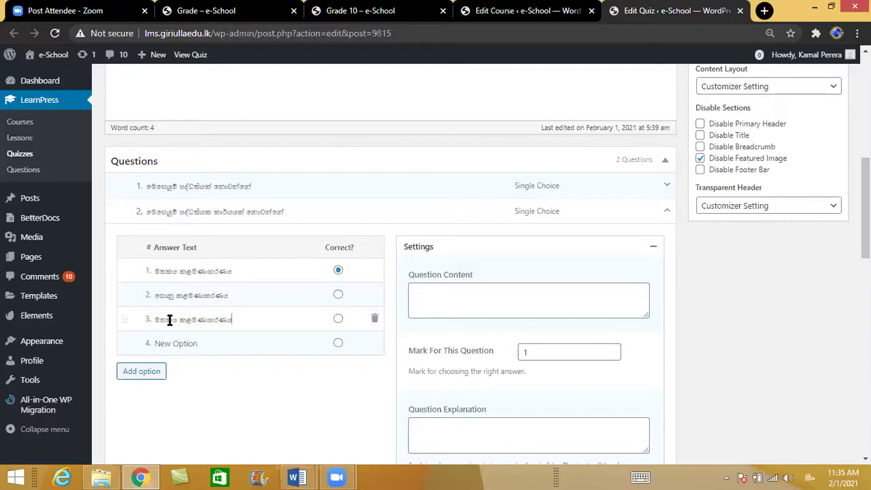
{"action": "double_click", "coordinate": [171, 320]}
{"action": "type", "text": "උ"}
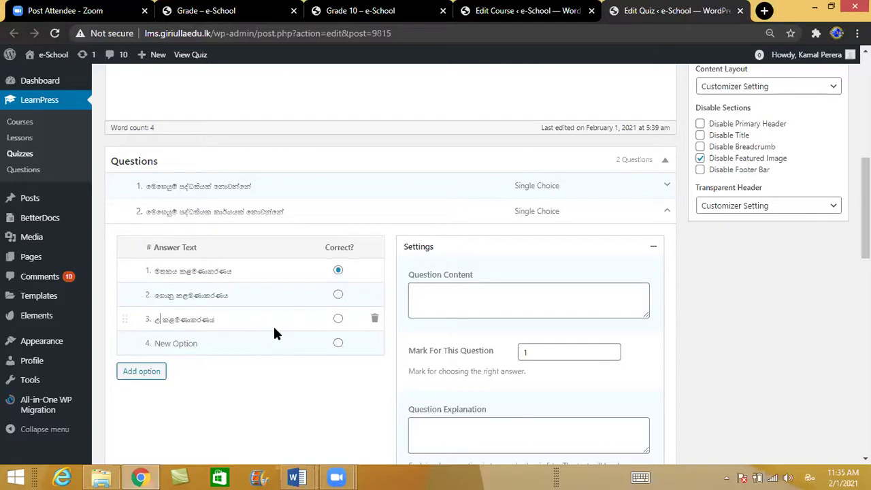
{"action": "type", "text": "පාංග"}
Set answer 4 to 'අන්ත සමූහය කළමණාකරණය' and mark it correct.
{"action": "triple_click", "coordinate": [212, 343]}
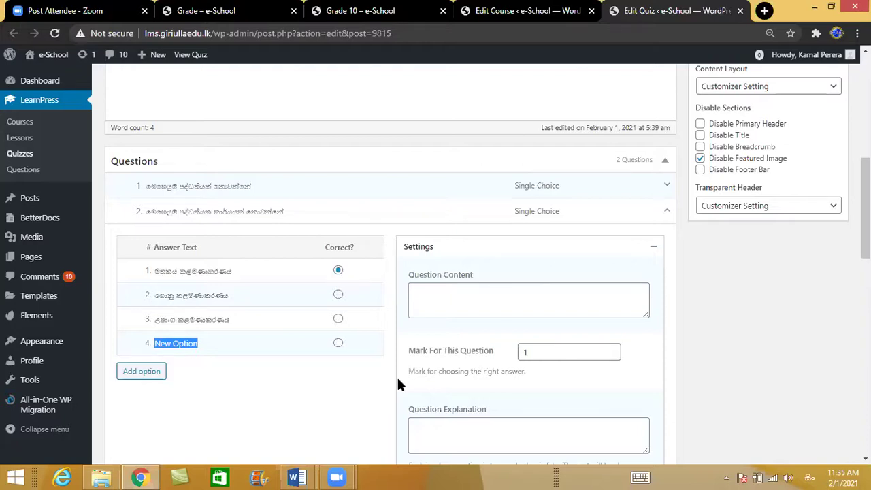
{"action": "type", "text": "අන්ත ස"}
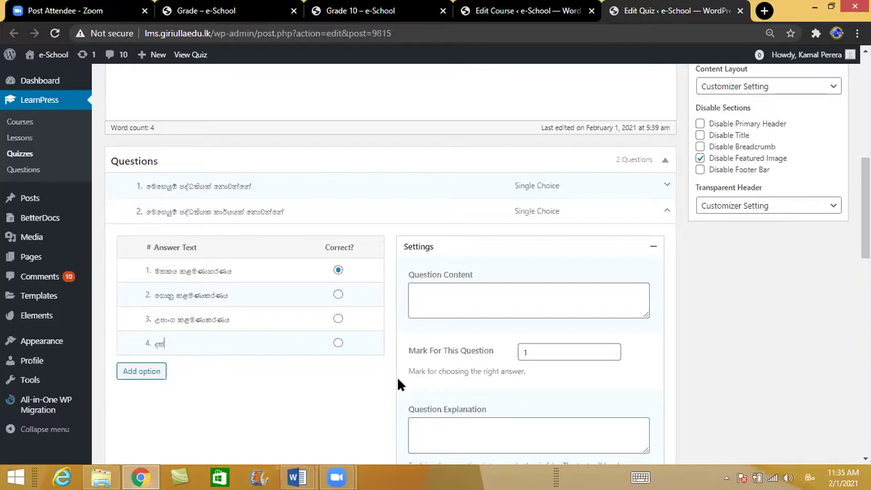
{"action": "type", "text": "මූහය කළමණාකරණය"}
{"action": "left_click", "coordinate": [337, 343]}
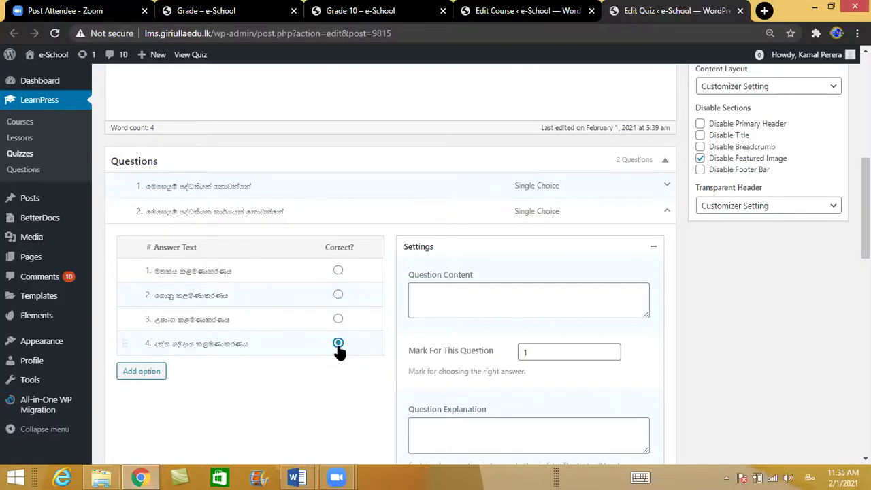
Collapse question 2's answer editor so both questions list above the empty new-question row.
{"action": "left_click", "coordinate": [538, 352]}
{"action": "scroll", "coordinate": [470, 333], "scroll_direction": "down", "scroll_amount": 1}
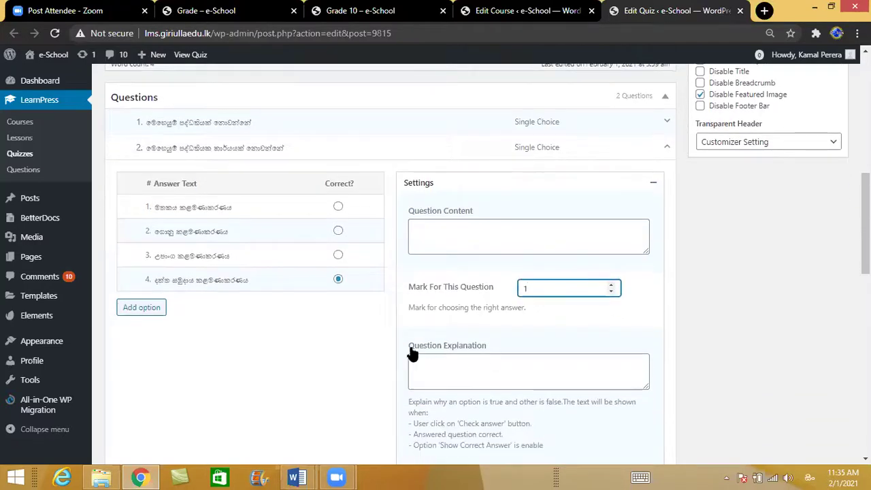
{"action": "scroll", "coordinate": [411, 349], "scroll_direction": "down", "scroll_amount": 1}
{"action": "scroll", "coordinate": [615, 294], "scroll_direction": "up", "scroll_amount": 3}
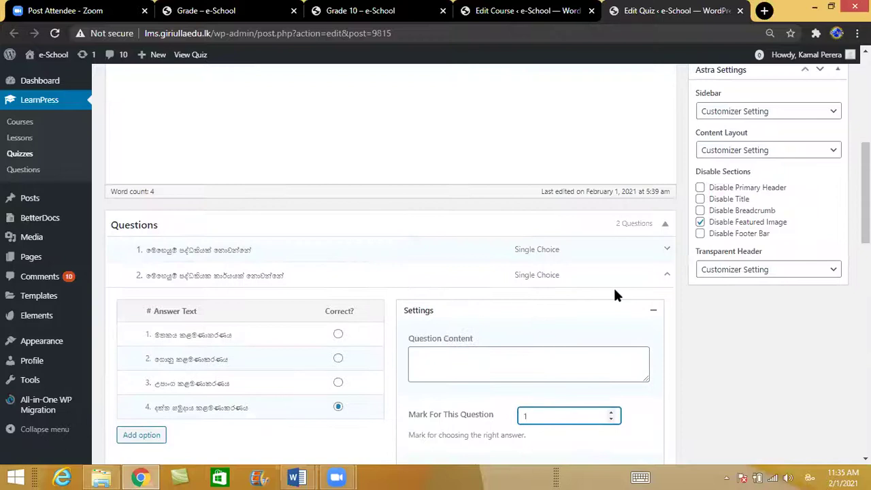
{"action": "left_click", "coordinate": [668, 275]}
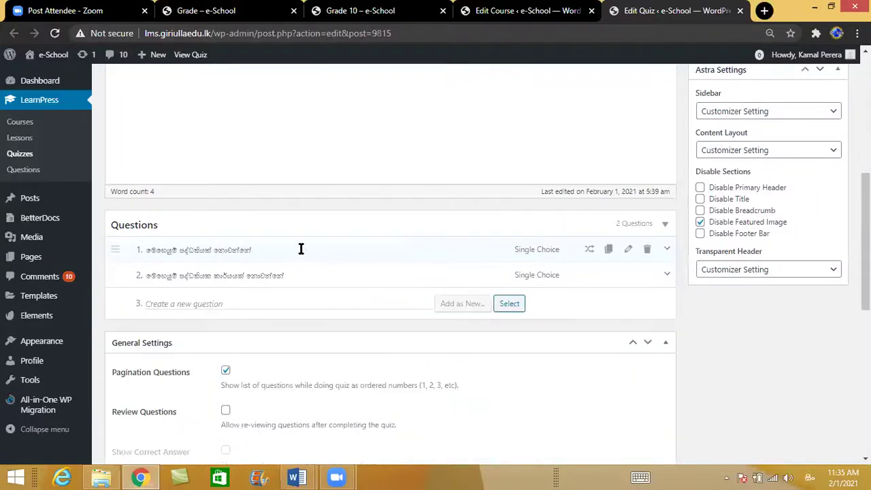
{"action": "left_click", "coordinate": [243, 299]}
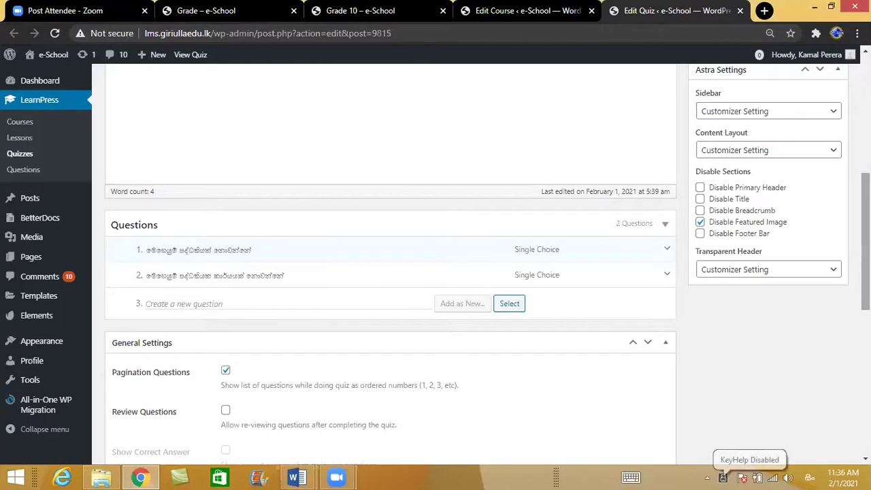
{"action": "scroll", "coordinate": [711, 363], "scroll_direction": "down", "scroll_amount": 2}
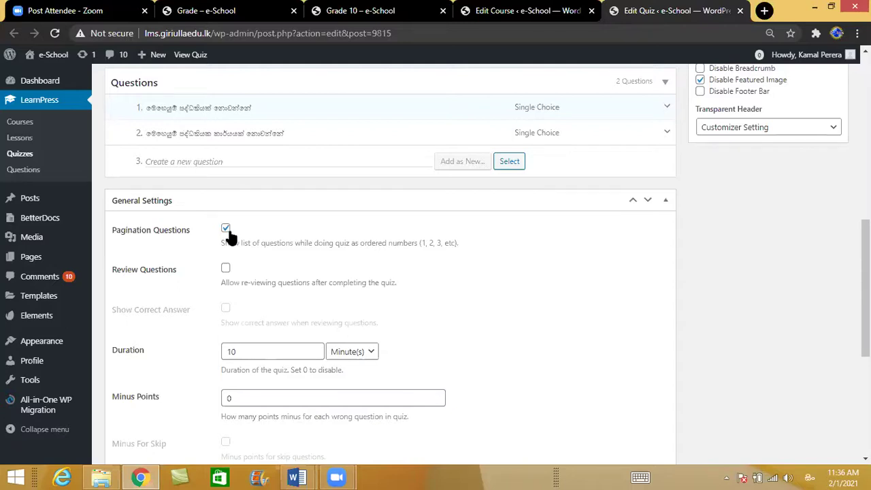
{"action": "scroll", "coordinate": [354, 198], "scroll_direction": "up", "scroll_amount": 1}
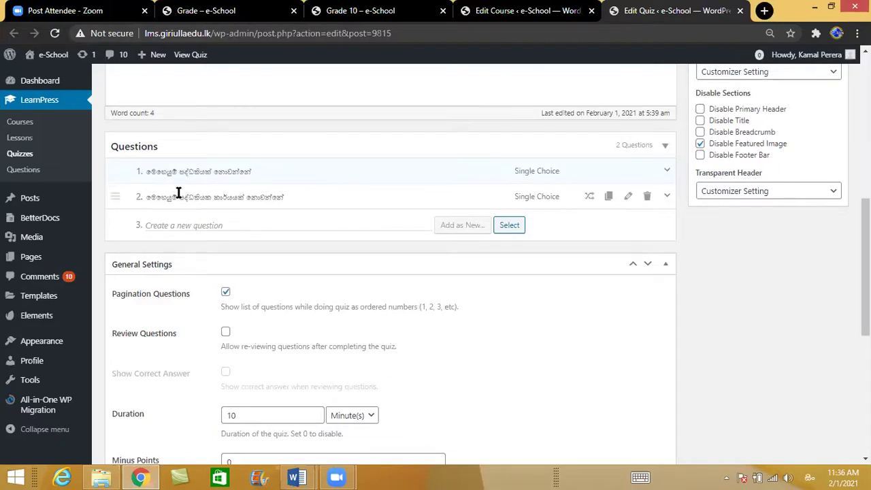
Turn off Pagination Questions in the quiz's General Settings.
{"action": "left_click", "coordinate": [226, 292]}
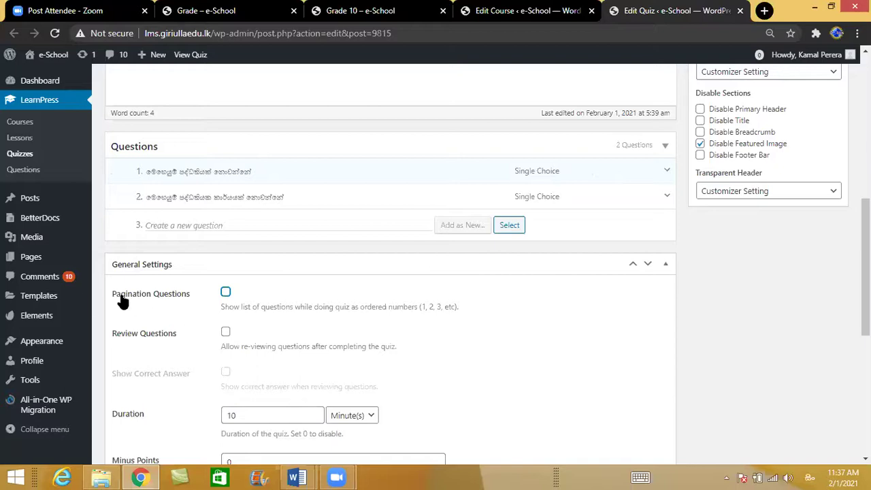
{"action": "left_click", "coordinate": [225, 294]}
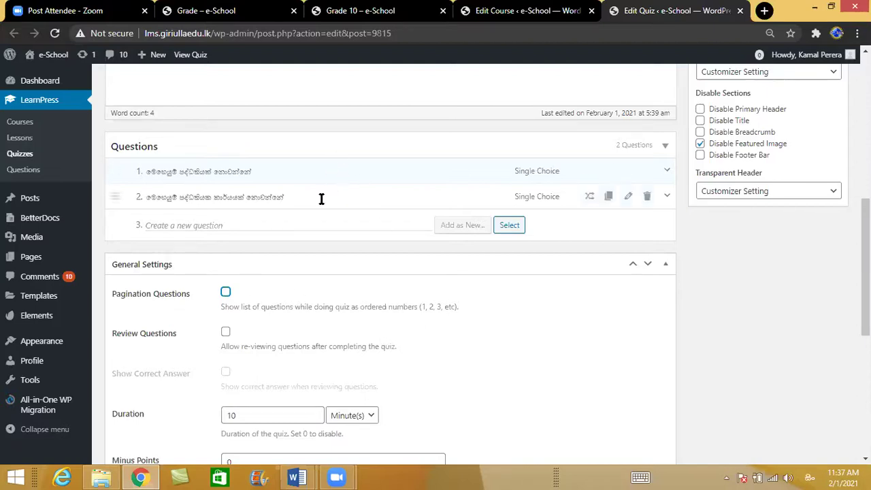
{"action": "scroll", "coordinate": [464, 324], "scroll_direction": "down", "scroll_amount": 2}
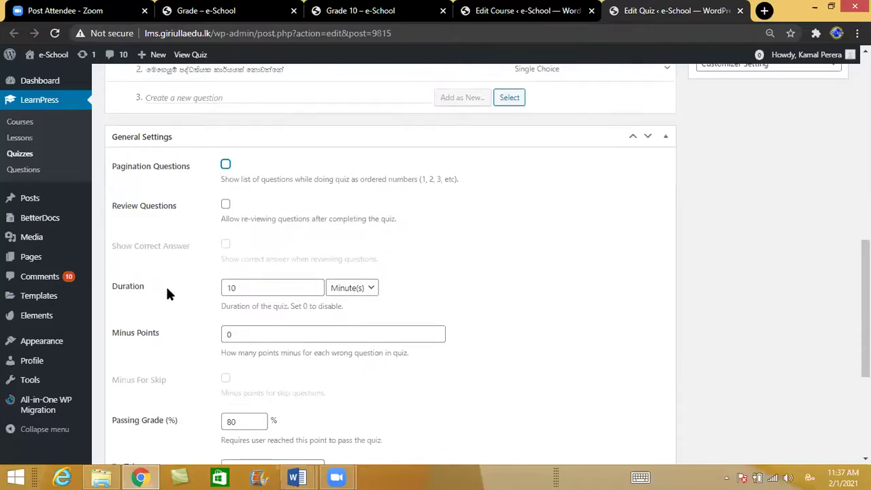
{"action": "scroll", "coordinate": [267, 297], "scroll_direction": "up", "scroll_amount": 1}
{"action": "scroll", "coordinate": [267, 300], "scroll_direction": "up", "scroll_amount": 1}
{"action": "scroll", "coordinate": [267, 324], "scroll_direction": "down", "scroll_amount": 1}
Change the quiz Duration from 10 to 5 minutes.
{"action": "double_click", "coordinate": [252, 351]}
{"action": "type", "text": "5"}
{"action": "left_click", "coordinate": [514, 334]}
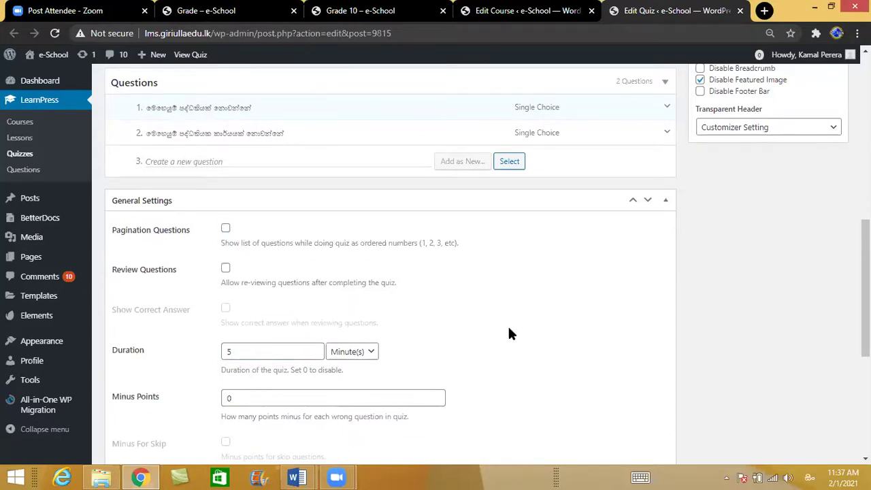
{"action": "scroll", "coordinate": [357, 315], "scroll_direction": "down", "scroll_amount": 2}
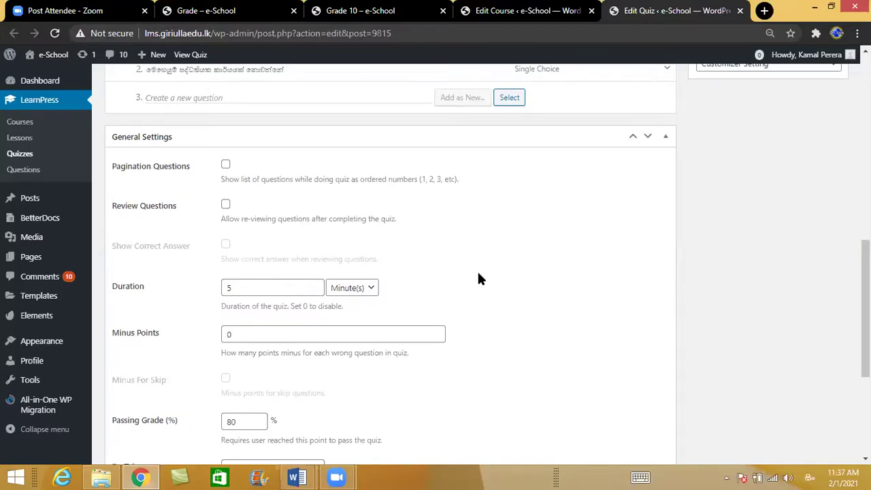
{"action": "scroll", "coordinate": [480, 280], "scroll_direction": "up", "scroll_amount": 2}
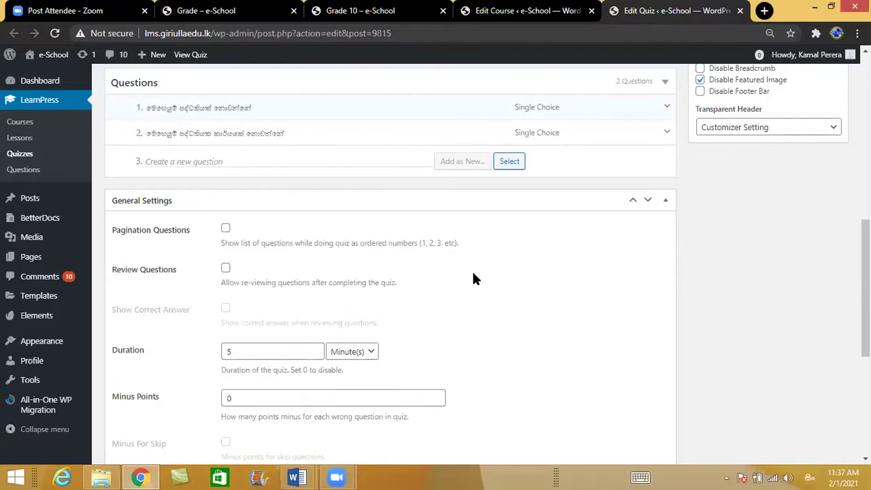
{"action": "scroll", "coordinate": [475, 279], "scroll_direction": "down", "scroll_amount": 2}
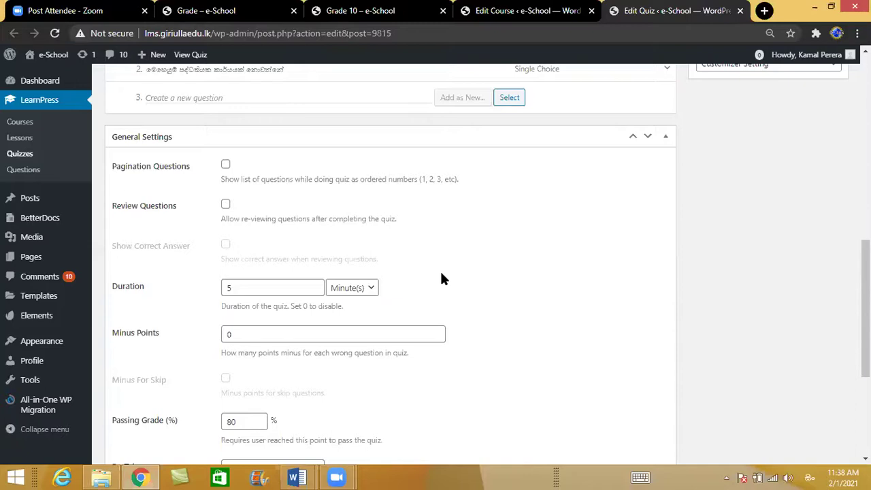
{"action": "scroll", "coordinate": [474, 286], "scroll_direction": "up", "scroll_amount": 2}
Change the Passing Grade from 80% to 75%.
{"action": "scroll", "coordinate": [474, 286], "scroll_direction": "down", "scroll_amount": 3}
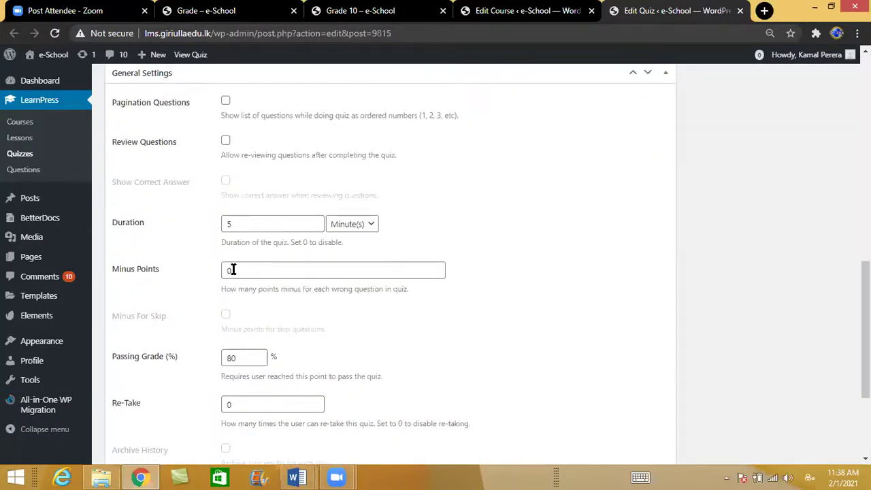
{"action": "scroll", "coordinate": [273, 315], "scroll_direction": "down", "scroll_amount": 1}
{"action": "scroll", "coordinate": [275, 323], "scroll_direction": "down", "scroll_amount": 1}
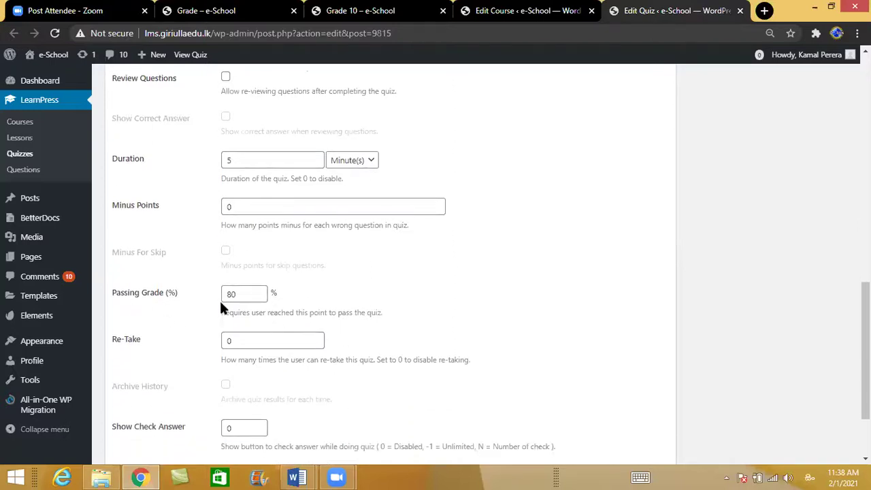
{"action": "left_click_drag", "start_coordinate": [244, 296], "coordinate": [201, 304]}
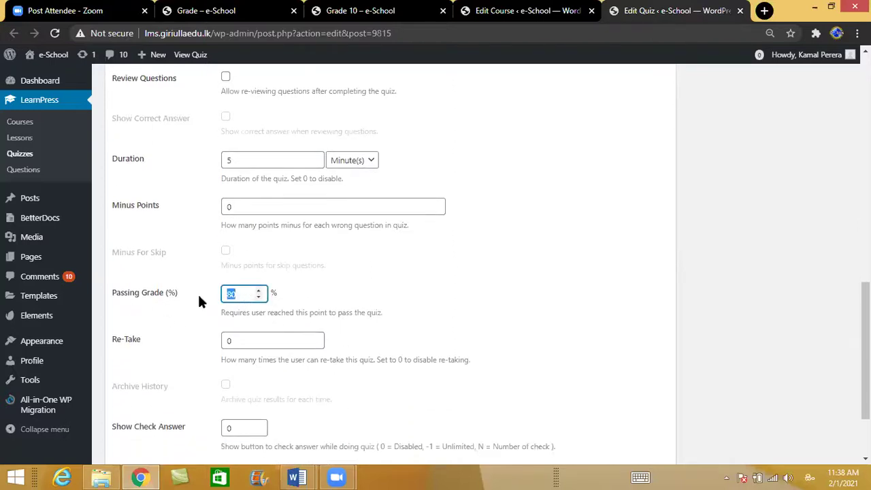
{"action": "type", "text": "75"}
{"action": "left_click", "coordinate": [269, 312]}
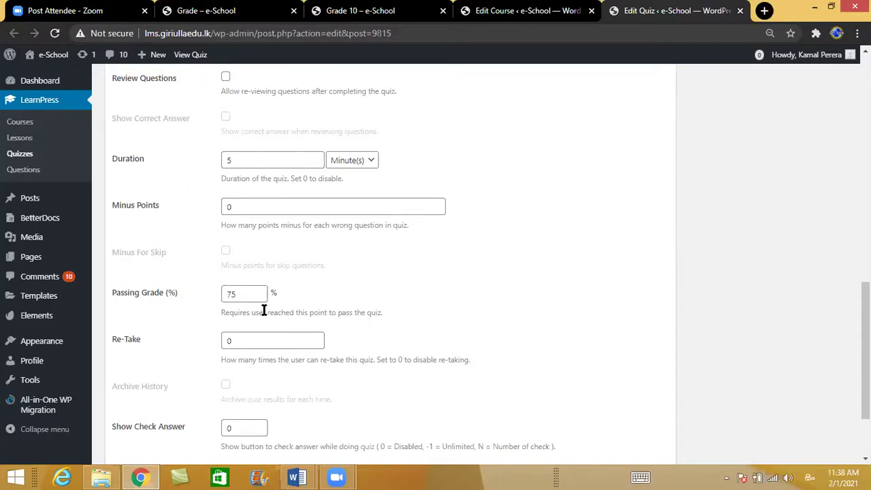
Change the allowed Re-Take count from 0 to 4.
{"action": "scroll", "coordinate": [280, 305], "scroll_direction": "down", "scroll_amount": 1}
{"action": "left_click", "coordinate": [273, 277]}
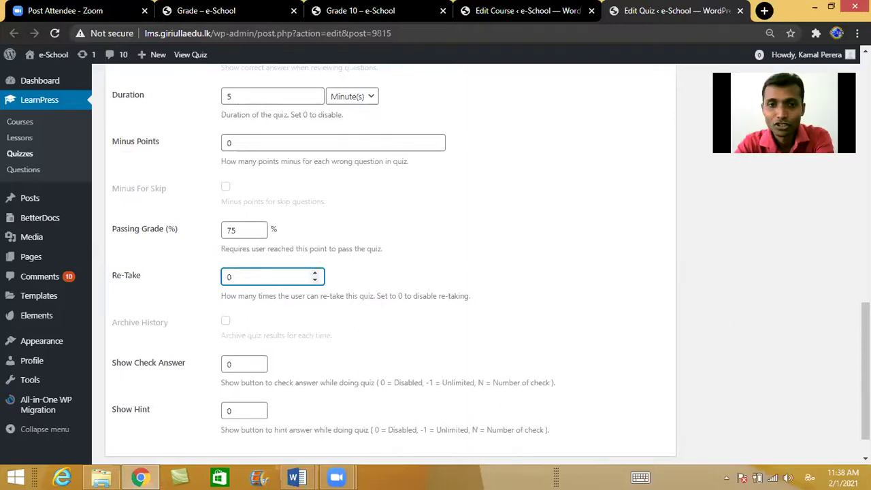
{"action": "double_click", "coordinate": [230, 277]}
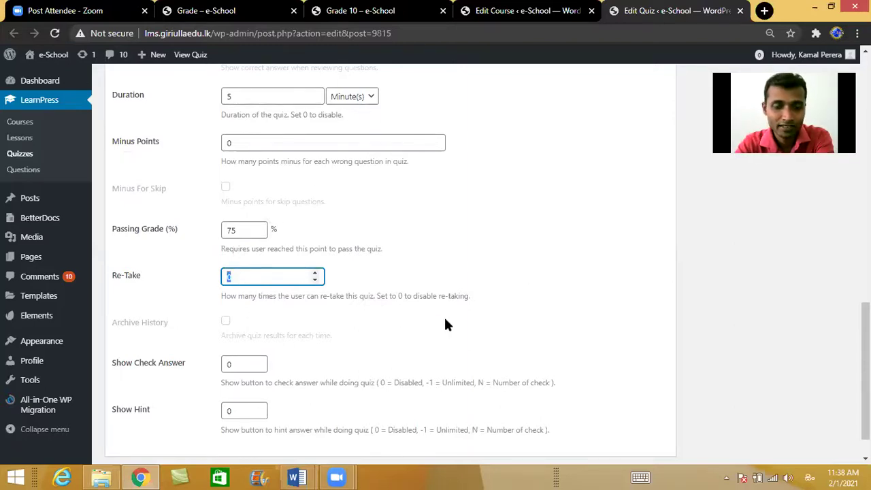
{"action": "type", "text": "4"}
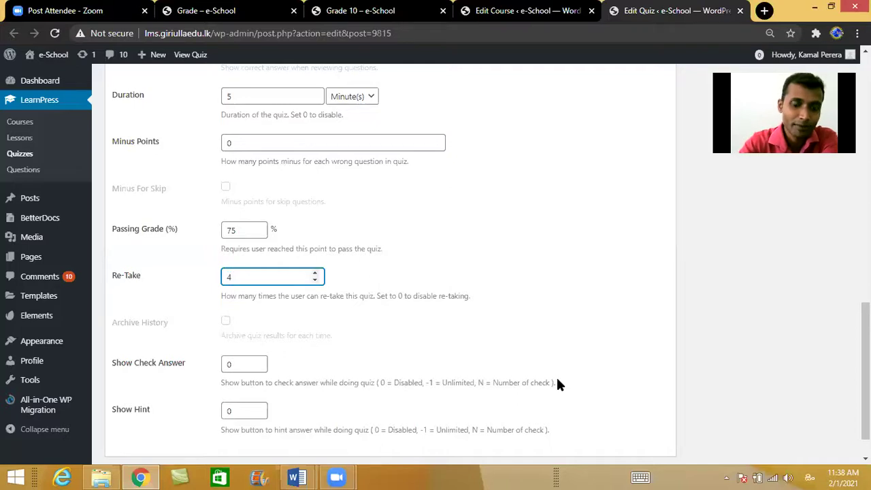
{"action": "left_click", "coordinate": [531, 301]}
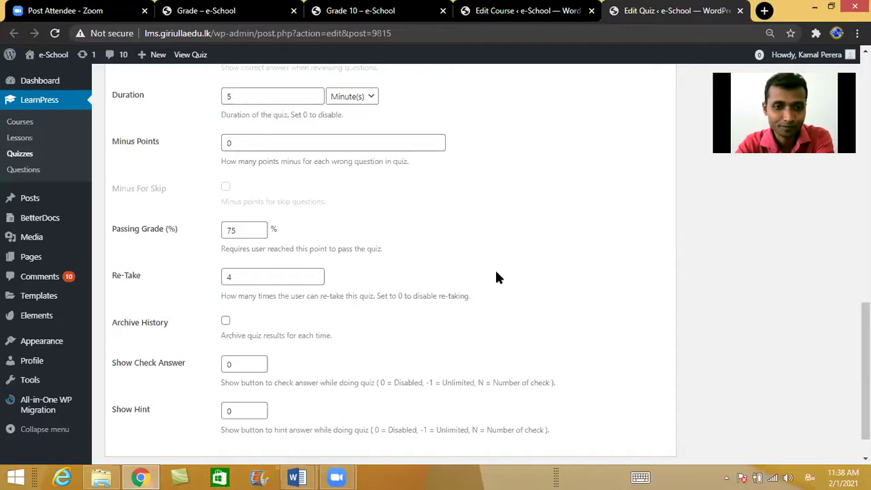
{"action": "scroll", "coordinate": [496, 277], "scroll_direction": "down", "scroll_amount": 1}
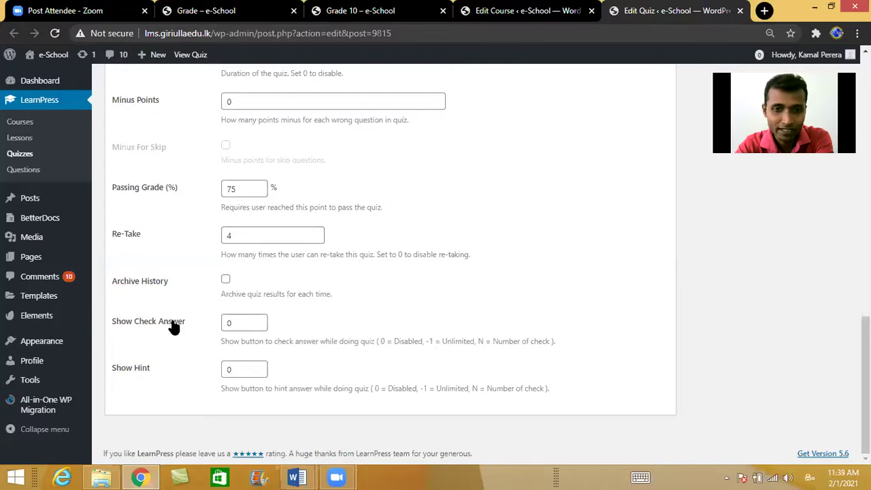
Update the quiz with its new settings and close the Edit Quiz tab.
{"action": "scroll", "coordinate": [355, 328], "scroll_direction": "up", "scroll_amount": 15}
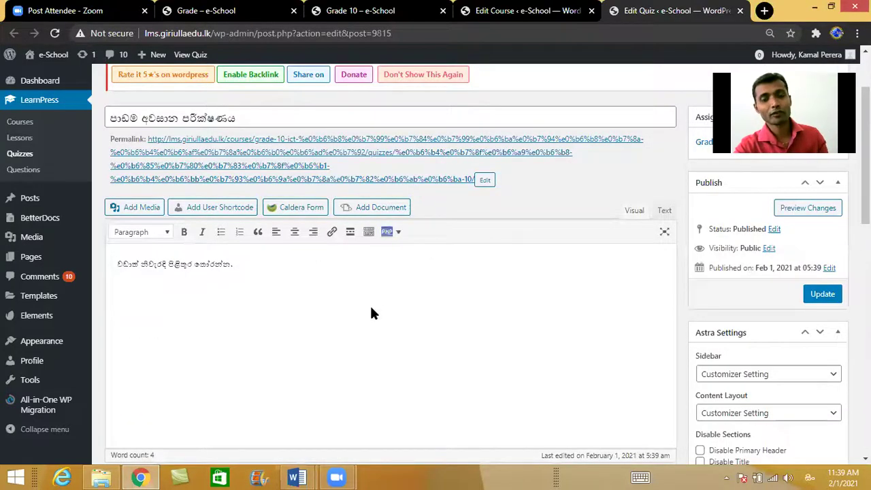
{"action": "scroll", "coordinate": [367, 307], "scroll_direction": "down", "scroll_amount": 4}
{"action": "scroll", "coordinate": [382, 303], "scroll_direction": "up", "scroll_amount": 1}
{"action": "scroll", "coordinate": [381, 306], "scroll_direction": "up", "scroll_amount": 3}
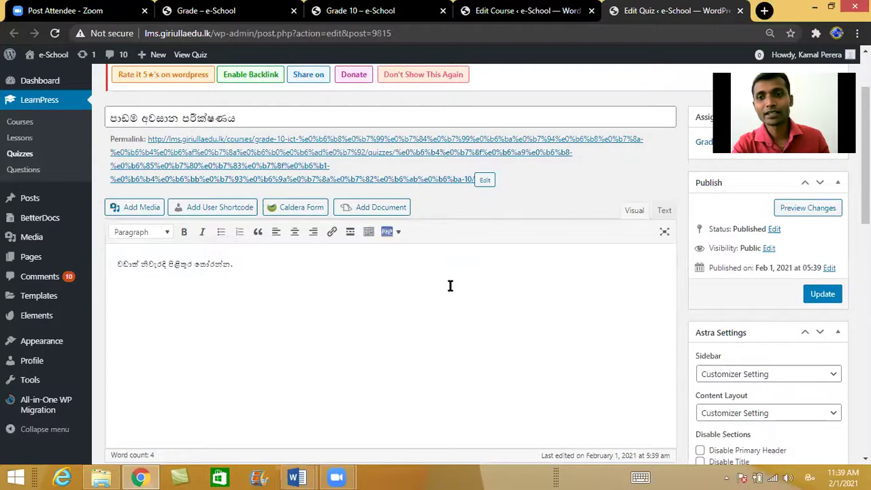
{"action": "left_click", "coordinate": [819, 296]}
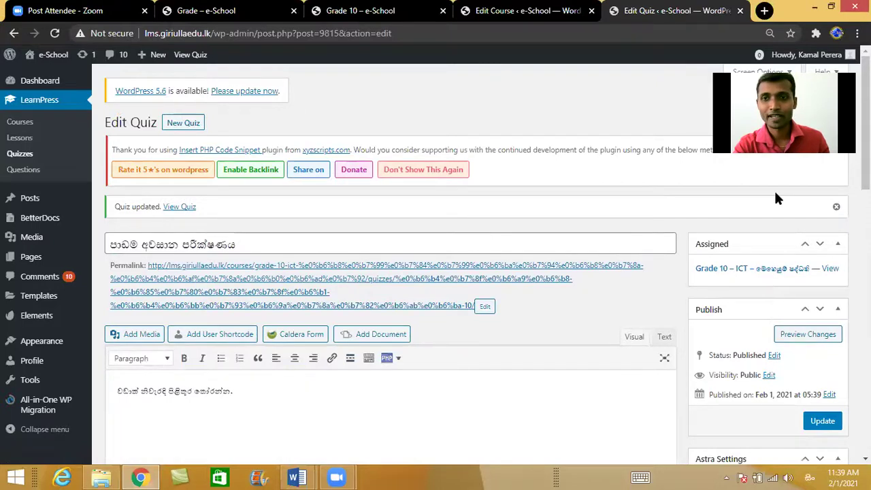
{"action": "left_click", "coordinate": [740, 11]}
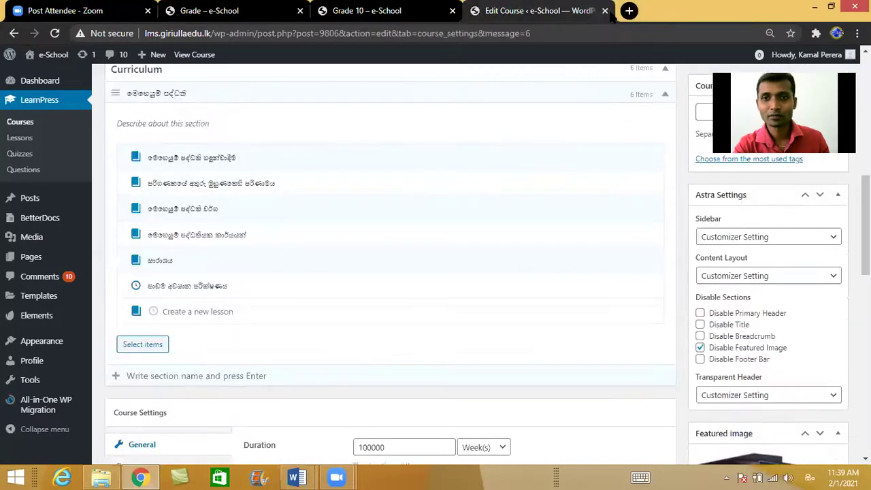
Update the Grade 10 – ICT course and close its Edit Course tab.
{"action": "scroll", "coordinate": [508, 303], "scroll_direction": "up", "scroll_amount": 5}
{"action": "left_click", "coordinate": [820, 189]}
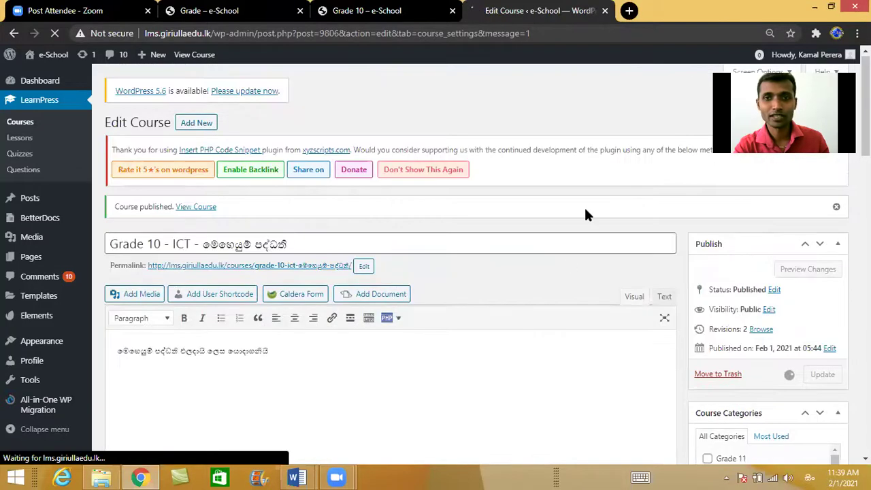
{"action": "left_click", "coordinate": [605, 11]}
Open the ICT category from the public Grade 10 page to view its course listing.
{"action": "scroll", "coordinate": [389, 171], "scroll_direction": "up", "scroll_amount": 3}
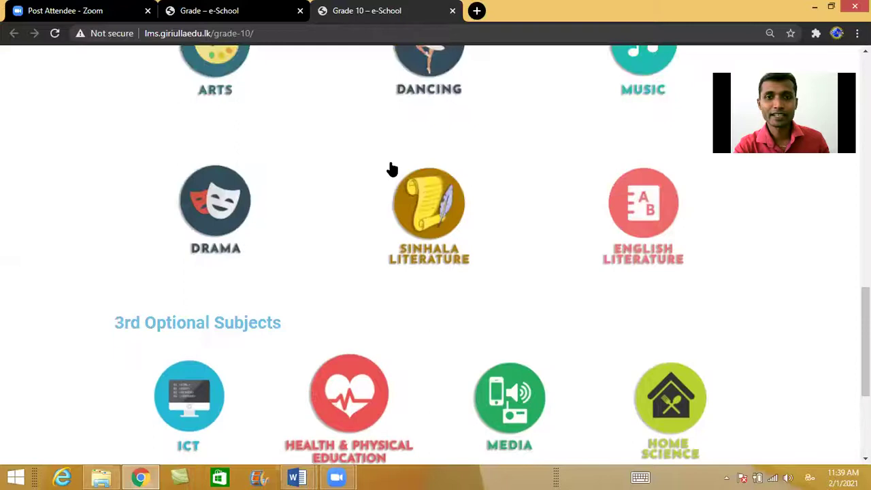
{"action": "scroll", "coordinate": [392, 169], "scroll_direction": "up", "scroll_amount": 3}
{"action": "scroll", "coordinate": [392, 169], "scroll_direction": "up", "scroll_amount": 4}
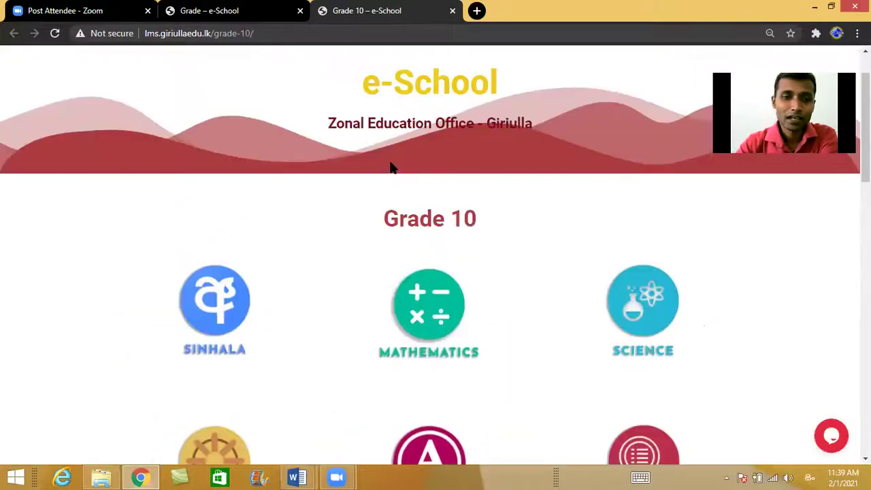
{"action": "scroll", "coordinate": [392, 169], "scroll_direction": "down", "scroll_amount": 2}
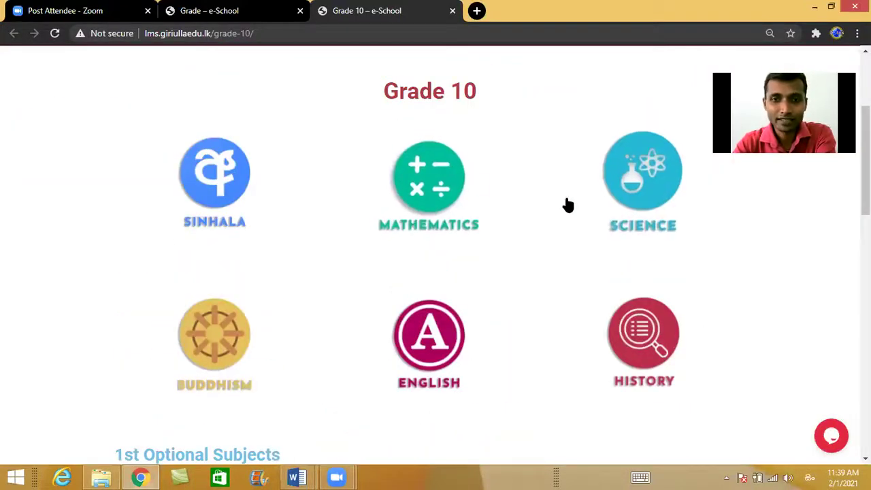
{"action": "scroll", "coordinate": [420, 222], "scroll_direction": "down", "scroll_amount": 6}
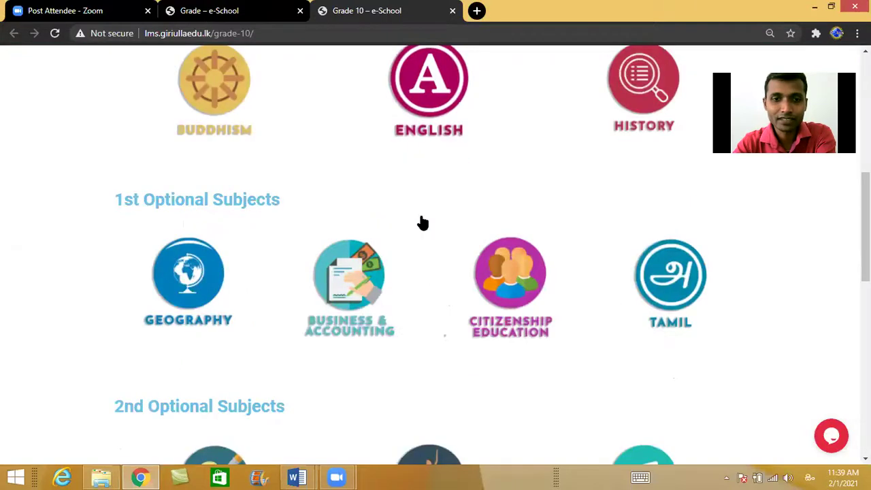
{"action": "scroll", "coordinate": [420, 222], "scroll_direction": "down", "scroll_amount": 3}
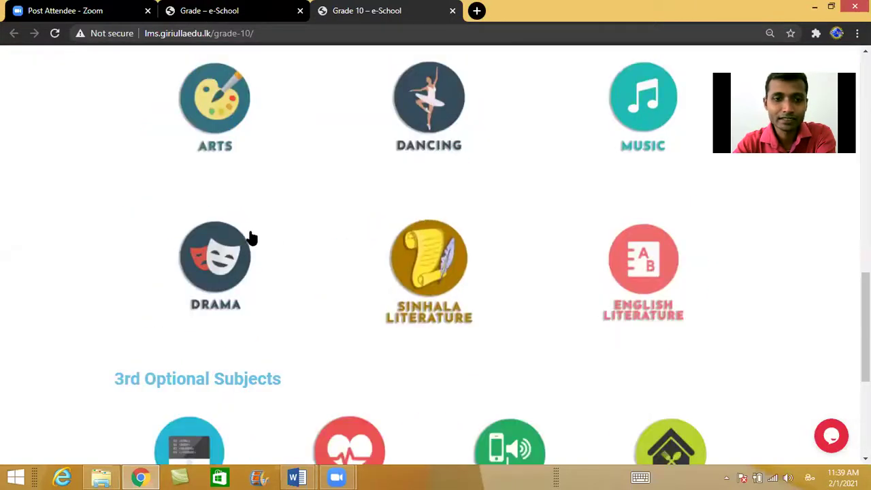
{"action": "scroll", "coordinate": [197, 255], "scroll_direction": "down", "scroll_amount": 3}
{"action": "left_click", "coordinate": [192, 257]}
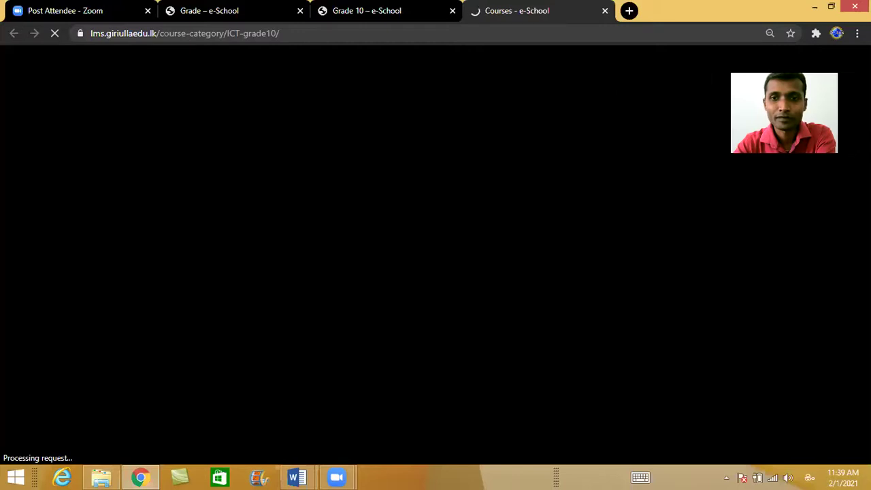
{"action": "scroll", "coordinate": [443, 250], "scroll_direction": "down", "scroll_amount": 1}
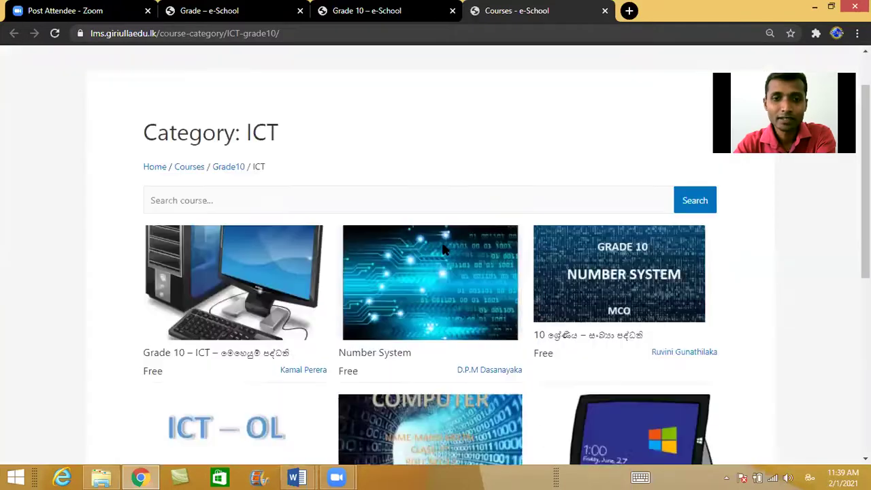
{"action": "scroll", "coordinate": [443, 251], "scroll_direction": "down", "scroll_amount": 2}
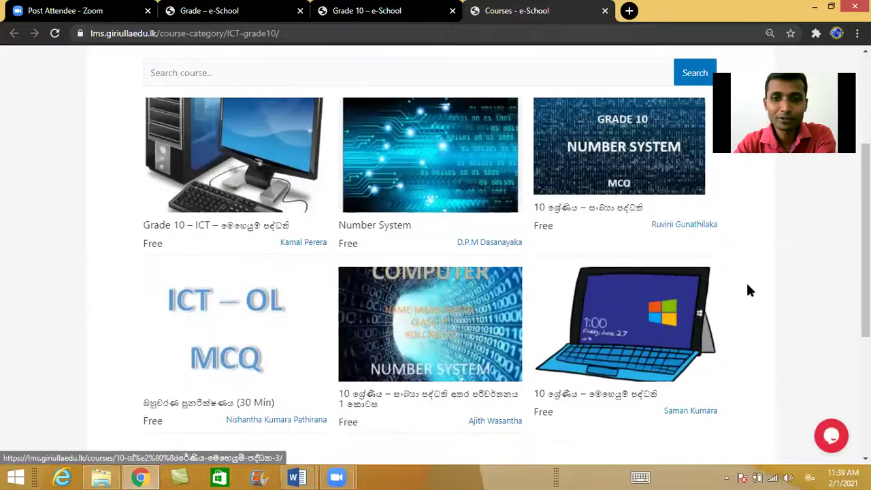
{"action": "scroll", "coordinate": [783, 296], "scroll_direction": "up", "scroll_amount": 1}
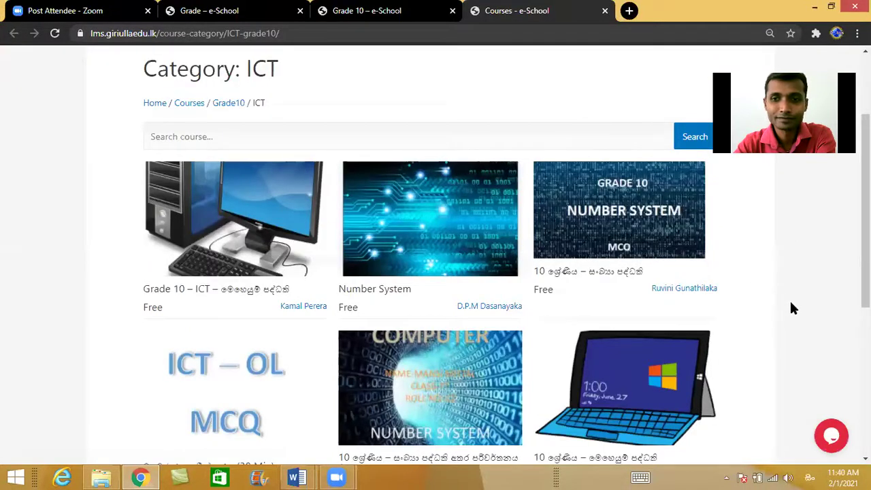
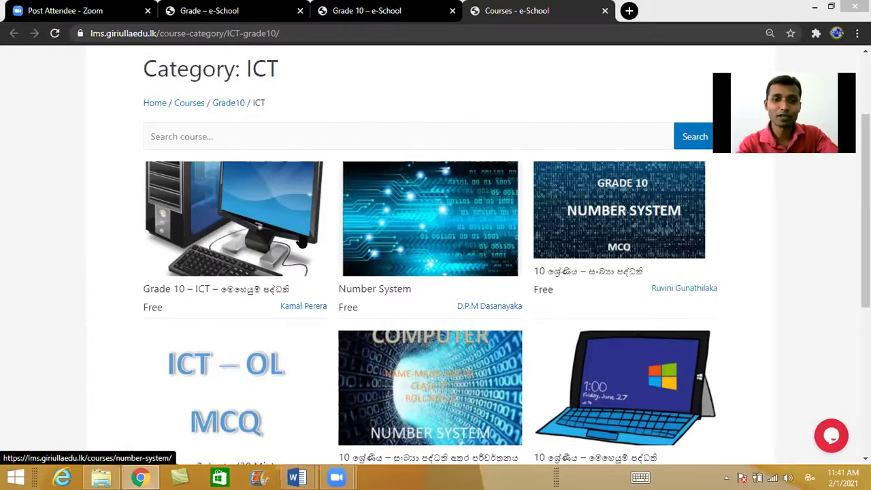
Open the free Grade 10 – ICT operating systems course and submit an enrolment request.
{"action": "left_click", "coordinate": [265, 247]}
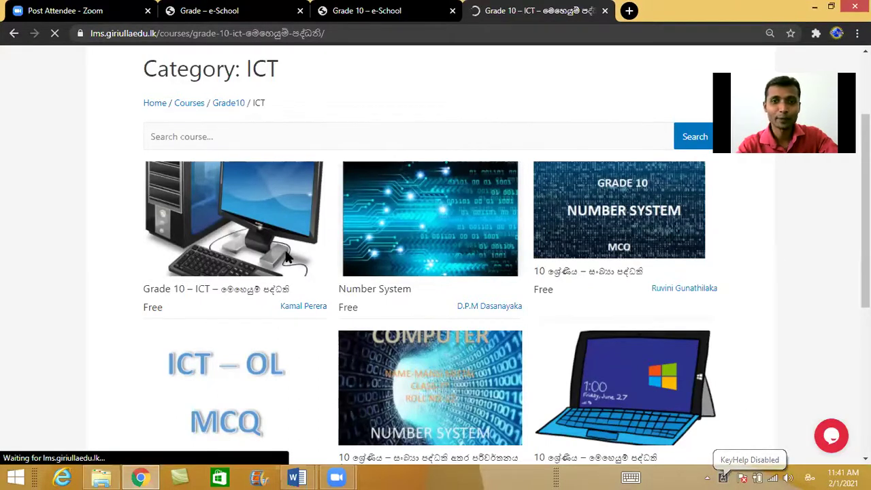
{"action": "scroll", "coordinate": [527, 255], "scroll_direction": "down", "scroll_amount": 1}
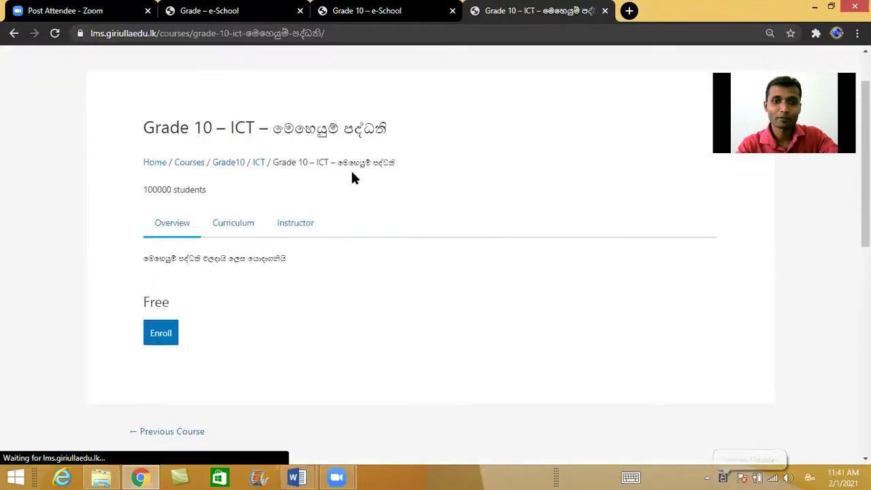
{"action": "scroll", "coordinate": [459, 215], "scroll_direction": "up", "scroll_amount": 2}
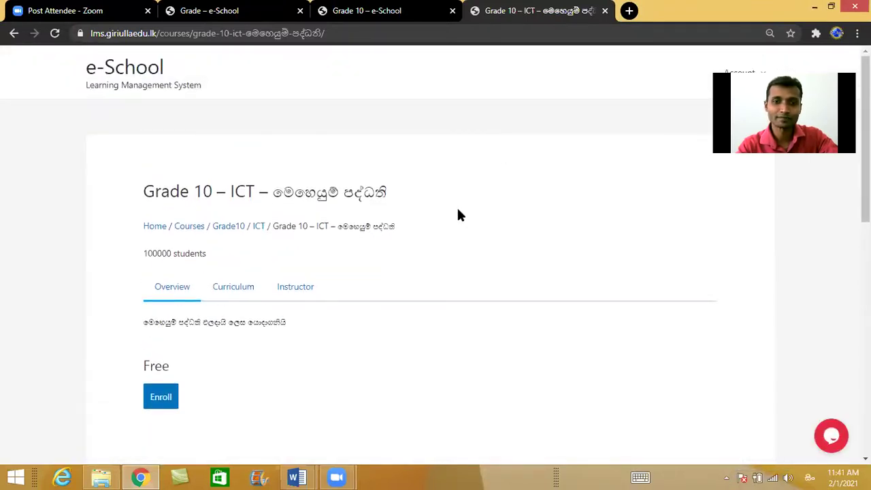
{"action": "scroll", "coordinate": [458, 215], "scroll_direction": "down", "scroll_amount": 1}
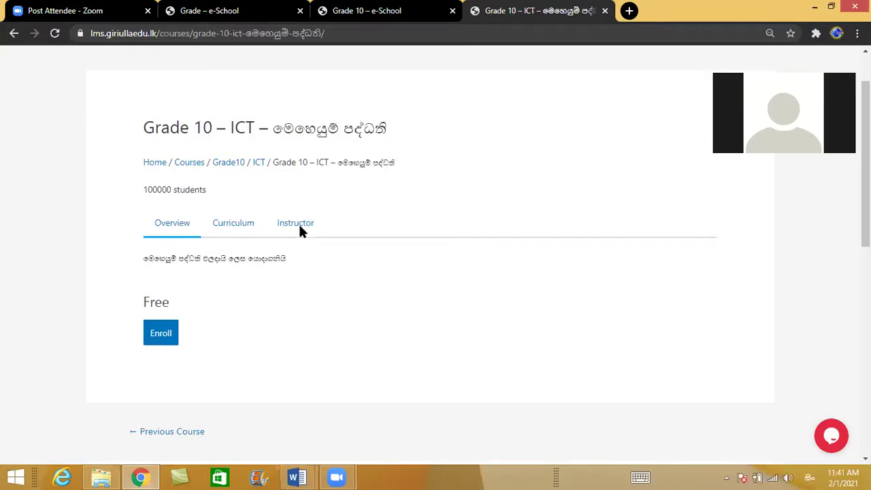
{"action": "left_click", "coordinate": [163, 334]}
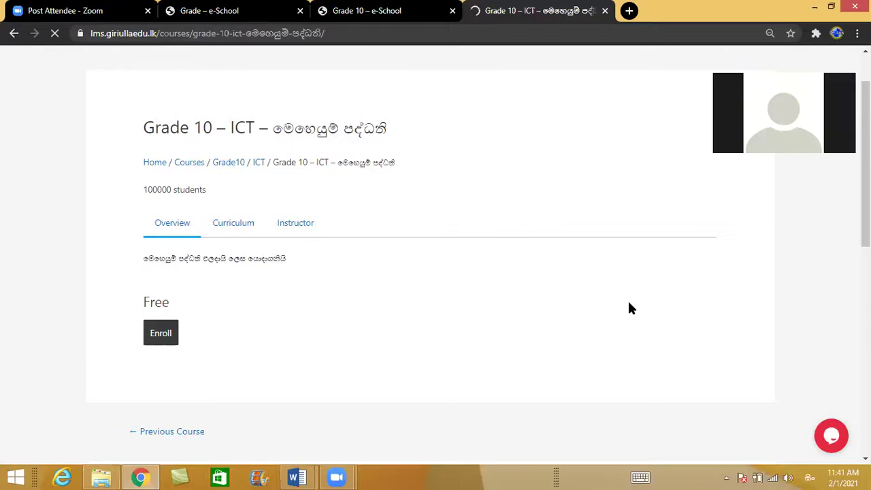
Open the first curriculum lesson, the operating systems introduction with the User–OS–Hardware diagram.
{"action": "scroll", "coordinate": [467, 361], "scroll_direction": "down", "scroll_amount": 4}
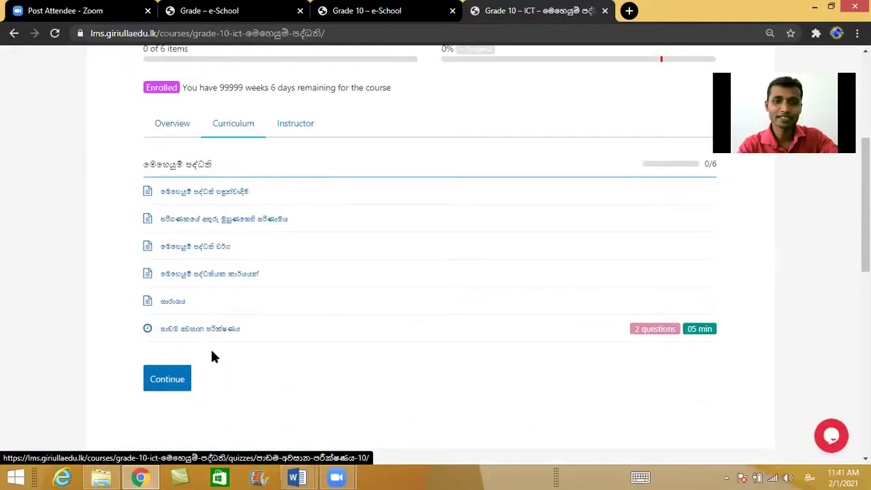
{"action": "left_click", "coordinate": [199, 194]}
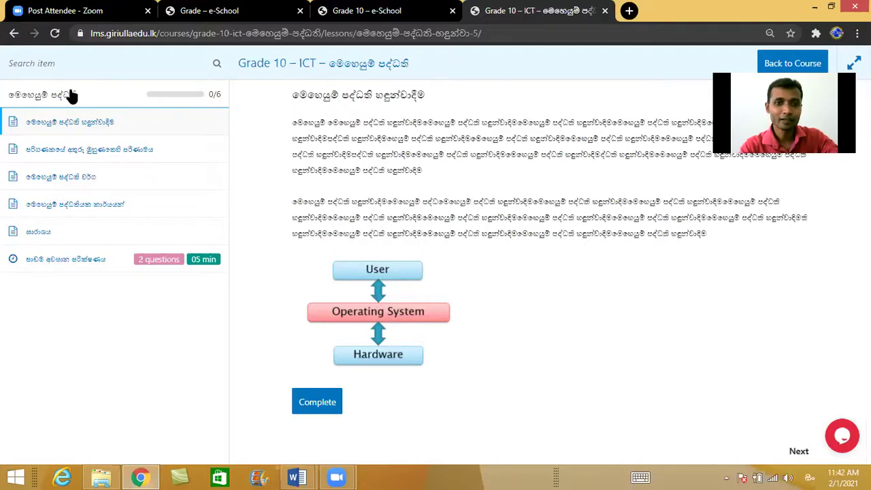
Briefly play the second lesson's Windows history video, then open the operating system types lesson.
{"action": "left_click", "coordinate": [68, 153]}
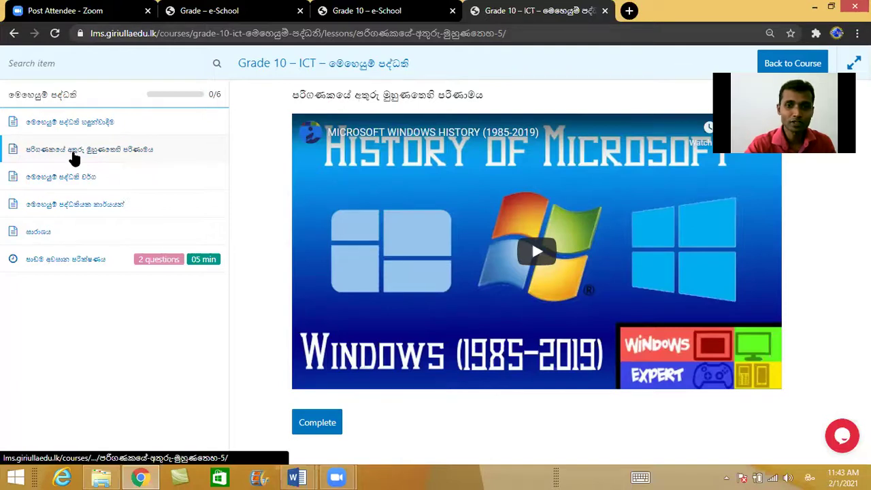
{"action": "left_click", "coordinate": [535, 251]}
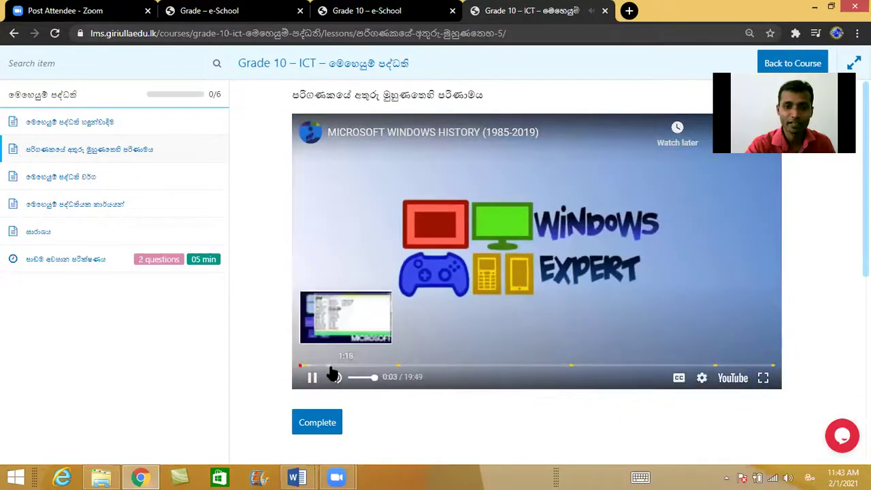
{"action": "left_click", "coordinate": [312, 378]}
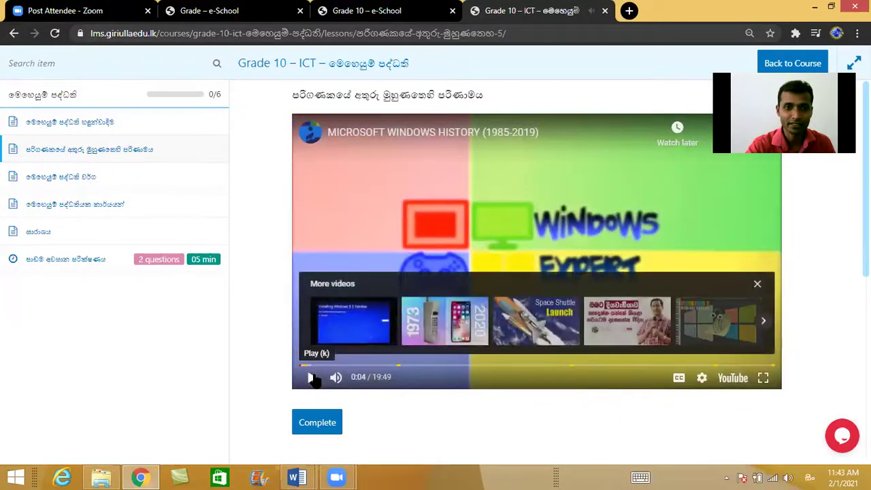
{"action": "left_click", "coordinate": [76, 179]}
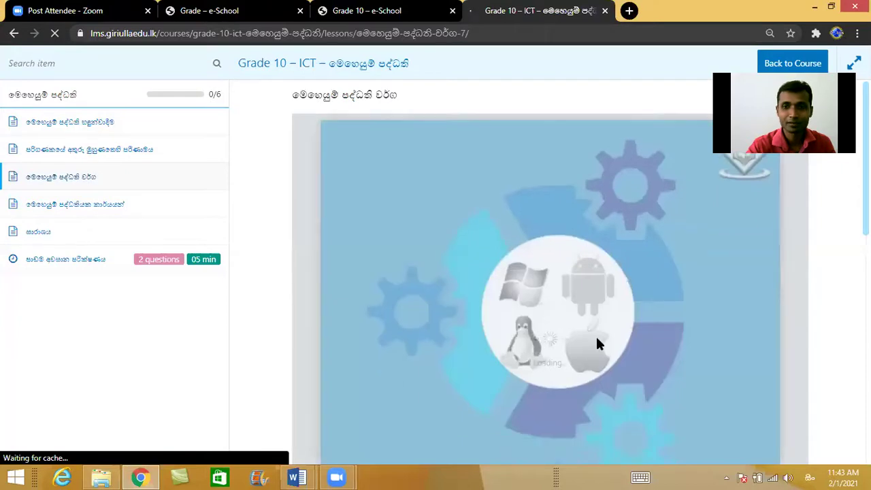
Open the fourth lesson, 'මෙහෙයුම් පද්ධතියක කාර්යයන්', on operating system functions.
{"action": "scroll", "coordinate": [568, 335], "scroll_direction": "down", "scroll_amount": 5}
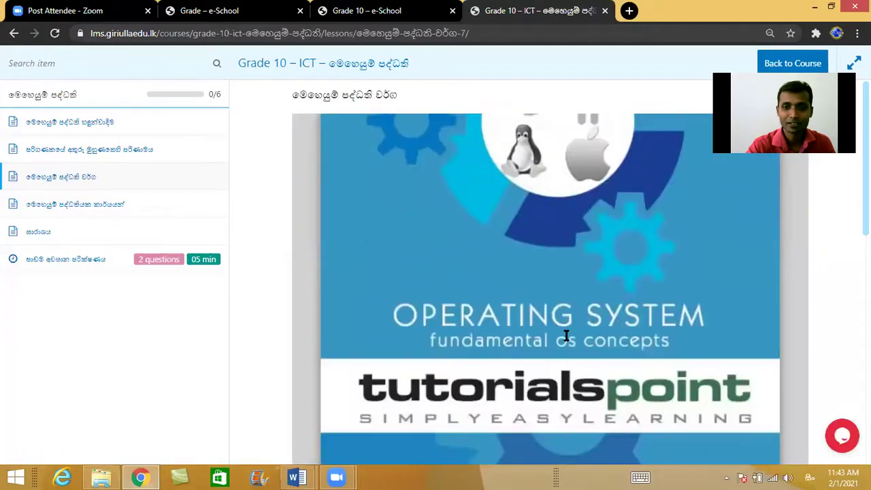
{"action": "scroll", "coordinate": [566, 335], "scroll_direction": "down", "scroll_amount": 4}
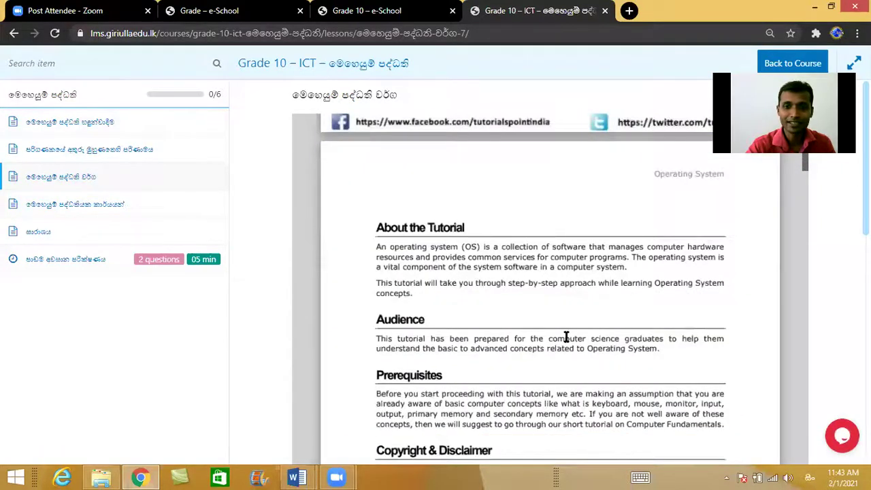
{"action": "scroll", "coordinate": [566, 336], "scroll_direction": "down", "scroll_amount": 3}
{"action": "scroll", "coordinate": [565, 336], "scroll_direction": "down", "scroll_amount": 9}
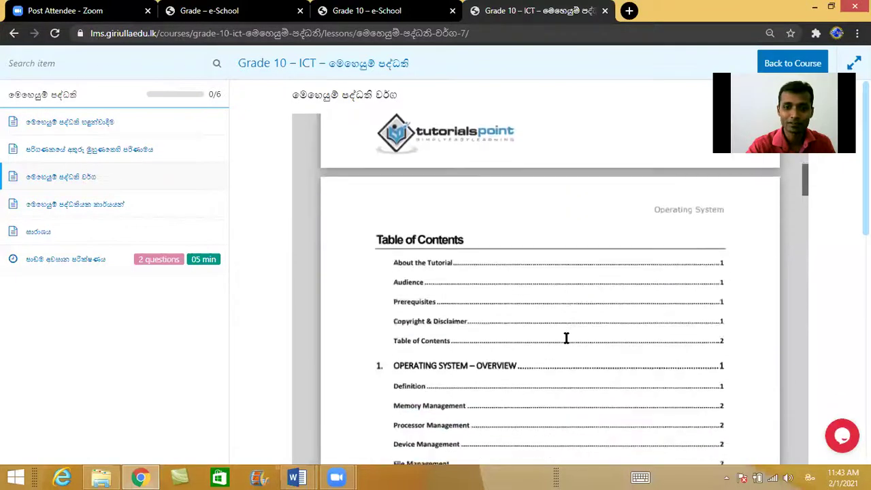
{"action": "scroll", "coordinate": [566, 338], "scroll_direction": "down", "scroll_amount": 10}
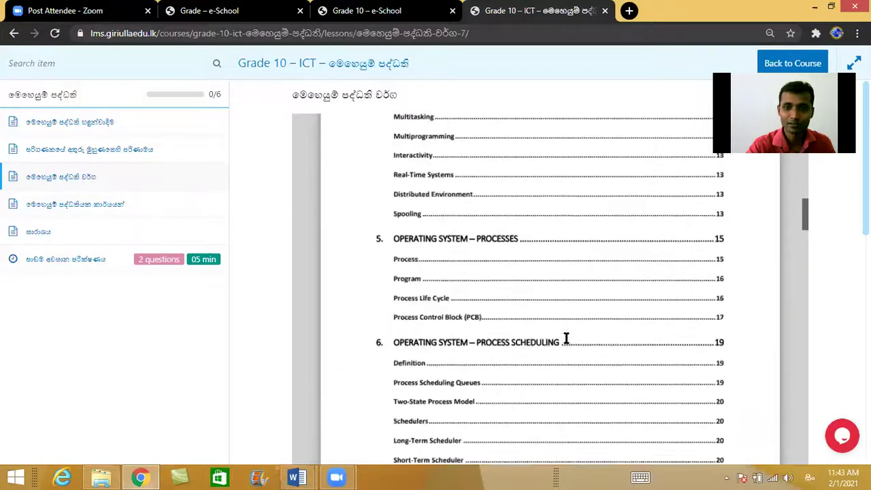
{"action": "scroll", "coordinate": [566, 338], "scroll_direction": "down", "scroll_amount": 2}
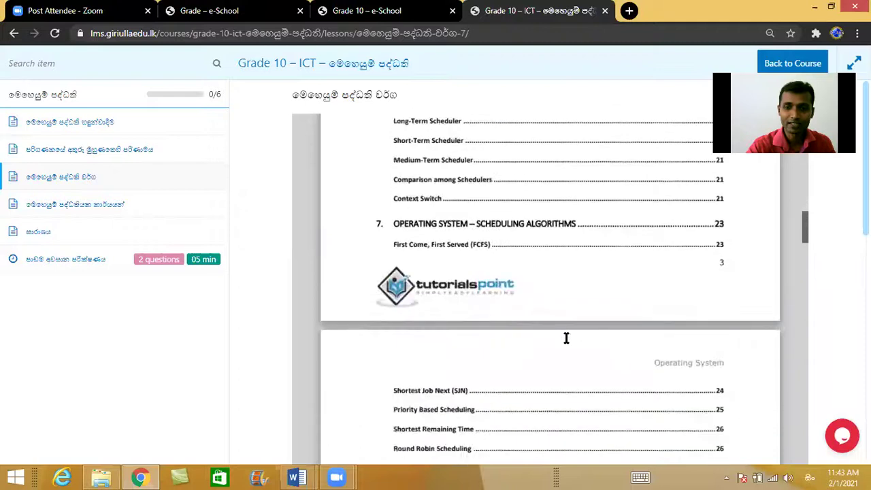
{"action": "scroll", "coordinate": [565, 338], "scroll_direction": "down", "scroll_amount": 3}
{"action": "scroll", "coordinate": [565, 338], "scroll_direction": "down", "scroll_amount": 6}
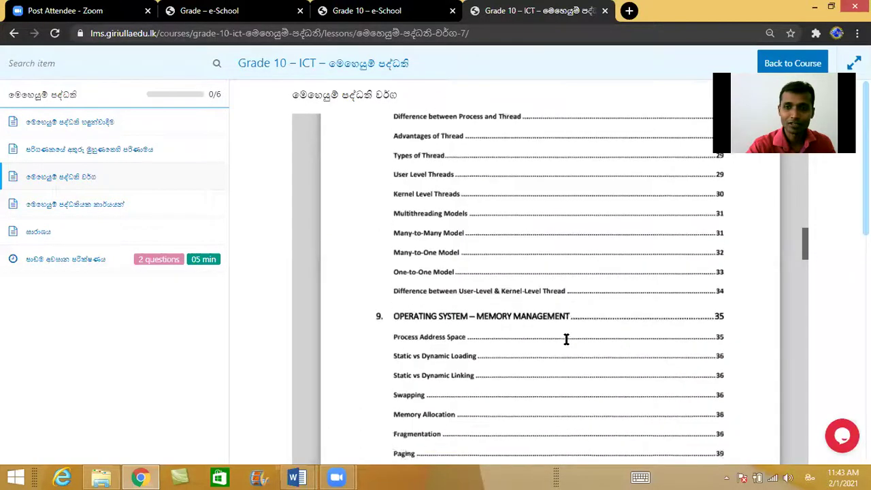
{"action": "scroll", "coordinate": [566, 338], "scroll_direction": "down", "scroll_amount": 6}
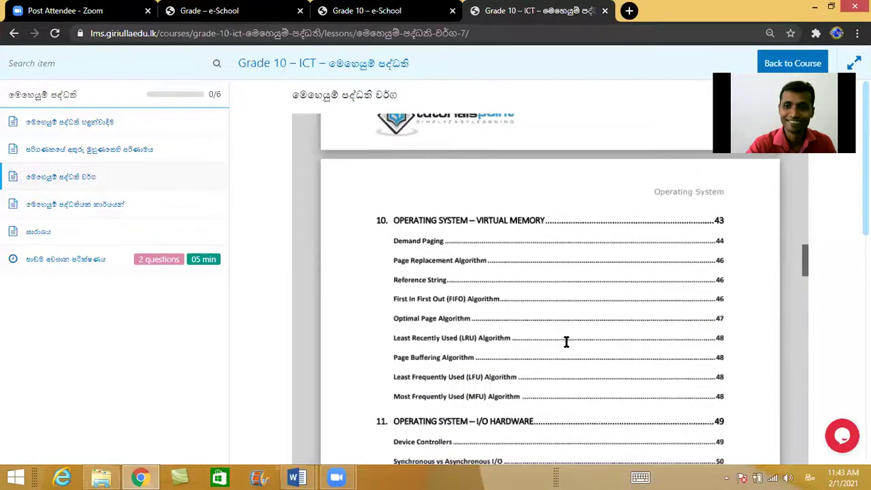
{"action": "scroll", "coordinate": [566, 342], "scroll_direction": "down", "scroll_amount": 1}
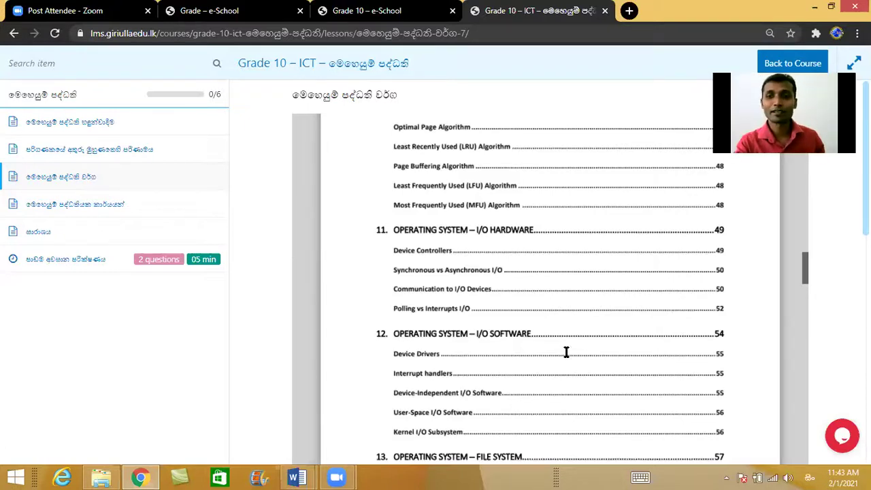
{"action": "scroll", "coordinate": [521, 309], "scroll_direction": "down", "scroll_amount": 10}
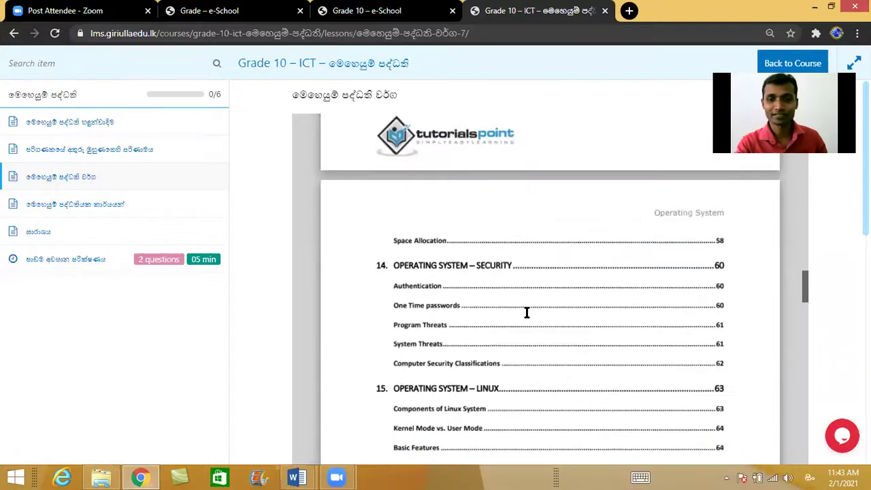
{"action": "scroll", "coordinate": [529, 315], "scroll_direction": "up", "scroll_amount": 10}
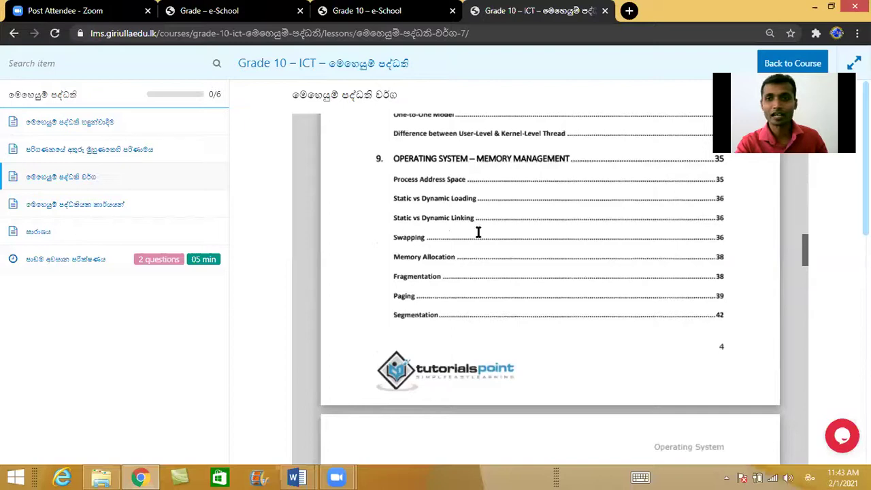
{"action": "scroll", "coordinate": [594, 162], "scroll_direction": "up", "scroll_amount": 4}
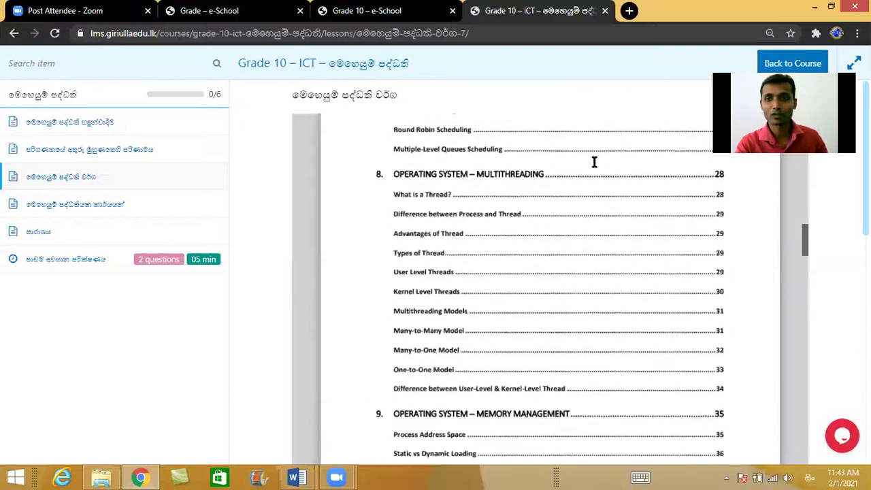
{"action": "left_click", "coordinate": [83, 207]}
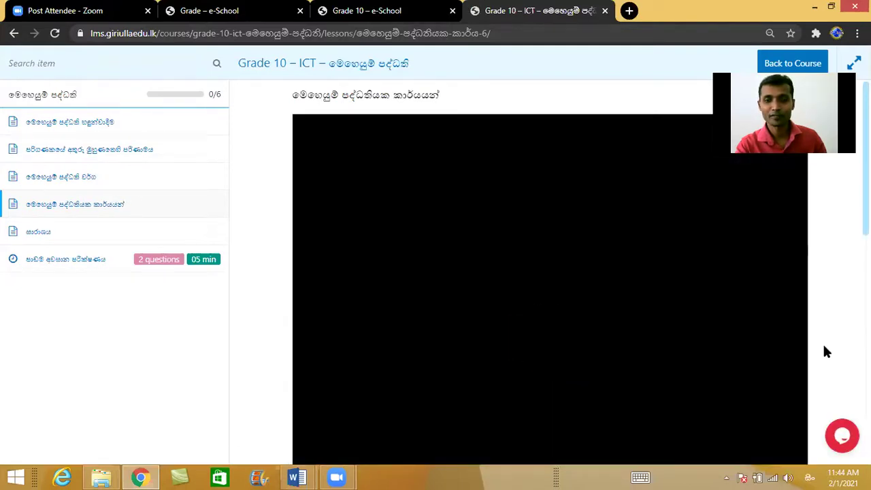
Advance the embedded presentation through the management slides to slide 8, Network Management.
{"action": "scroll", "coordinate": [479, 277], "scroll_direction": "down", "scroll_amount": 2}
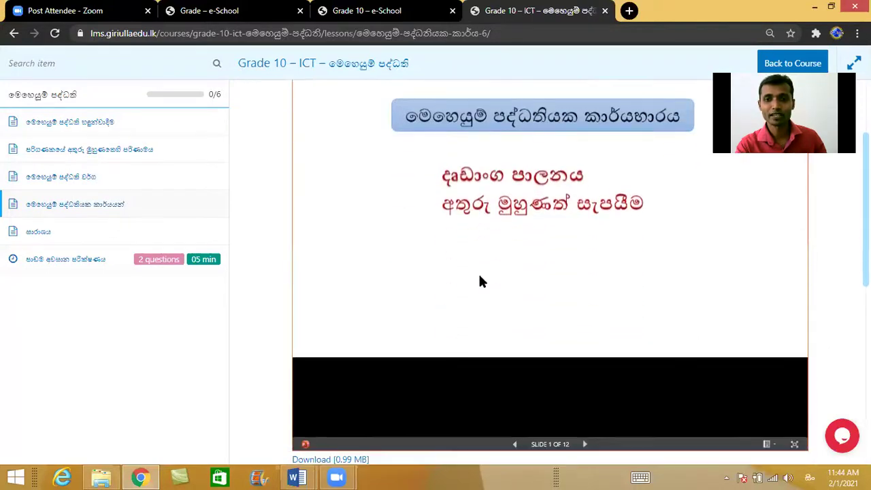
{"action": "left_click", "coordinate": [529, 270]}
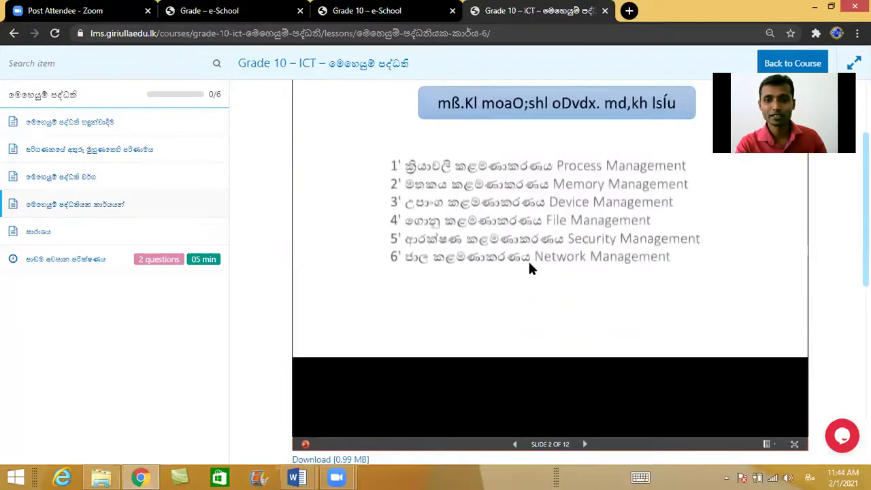
{"action": "scroll", "coordinate": [529, 271], "scroll_direction": "up", "scroll_amount": 1}
{"action": "left_click", "coordinate": [544, 317]}
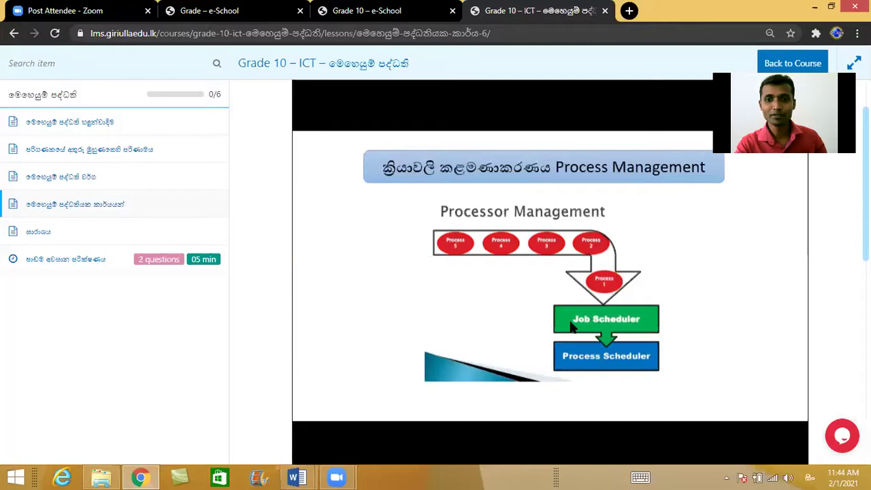
{"action": "left_click", "coordinate": [683, 315]}
{"action": "left_click", "coordinate": [683, 315]}
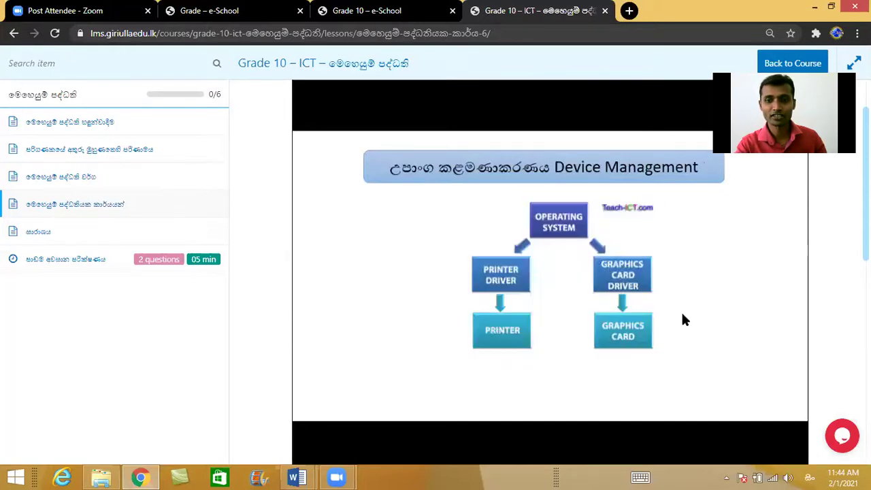
{"action": "left_click", "coordinate": [684, 315]}
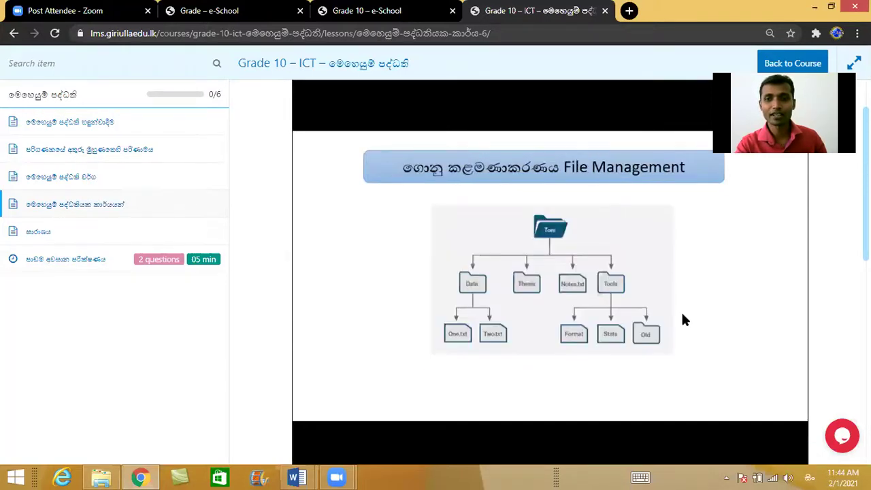
{"action": "left_click", "coordinate": [684, 320]}
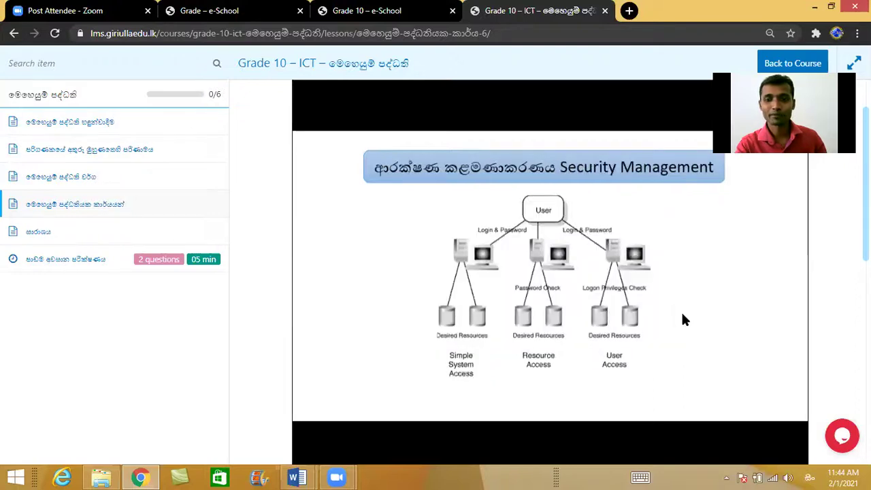
{"action": "left_click", "coordinate": [681, 320]}
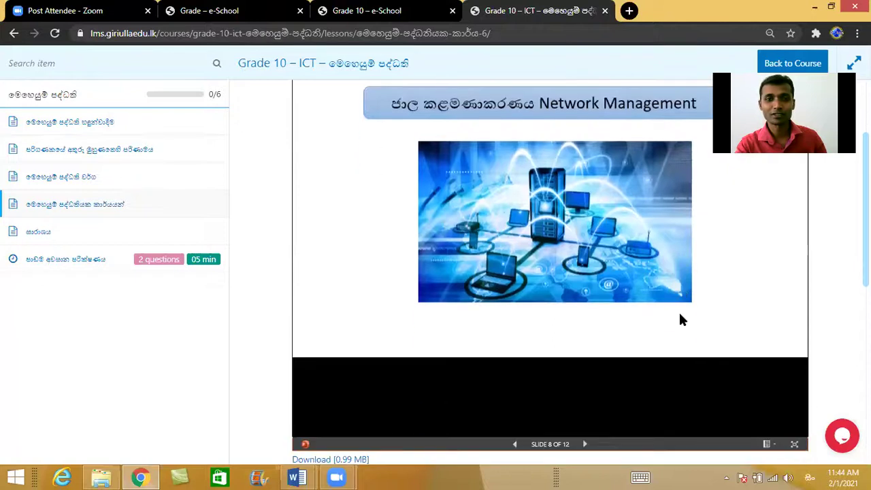
Pop the Task-of-OS.pptx slideshow out into its own browser tab.
{"action": "scroll", "coordinate": [679, 310], "scroll_direction": "down", "scroll_amount": 1}
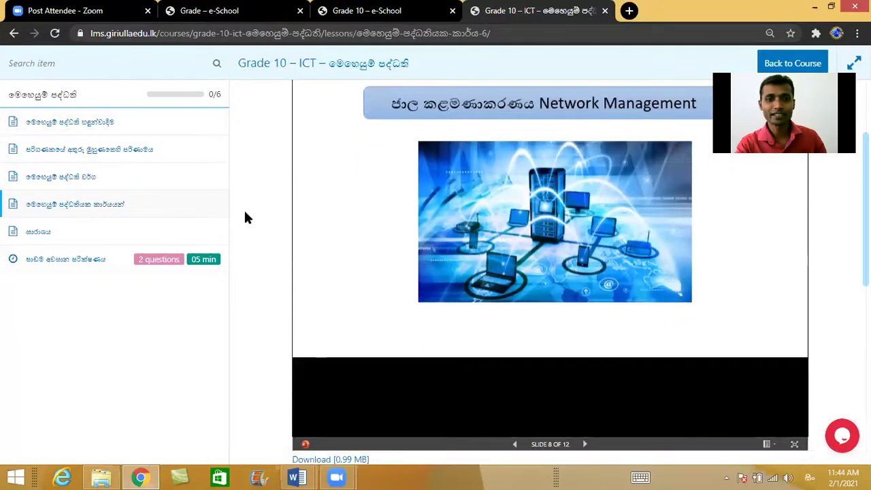
{"action": "scroll", "coordinate": [550, 272], "scroll_direction": "down", "scroll_amount": 1}
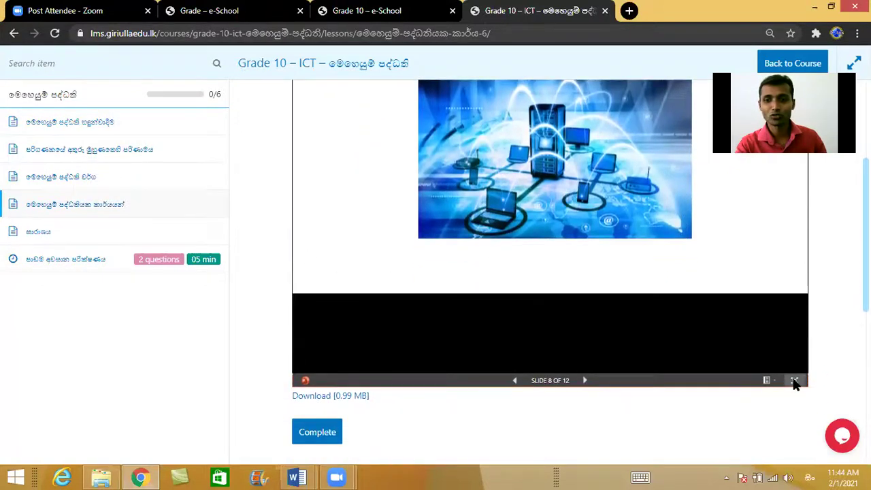
{"action": "left_click", "coordinate": [794, 380]}
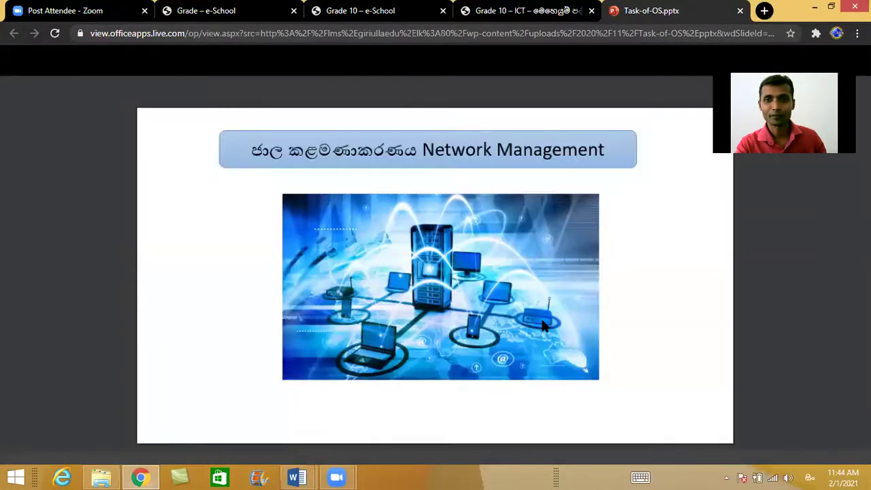
Page through the interface slides to the final WIMP slide 12, then return to the LMS lesson tab.
{"action": "left_click", "coordinate": [659, 307]}
{"action": "left_click", "coordinate": [661, 310]}
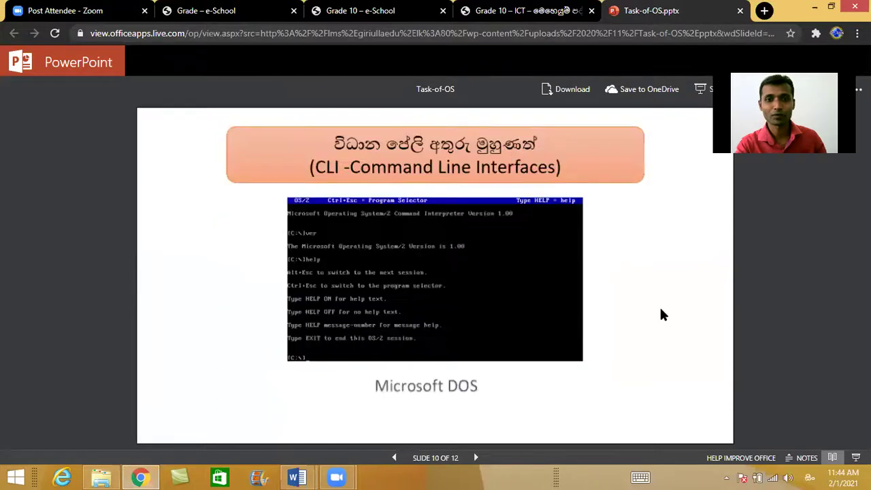
{"action": "left_click", "coordinate": [661, 311]}
{"action": "left_click", "coordinate": [664, 315]}
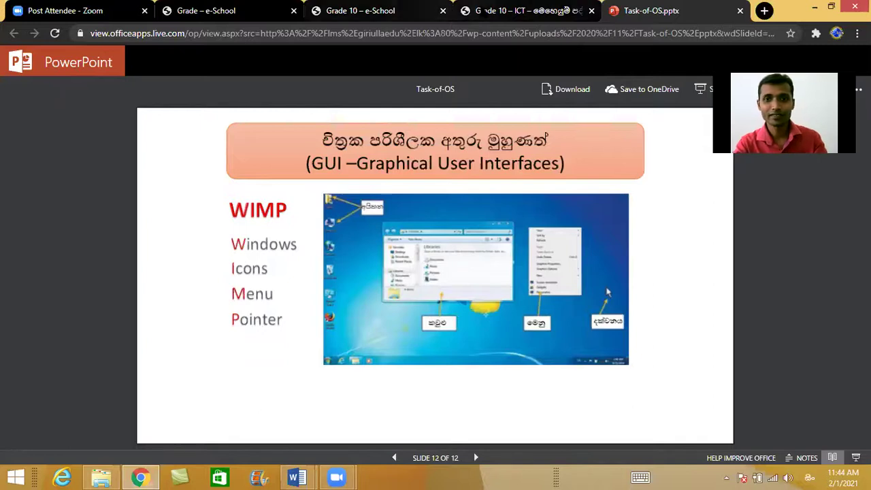
{"action": "left_click", "coordinate": [490, 10]}
{"action": "scroll", "coordinate": [177, 322], "scroll_direction": "up", "scroll_amount": 2}
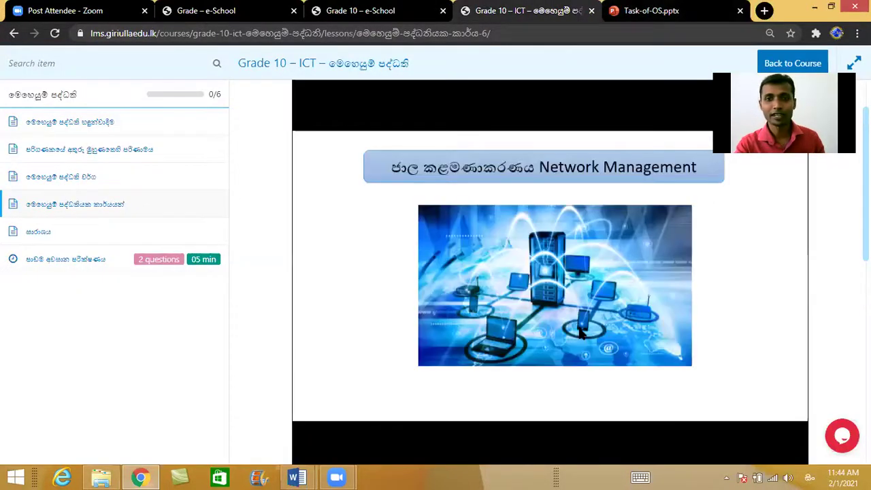
Open the 'පාඩම් අවසාන පරීක්ෂණය' quiz and start an attempt.
{"action": "left_click", "coordinate": [87, 264]}
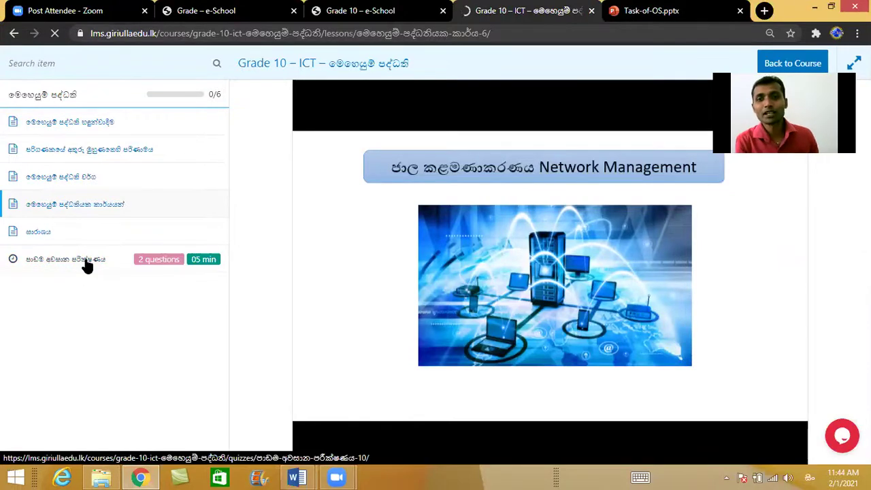
{"action": "left_click", "coordinate": [87, 264]}
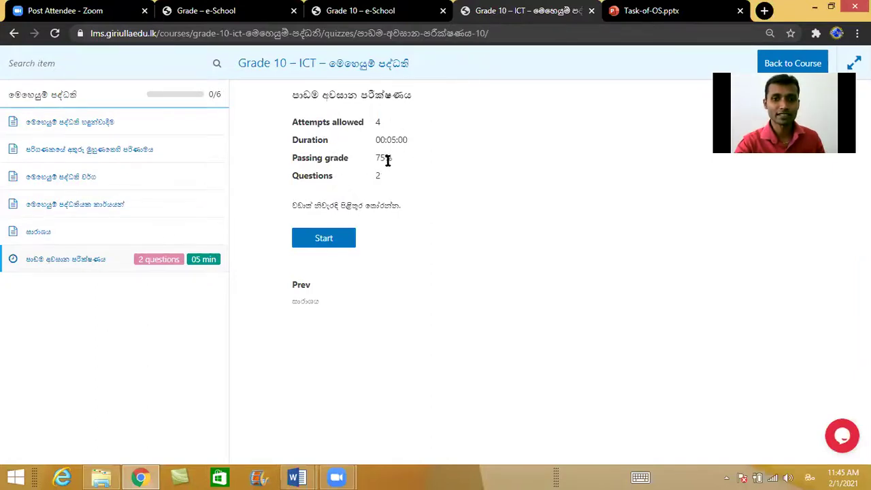
{"action": "left_click", "coordinate": [324, 243]}
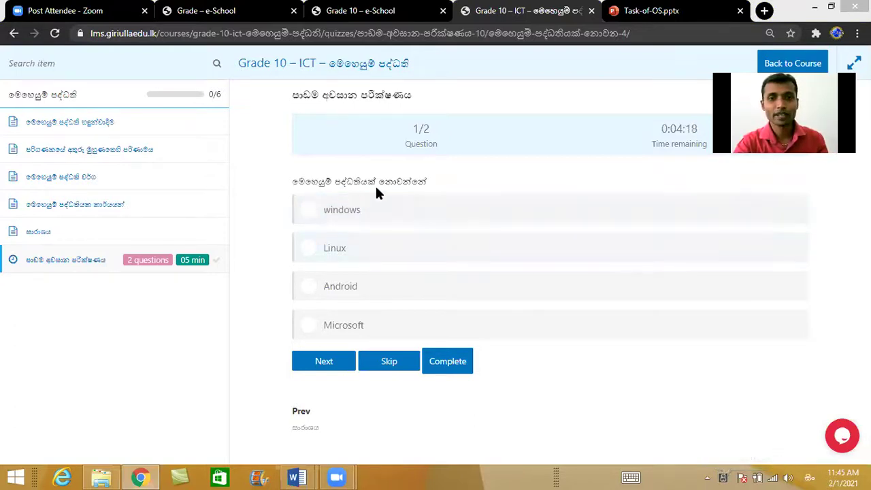
Answer the first quiz question with Microsoft and move to question two.
{"action": "left_click", "coordinate": [315, 325]}
{"action": "left_click", "coordinate": [342, 366]}
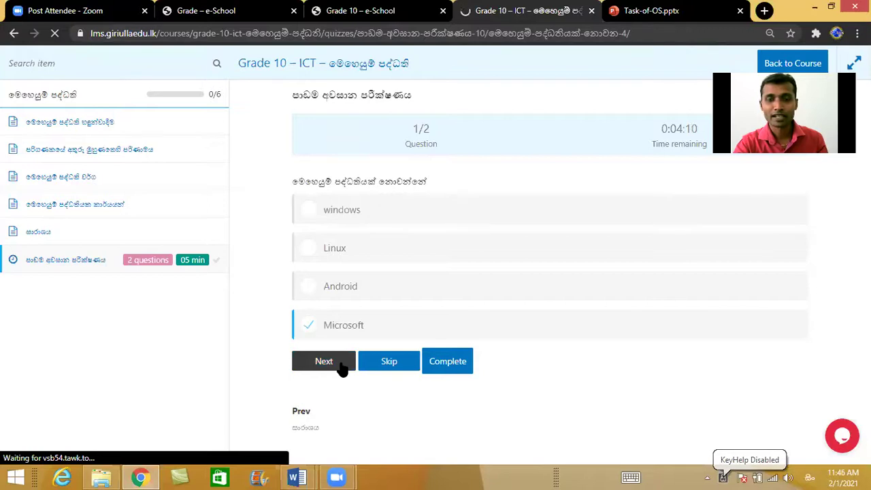
{"action": "left_click", "coordinate": [324, 361]}
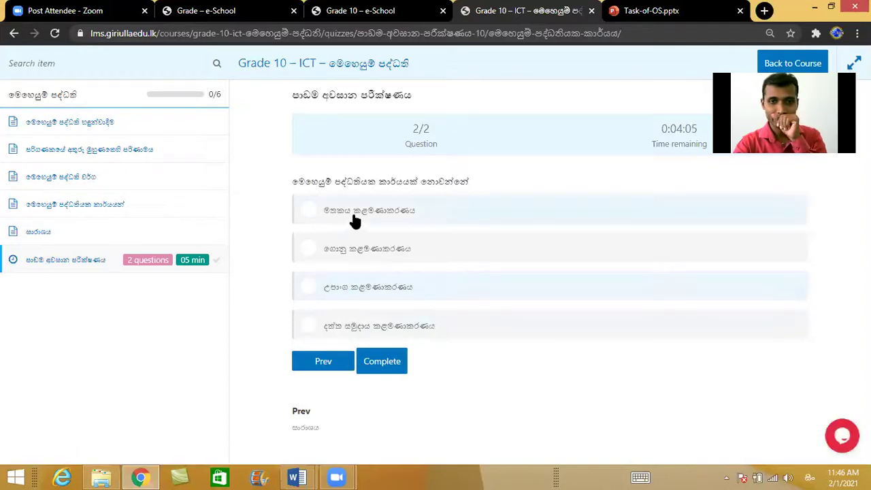
Choose database management for question two, then complete and confirm submitting the quiz.
{"action": "left_click", "coordinate": [332, 328]}
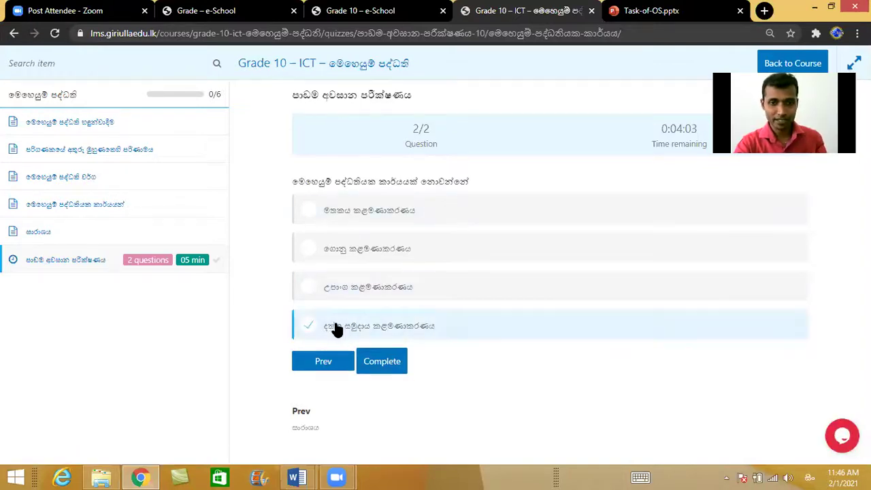
{"action": "left_click", "coordinate": [382, 360]}
{"action": "left_click", "coordinate": [528, 312]}
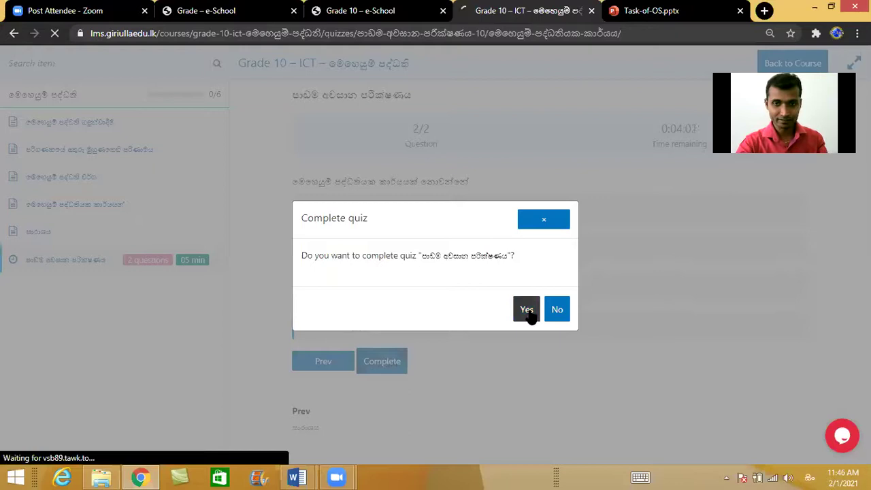